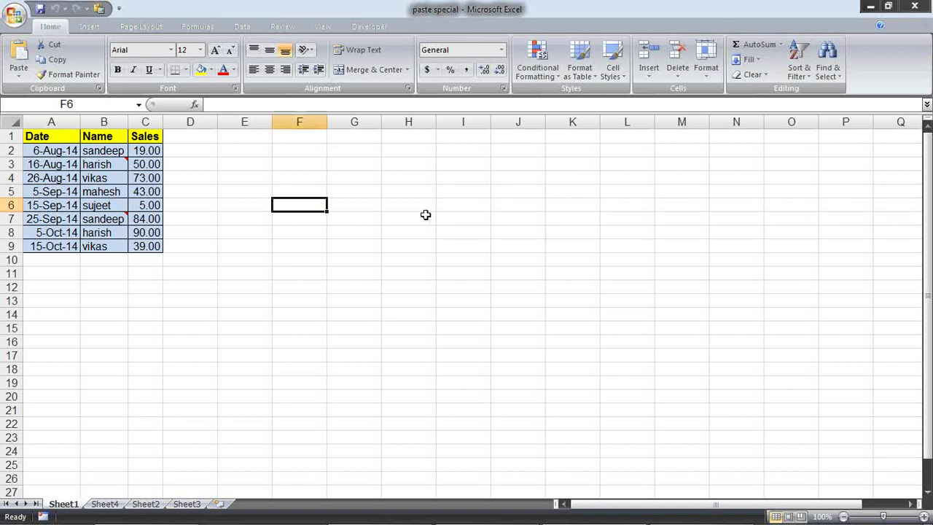
- Select the A1:C9 Date/Name/Sales table, then re-enter the first date in A2
left_click(248, 147)
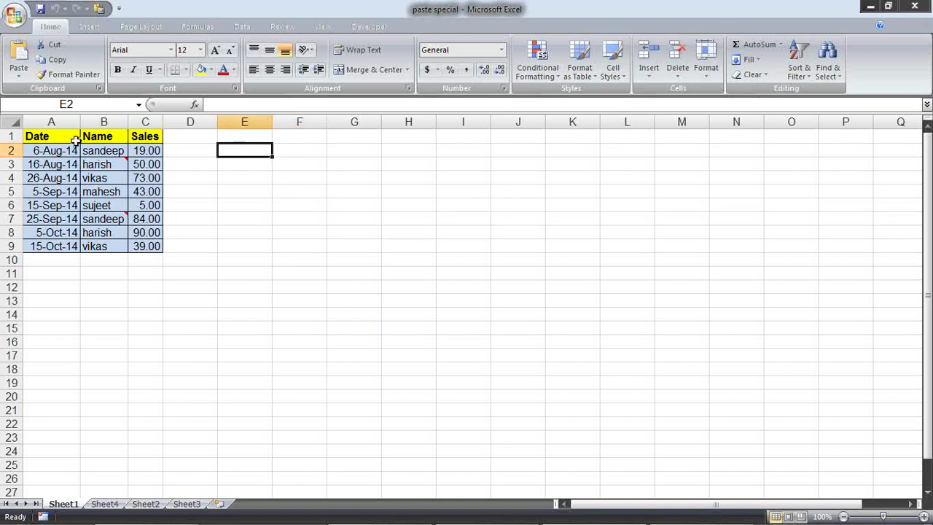
left_click_drag(55, 136, 156, 247)
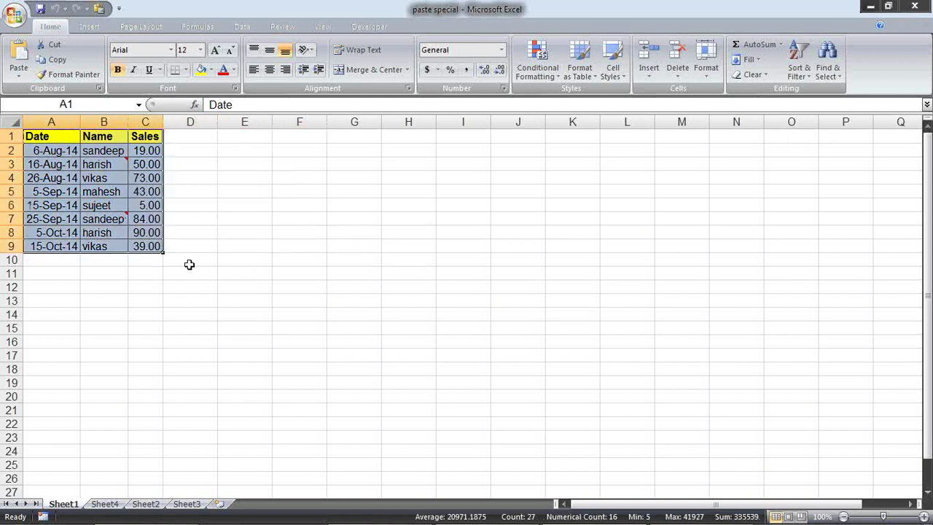
left_click(186, 192)
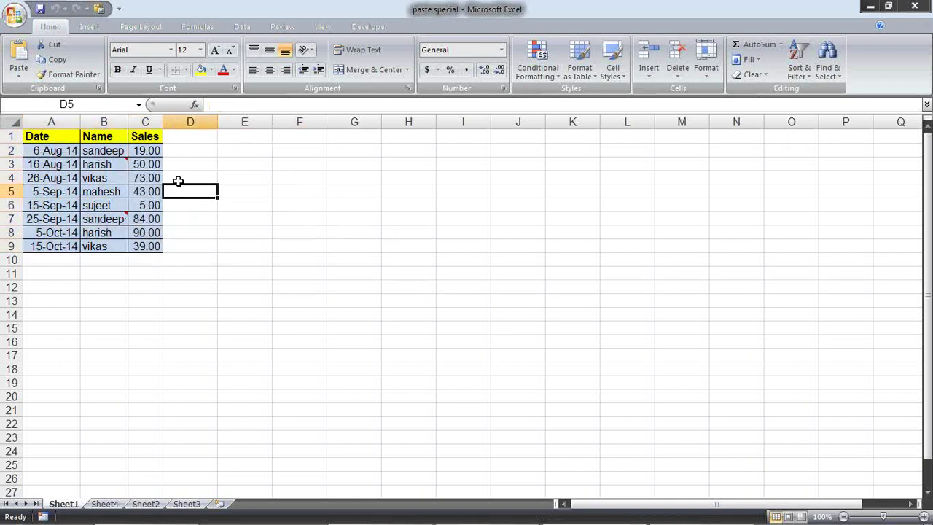
mouse_move(100, 165)
double_click(62, 152)
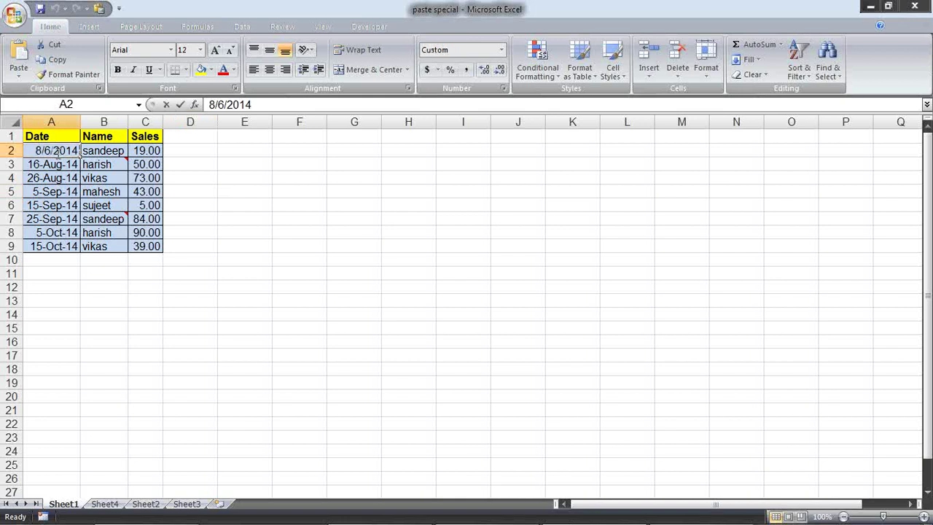
left_click(56, 194)
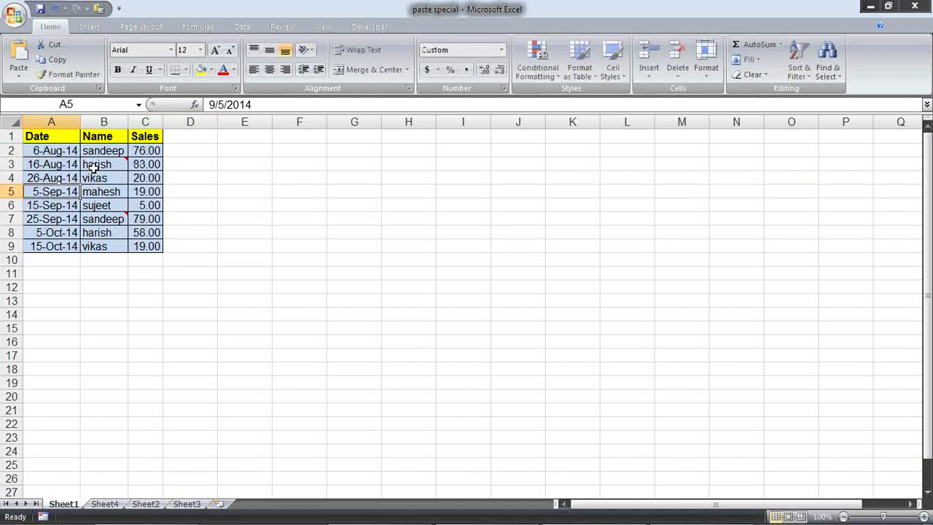
- Re-enter C3's =RANDBETWEEN(10,90) formula to recalculate the Sales, then reselect the table
left_click(101, 154)
left_click(151, 178)
key("ctrl+period")
key("ctrl+period")
double_click(145, 167)
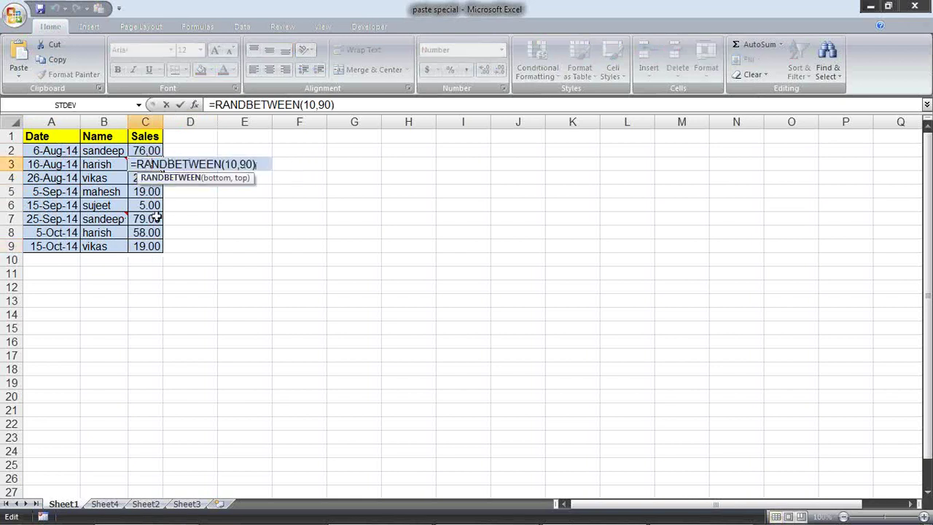
key("Return")
key("ctrl+period")
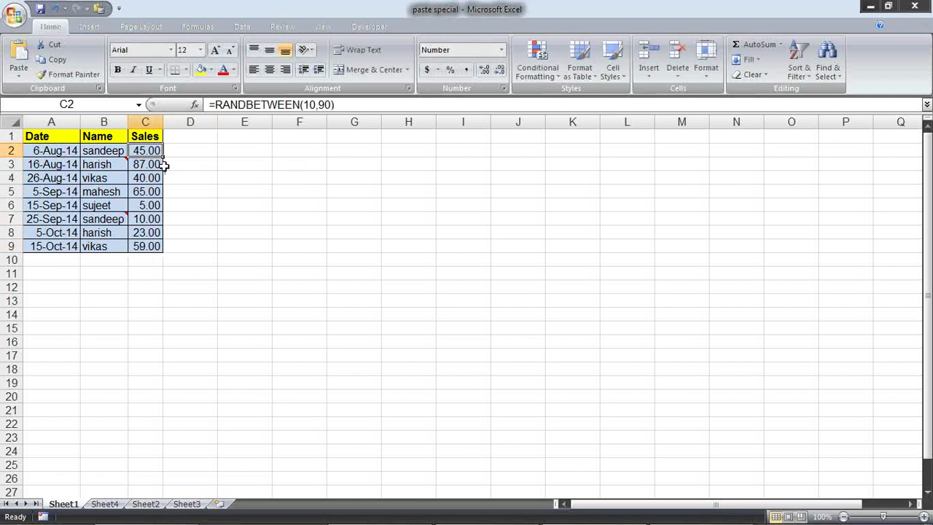
key("Tab")
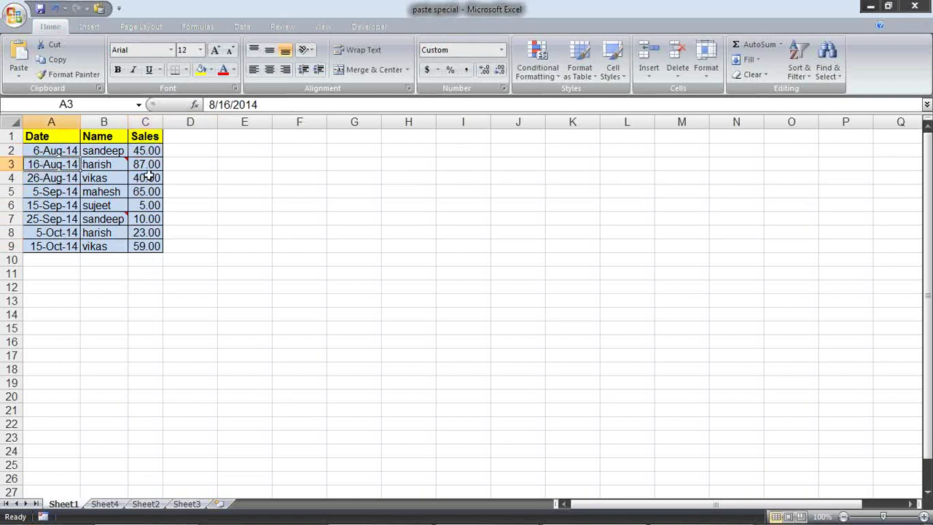
key("Tab")
key("Tab")
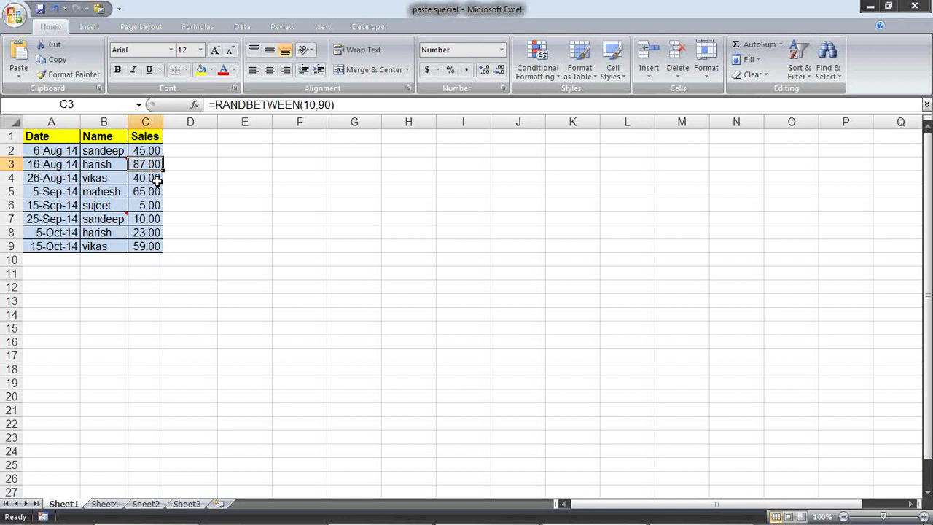
mouse_move(28, 137)
left_mouse_down()
mouse_move(145, 220)
mouse_move(149, 246)
left_mouse_up()
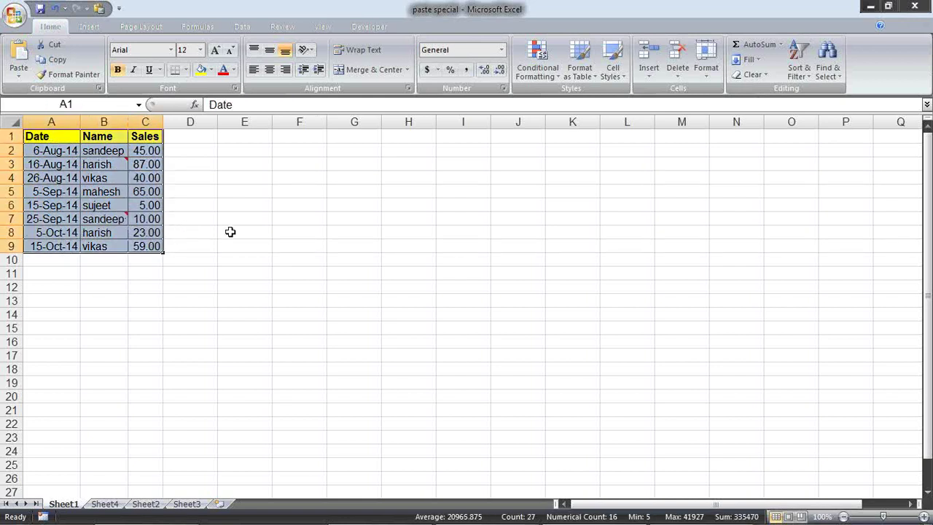
- Copy A1:C9 and set up a Values-only Paste Special at cell F1
key("ctrl+c")
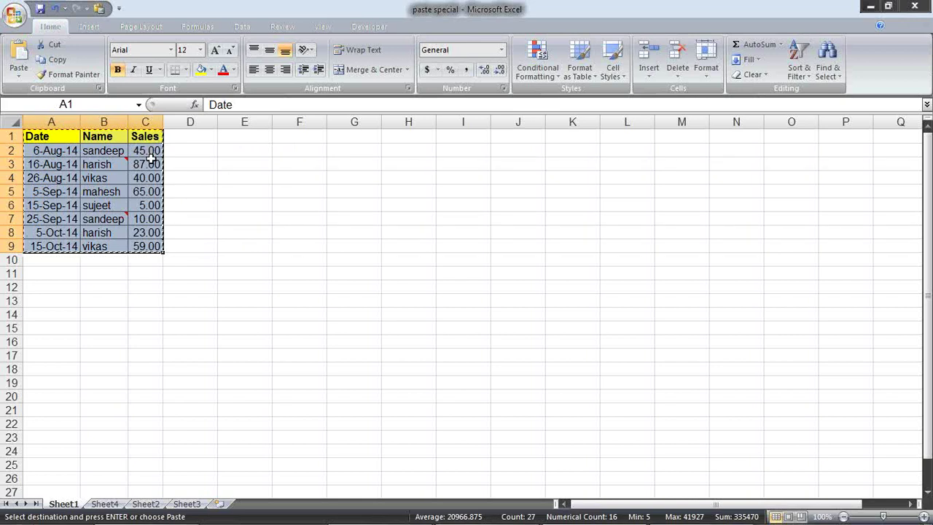
right_click(297, 137)
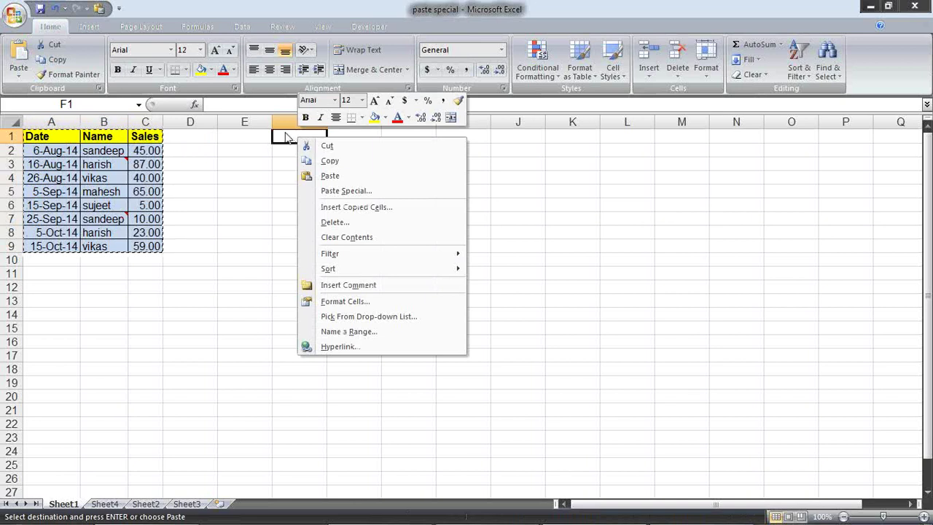
left_click(347, 191)
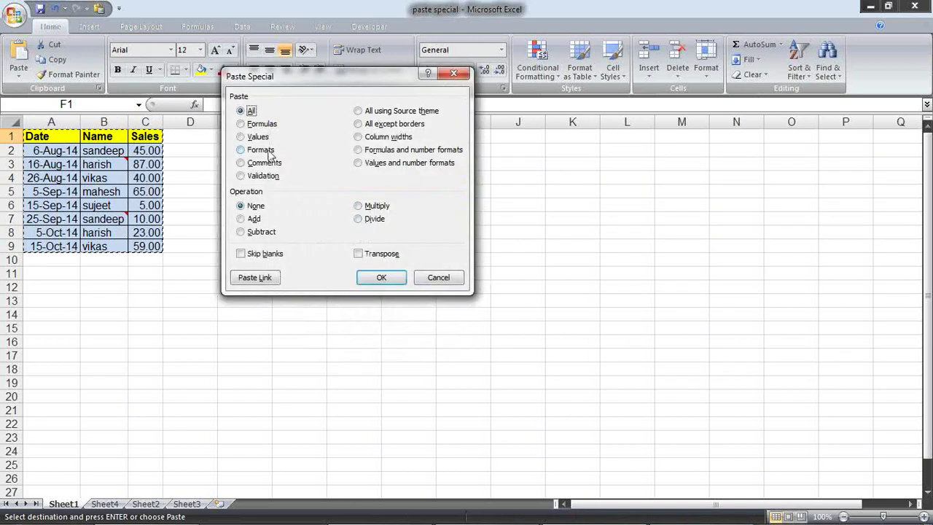
left_click(256, 140)
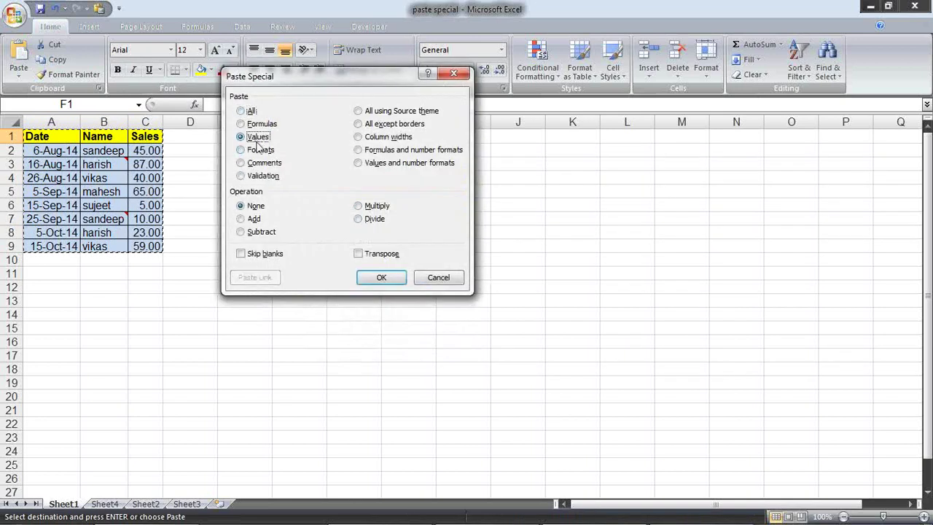
left_click(381, 277)
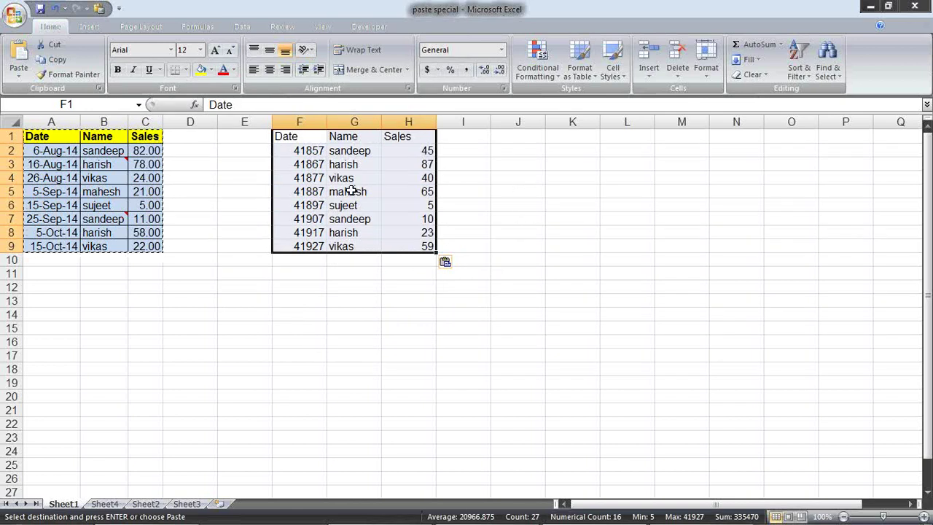
- Check the pasted F1:H9 cells: dates as serials like 41857, fixed Sales such as 87
left_click(313, 175)
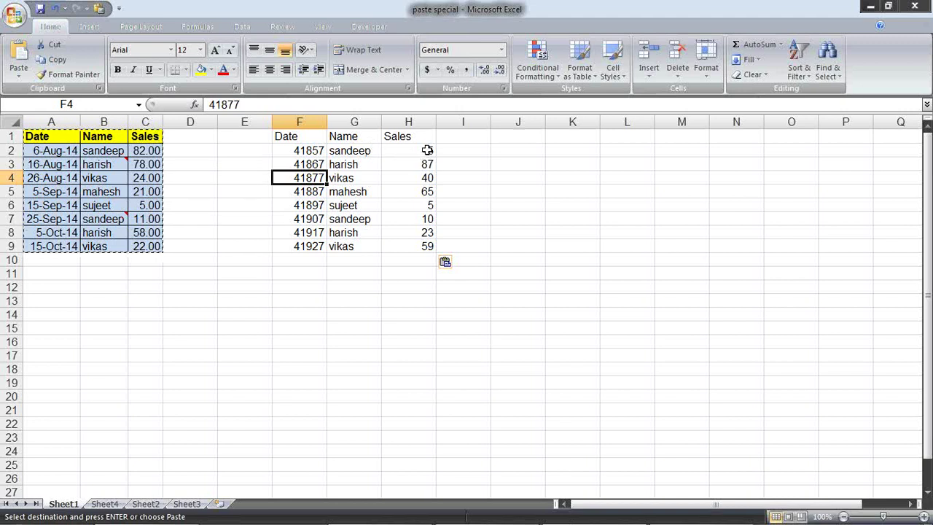
left_click(403, 152)
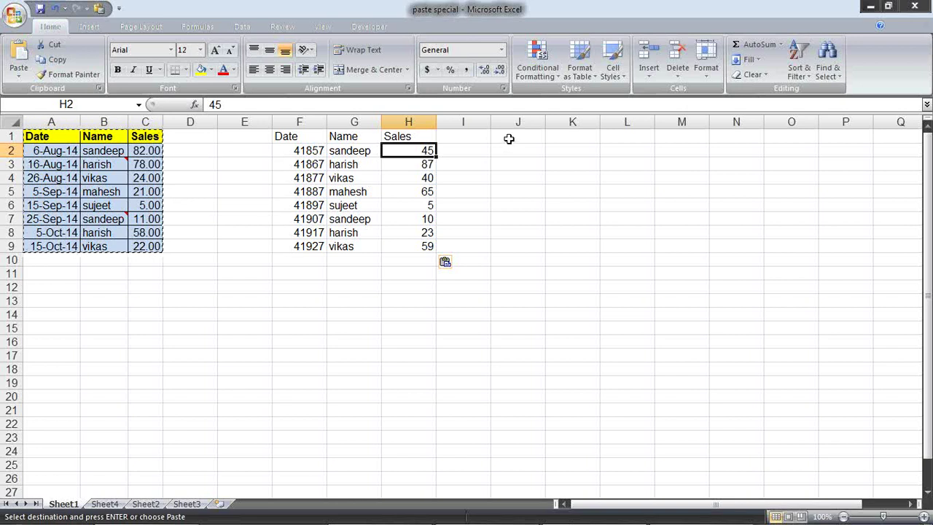
left_click(290, 165)
left_click(412, 176)
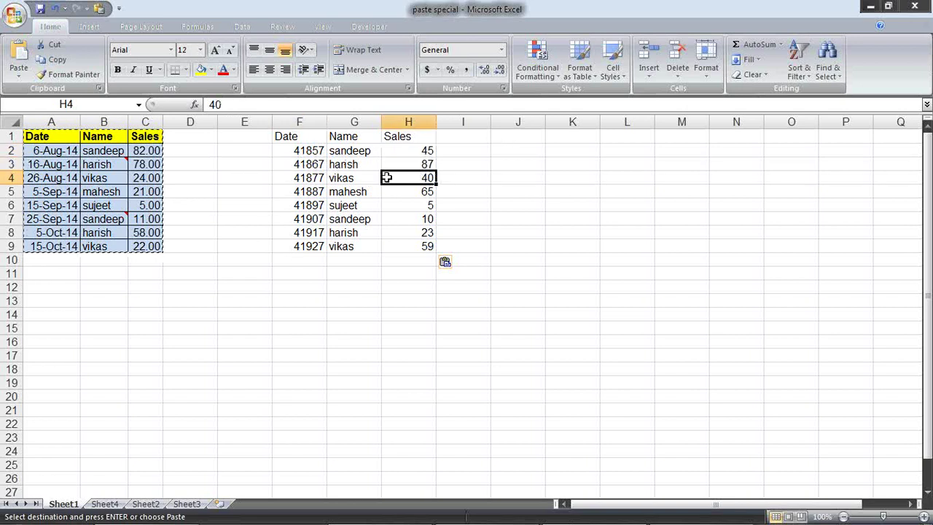
left_click(299, 175)
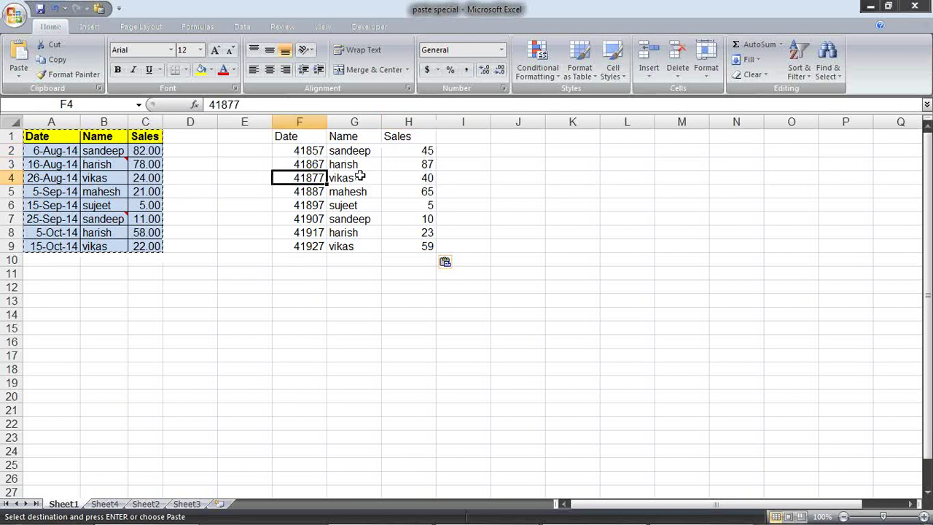
left_click(425, 178)
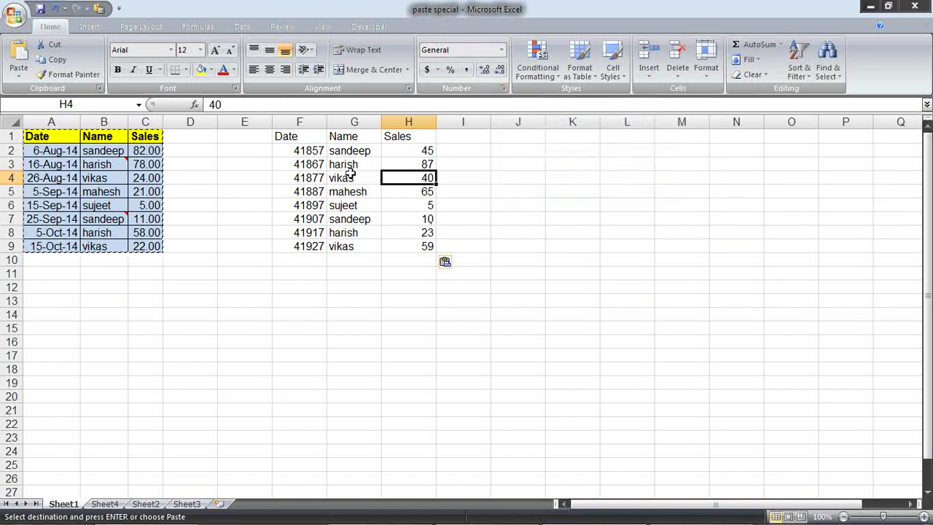
left_click(301, 167)
left_click(433, 165)
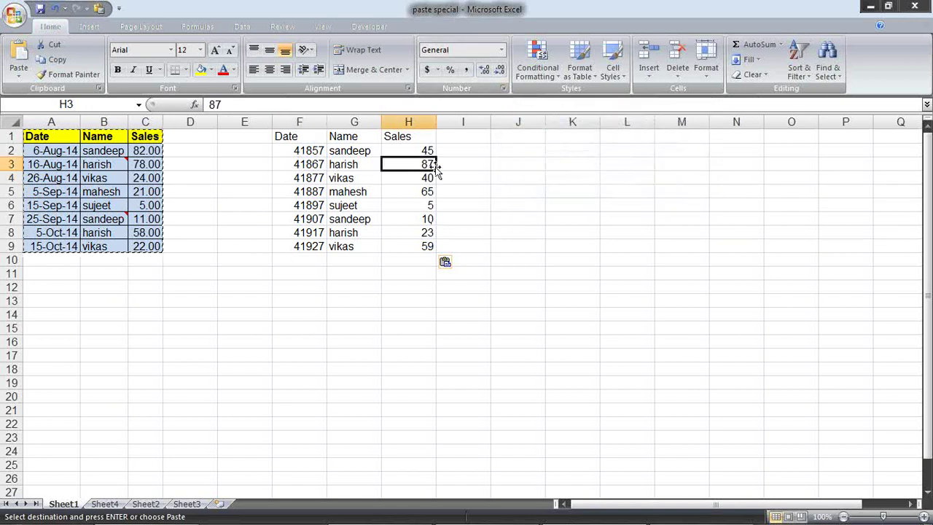
left_click(502, 89)
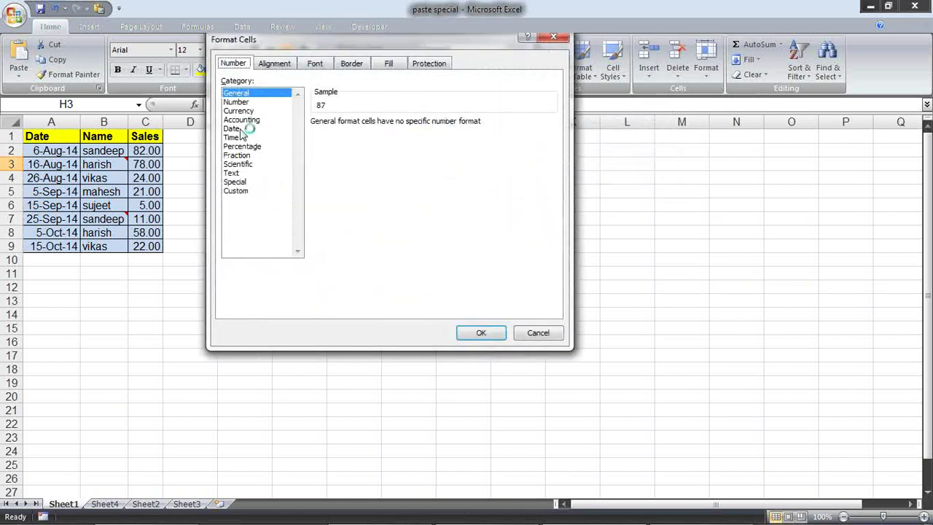
left_click(265, 102)
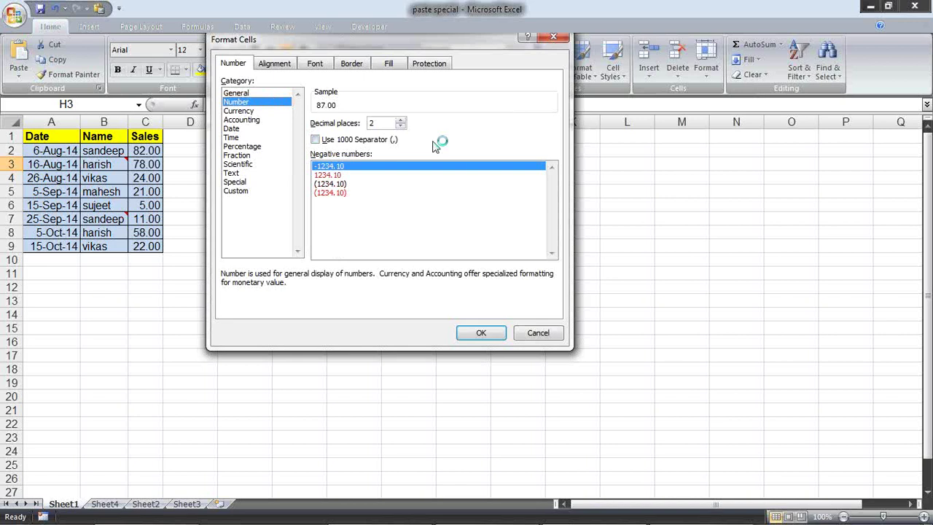
left_click(249, 111)
left_click(237, 128)
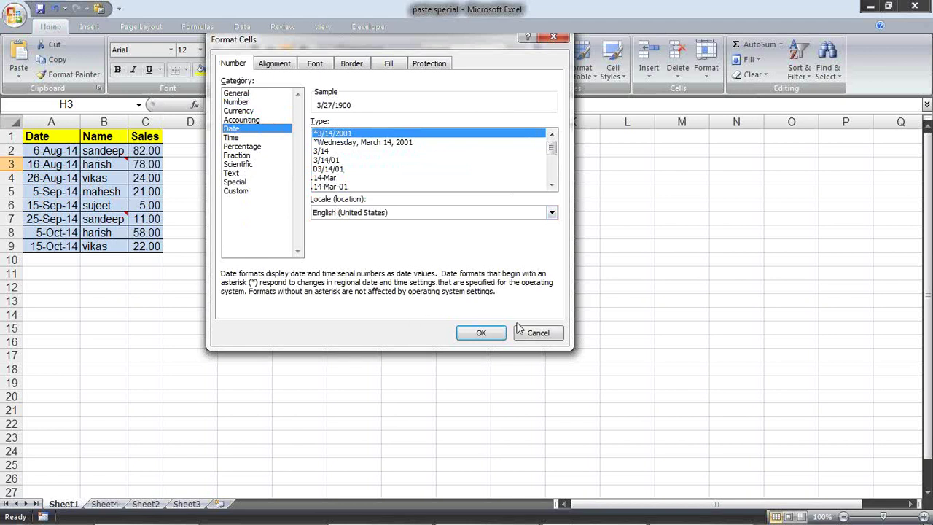
left_click(550, 333)
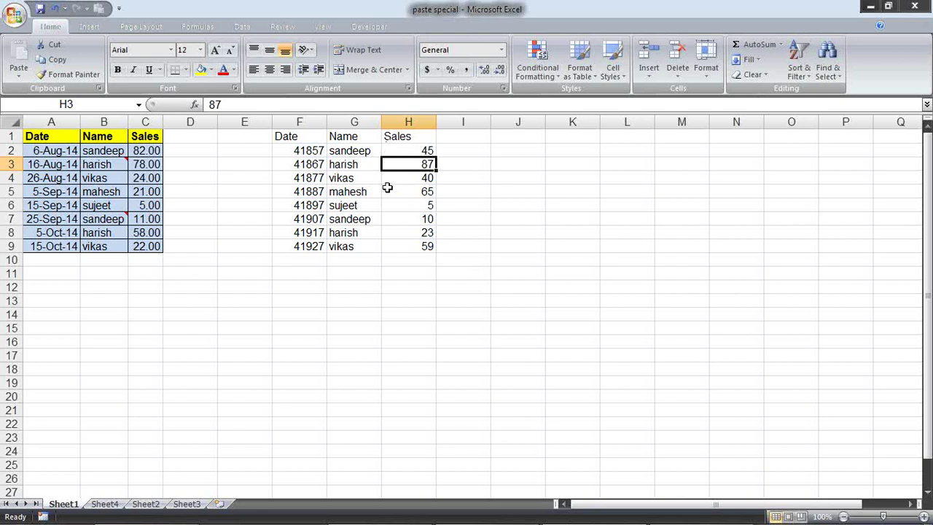
- Copy A1:C9 again and paste it at F1 as 'Values and number formats', then check the results
left_click(49, 141)
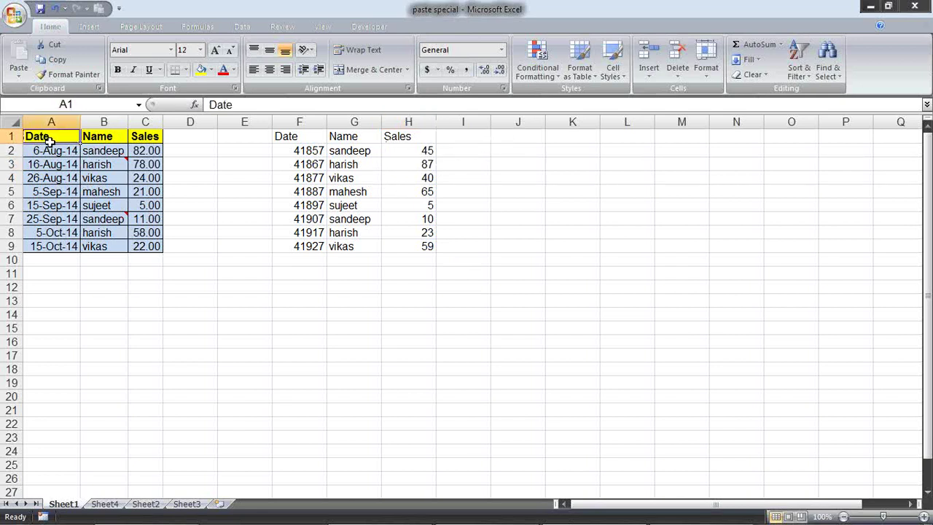
left_click_drag(48, 141, 131, 244)
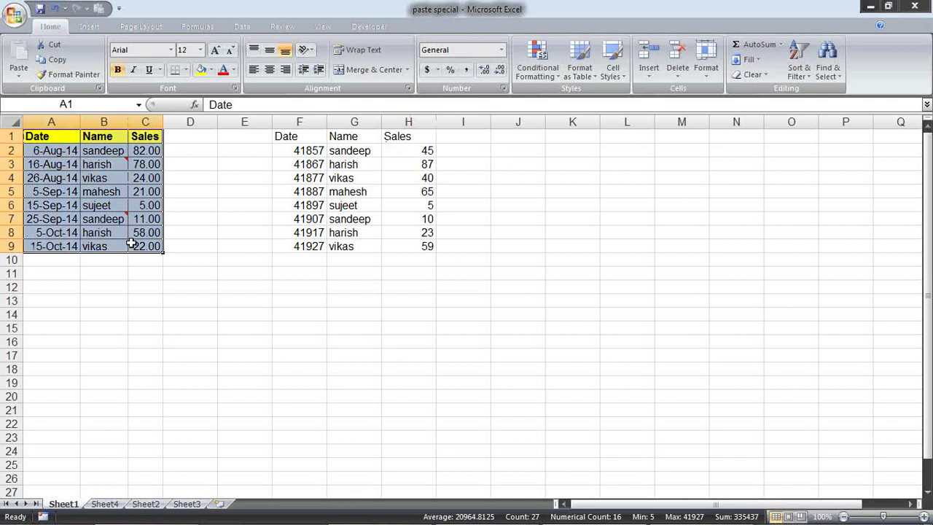
key("ctrl+c")
right_click(297, 138)
left_click(335, 190)
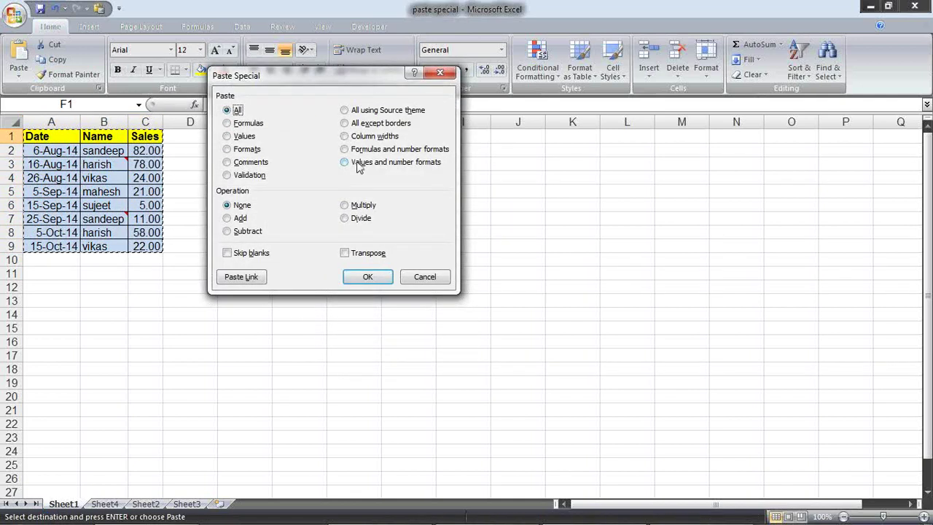
left_click(416, 165)
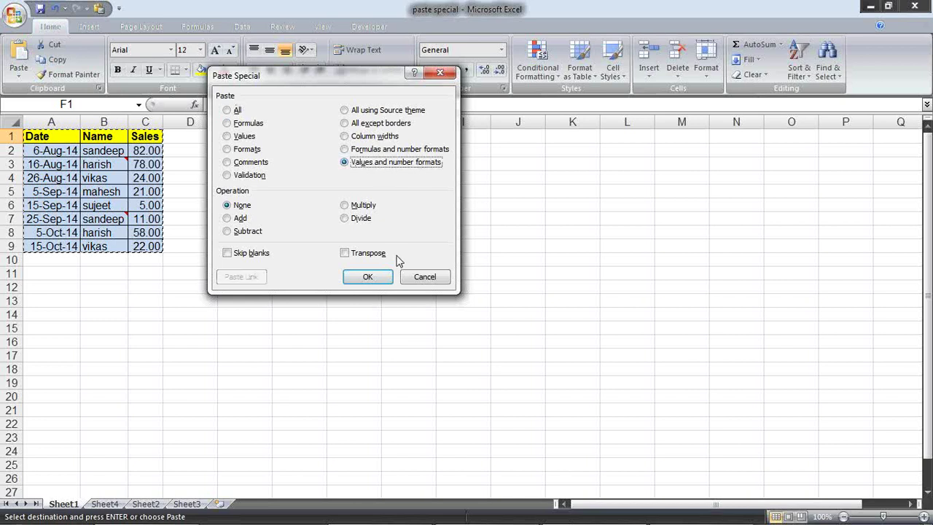
left_click(367, 277)
left_click(303, 154)
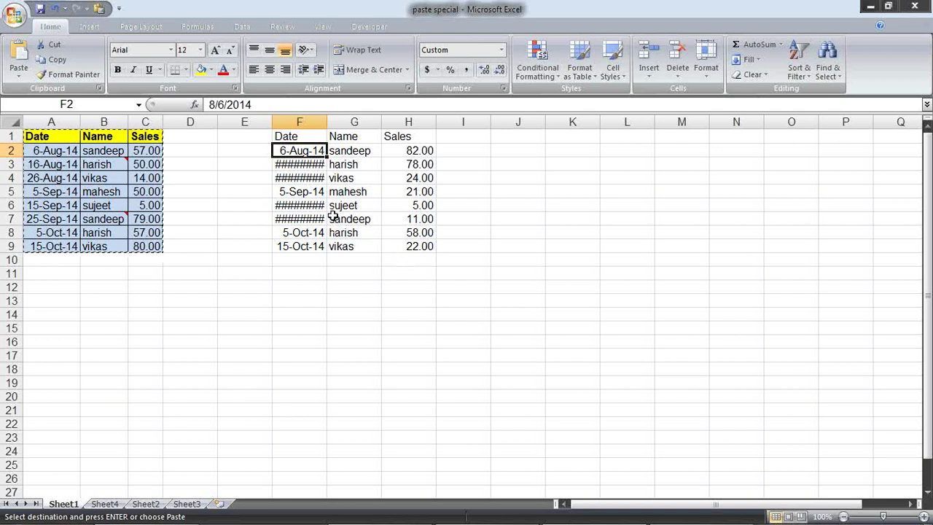
left_click(419, 153)
left_click(303, 150)
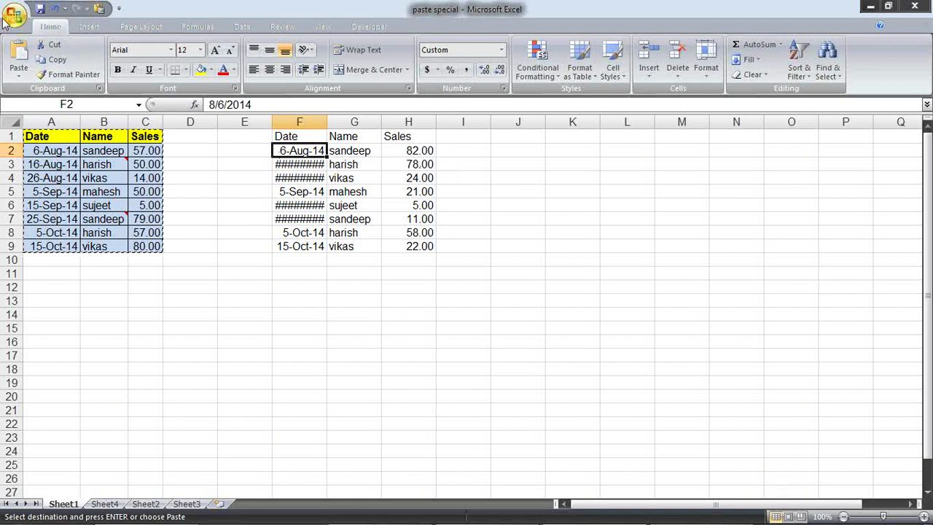
left_click(15, 13)
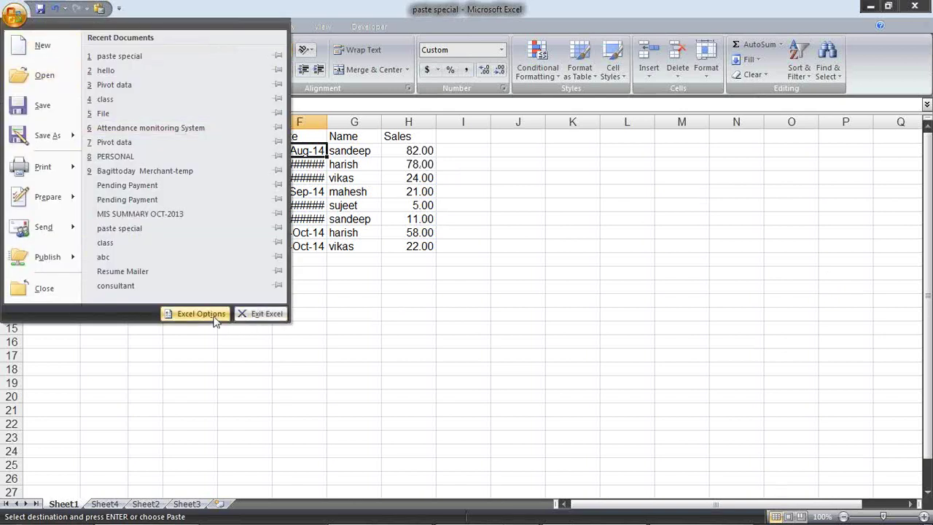
left_click(201, 313)
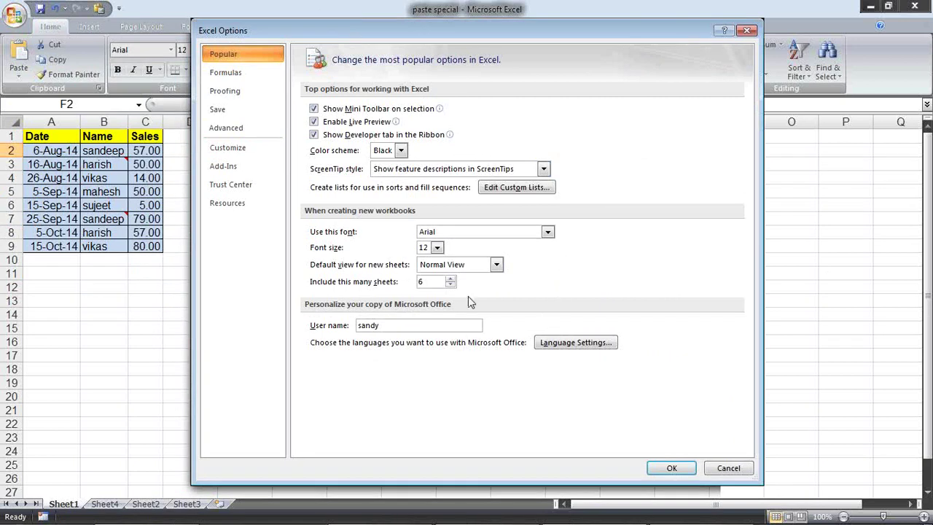
left_click_drag(564, 33, 443, 32)
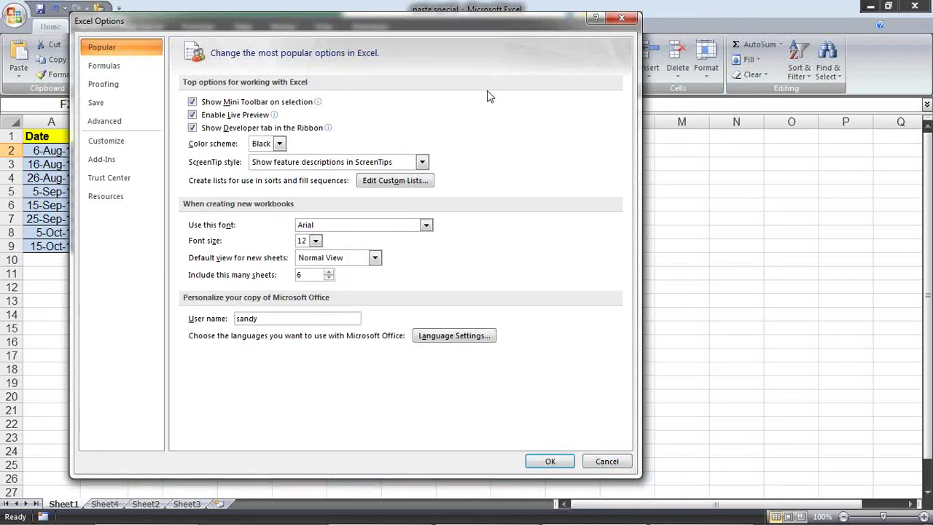
left_click(620, 20)
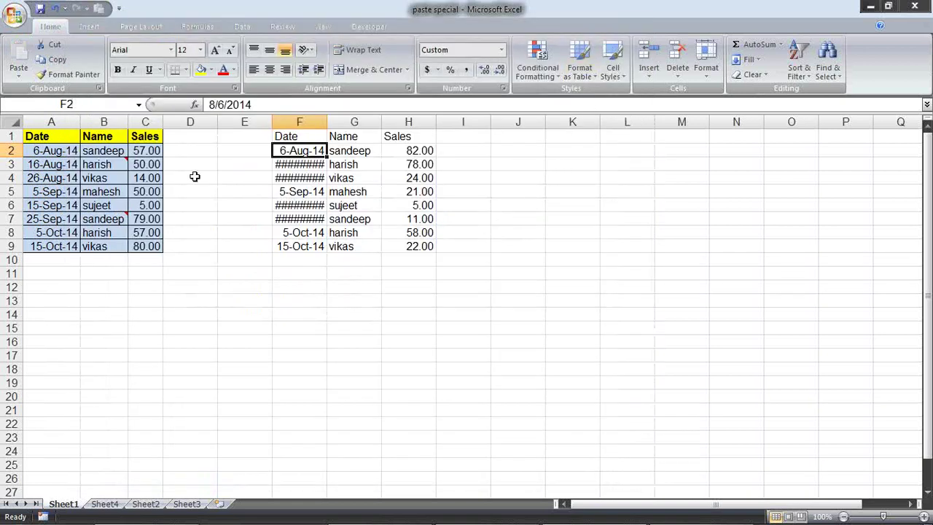
left_click(208, 153)
- Select columns A:I, then close 'paste special.xlsm' answering No to saving, and exit Excel
left_click_drag(51, 122, 441, 139)
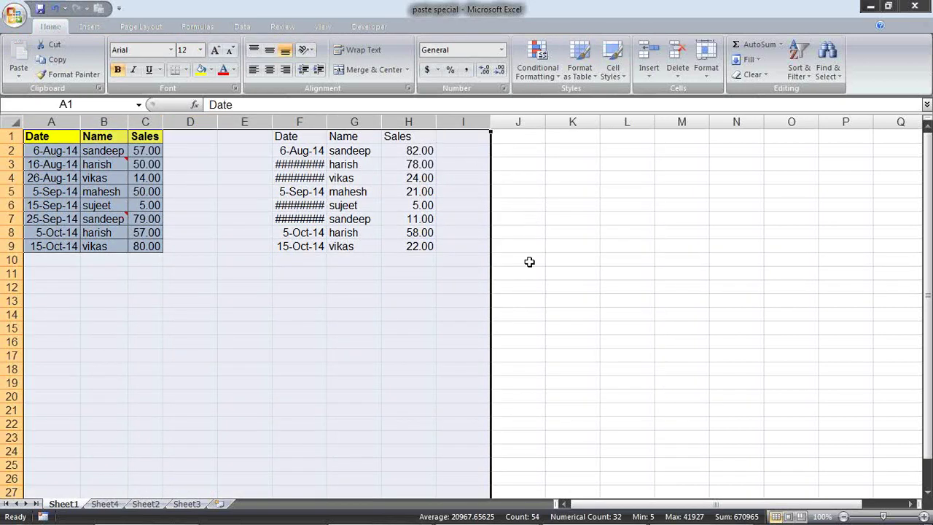
left_click(576, 196)
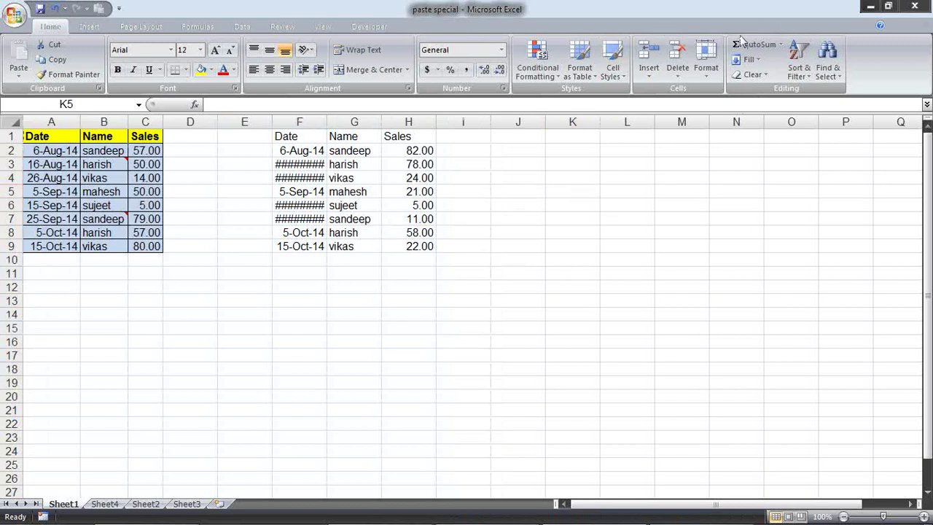
left_click(916, 7)
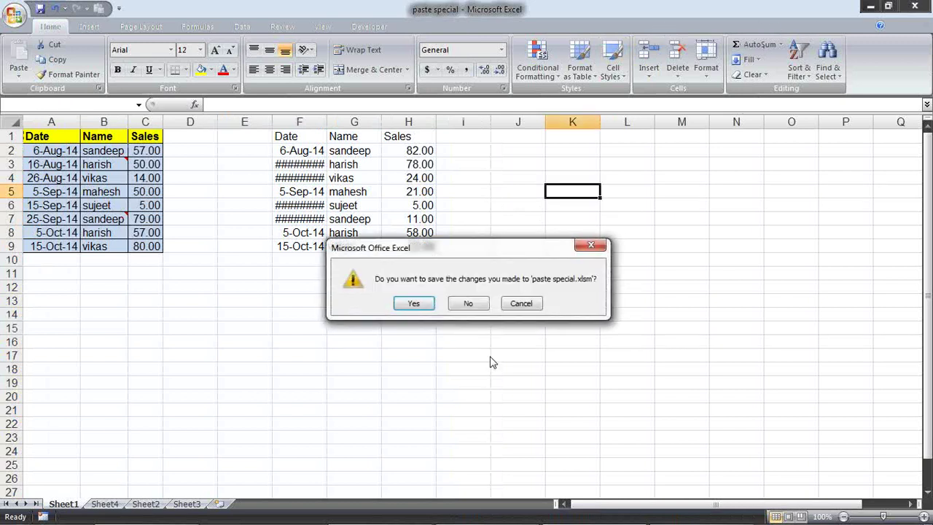
left_click(470, 308)
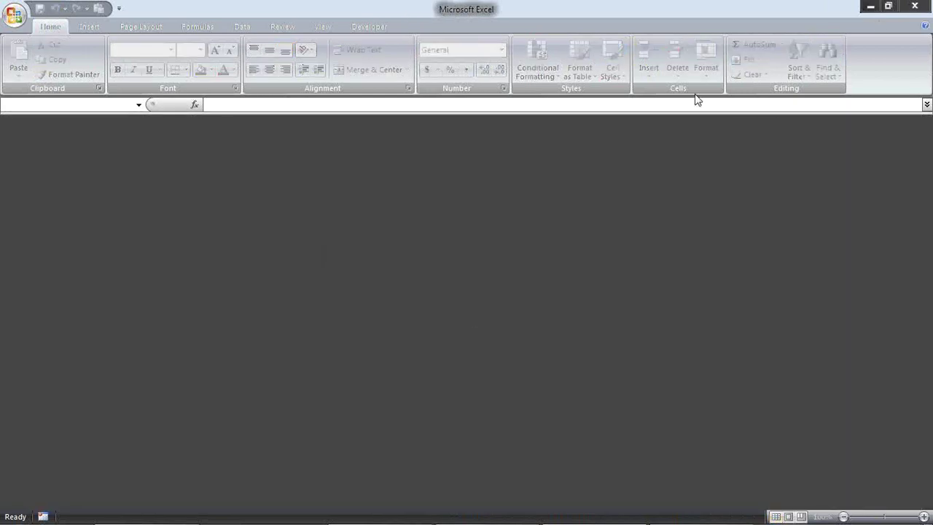
left_click(920, 4)
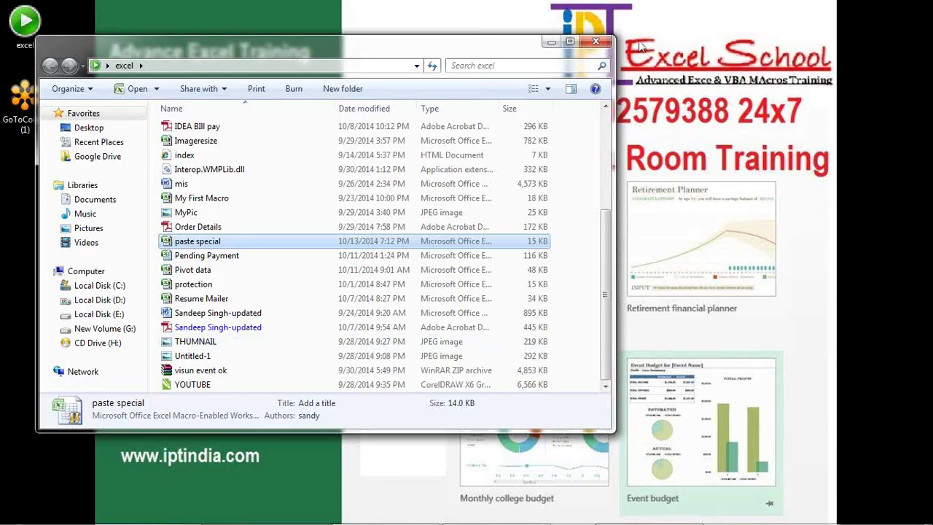
- Close the excel folder window and launch Excel from the taskbar to get Book1
left_click(593, 43)
left_click(503, 510)
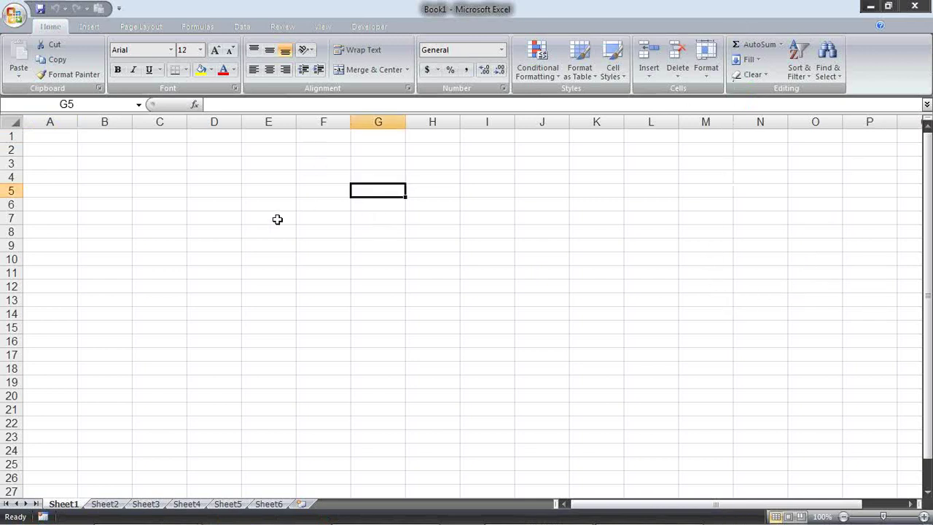
left_click(219, 192)
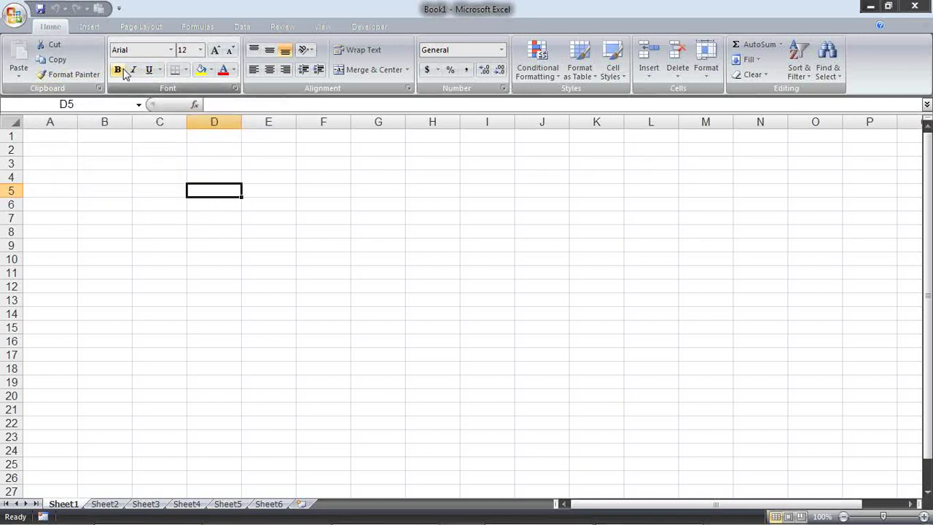
left_click(192, 160)
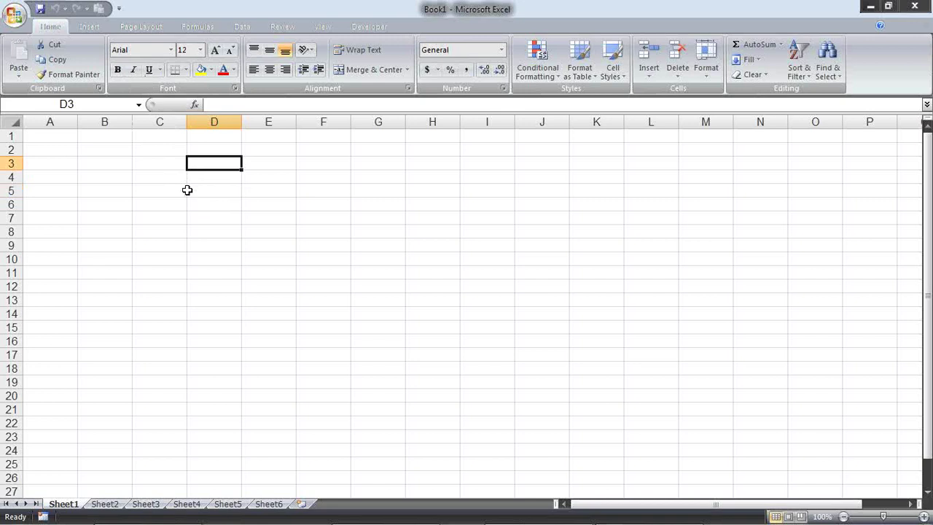
key("alt")
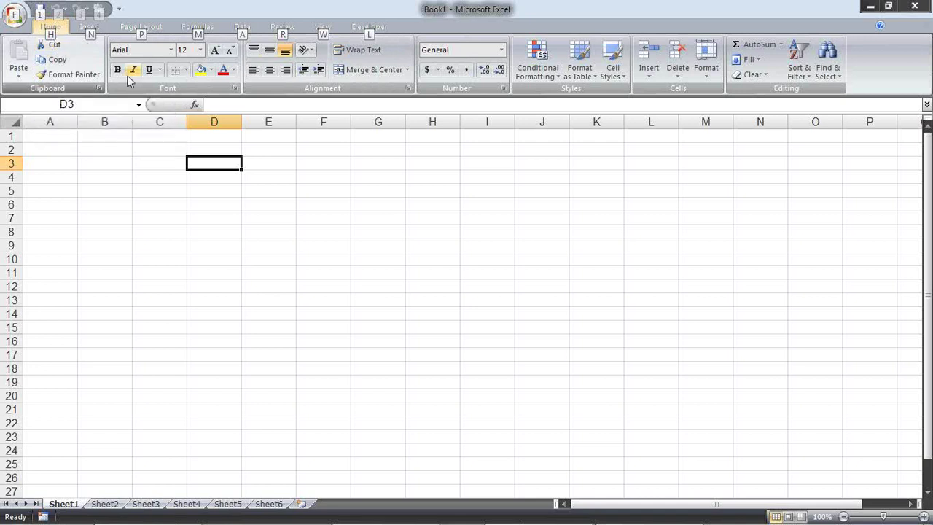
left_click_drag(245, 208, 246, 218)
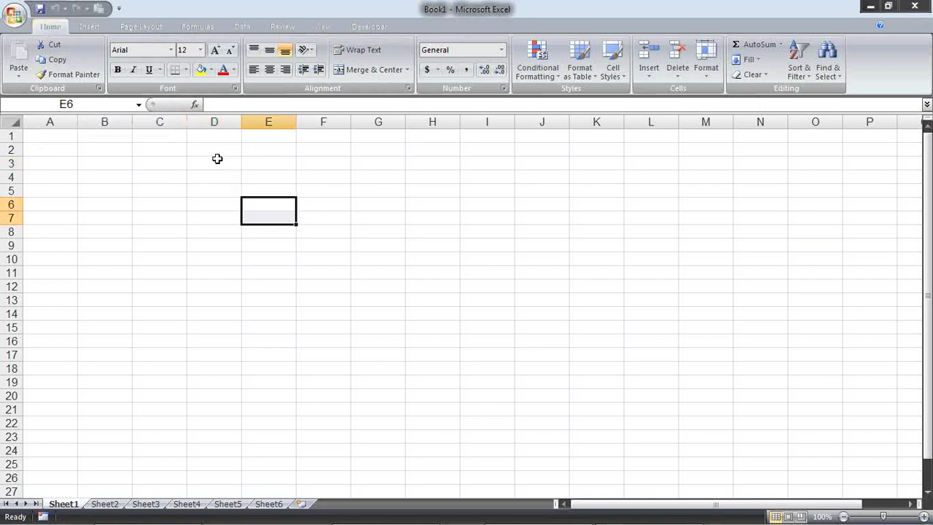
left_click_drag(217, 158, 321, 259)
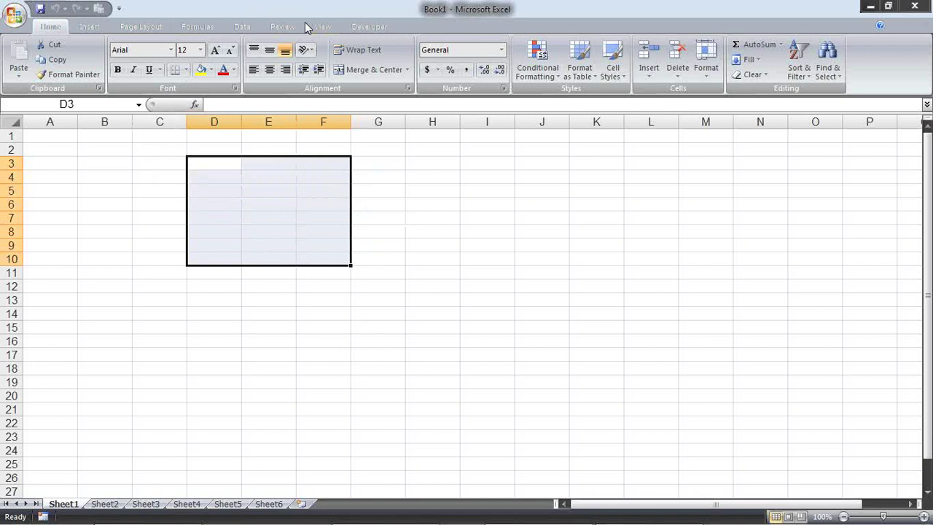
left_click(306, 27)
left_click(50, 27)
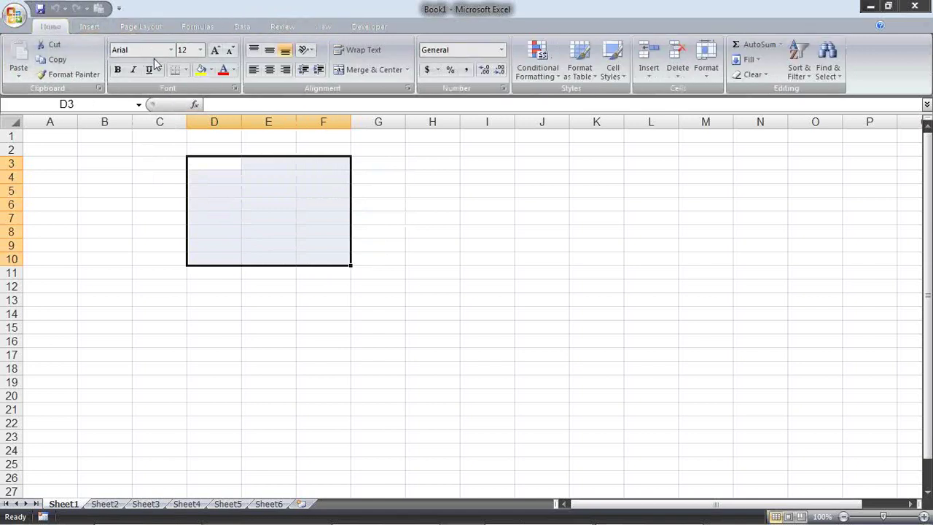
left_click(185, 70)
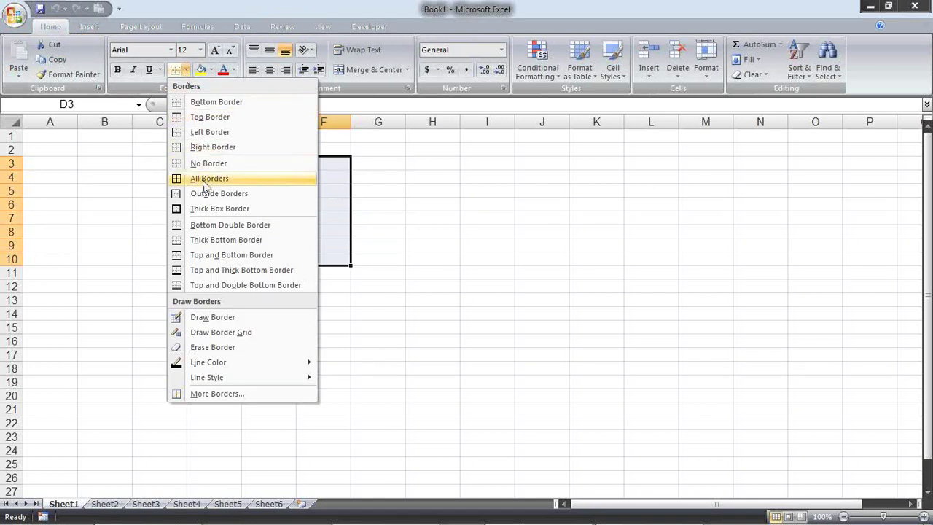
left_click(459, 211)
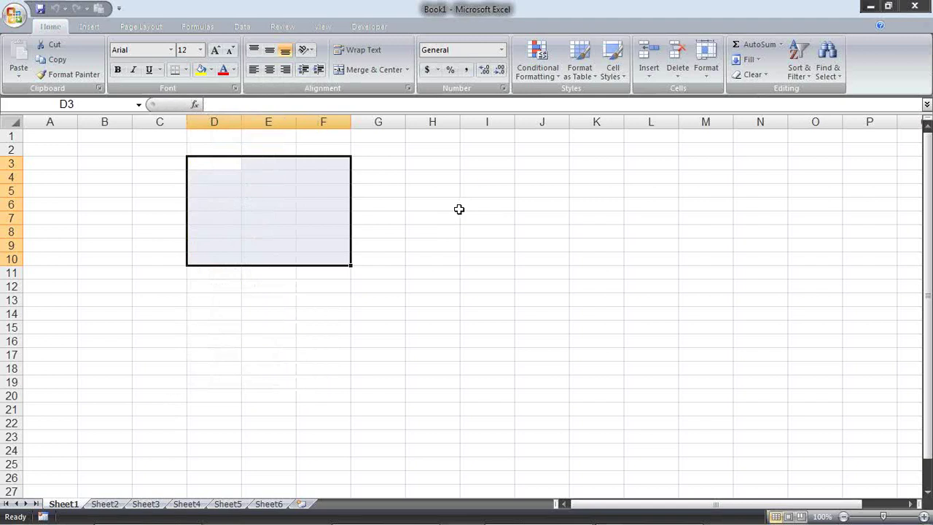
key("alt")
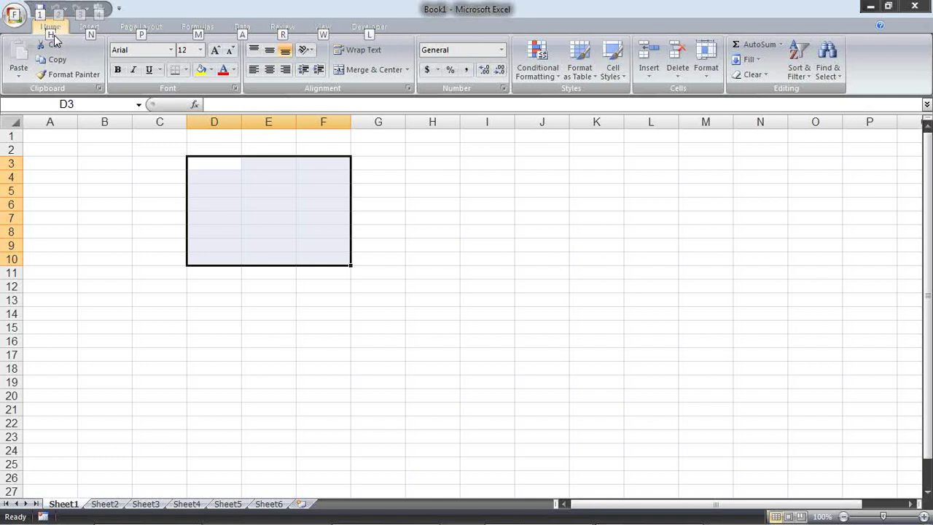
- Apply All Borders to D3:F10 from the Home tab's Borders menu
key("h")
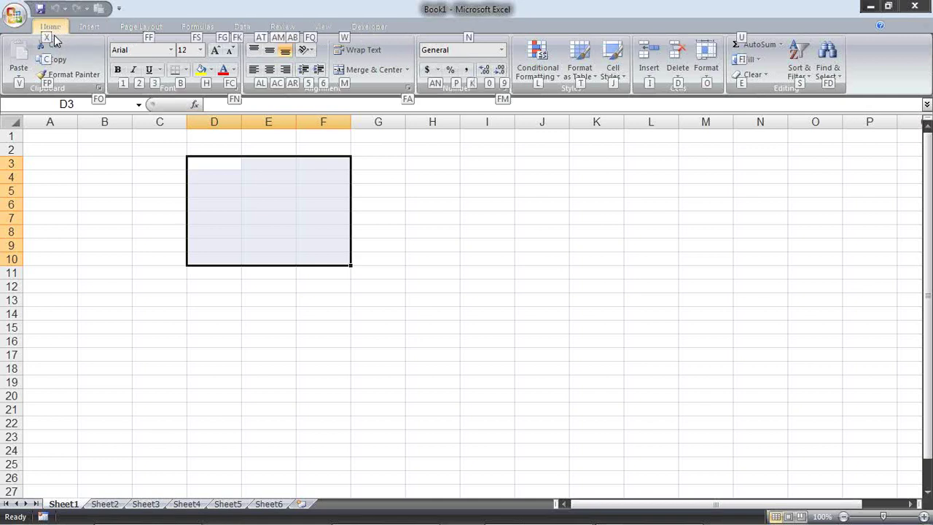
left_click(283, 49)
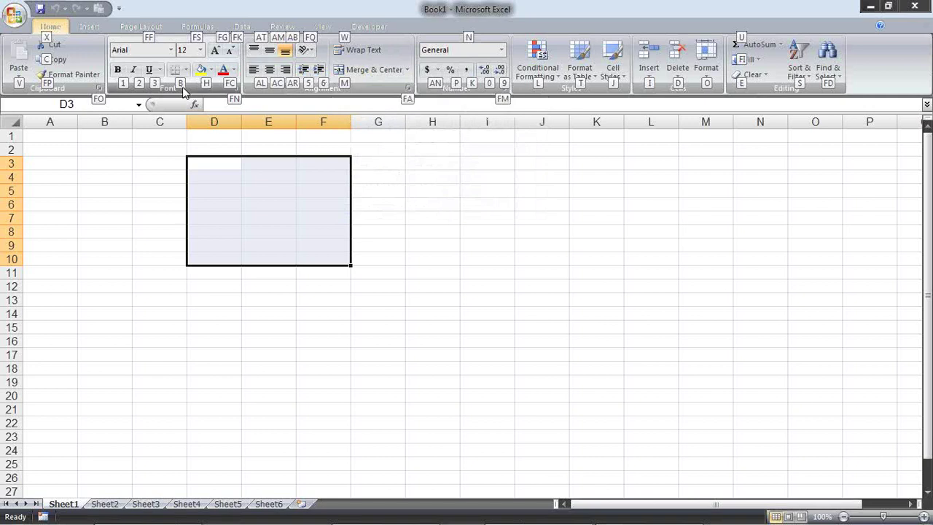
key("b")
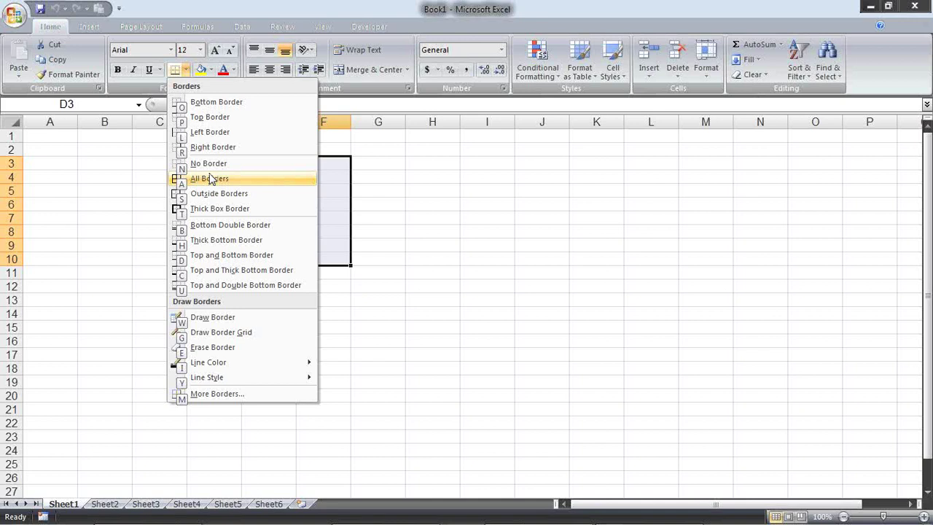
left_click(210, 178)
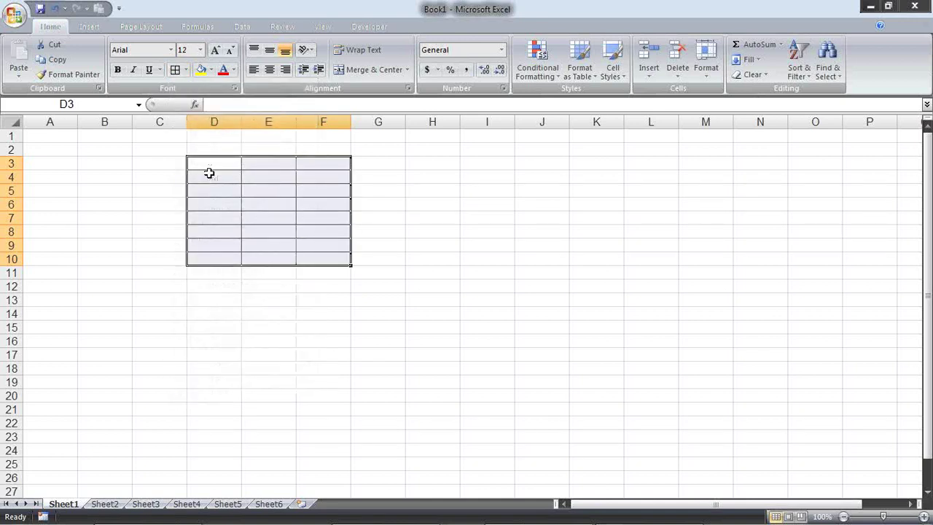
- Select H3:K11 and give it All Borders with Alt, H, B, A
left_click(430, 272)
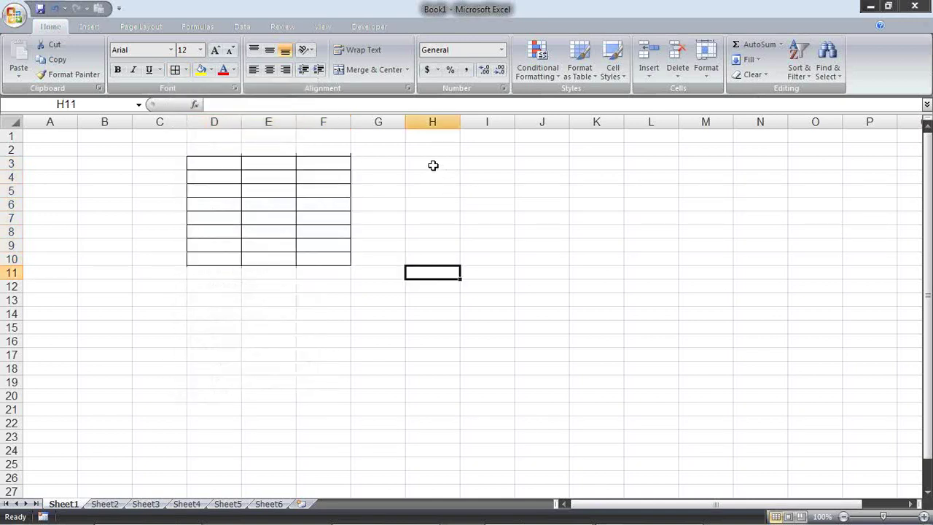
left_click_drag(432, 166, 618, 272)
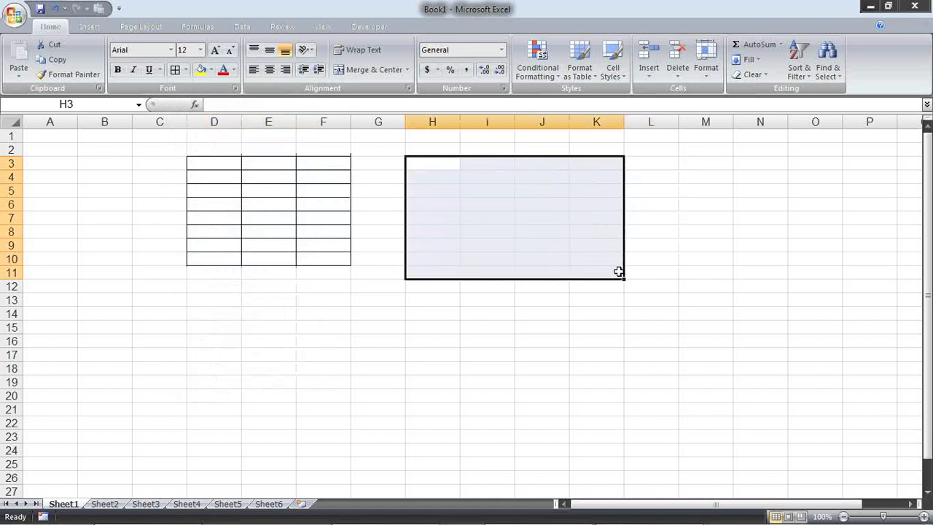
key("alt")
key("h")
key("b")
key("a")
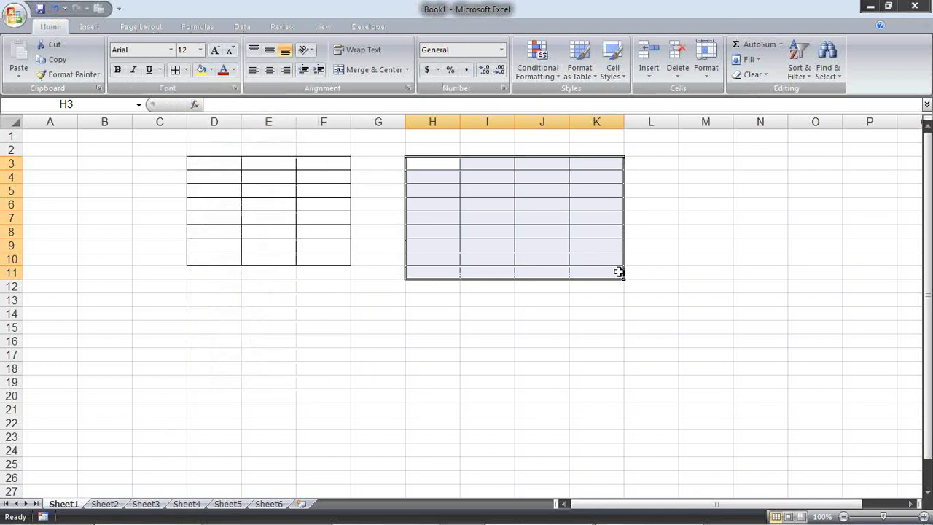
- Select F14:H19 and give it All Borders as a third grid
left_click_drag(303, 310, 436, 377)
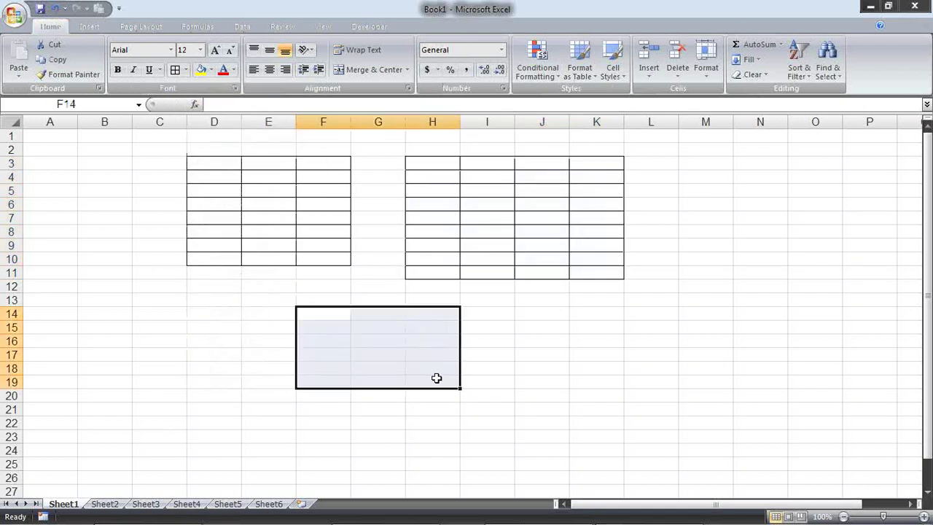
key("alt+h")
key("b")
key("a")
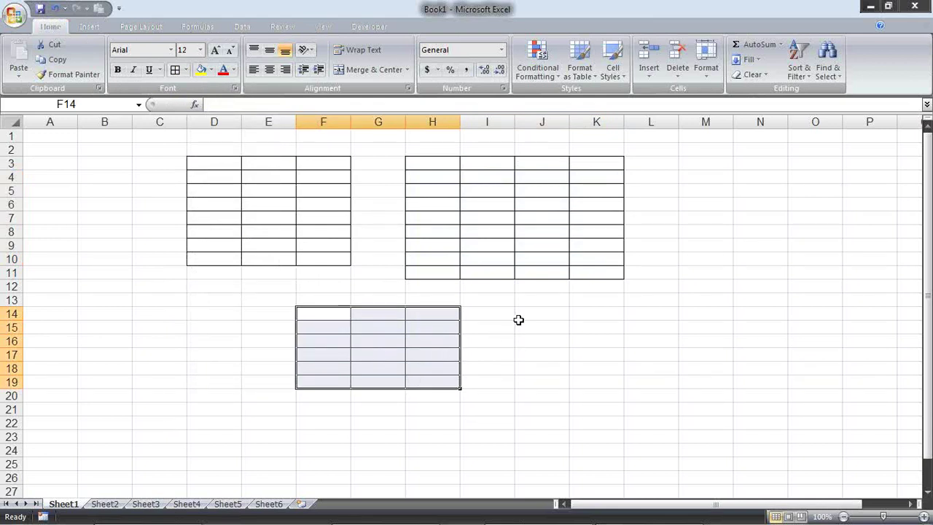
left_click(517, 320)
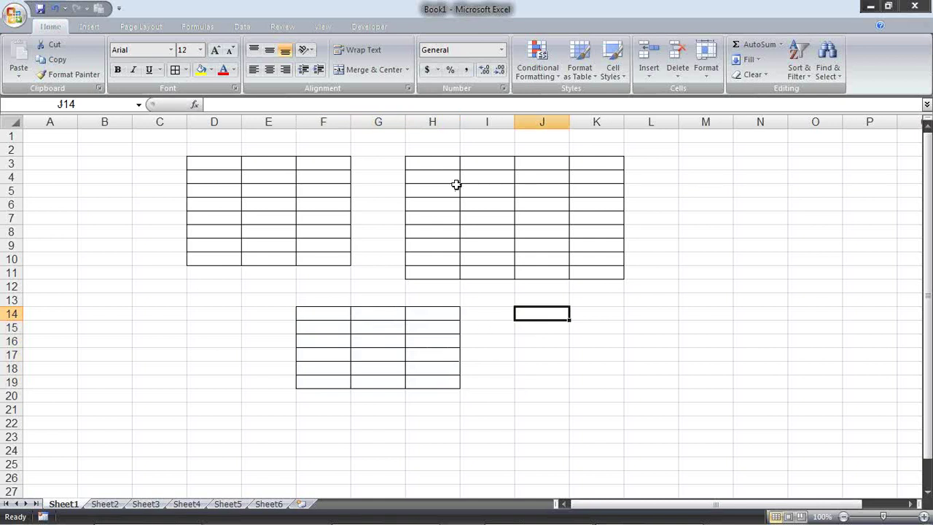
- Select I5:J9 and Merge & Center it with Alt, H, M, C
left_click_drag(453, 188, 558, 230)
left_click(587, 272)
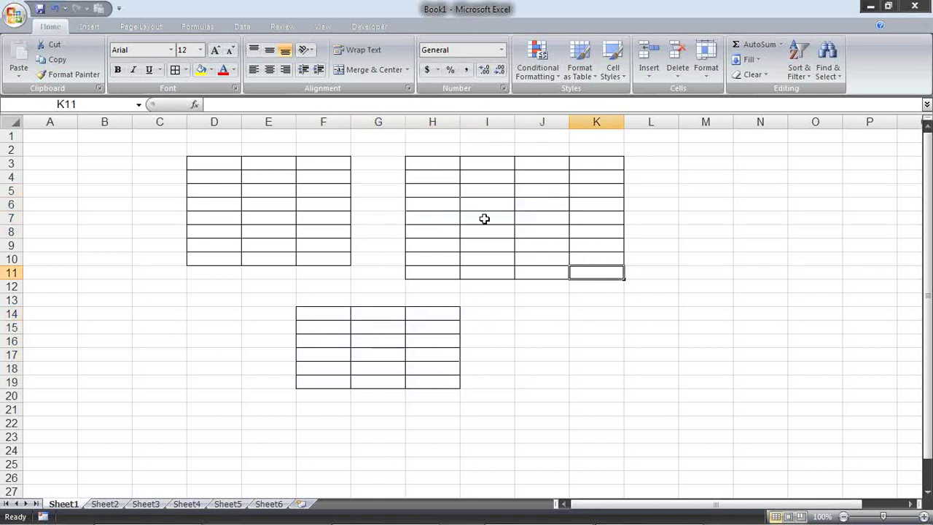
mouse_move(474, 185)
left_mouse_down()
mouse_move(563, 218)
mouse_move(563, 249)
left_mouse_up()
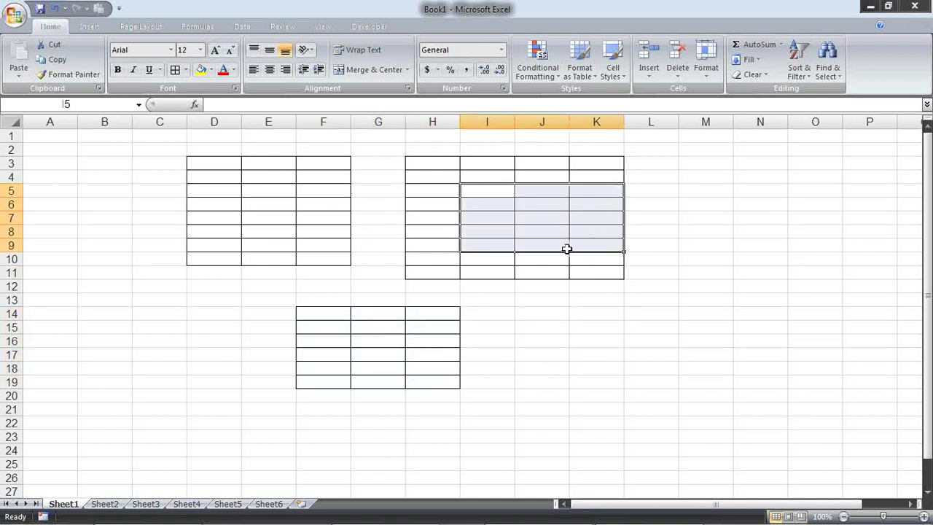
left_click(560, 249)
left_click_drag(474, 187, 561, 248)
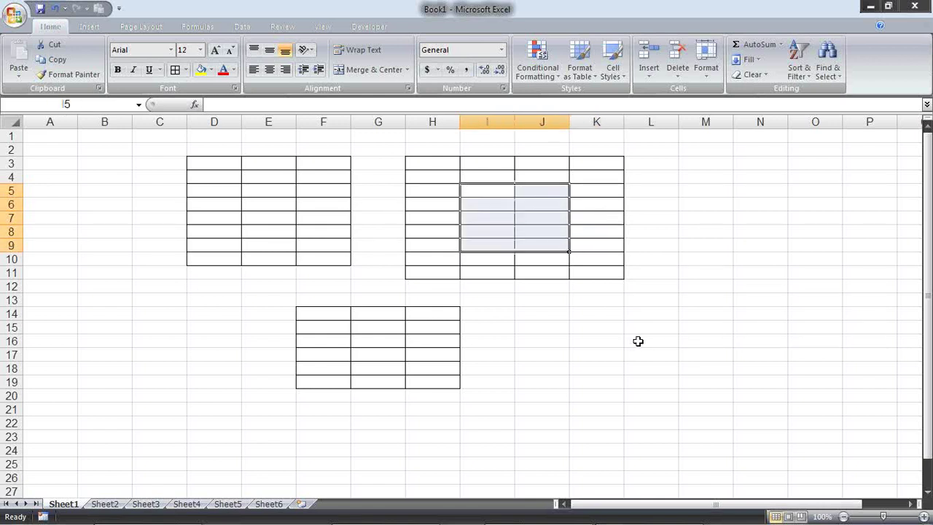
key("alt")
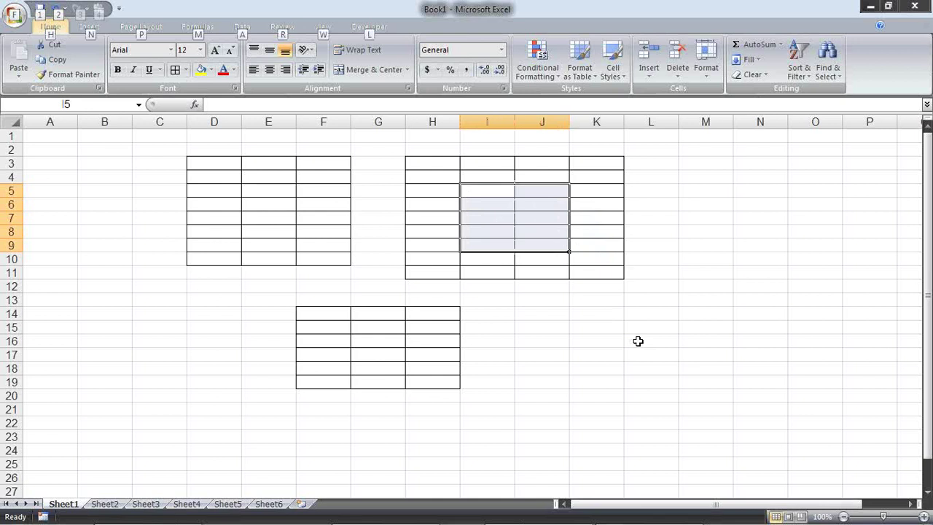
key("h")
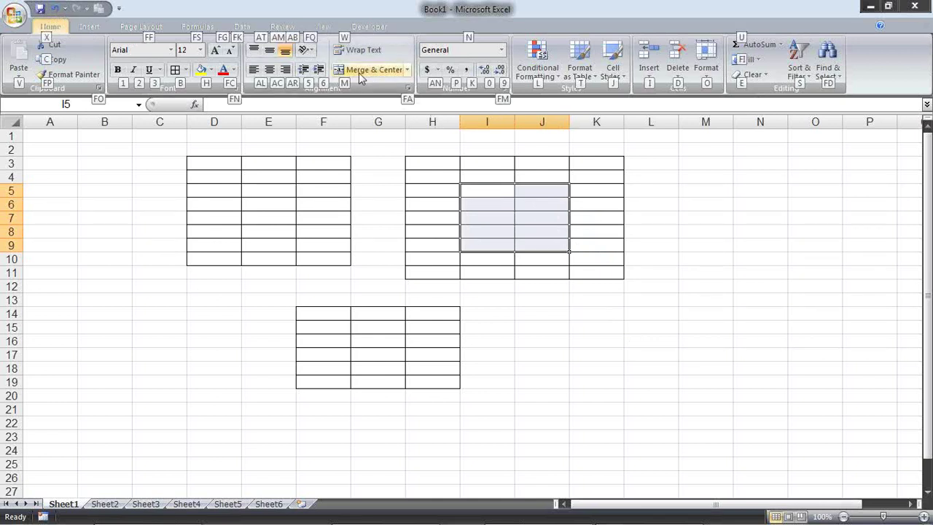
key("m")
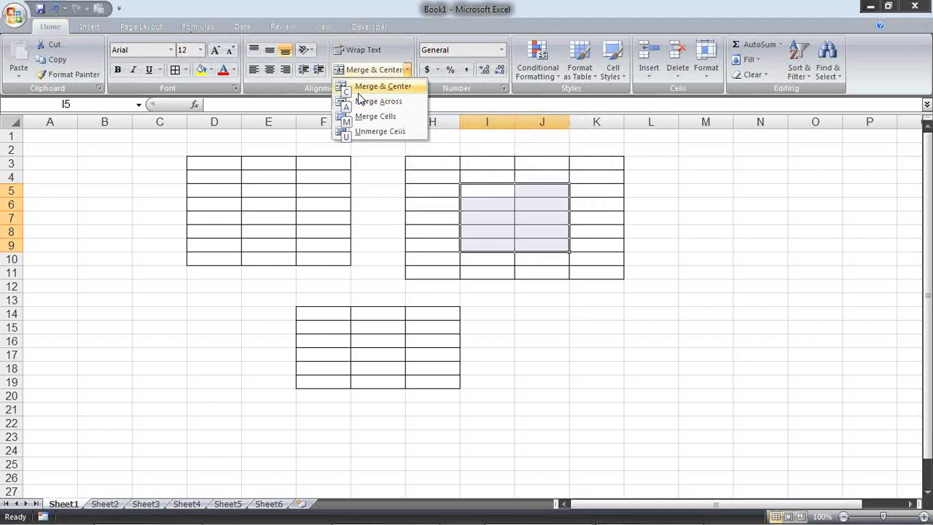
key("c")
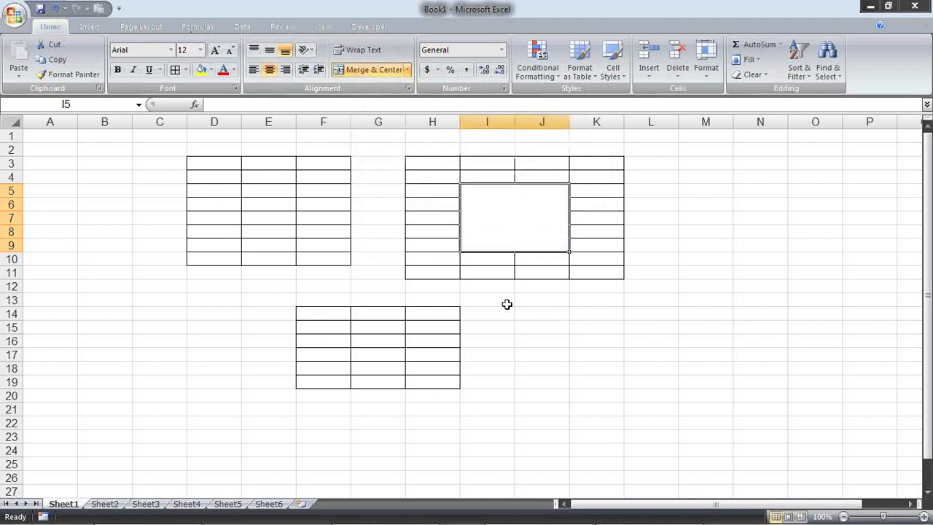
- Merge D5:F8 with F4, then unmerge it and reapply All Borders
left_click_drag(235, 191, 296, 228)
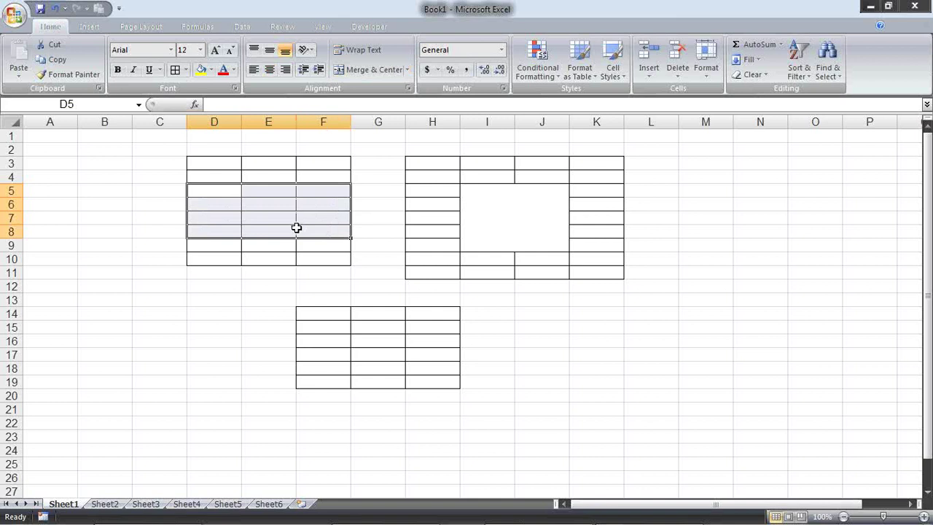
key("F4")
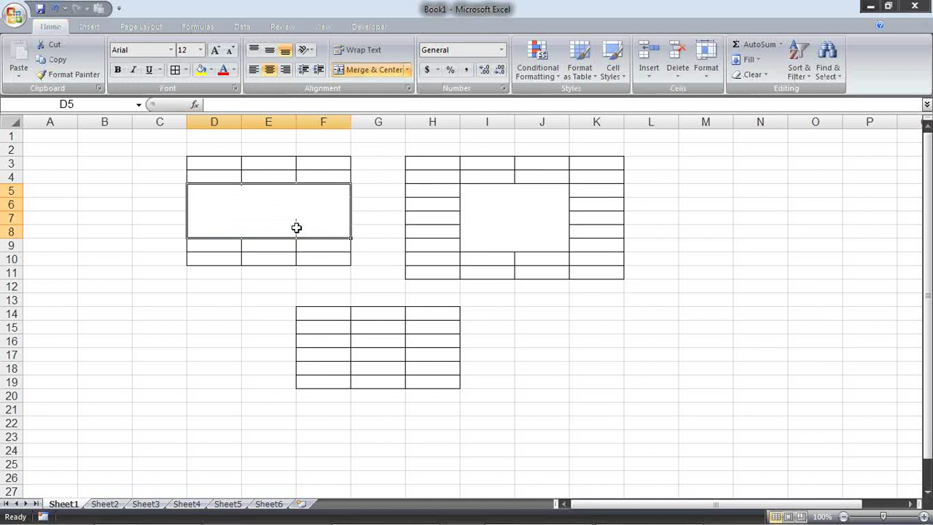
key("alt+h")
key("m")
key("u")
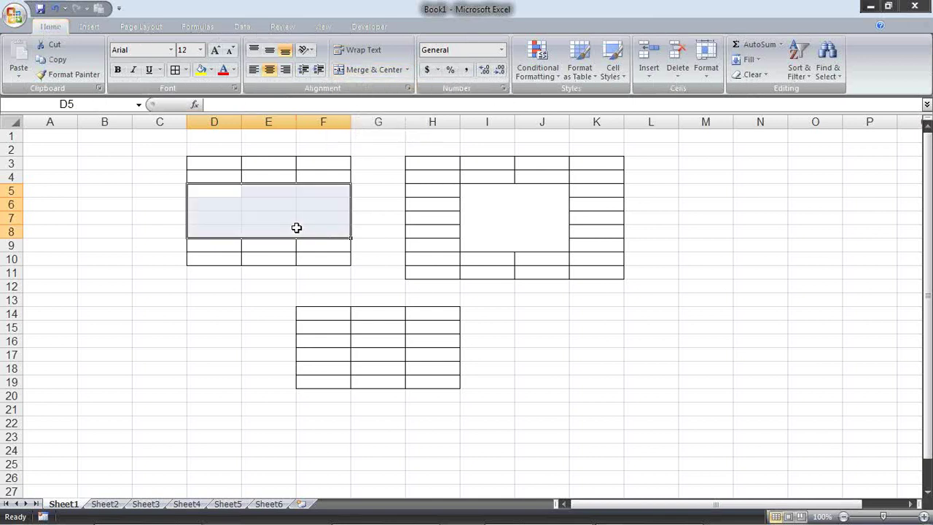
key("alt+h")
key("b")
key("a")
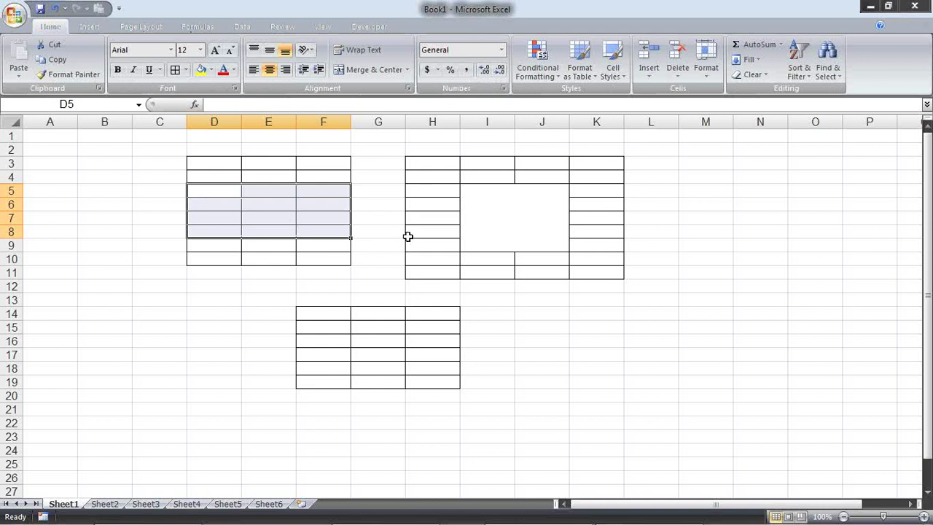
- Unmerge I5:J9 and then merge it back into one cell
left_click(507, 283)
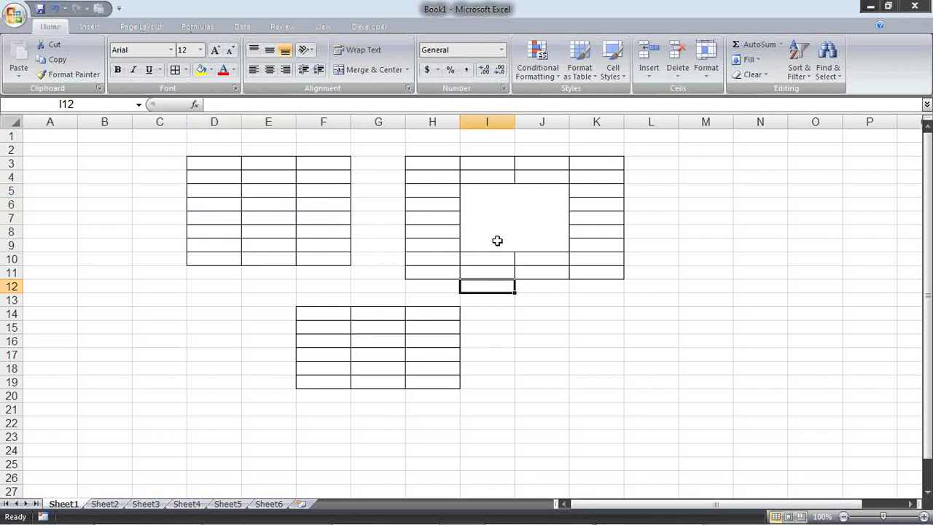
left_click(489, 190)
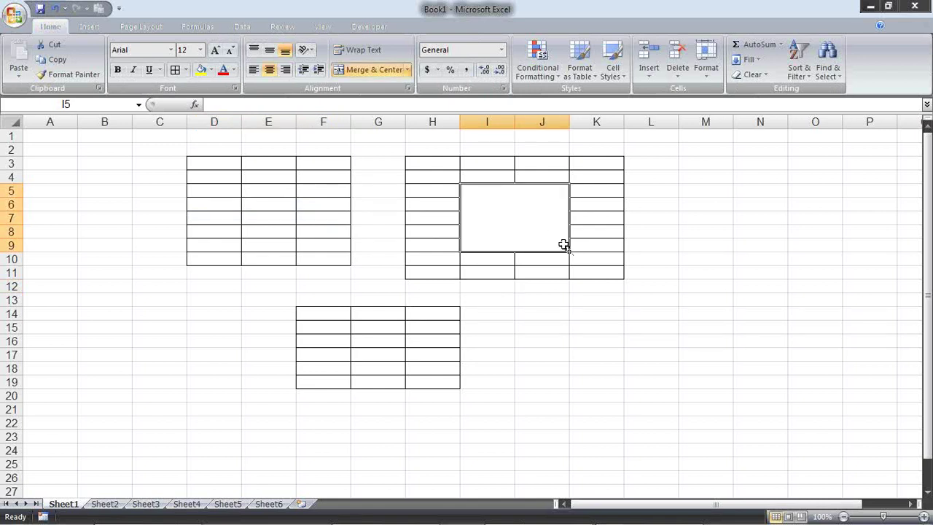
key("alt+h")
key("m")
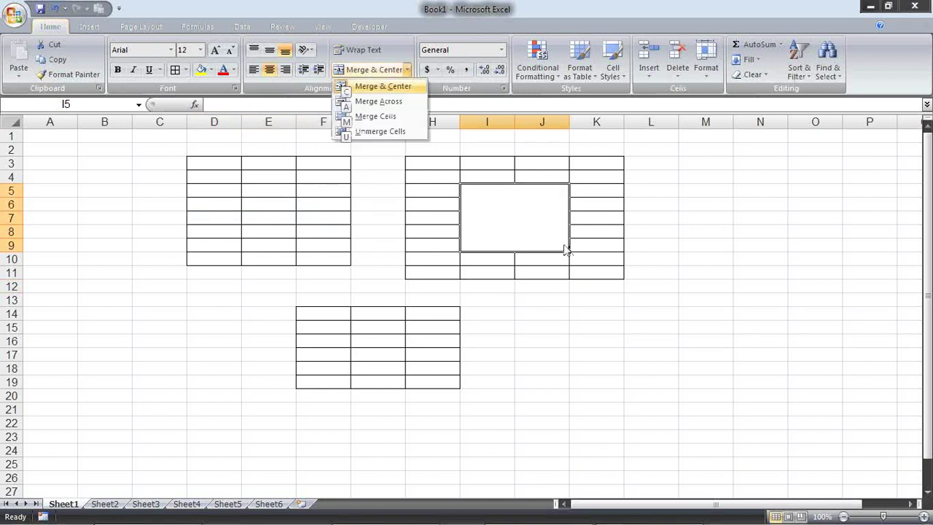
key("u")
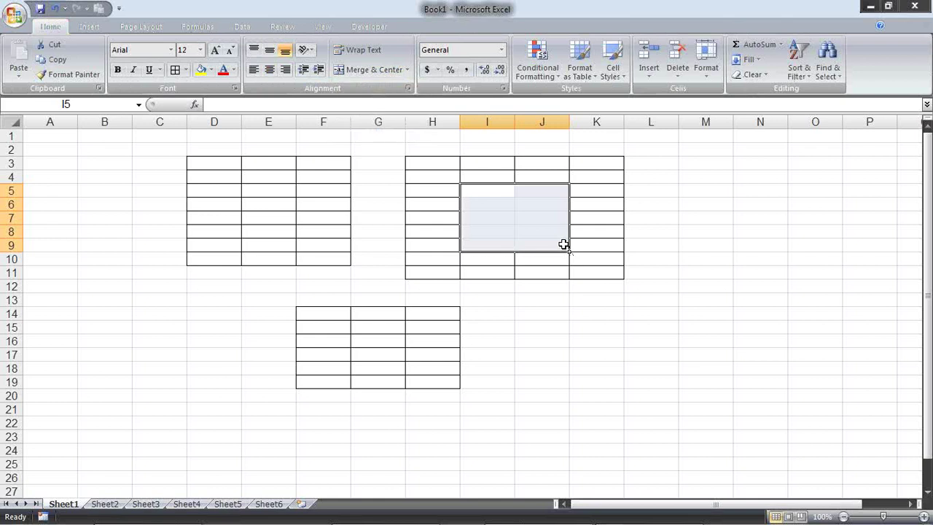
key("alt+h")
key("m")
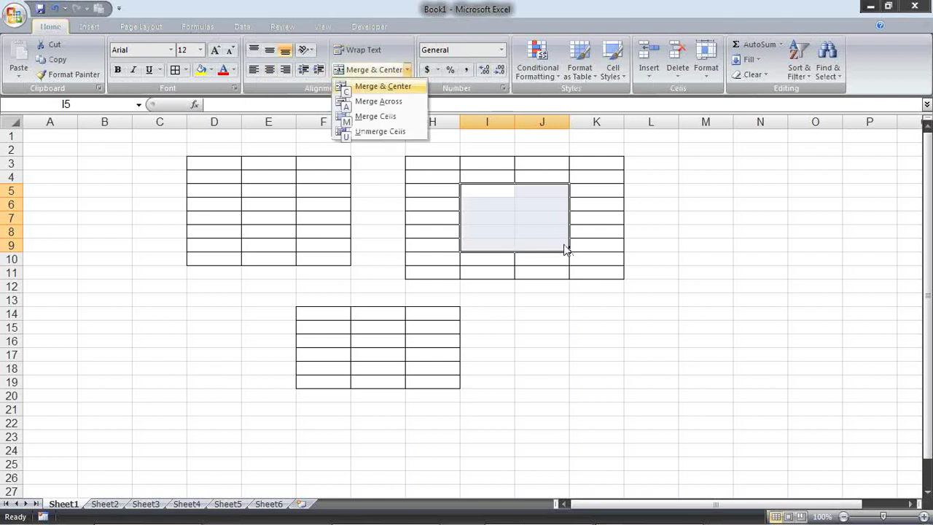
key("c")
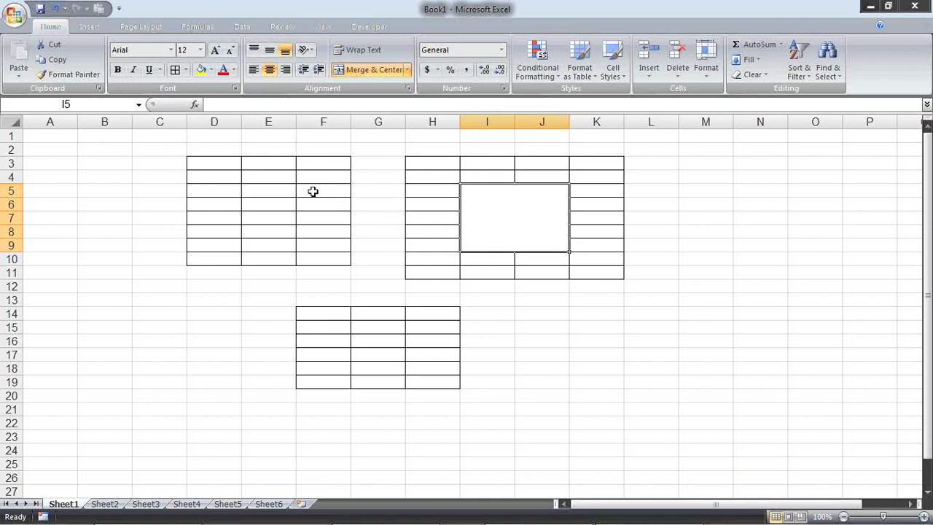
- Fill every cell of D3:F10 with the value 1 using Ctrl+Enter
left_click_drag(229, 168, 322, 260)
type("1")
key("ctrl+Return")
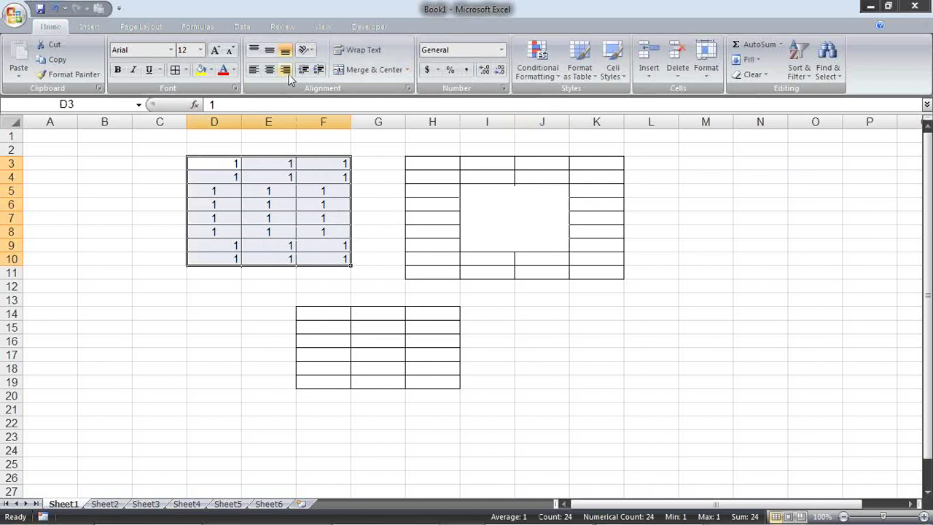
- Turn on Filter from the Data tab so row 3 gets filter drop-downs
left_click(244, 29)
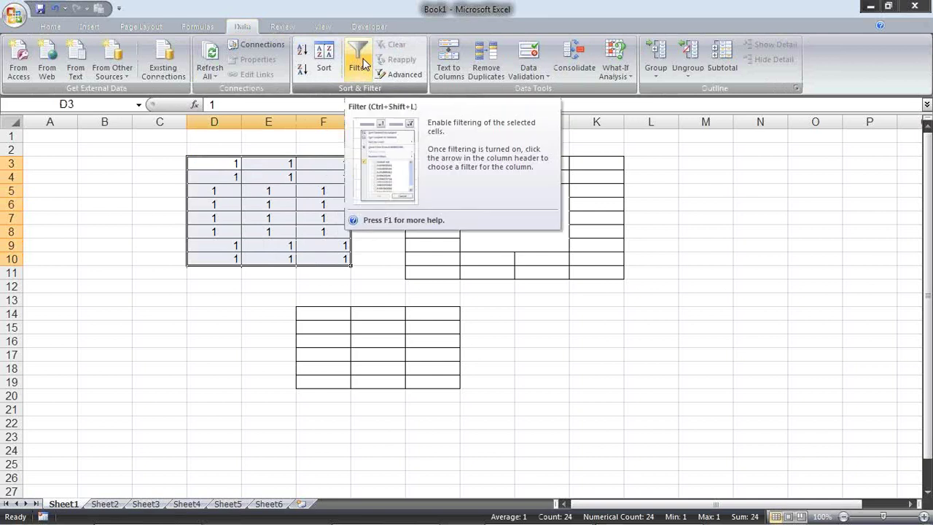
left_click(50, 28)
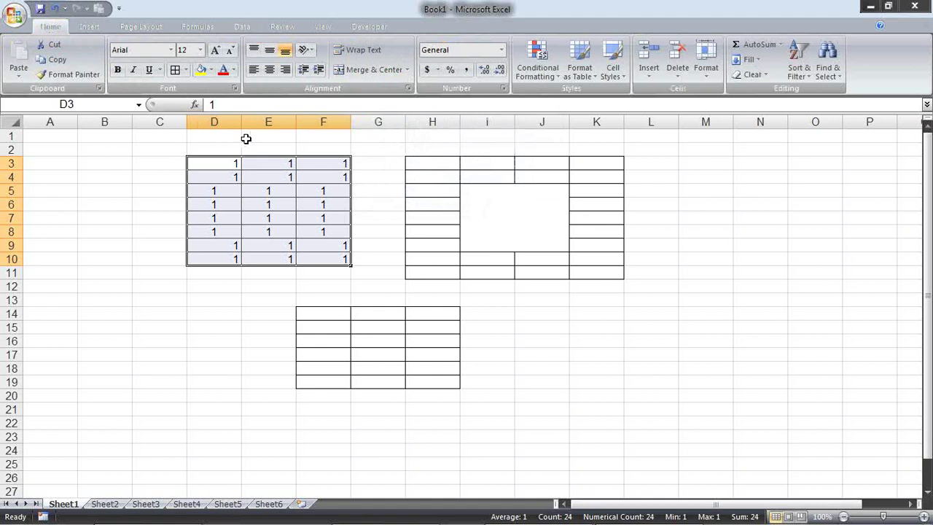
type("x")
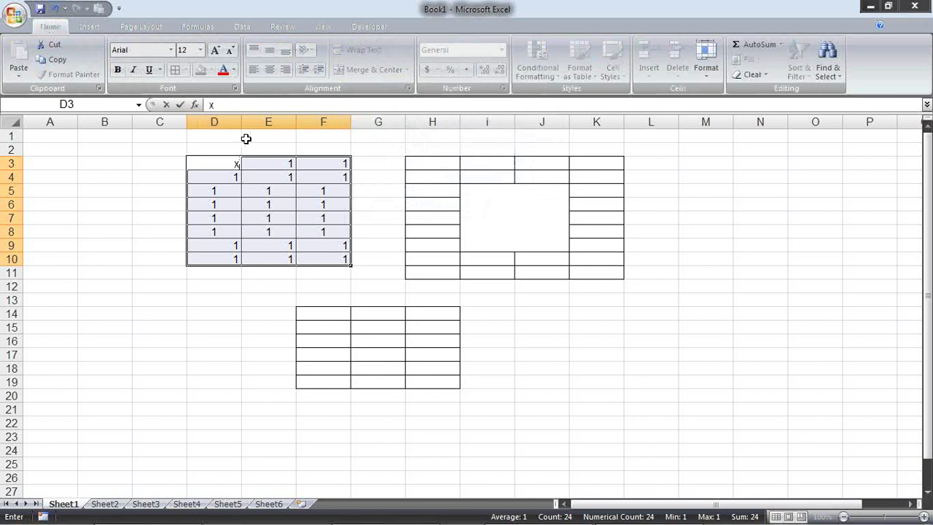
key("Escape")
key("alt")
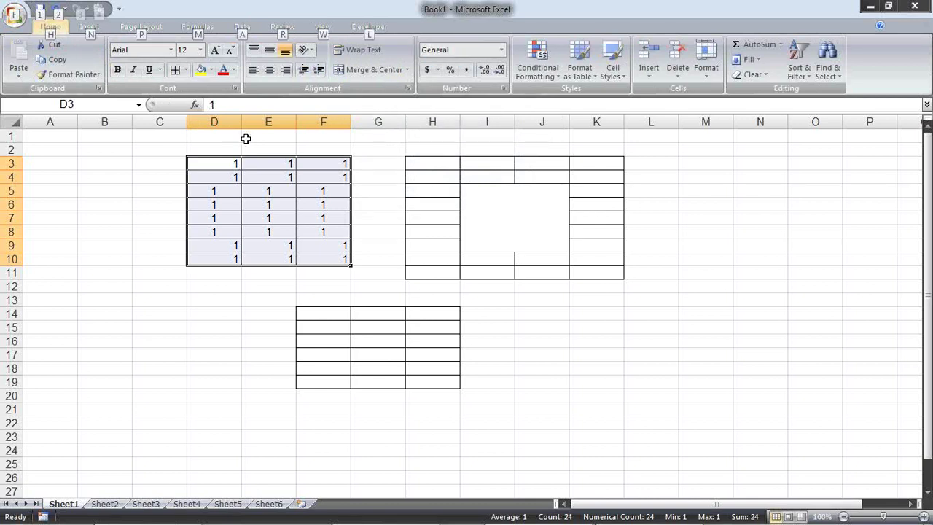
key("Escape")
key("alt+a")
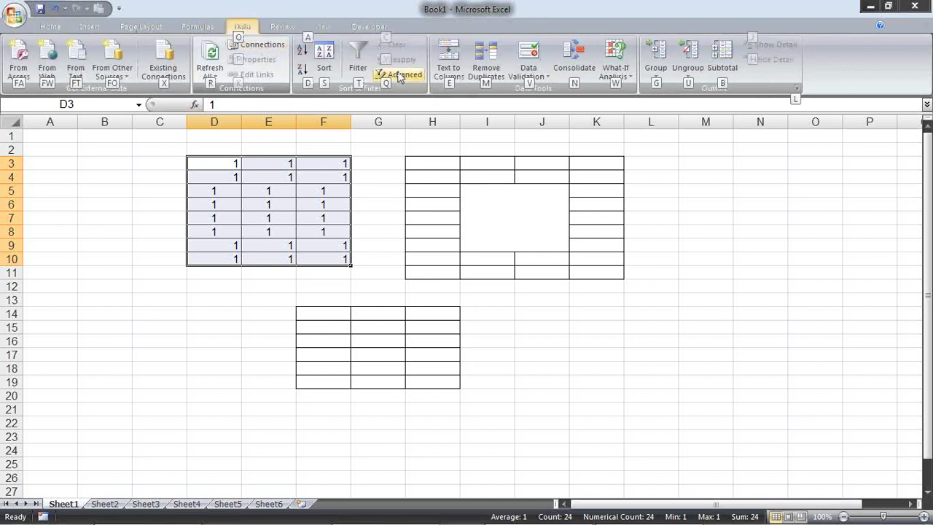
left_click(357, 73)
left_click(225, 175)
left_click(220, 162)
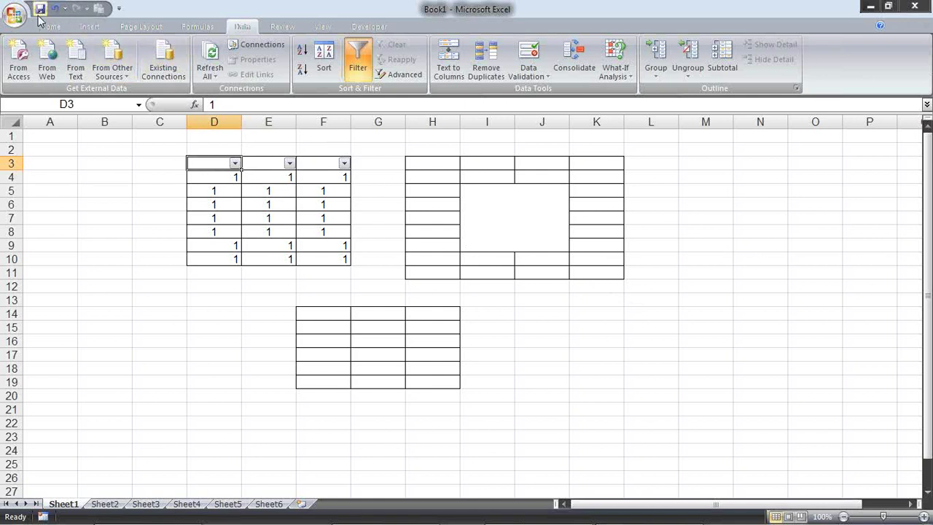
- Browse the Home, Insert, Page Layout, Formulas, Data, Review and View ribbon tabs
left_click(48, 28)
left_click(90, 27)
left_click(131, 28)
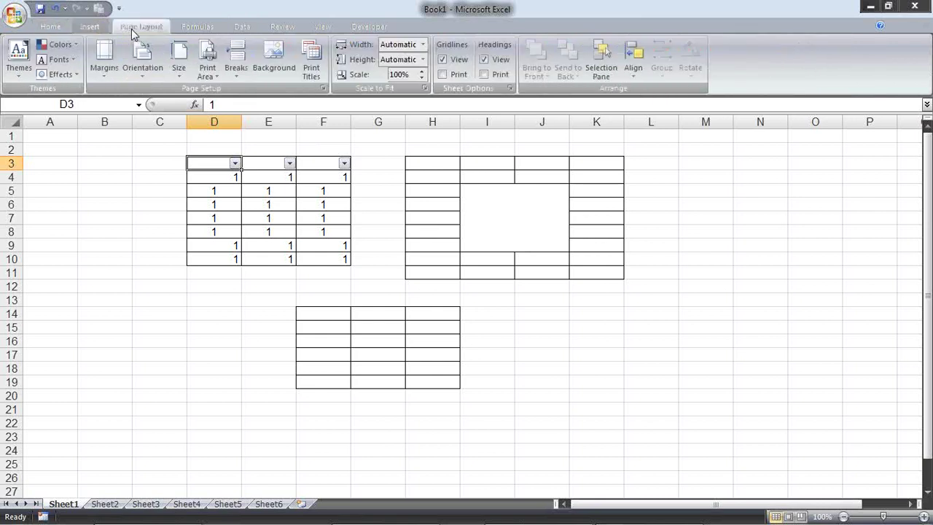
left_click(198, 27)
left_click(248, 26)
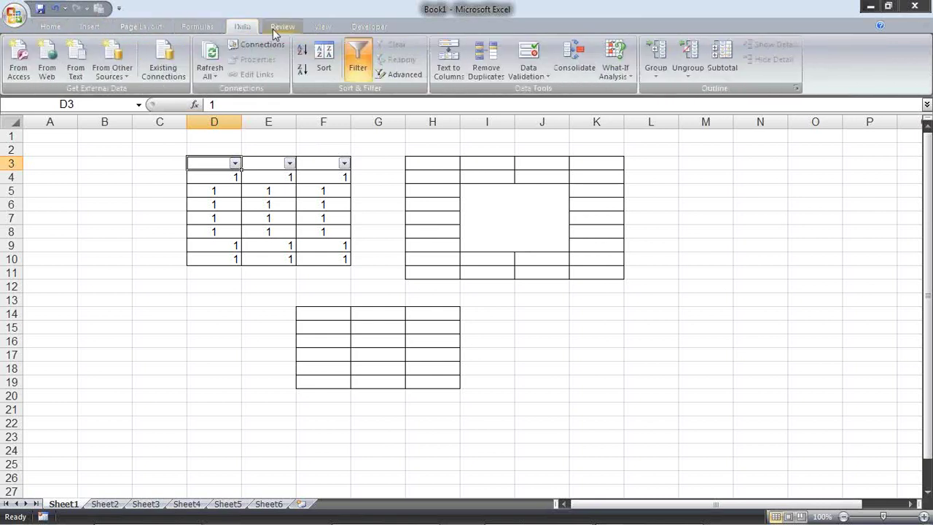
left_click(272, 29)
left_click(318, 29)
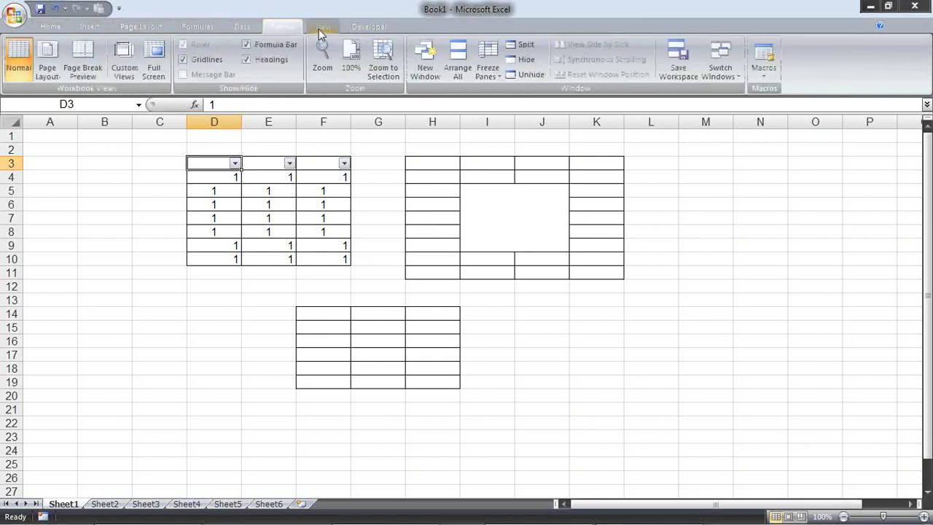
- Switch to the Developer tab, select cell F4 and display the KeyTips
left_click(371, 31)
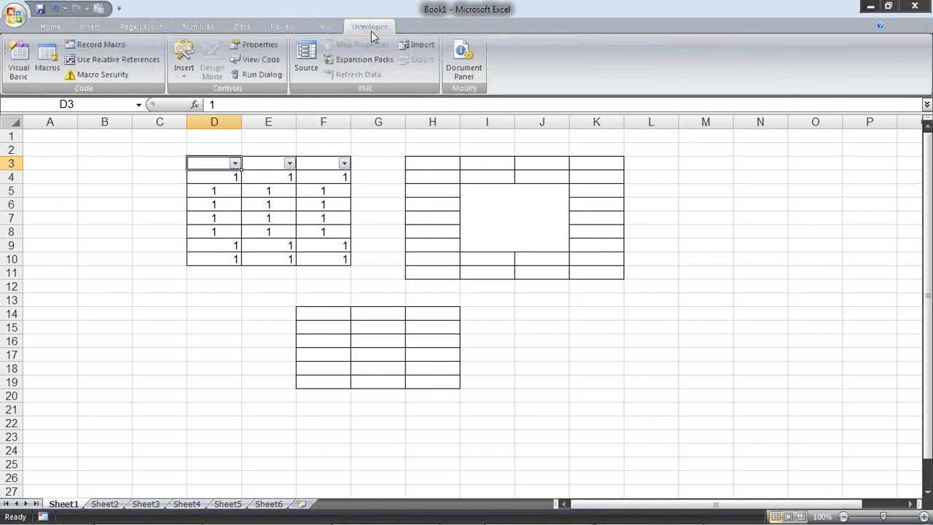
left_click(299, 177)
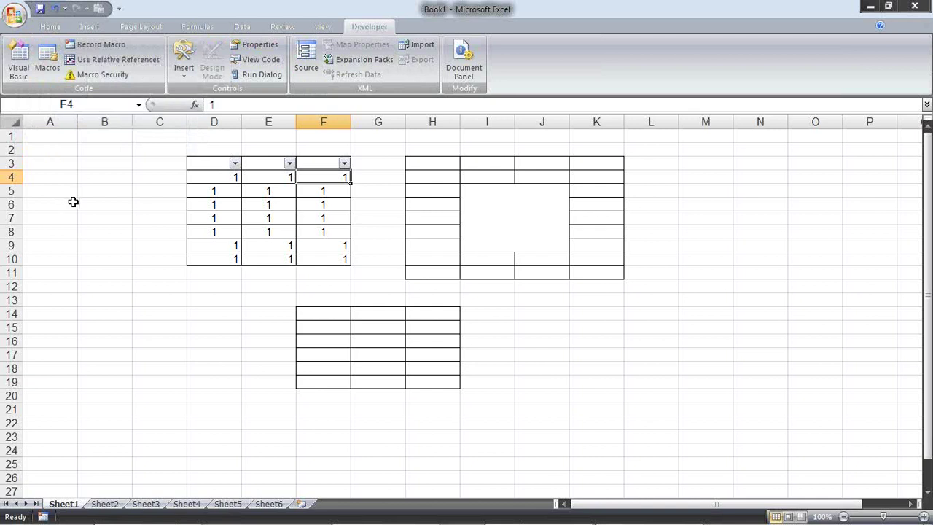
key("alt")
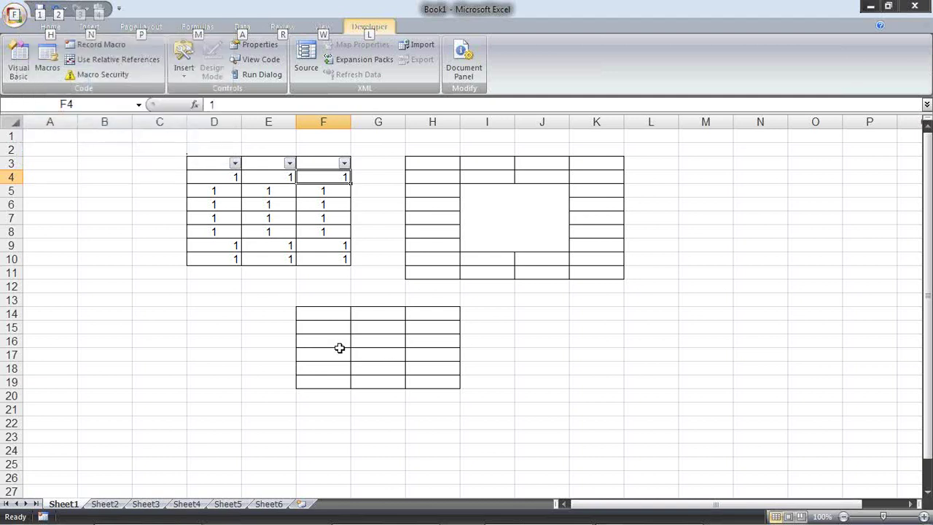
- Open Print Preview from the Office menu twice, closing it each time to return to Sheet1
key("f")
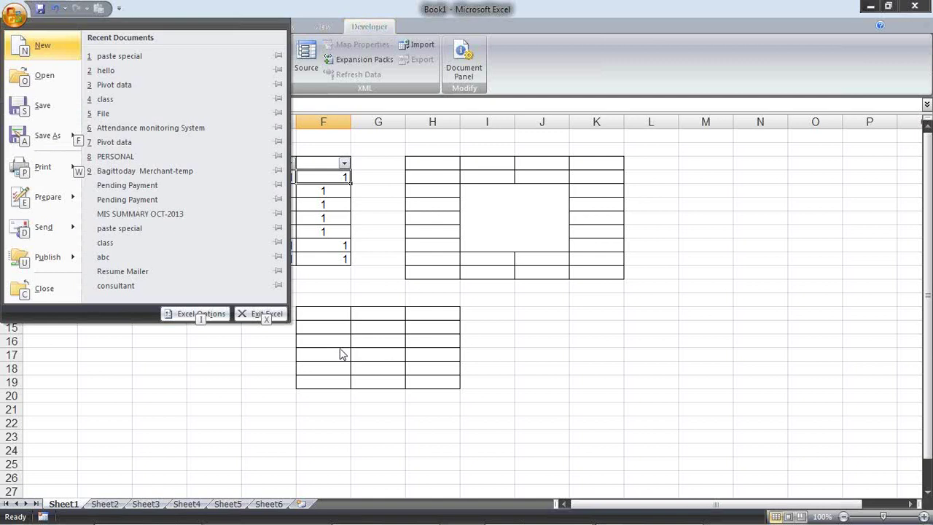
key("p")
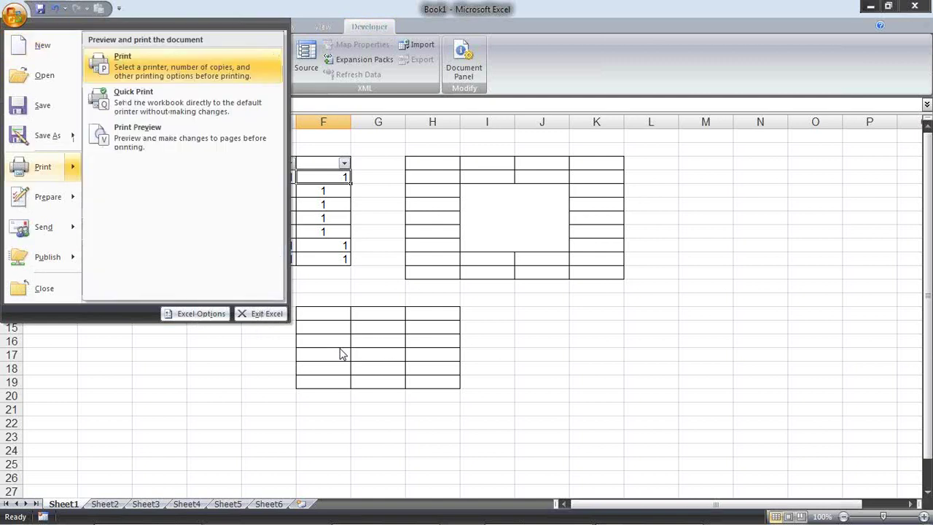
key("v")
key("Escape")
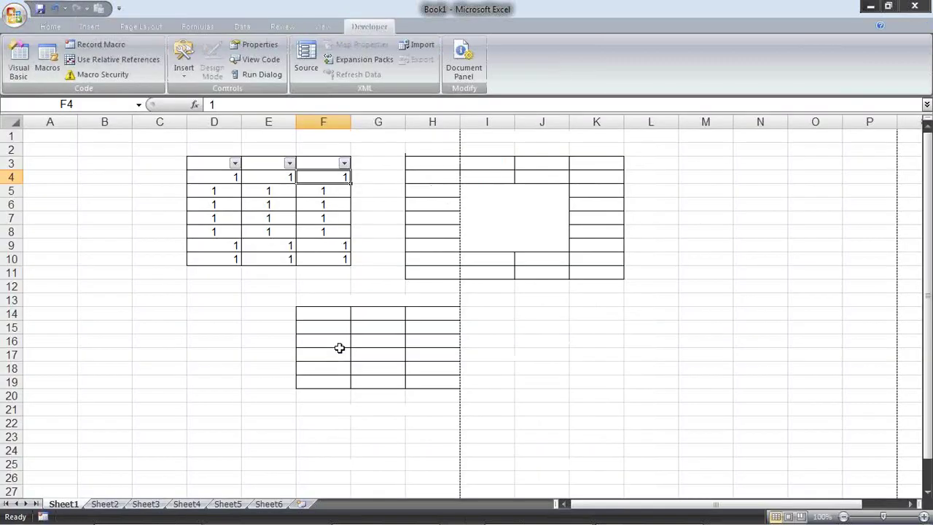
key("alt+f")
key("p")
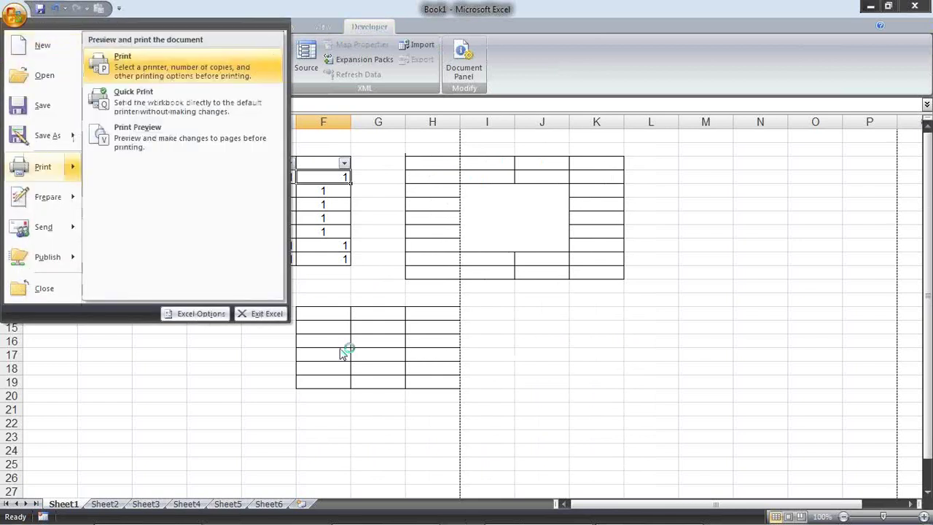
key("v")
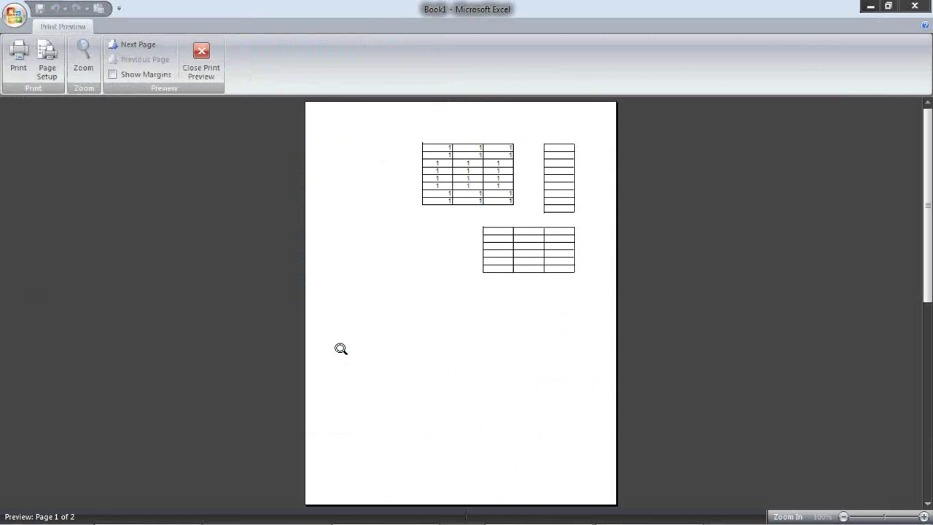
key("Escape")
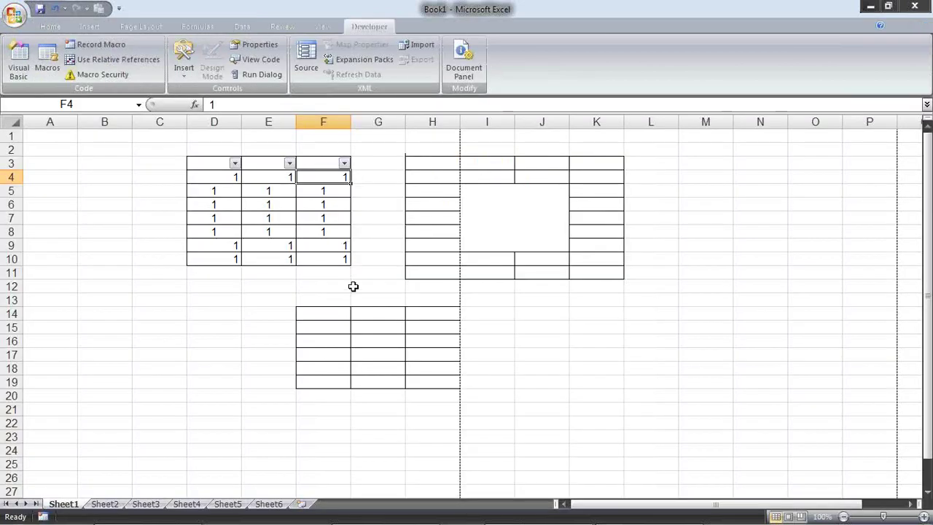
- Select G10, open Format Cells from the Home Number group and move it lower, then dismiss it
left_click(377, 258)
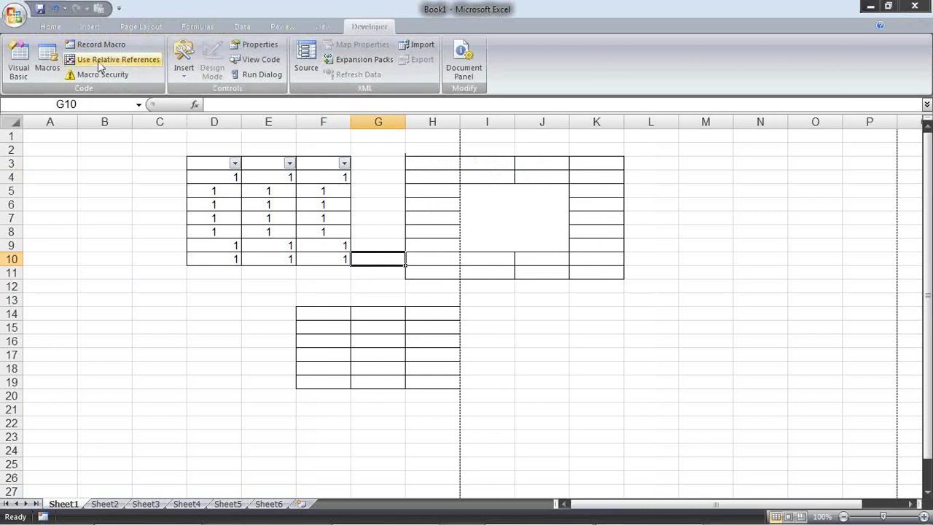
left_click(50, 26)
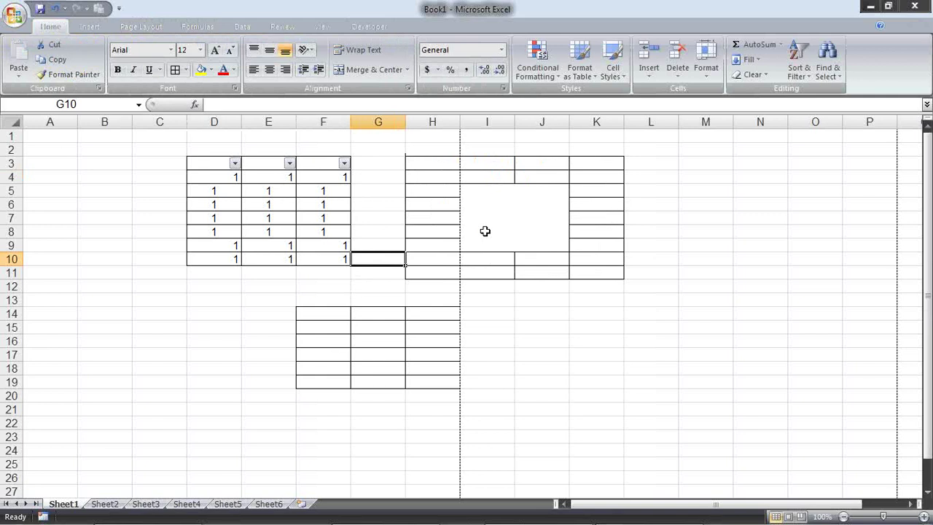
left_click(503, 88)
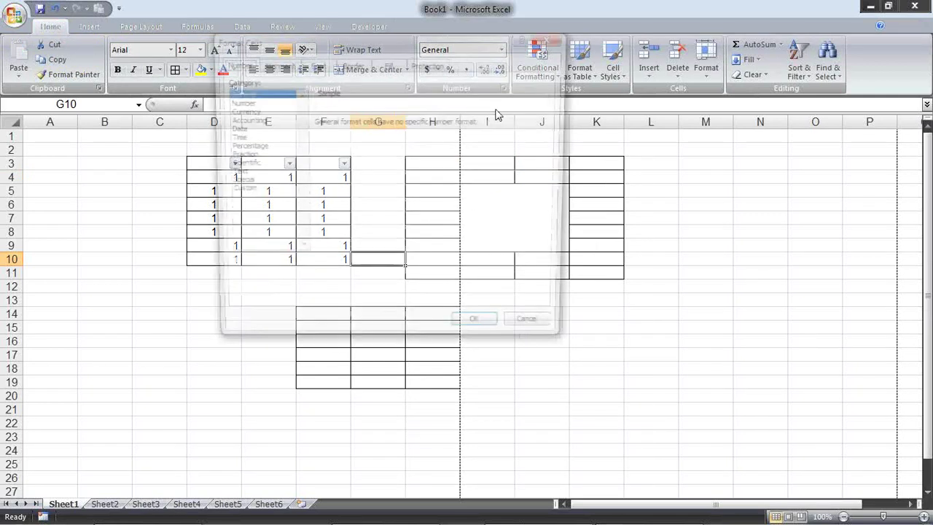
mouse_move(421, 43)
left_mouse_down()
mouse_move(394, 140)
mouse_move(421, 167)
left_mouse_up()
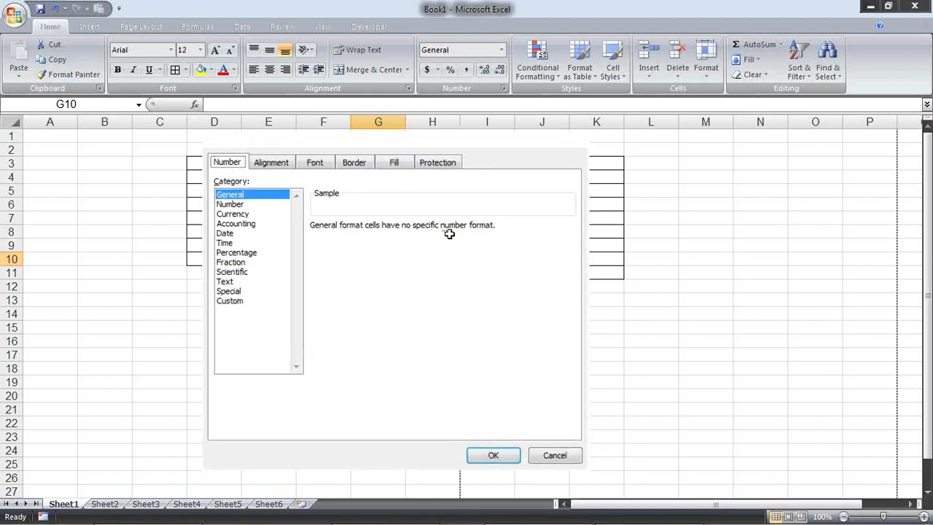
key("Escape")
- Open Format Cells for G5 from the right-click menu, close it, and reopen it with Ctrl+1
right_click(389, 193)
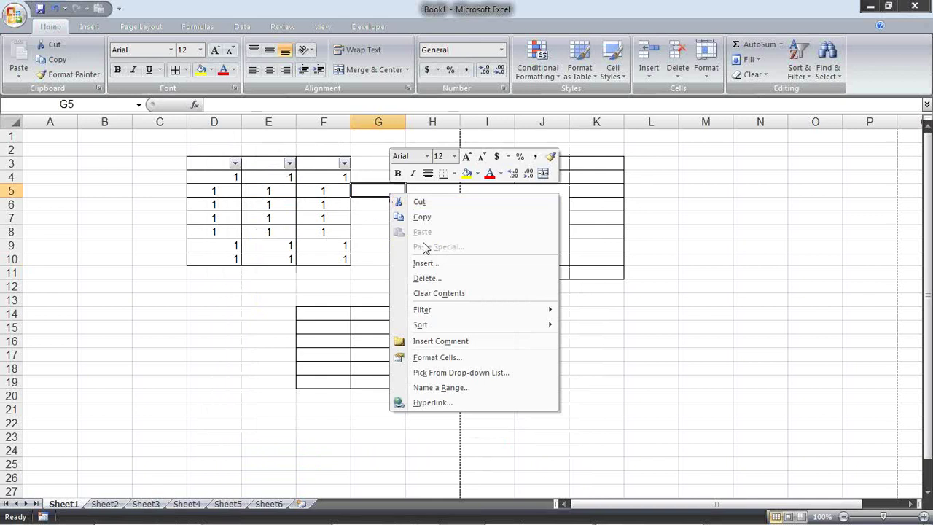
left_click(426, 357)
key("Escape")
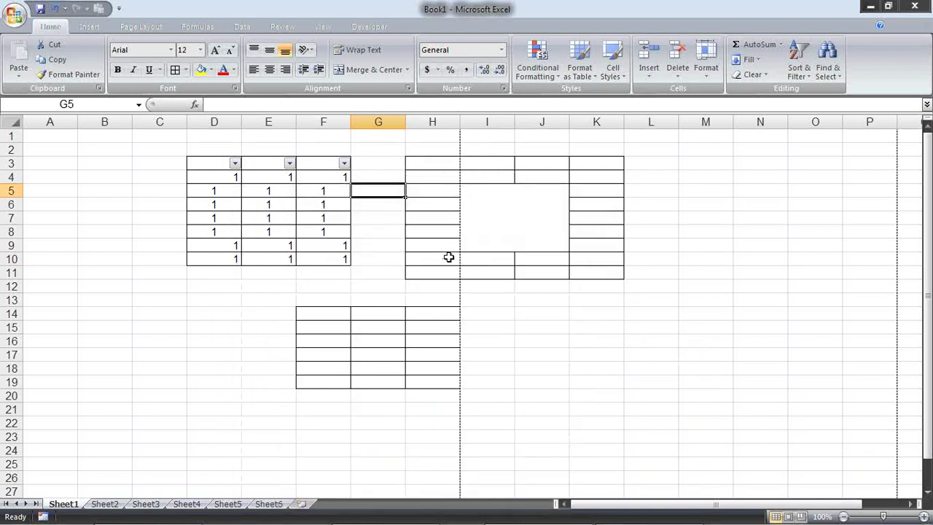
key("ctrl+1")
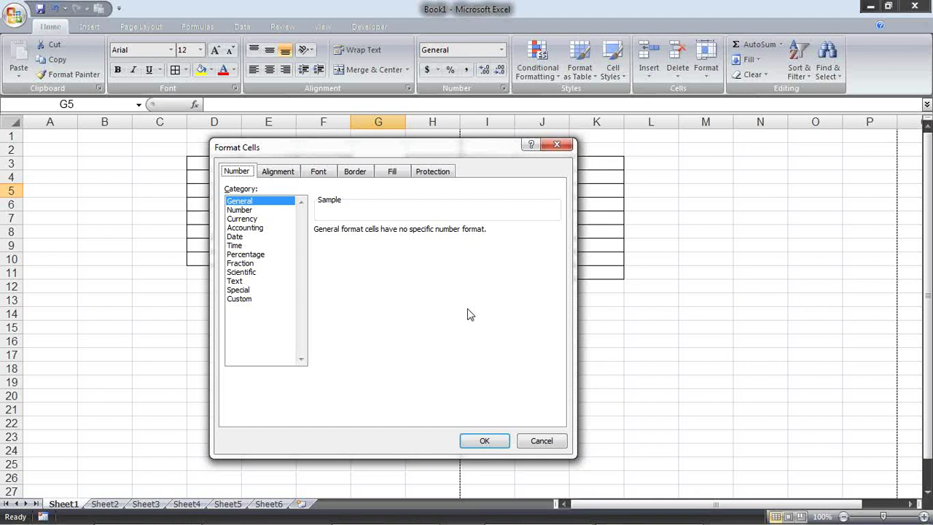
- Cycle forward and back through the Format Cells tabs, ending on the Fill tab
key("Right")
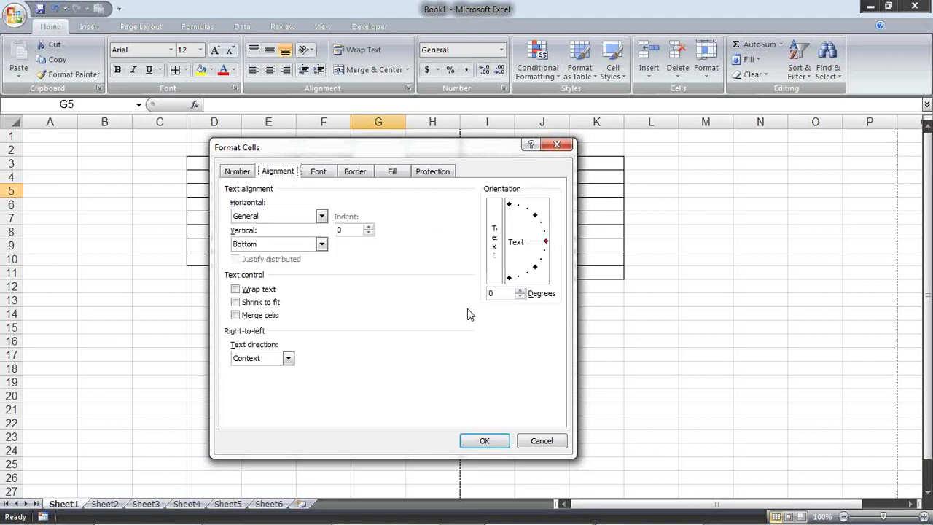
key("Right")
key("Right")
key("Right")
key("Right")
key("Right")
key("Right")
key("Right")
key("Right")
key("Right")
key("Right")
key("Right")
key("Right")
key("Right")
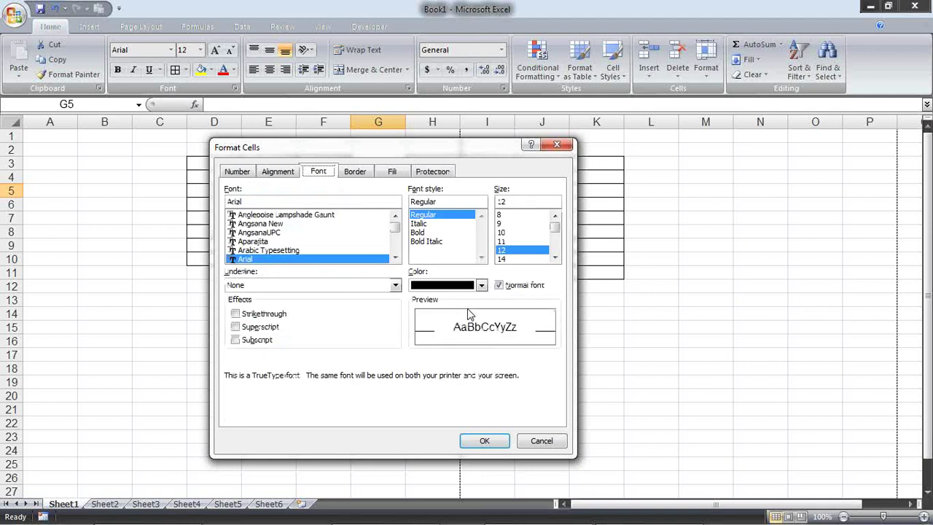
key("Right")
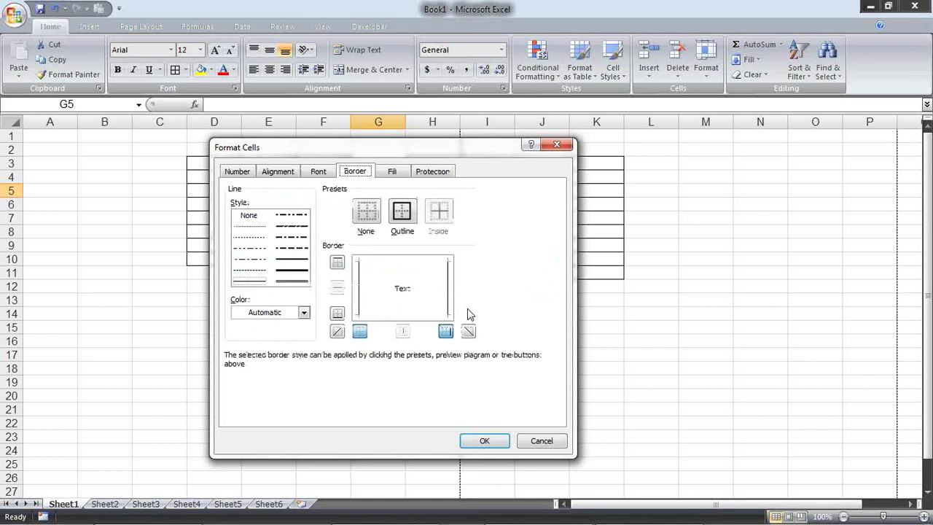
key("Left")
key("Left")
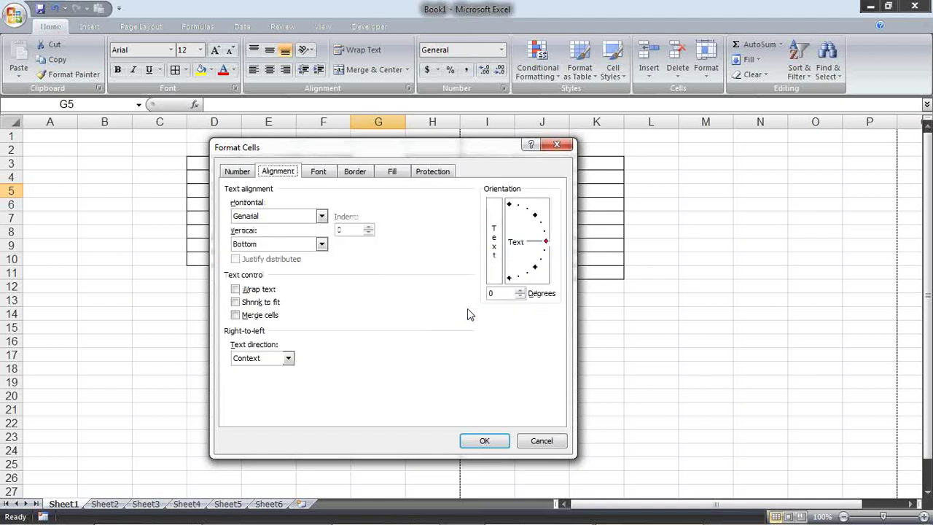
key("Left")
key("Left")
key("Left")
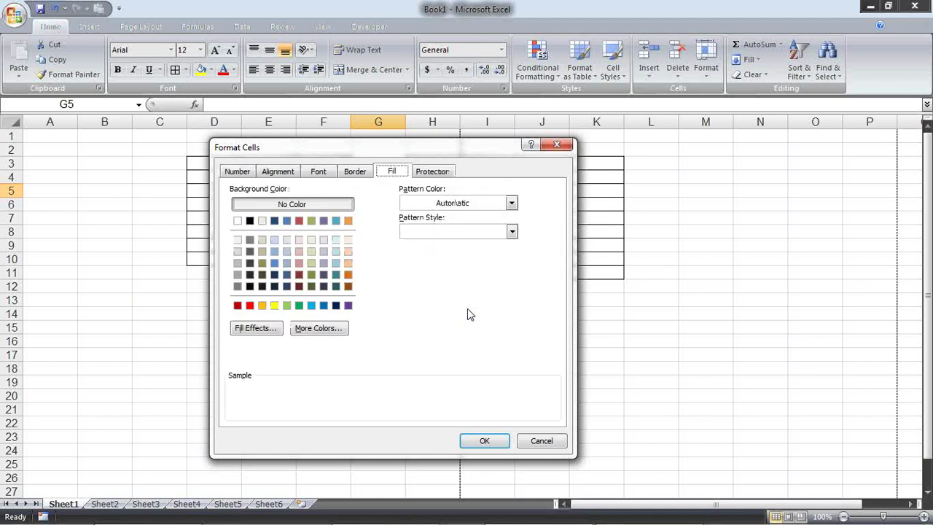
key("Left")
key("Left")
key("Left")
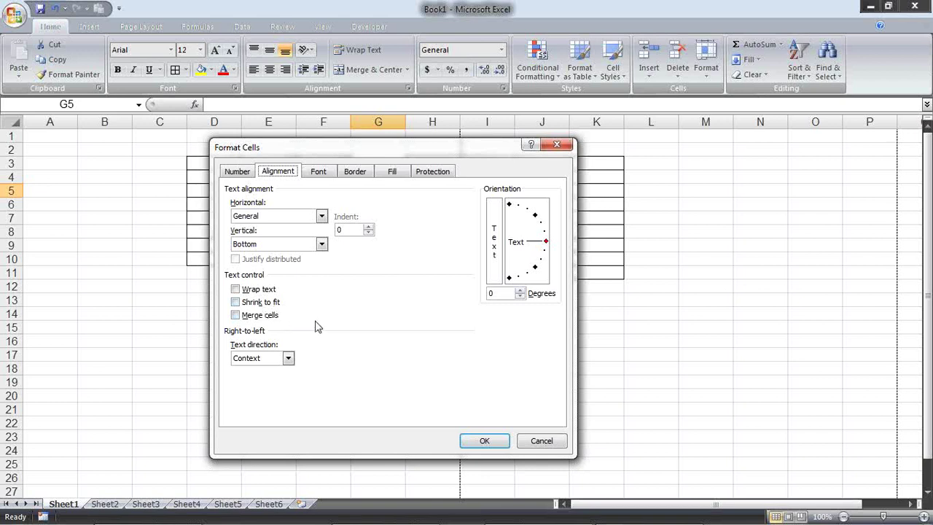
- On the Alignment tab, toggle Shrink to fit, switch Wrap text on and off, and list the Horizontal options
key("alt+k")
key("shift+Tab")
key("space")
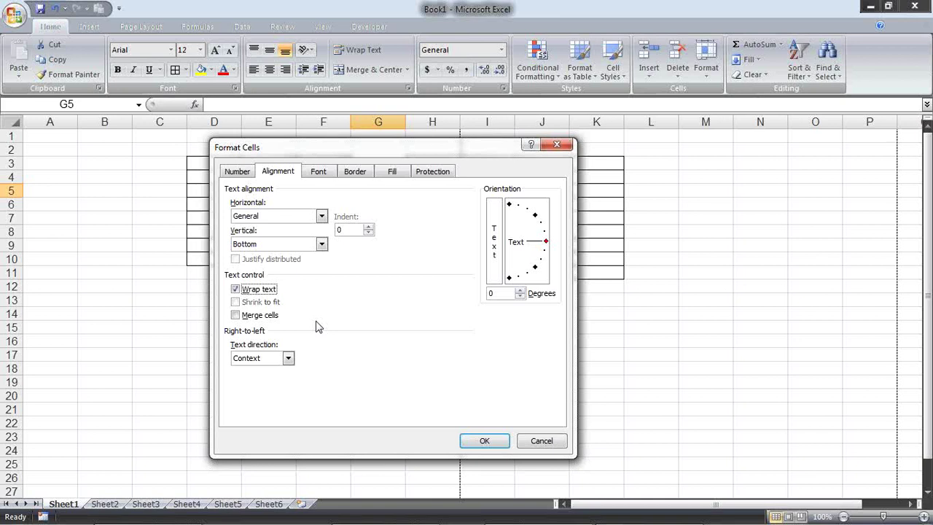
key("space")
key("alt+h")
key("alt+Down")
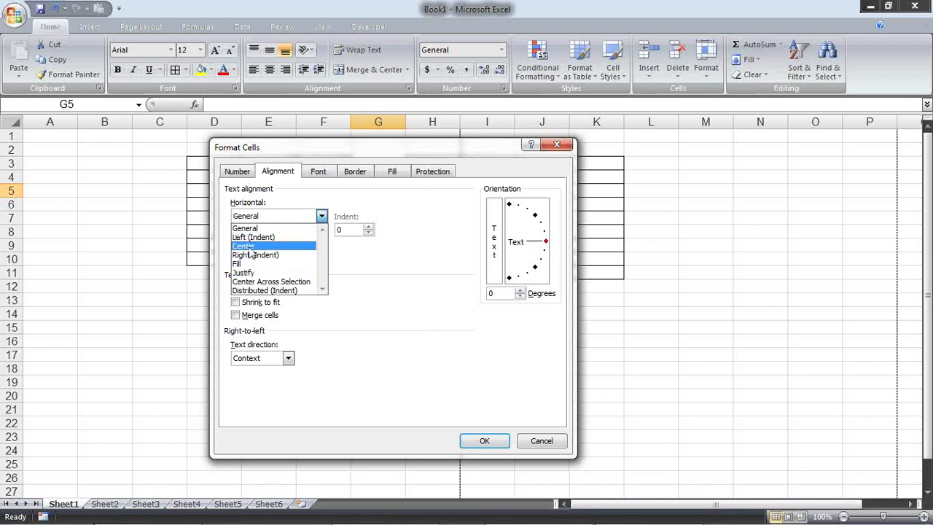
key("Down")
key("Down")
key("Down")
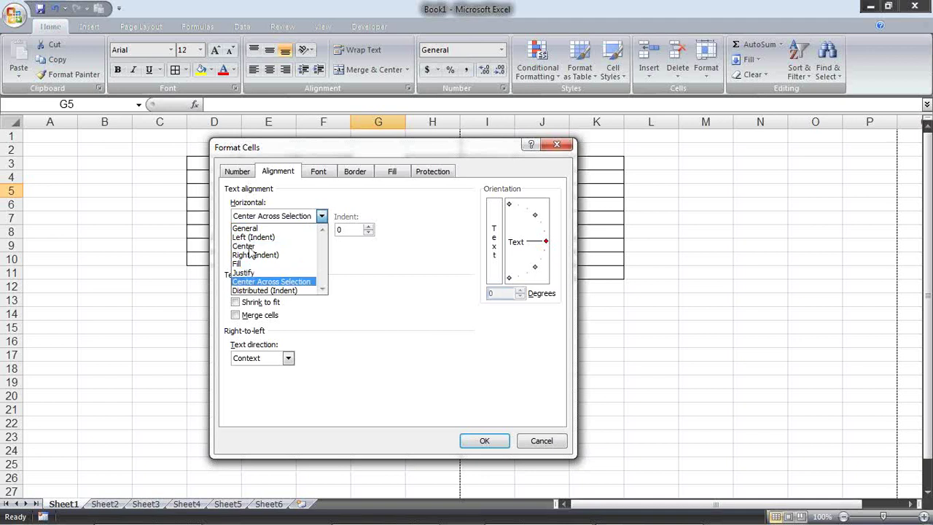
key("Up")
key("Up")
key("Up")
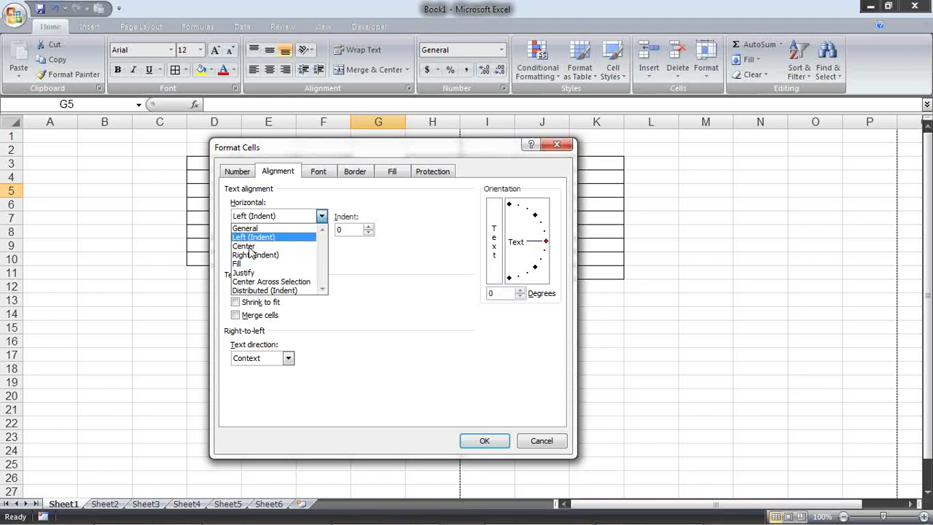
key("Up")
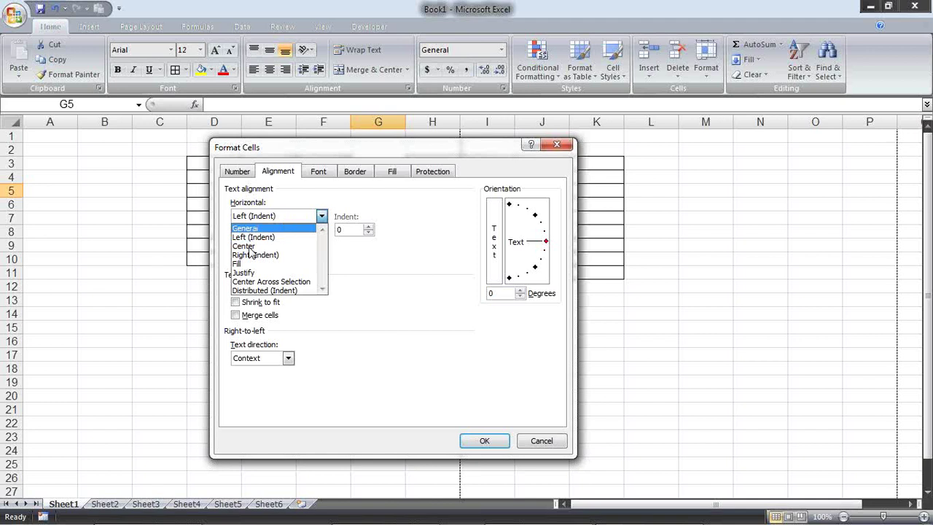
key("Return")
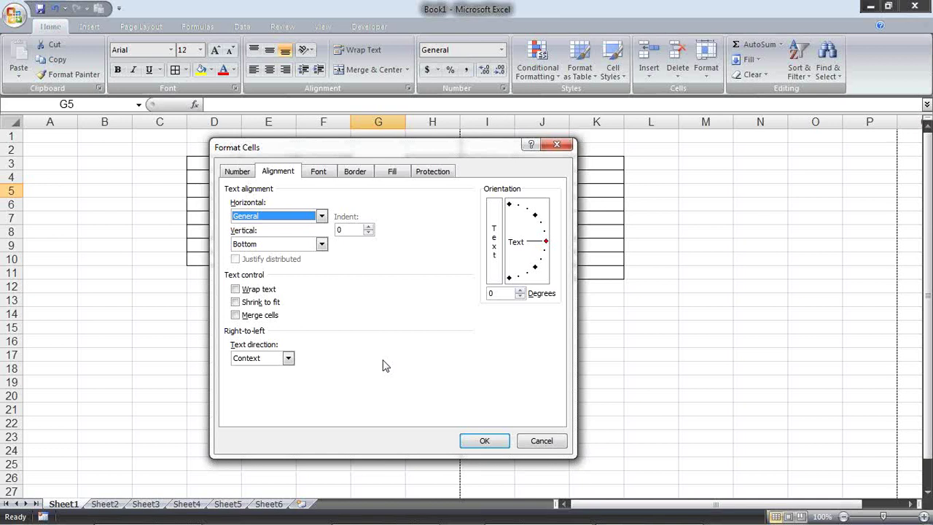
key("Escape")
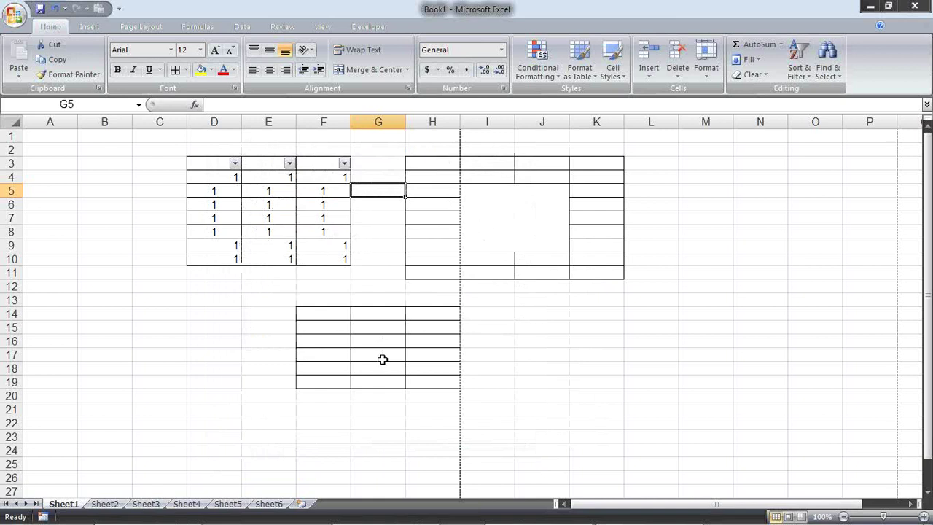
key("ctrl+1")
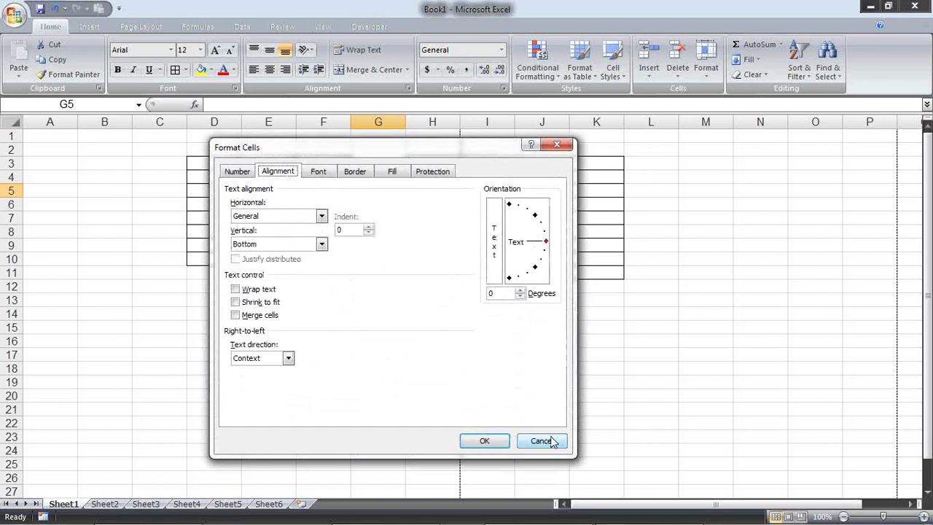
left_click(541, 441)
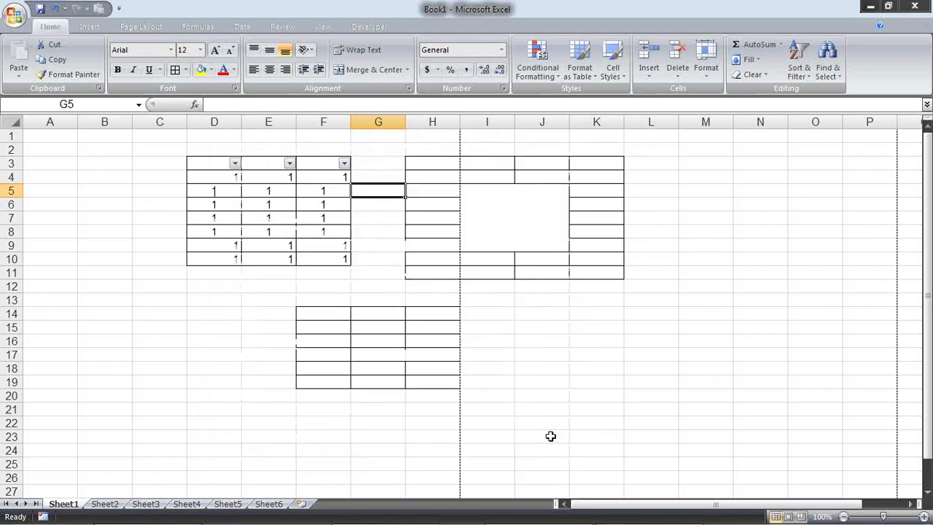
- Open Print Preview and look at Page Setup, closing it without changes
key("alt")
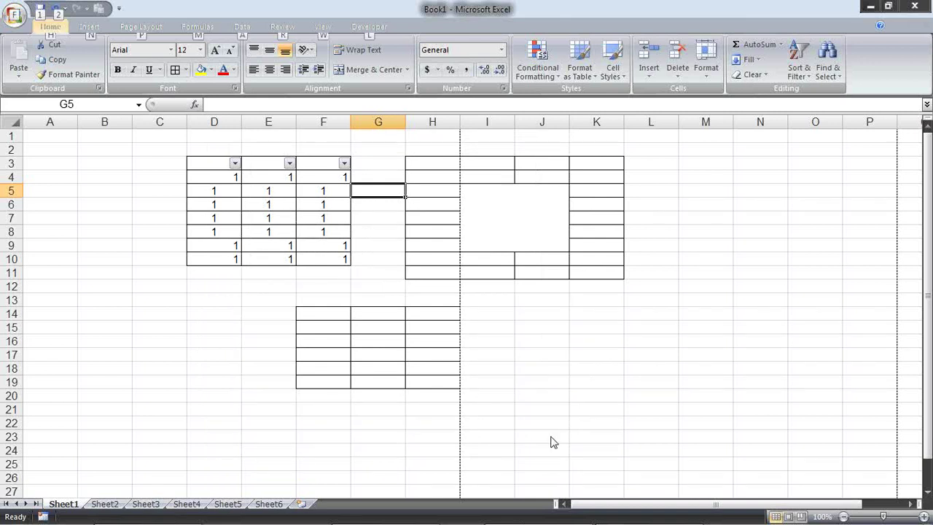
key("f")
key("w")
key("v")
key("alt+s")
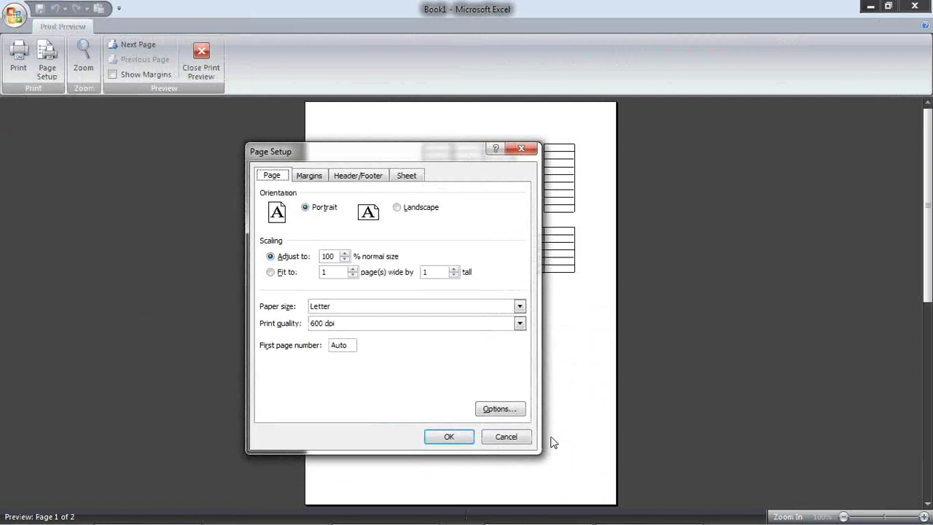
key("Escape")
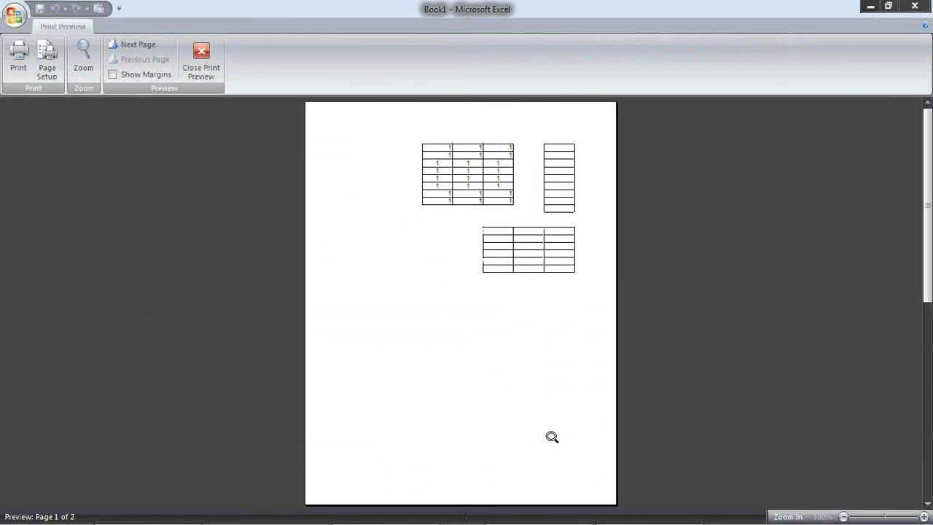
- In Page Setup, choose Landscape and fit to 1 page wide by 1 tall, then apply
key("alt")
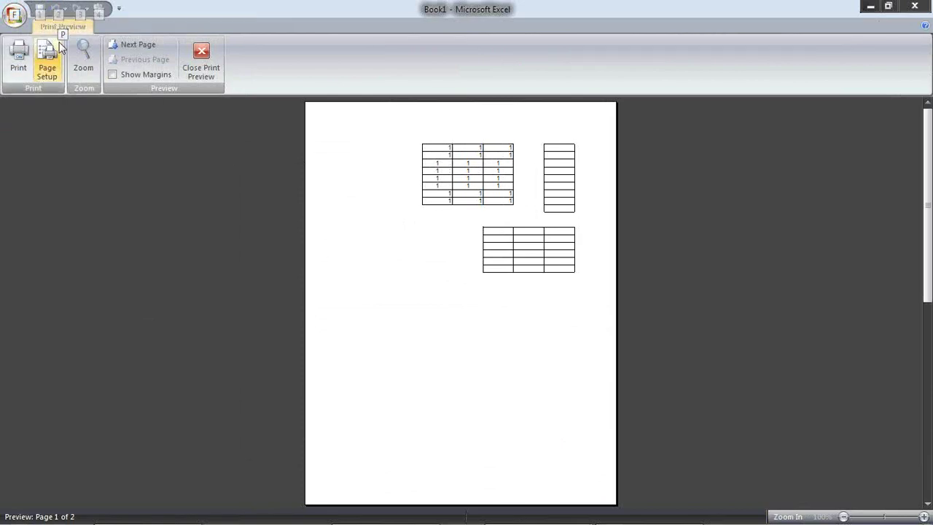
key("p")
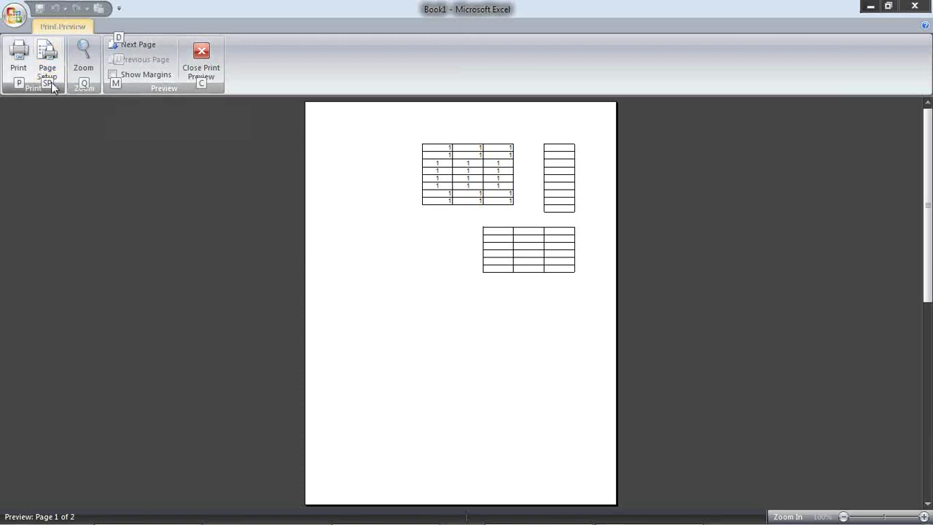
key("s")
key("p")
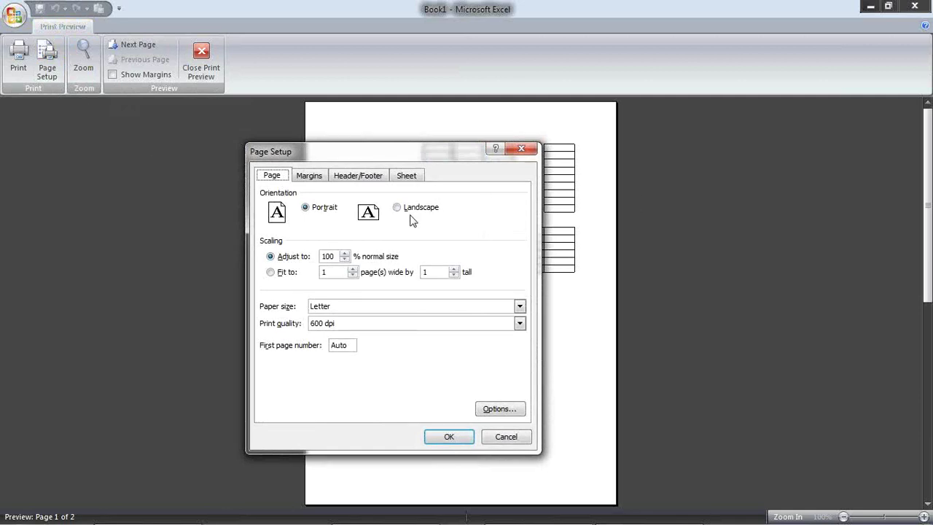
key("alt+l")
key("alt+f")
key("Tab")
key("Tab")
key("Tab")
key("Tab")
key("Tab")
key("Tab")
key("Tab")
key("Tab")
key("Tab")
key("Tab")
key("Tab")
key("Tab")
key("Tab")
key("Tab")
key("Tab")
key("Tab")
key("Tab")
key("Tab")
key("Tab")
key("Tab")
key("Tab")
key("Tab")
key("Tab")
key("Tab")
key("Tab")
key("Tab")
key("Tab")
key("Tab")
key("Tab")
key("Tab")
key("Tab")
key("Tab")
key("Tab")
key("Tab")
key("Tab")
left_click(445, 437)
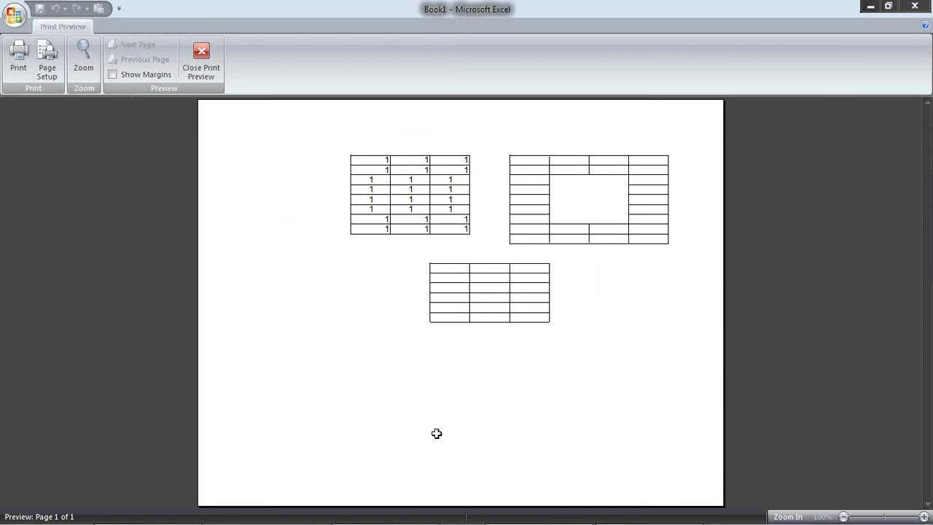
- Close Print Preview and minimize the Excel window
key("Escape")
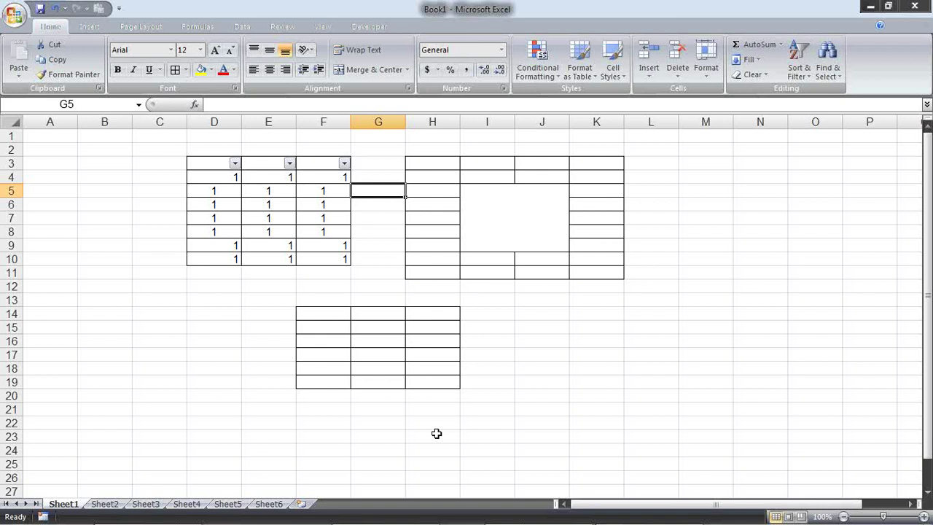
left_click(870, 6)
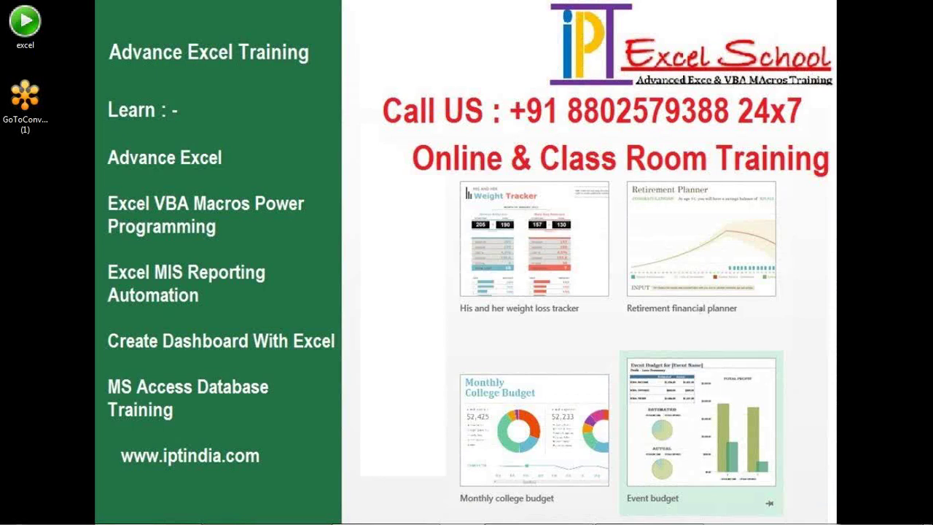
- Choose Lock the taskbar from the taskbar's right-click menu
mouse_move(323, 519)
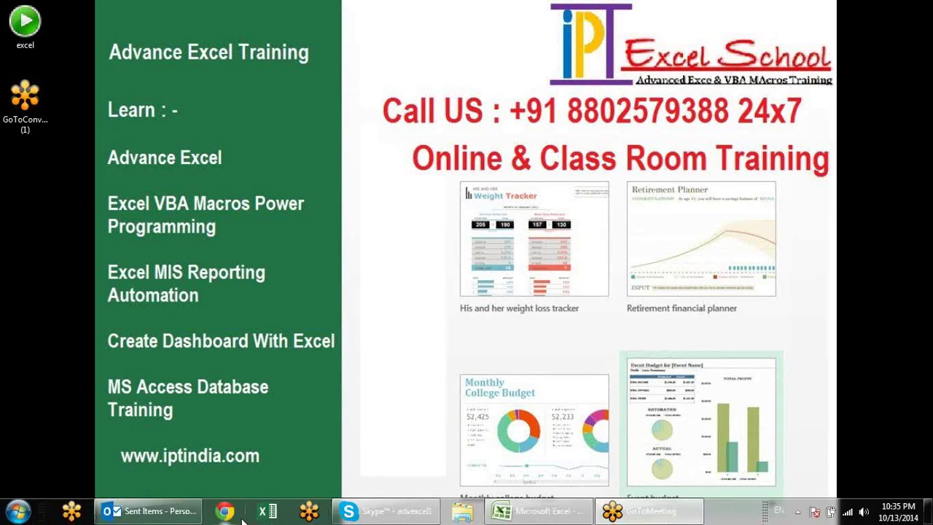
right_click(754, 519)
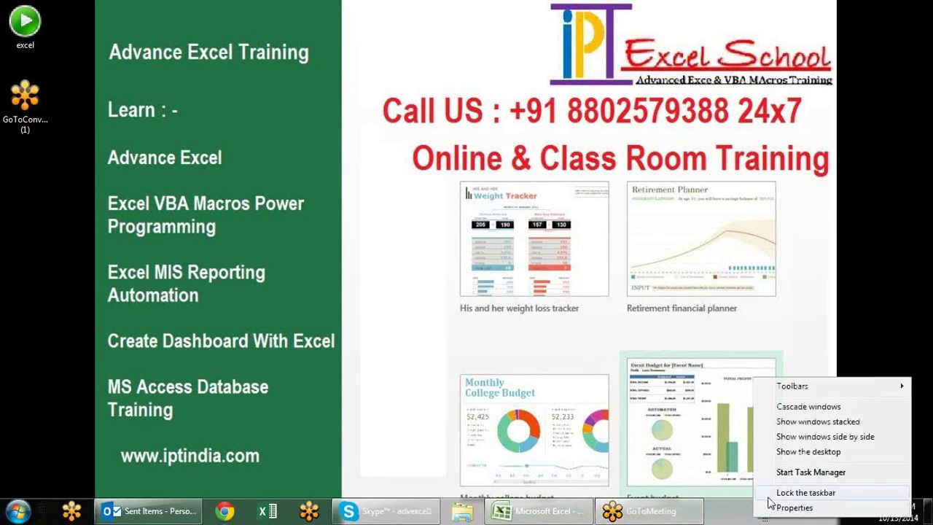
left_click(801, 491)
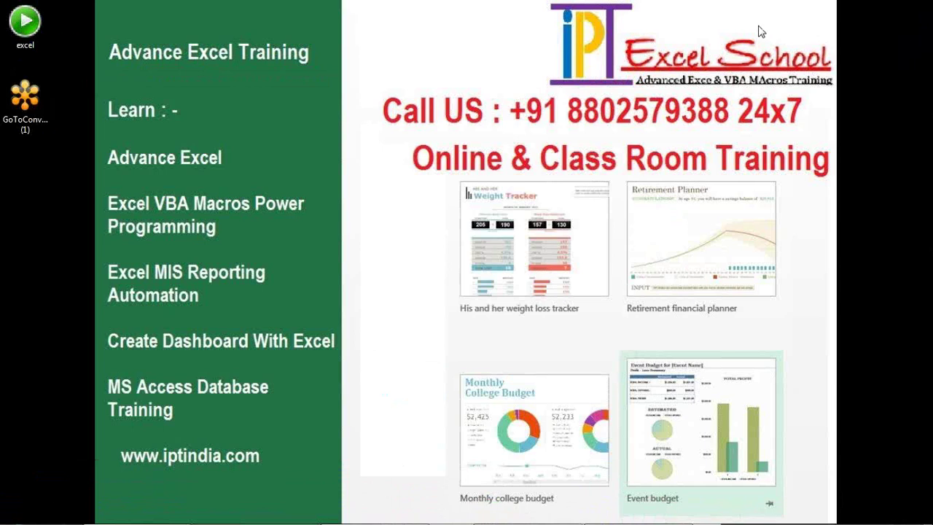
mouse_move(772, 518)
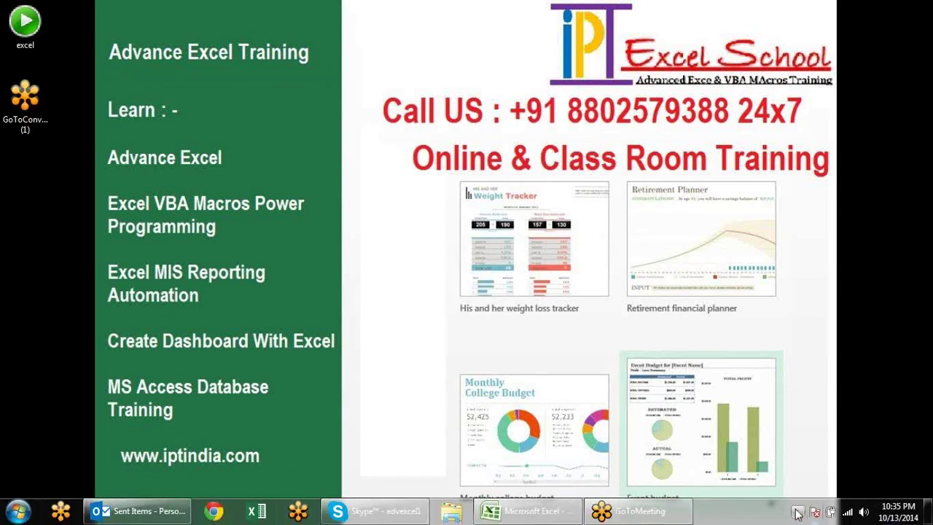
- Unlock the taskbar and turn off Auto-hide in Taskbar Properties
right_click(747, 517)
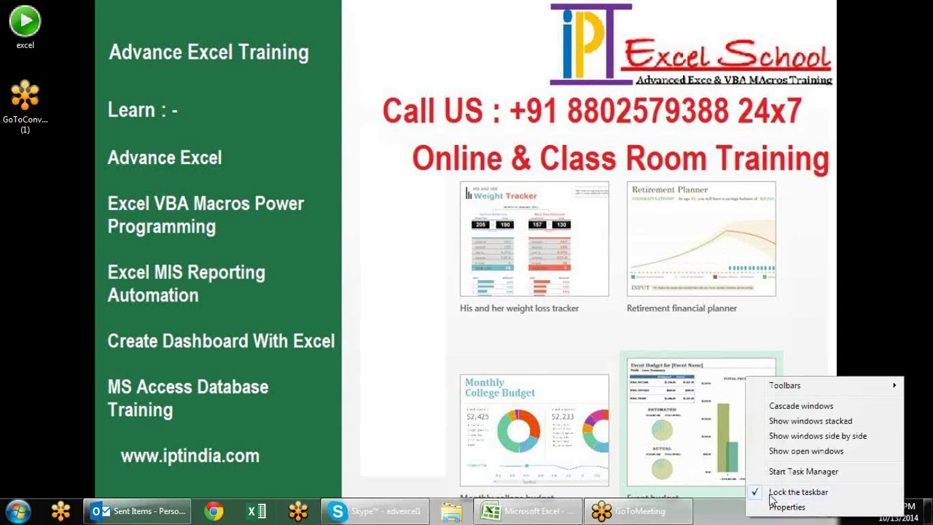
left_click(770, 494)
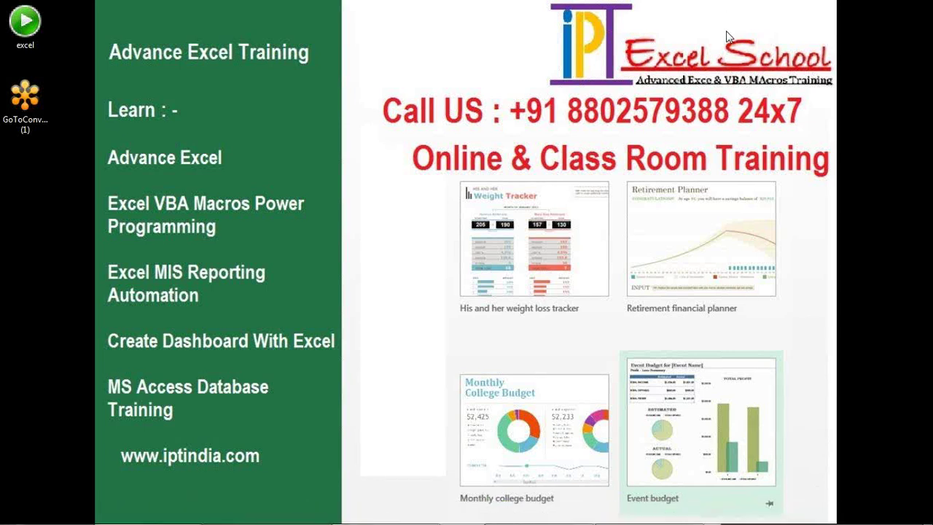
right_click(722, 516)
left_click(758, 504)
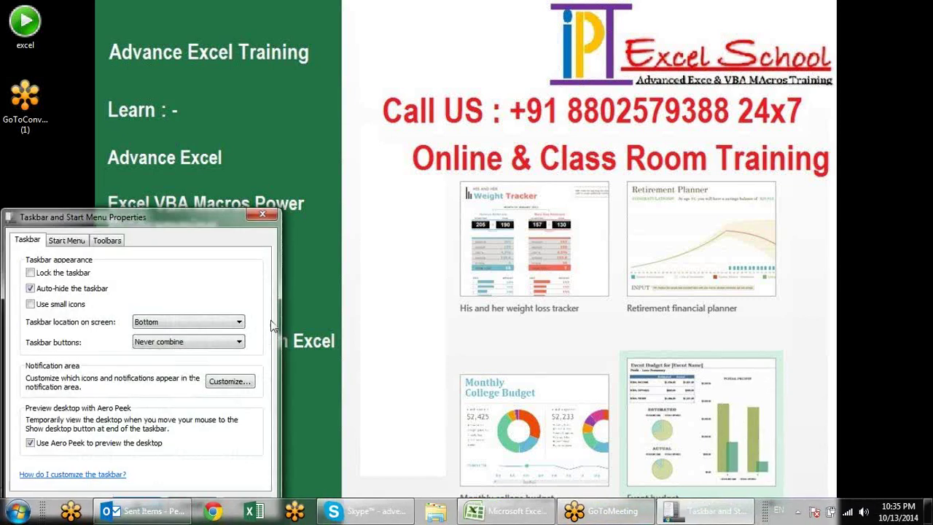
left_click(95, 289)
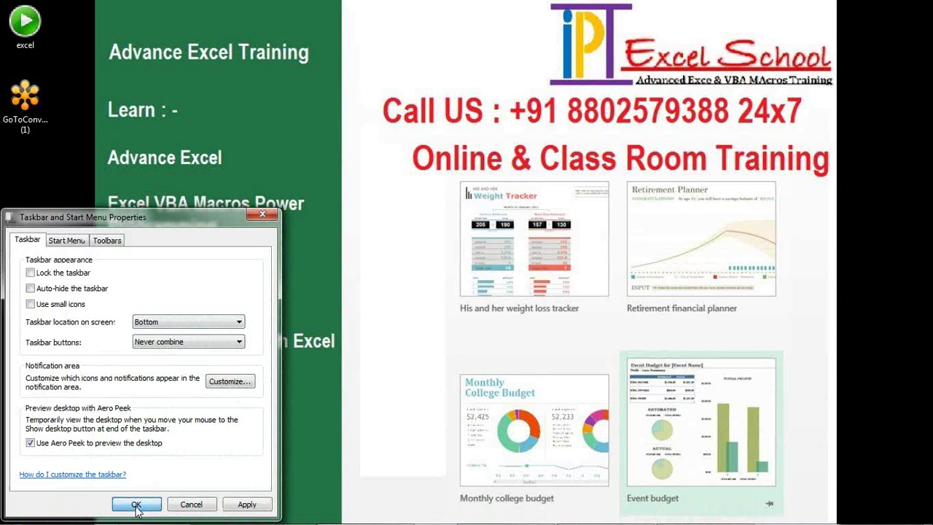
left_click(247, 504)
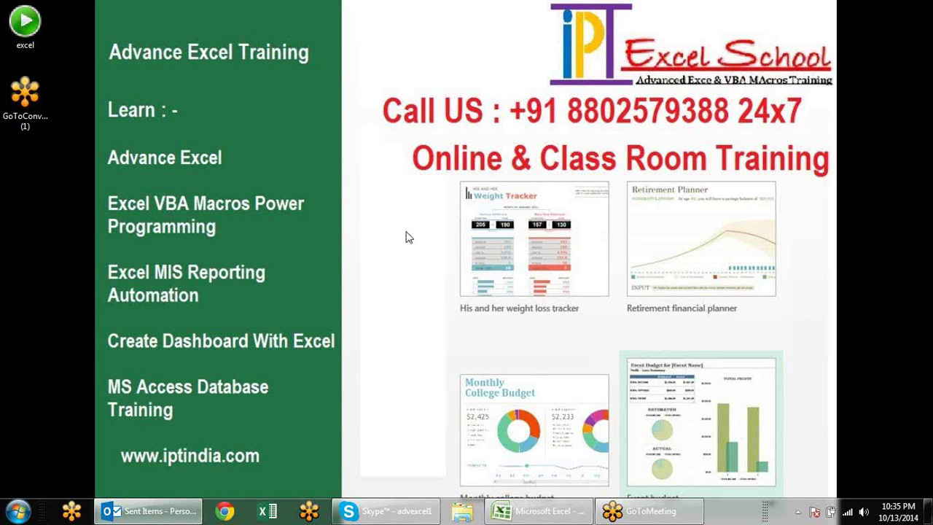
- Show the desktop, then restore the Excel workbook window from the taskbar
right_click(735, 511)
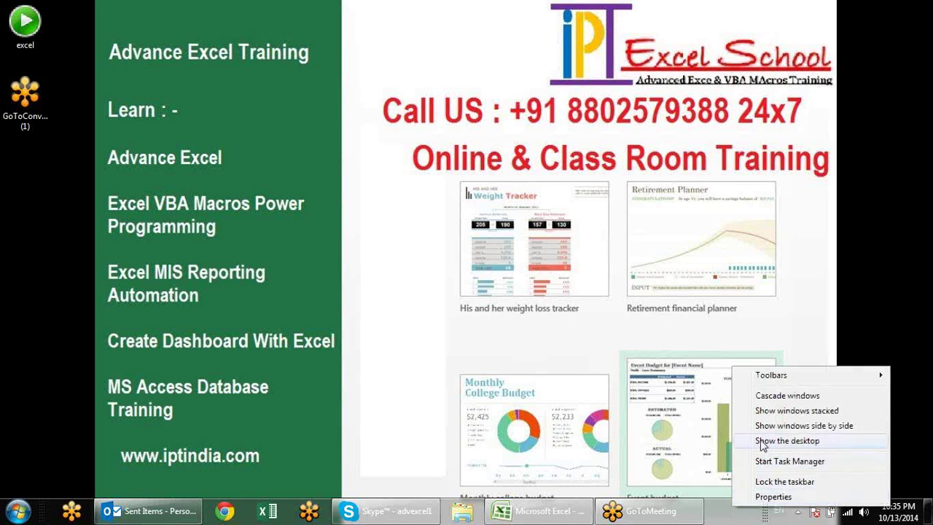
left_click(696, 433)
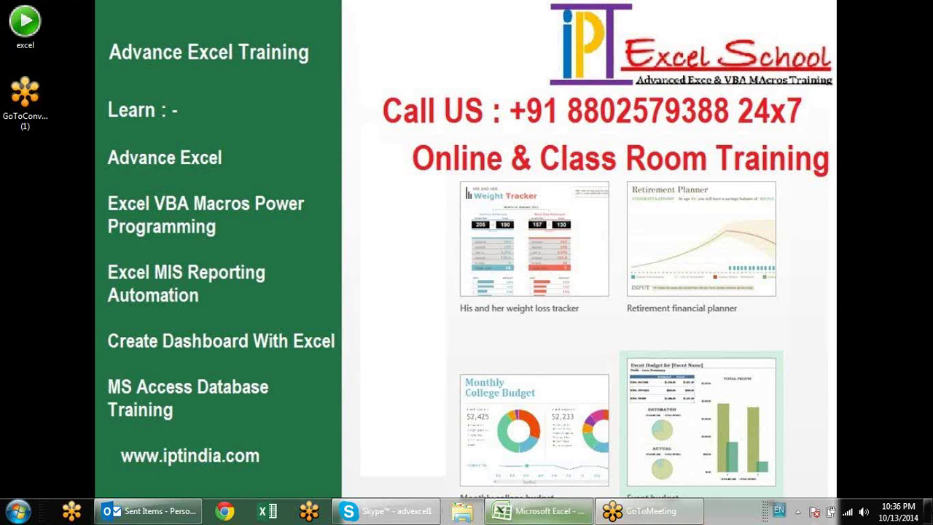
left_click(539, 510)
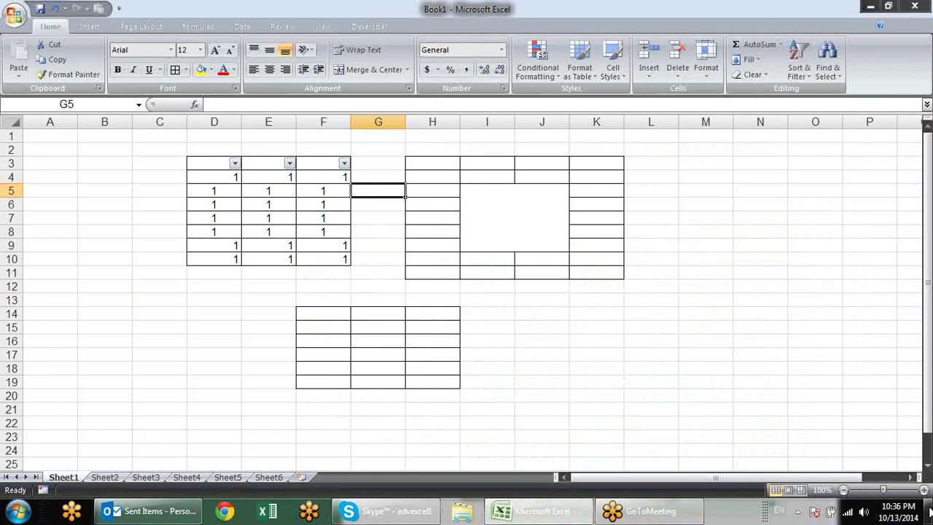
- Show the desktop, bring Book1 back, select cell J15 and open Excel Help with F1
left_click(929, 512)
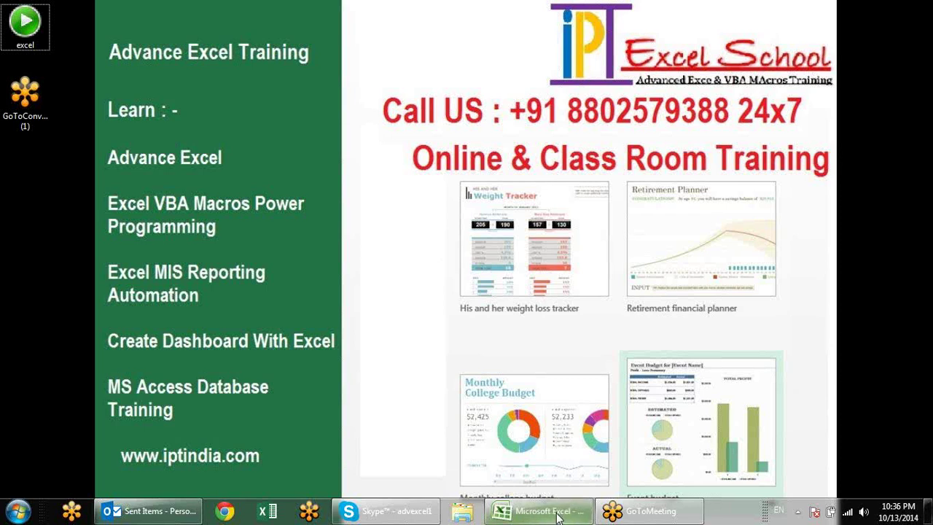
mouse_move(556, 517)
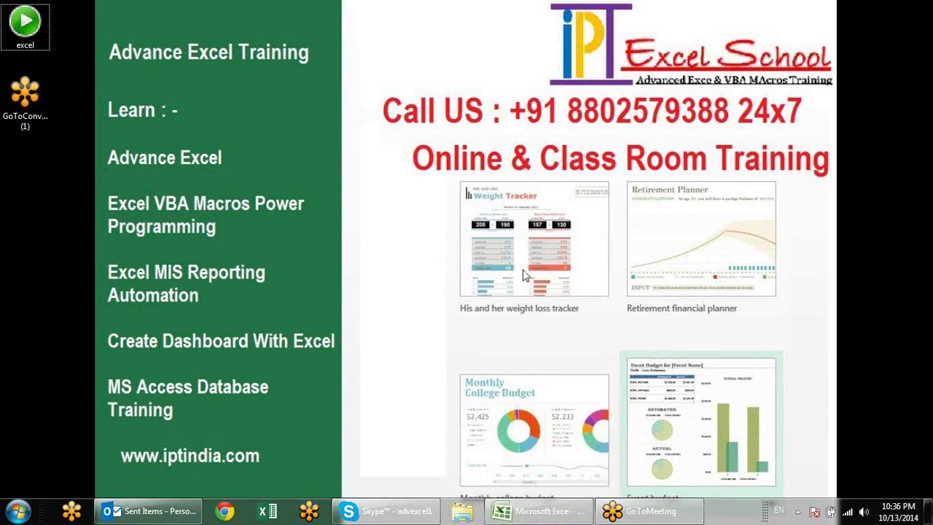
key("alt+Tab")
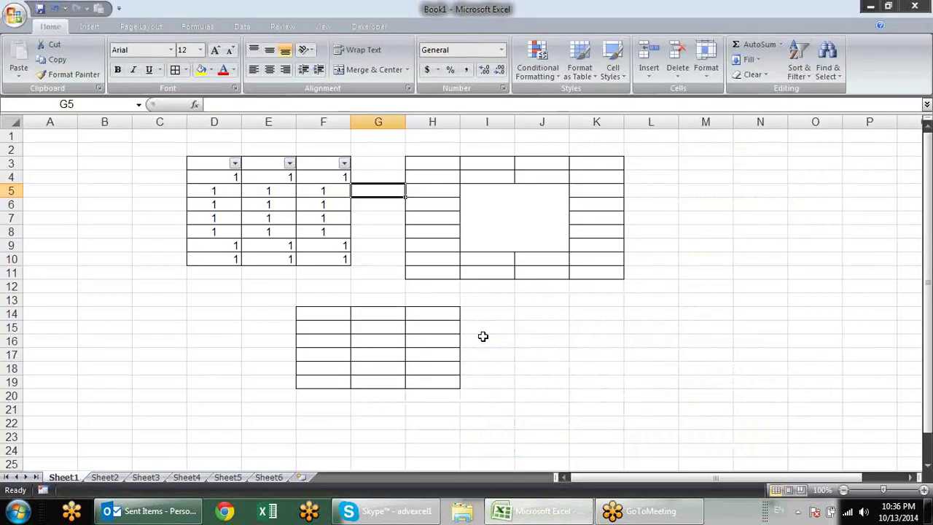
left_click(553, 329)
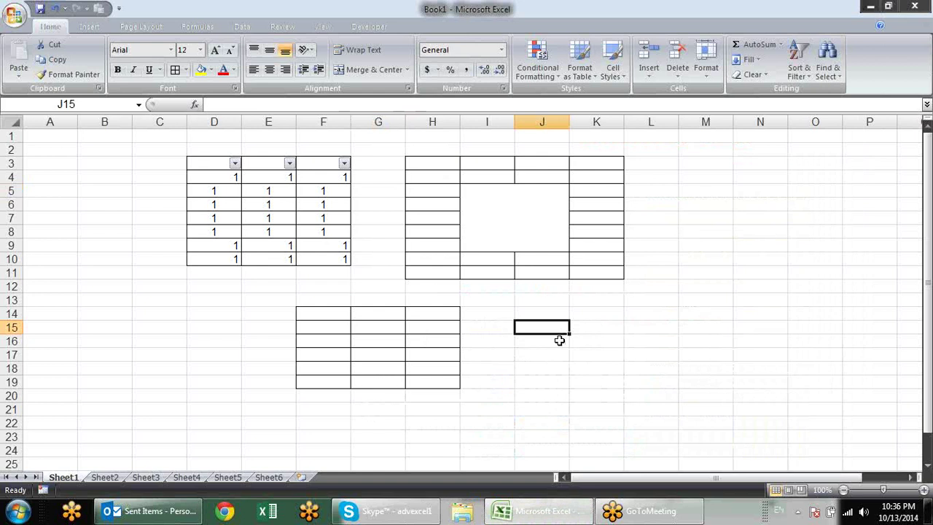
key("F1")
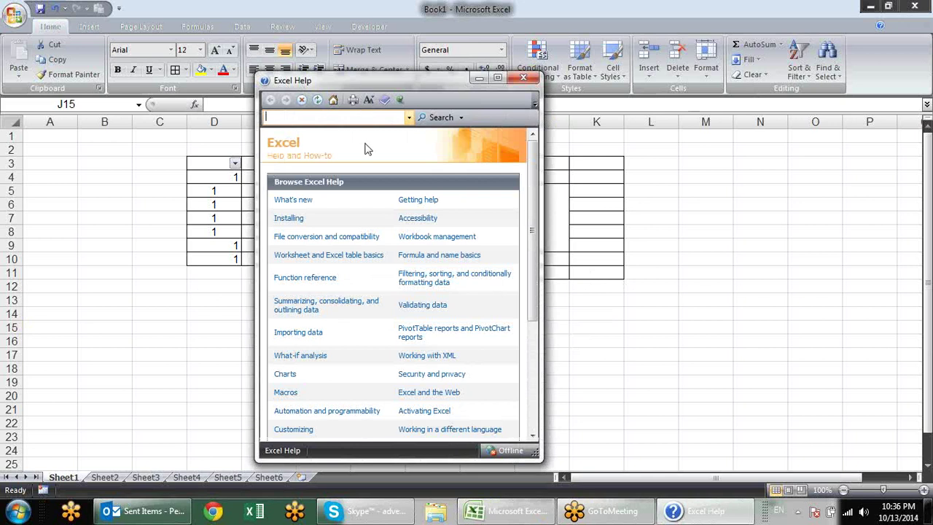
- Search Help for 'keyboard shortcut' and open the maximized Excel shortcut and function keys article
type("key")
type("board sh")
key("BackSpace")
type("cut")
key("Return")
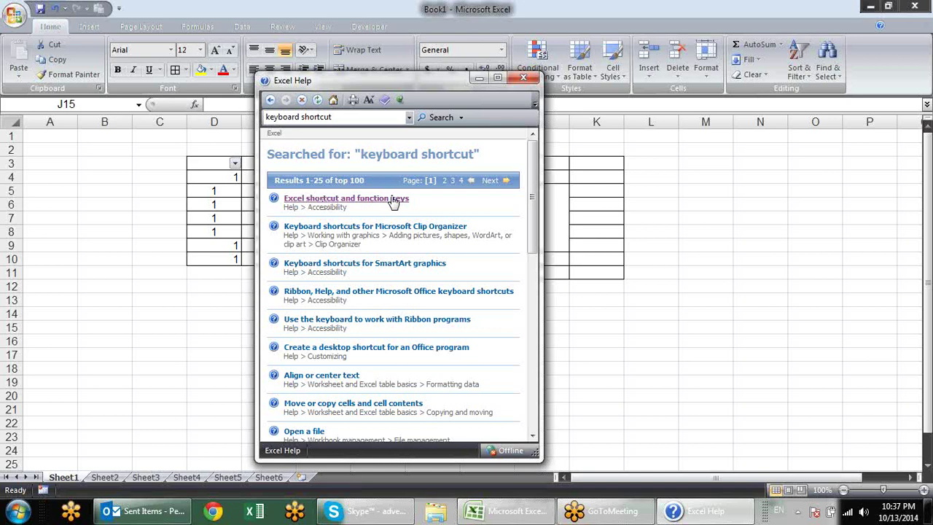
left_click(393, 199)
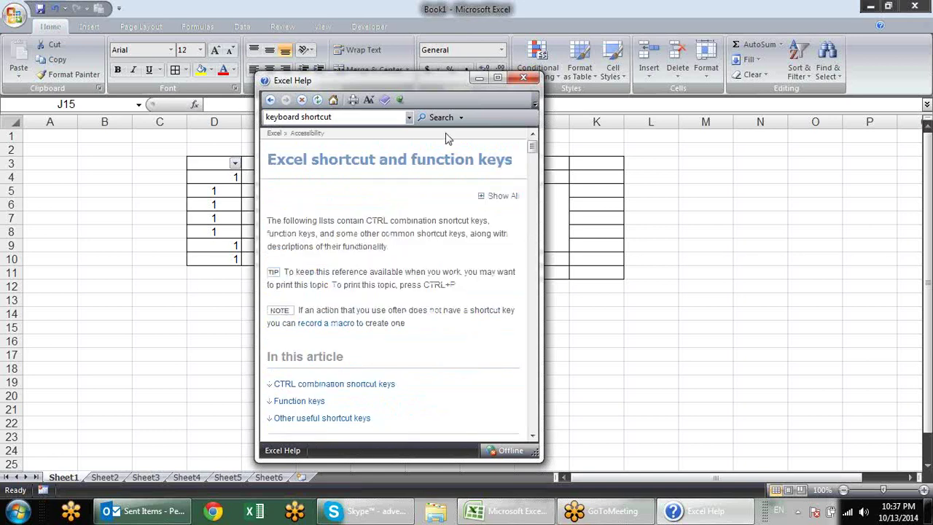
left_click(497, 78)
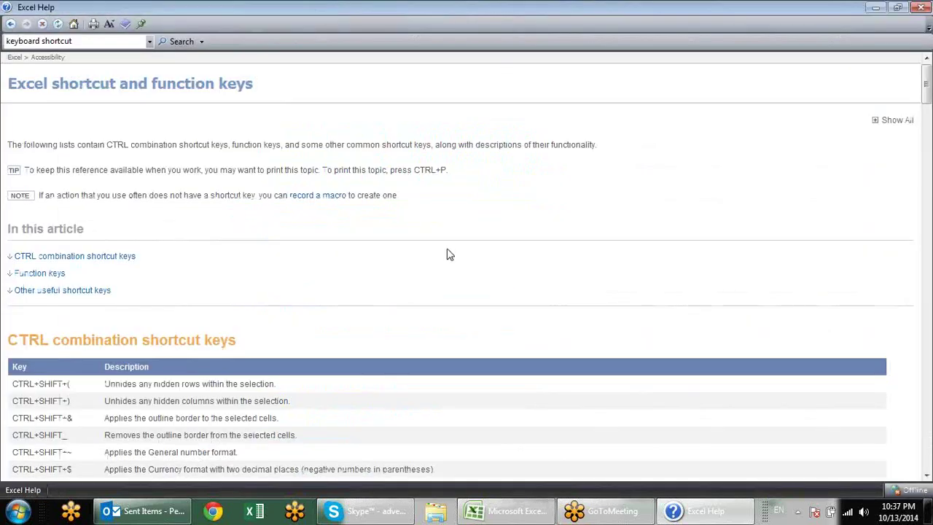
- Read through the shortcut article, then close Help and minimize Excel to the desktop
scroll(438, 264, "down", 5)
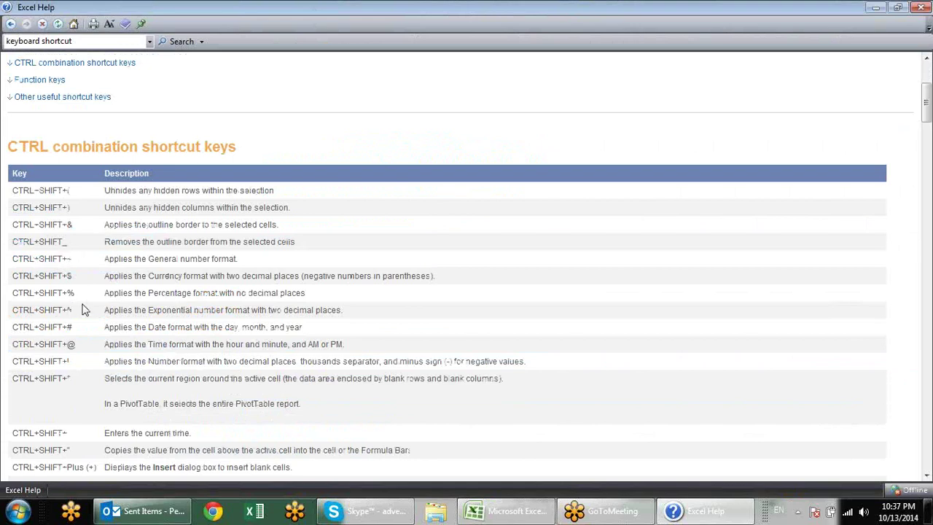
scroll(115, 297, "down", 3)
scroll(114, 297, "down", 5)
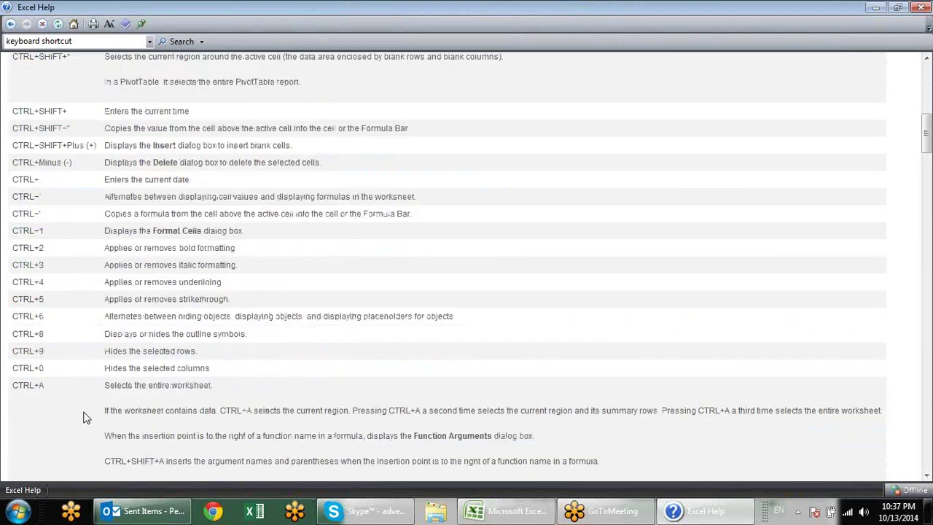
scroll(139, 299, "down", 7)
scroll(139, 284, "down", 2)
scroll(142, 255, "down", 8)
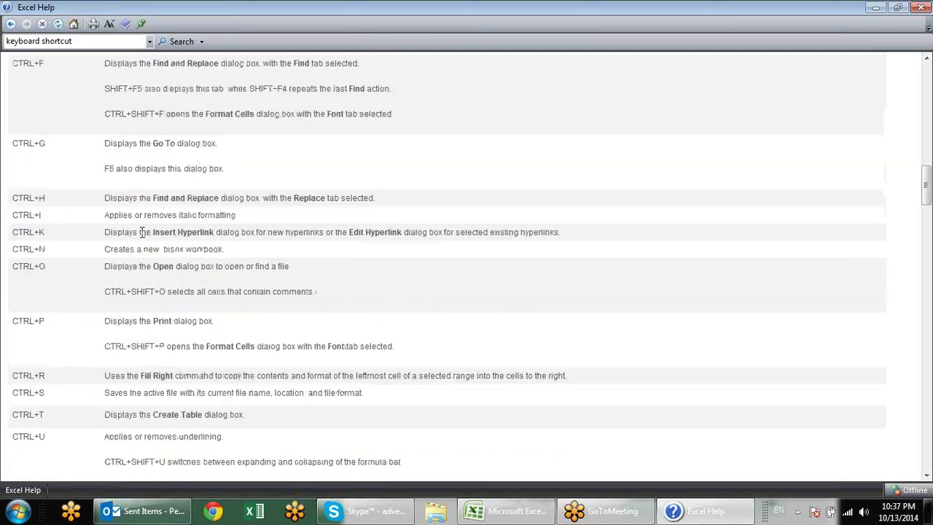
scroll(144, 238, "down", 3)
scroll(144, 237, "down", 9)
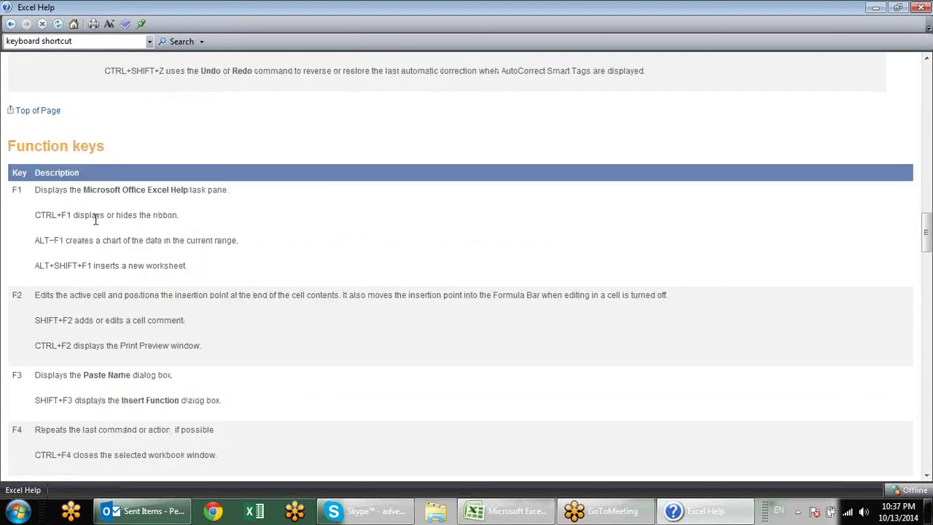
scroll(96, 222, "down", 2)
scroll(97, 228, "down", 4)
scroll(97, 230, "down", 3)
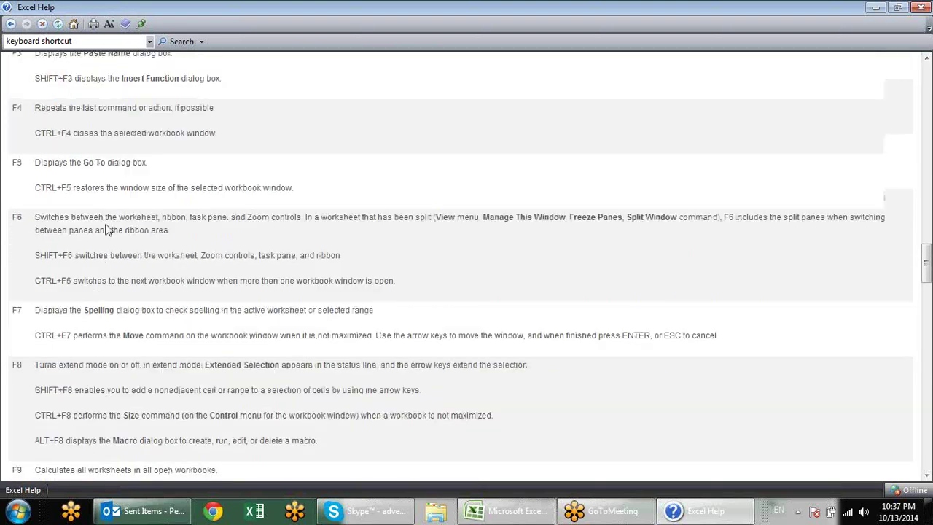
scroll(108, 229, "down", 5)
scroll(107, 226, "down", 7)
scroll(107, 223, "down", 5)
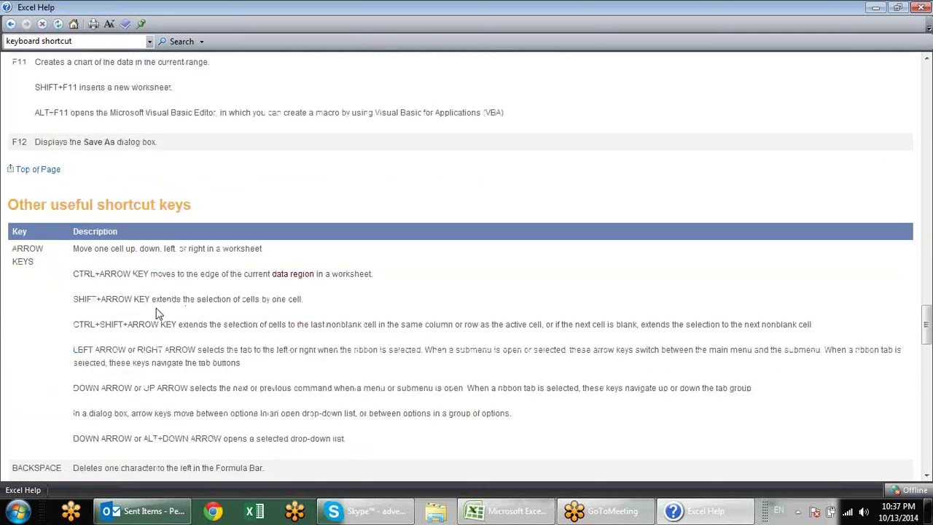
scroll(160, 312, "down", 5)
scroll(159, 304, "down", 3)
scroll(156, 219, "down", 2)
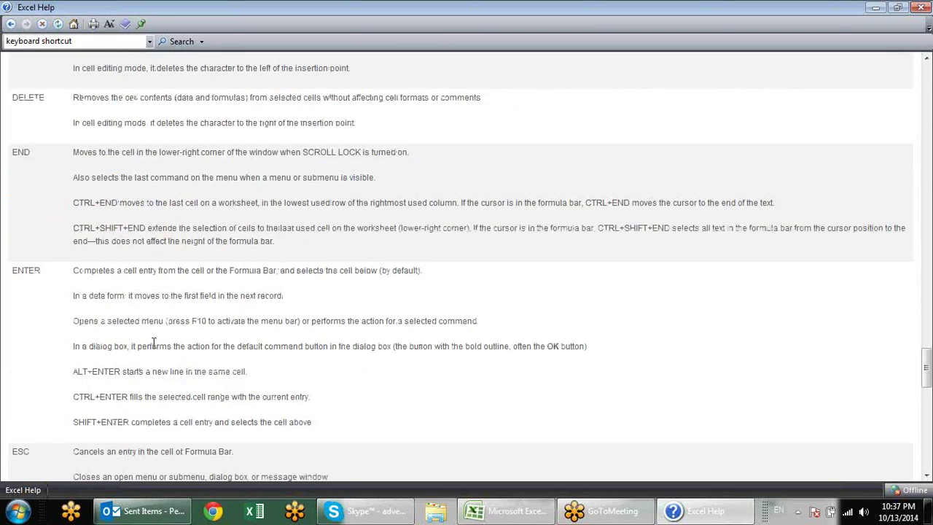
scroll(151, 342, "down", 8)
scroll(223, 300, "down", 6)
scroll(223, 300, "down", 4)
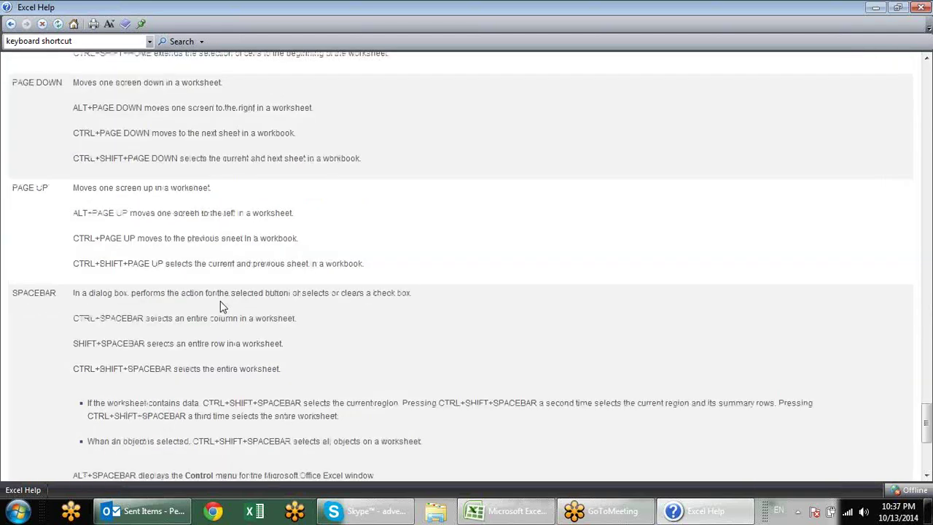
scroll(223, 300, "down", 7)
scroll(223, 300, "down", 1)
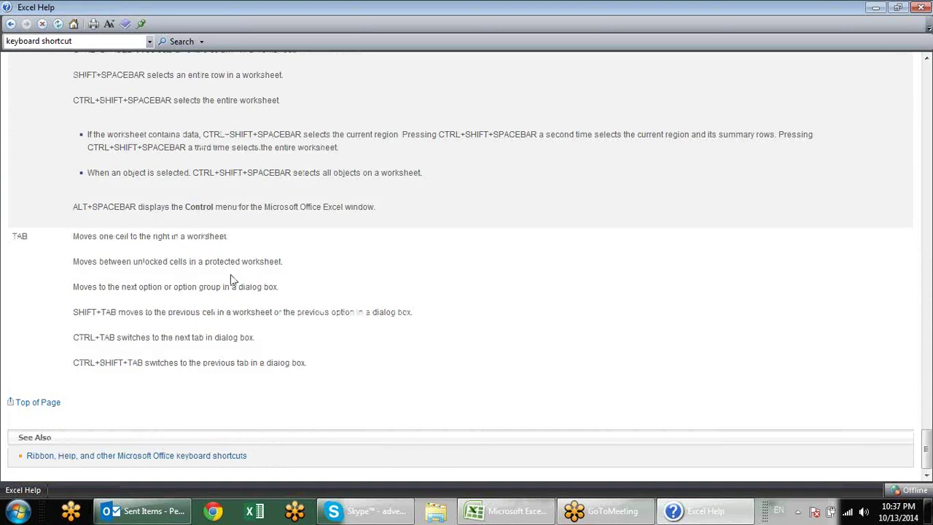
left_click(911, 9)
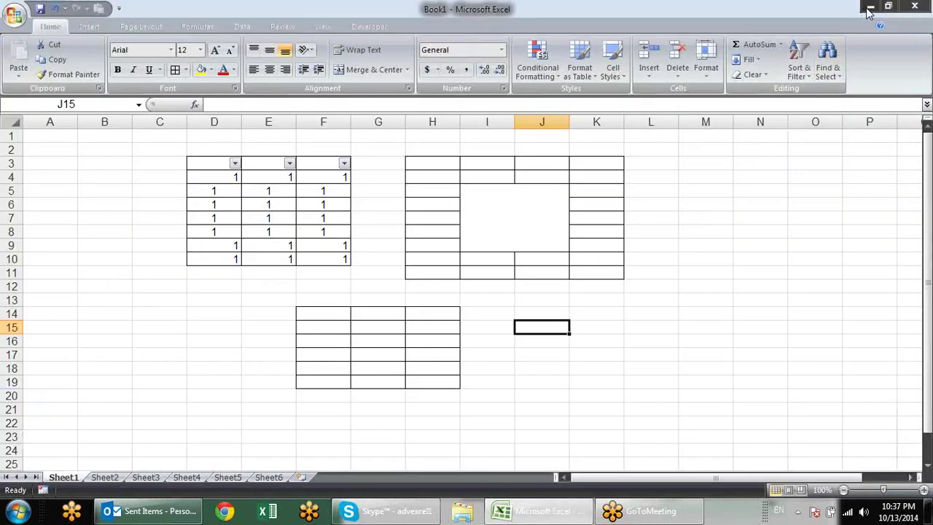
left_click(869, 8)
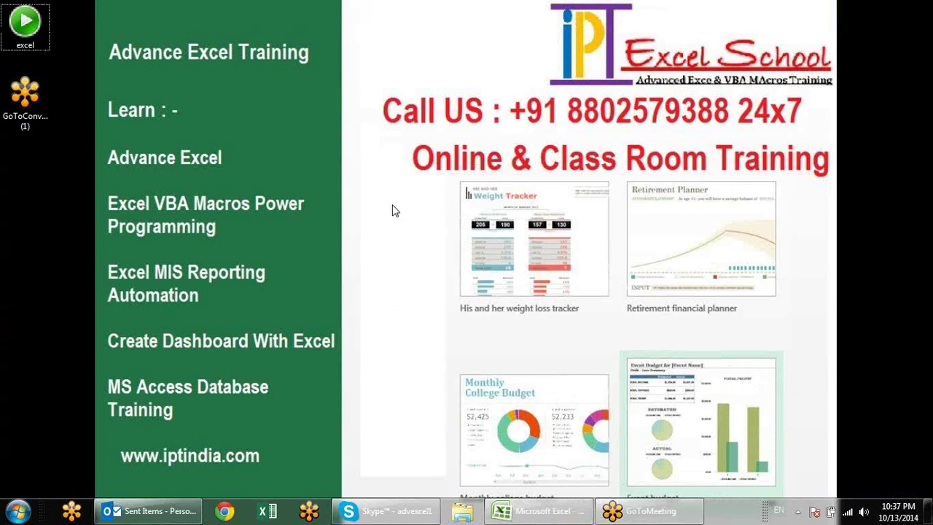
- Search Windows Help and Support for 'keyboard short' and open the maximized Keyboard shortcuts article
key("F1")
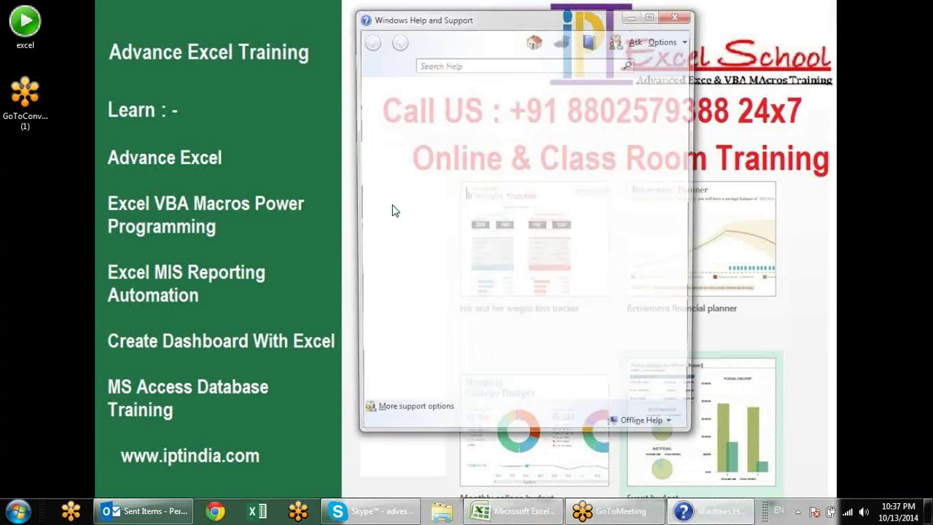
type("keybo")
key("BackSpace")
key("BackSpace")
type("board s")
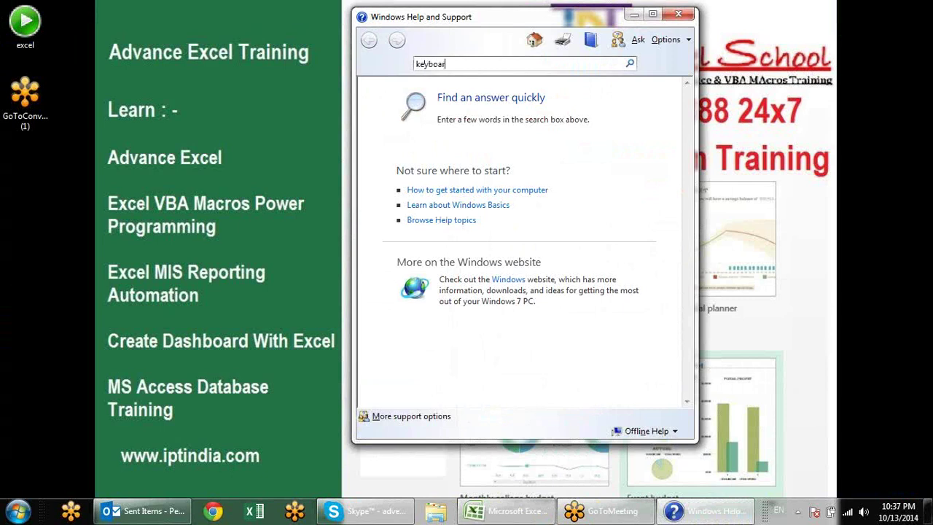
type("hor")
type("tcu")
key("Return")
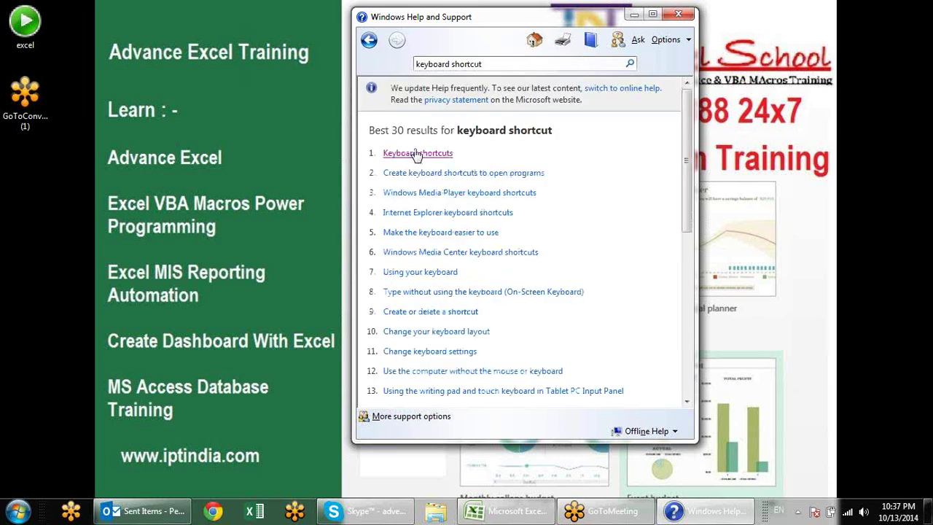
left_click(415, 153)
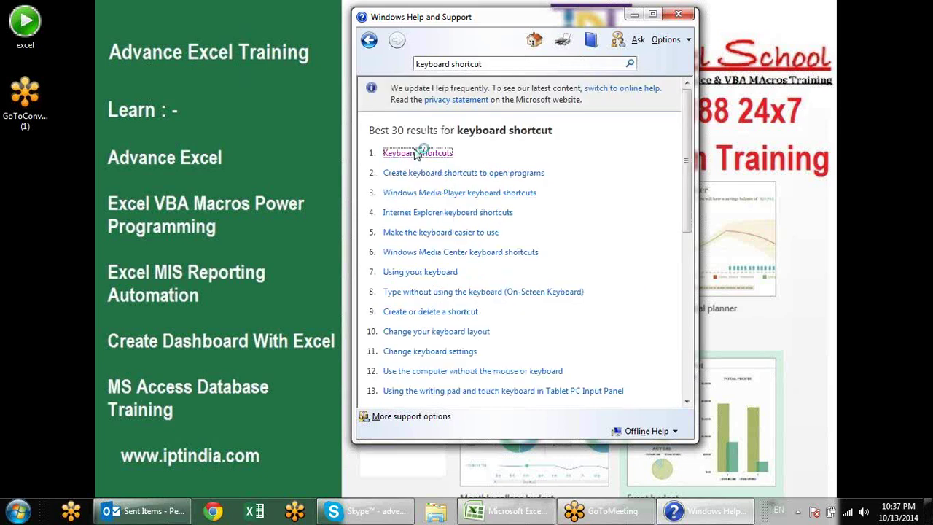
left_click(651, 16)
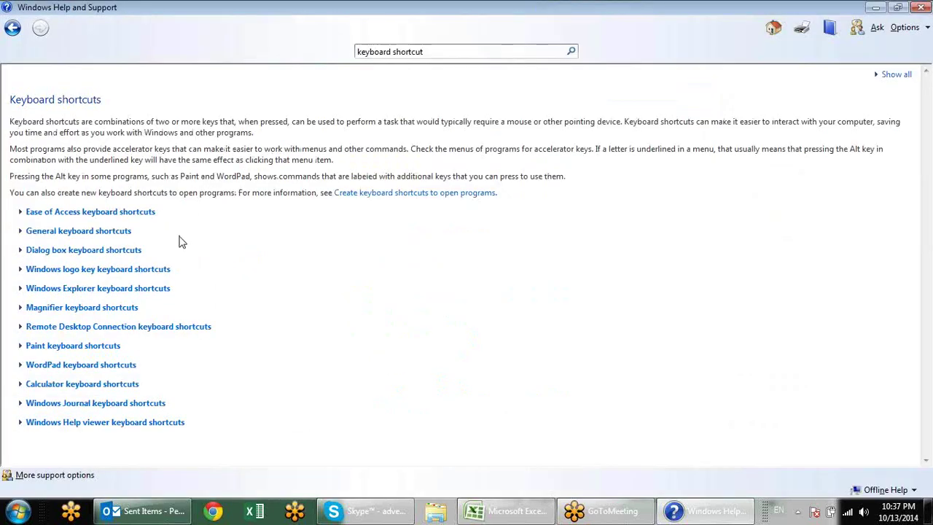
- Expand and read the Ease of Access, General and Windows logo key shortcut sections
left_click(123, 212)
scroll(135, 242, "down", 3)
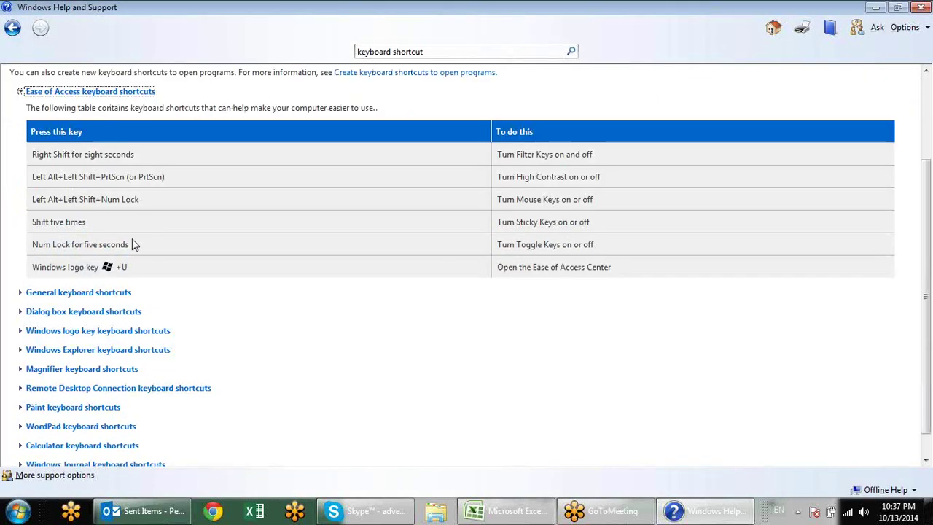
left_click(111, 291)
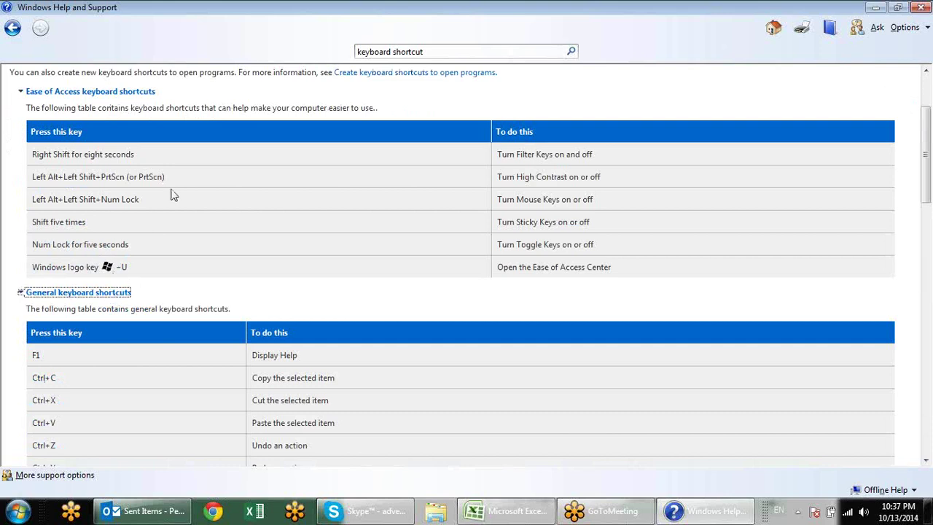
scroll(173, 195, "down", 3)
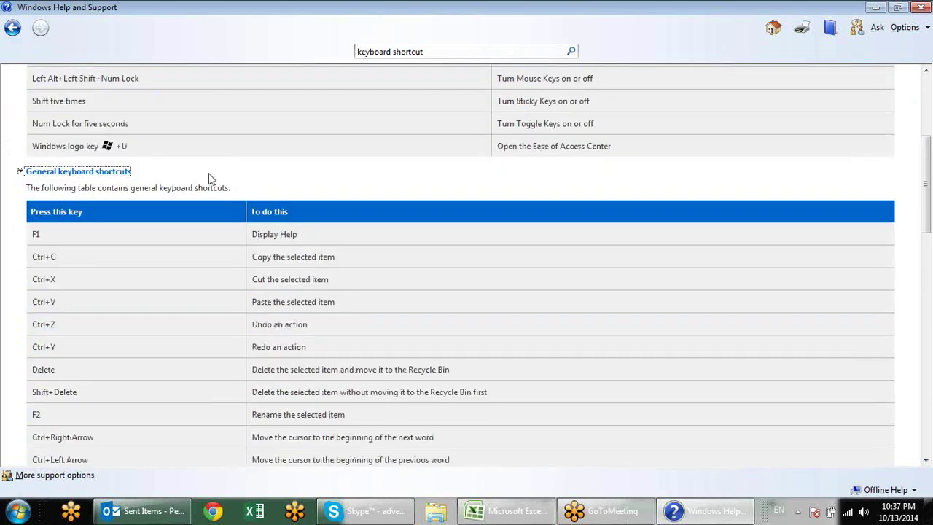
scroll(209, 178, "down", 7)
scroll(209, 177, "down", 10)
scroll(208, 177, "down", 10)
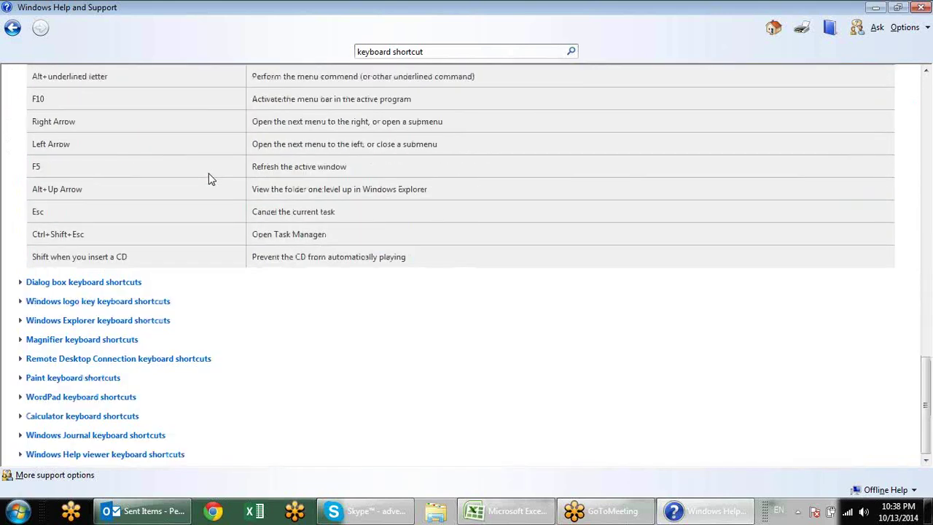
left_click(141, 301)
scroll(140, 304, "down", 1)
scroll(233, 204, "down", 4)
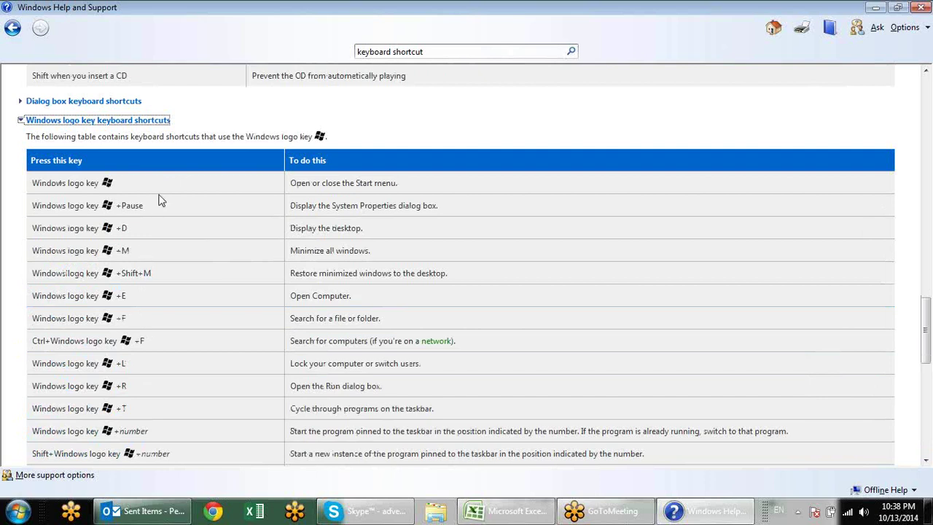
scroll(165, 204, "down", 8)
scroll(171, 211, "down", 3)
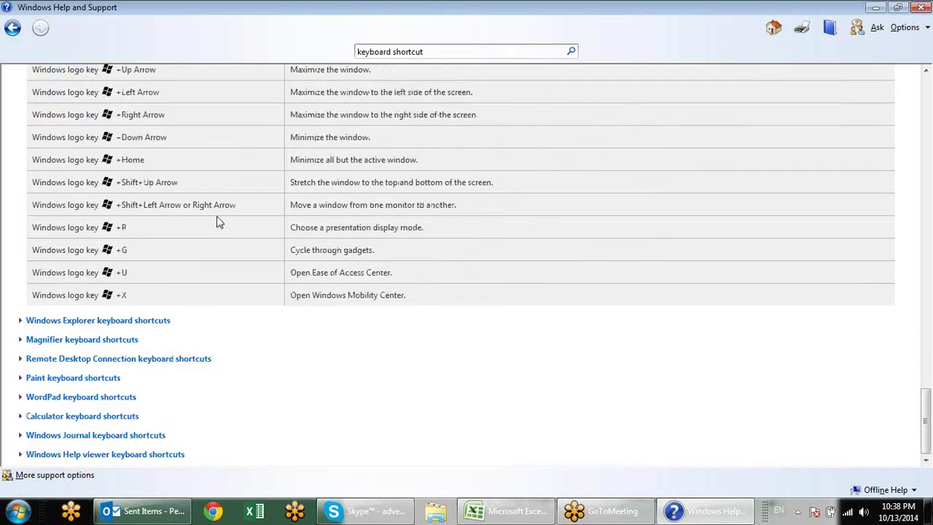
scroll(216, 219, "up", 2)
scroll(215, 234, "up", 3)
scroll(204, 306, "up", 7)
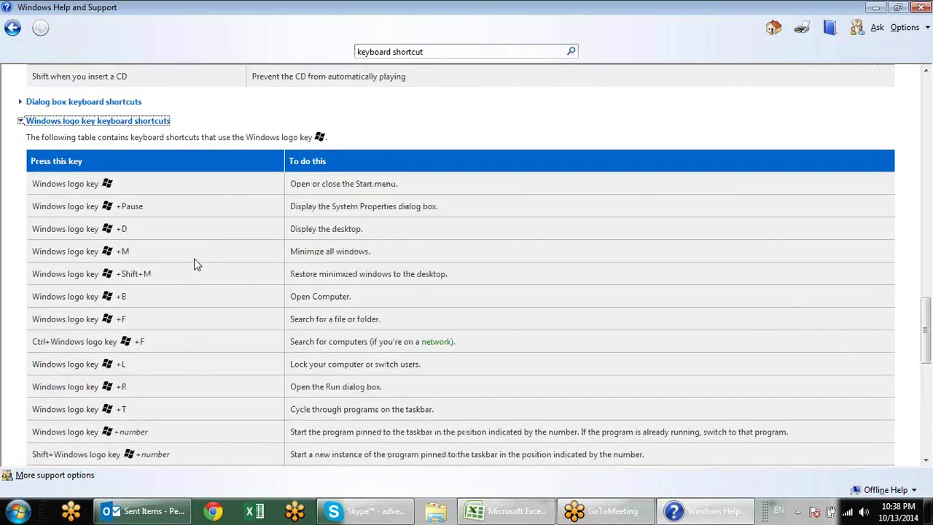
scroll(195, 263, "up", 5)
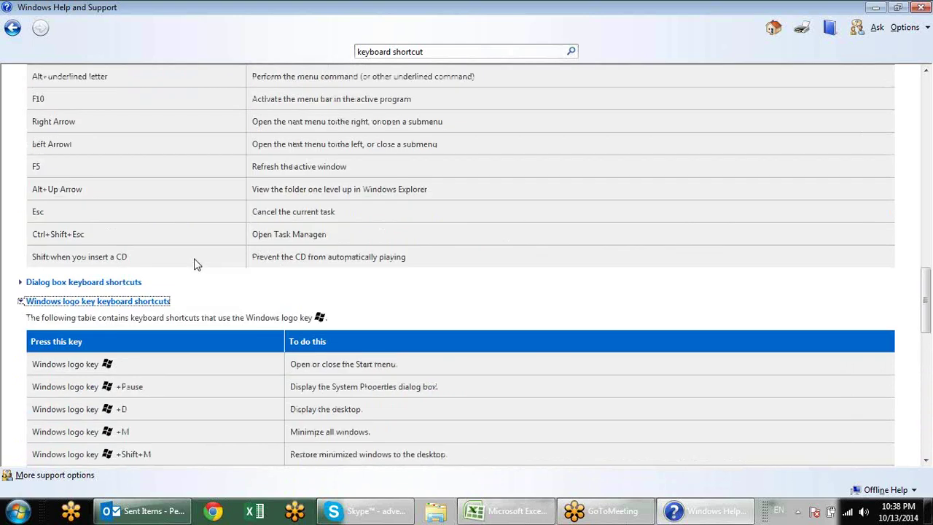
- Read the Dialog box and Windows Explorer shortcut sections, then close Windows Help
left_click(140, 283)
scroll(179, 218, "down", 3)
scroll(166, 350, "down", 2)
scroll(175, 306, "down", 4)
scroll(188, 256, "up", 1)
scroll(188, 251, "up", 3)
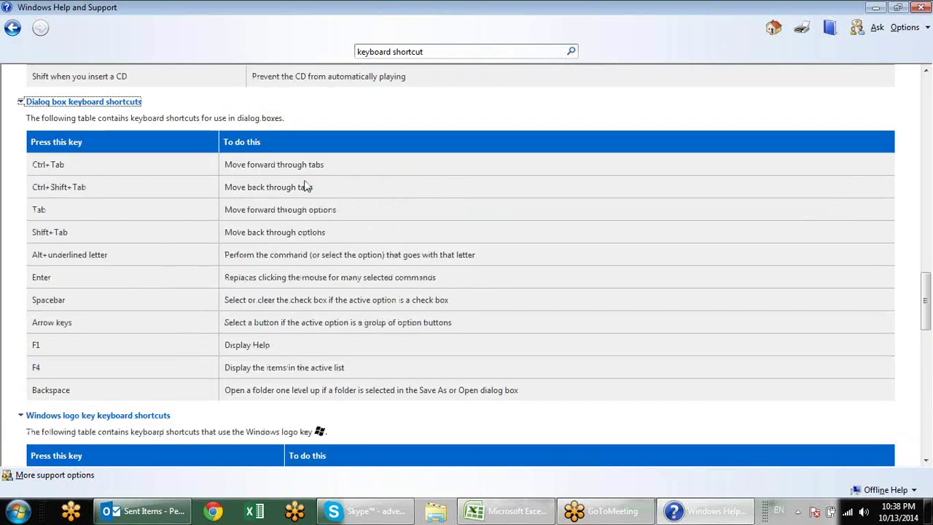
scroll(299, 240, "down", 5)
scroll(300, 244, "down", 5)
scroll(297, 243, "down", 4)
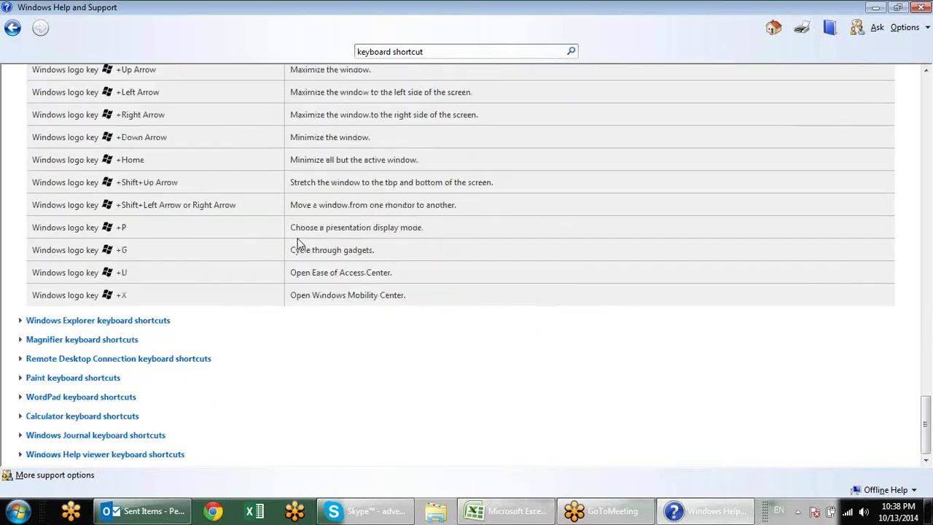
left_click(151, 321)
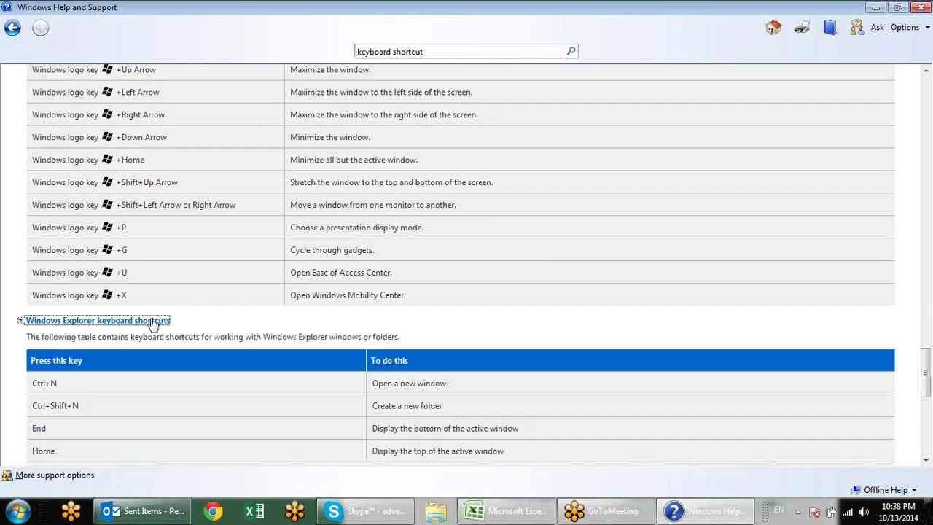
scroll(211, 282, "down", 5)
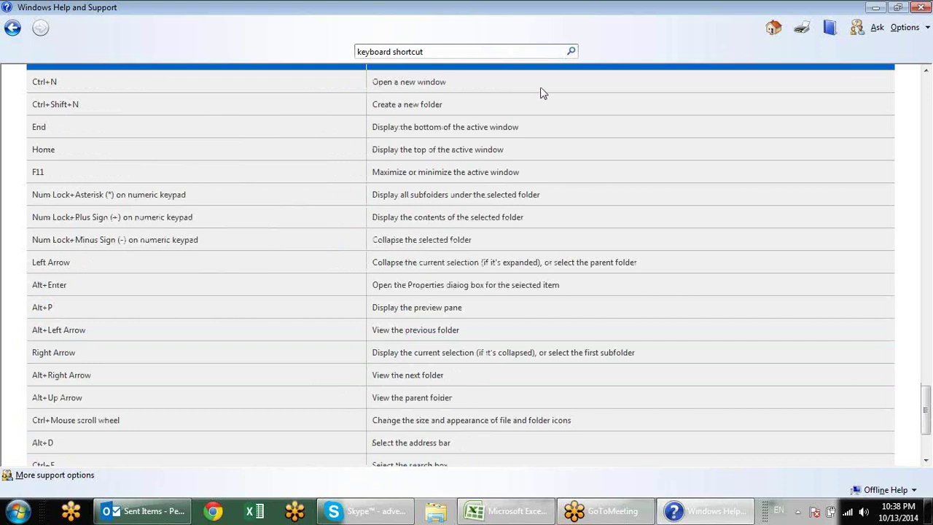
left_click(922, 9)
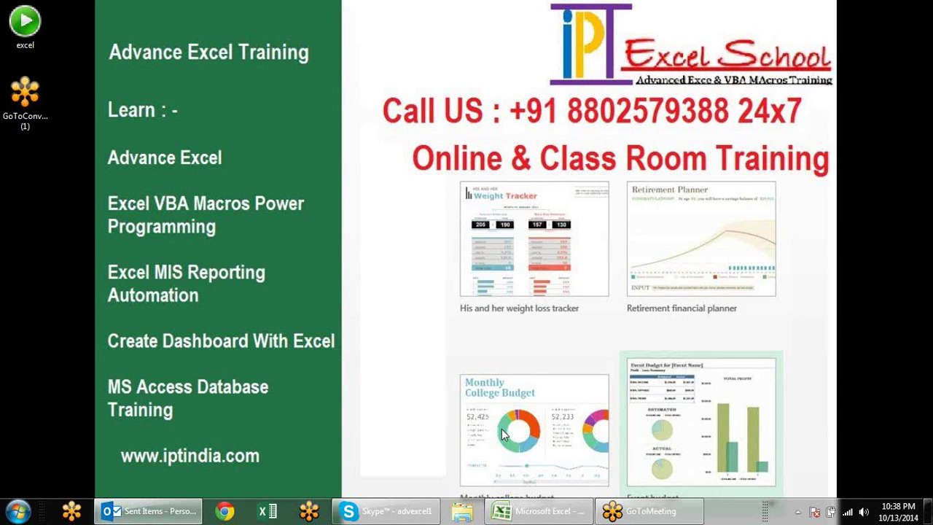
- Restore Book1 and switch to the empty Sheet2, selecting cell B3
left_click(544, 510)
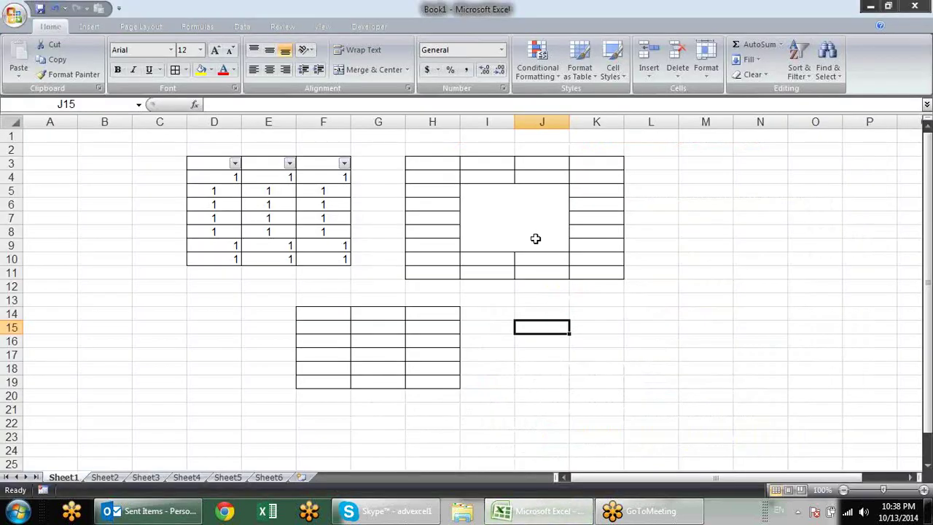
left_click(604, 269)
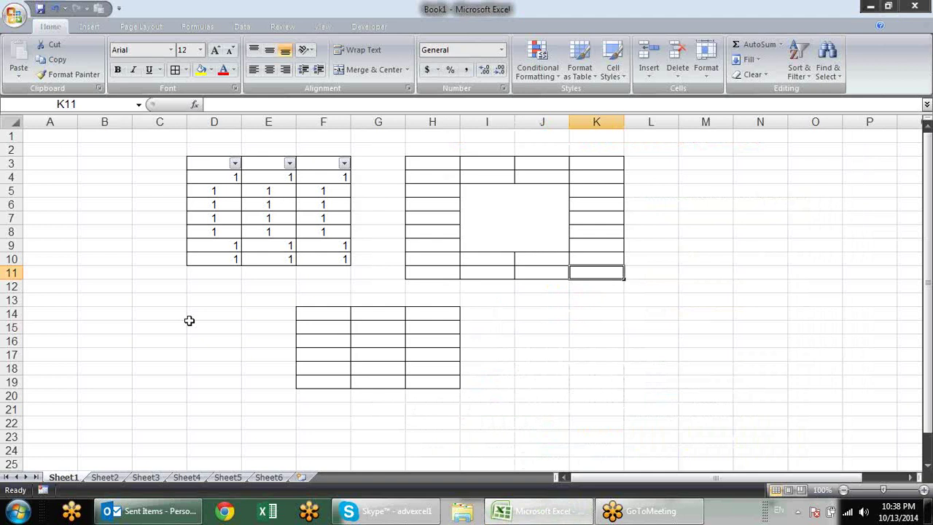
left_click(105, 475)
left_click(105, 163)
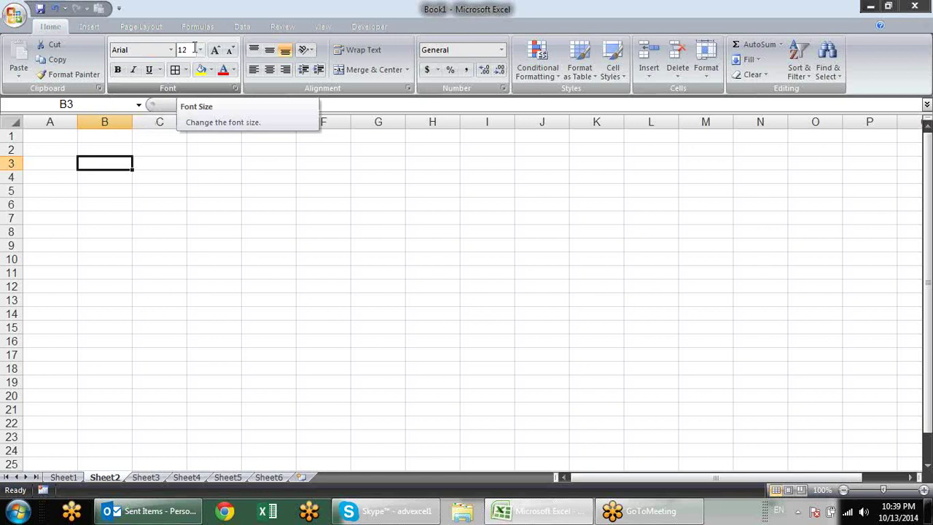
- Select cells D4:D5, D9, E1 and D5, then open the Office button menu
left_click_drag(204, 182, 204, 187)
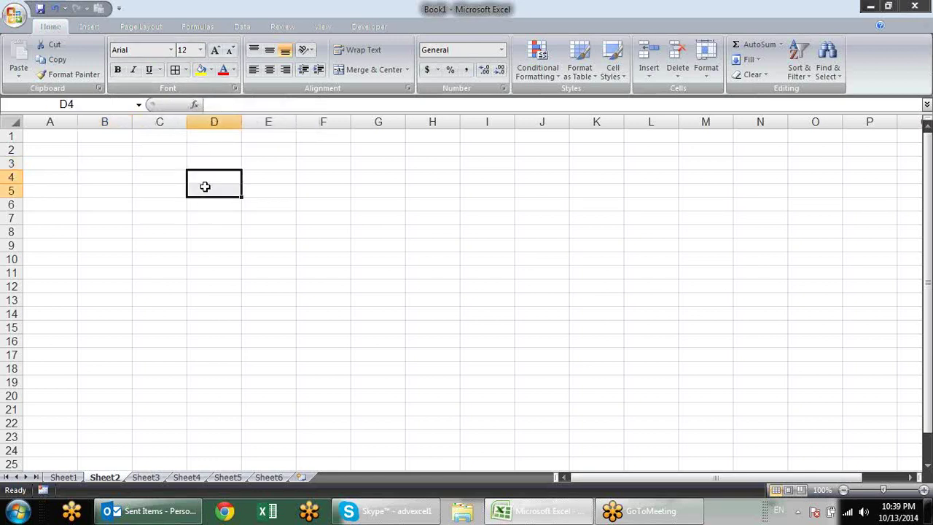
left_click(188, 240)
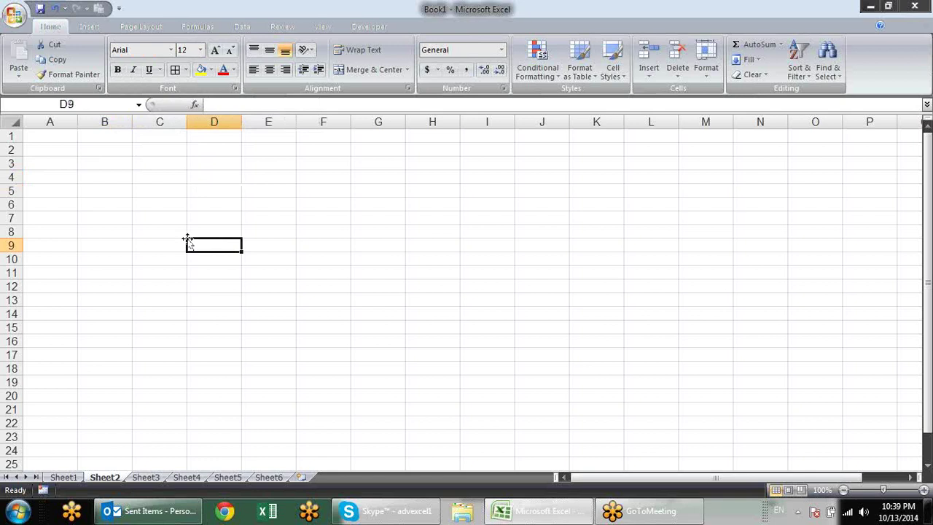
left_click(261, 134)
left_click(230, 183)
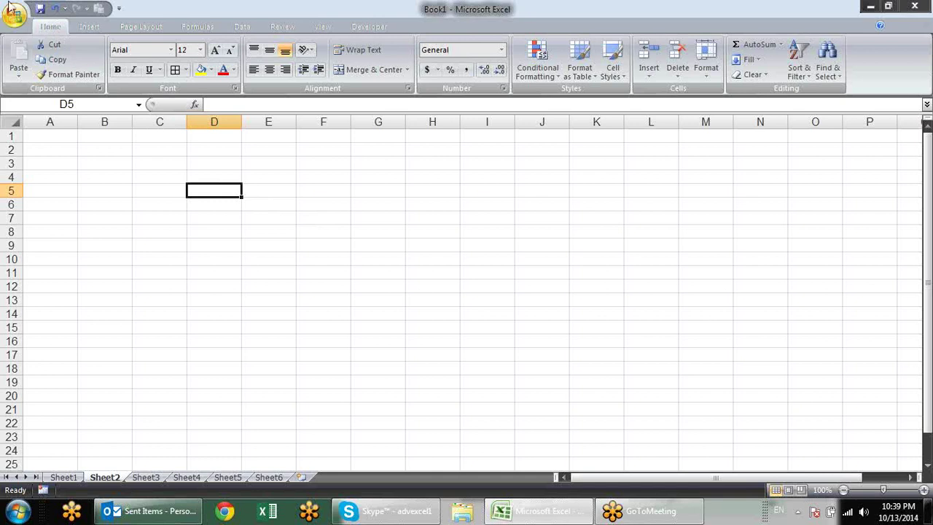
left_click(16, 19)
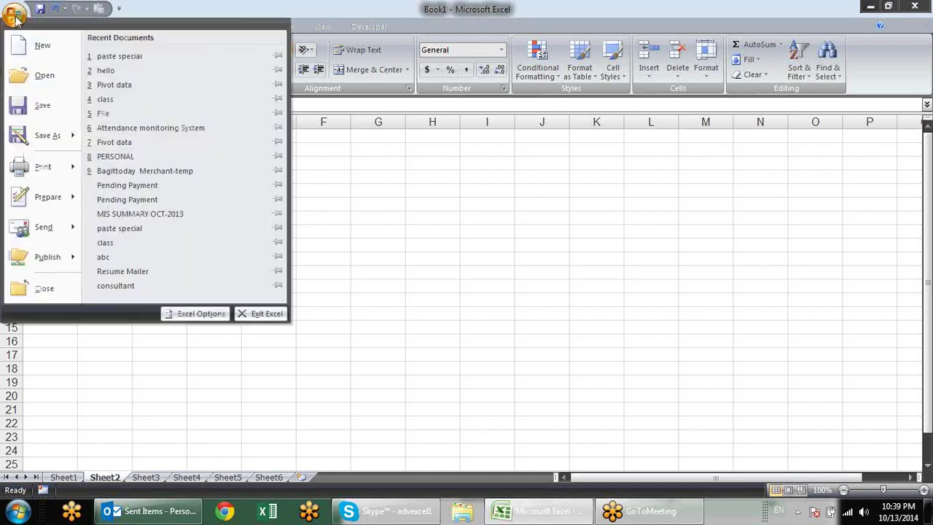
- Browse Excel Options' Formulas, Proofing, Save, Advanced, Customize, Trust Center and Resources pages, then close unchanged
left_click(198, 313)
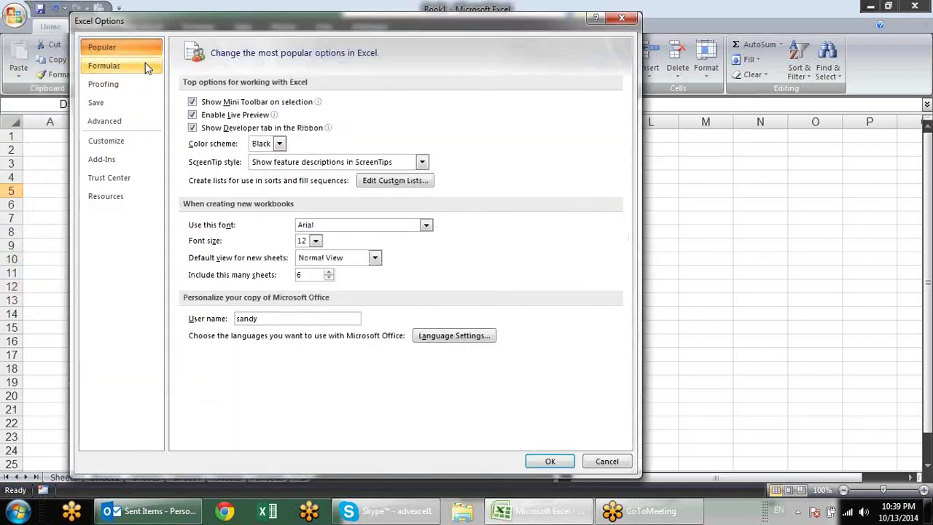
left_click(146, 67)
left_click(139, 86)
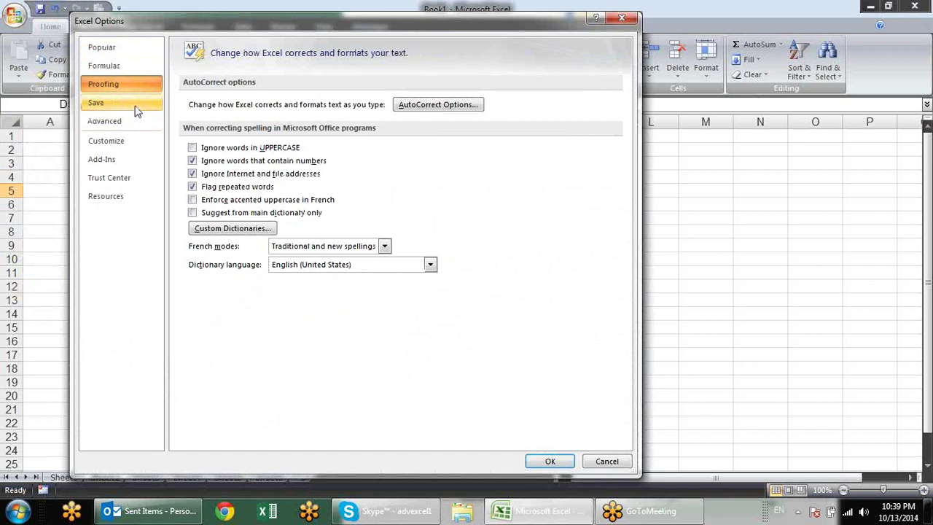
left_click(134, 106)
left_click(137, 122)
left_click(137, 142)
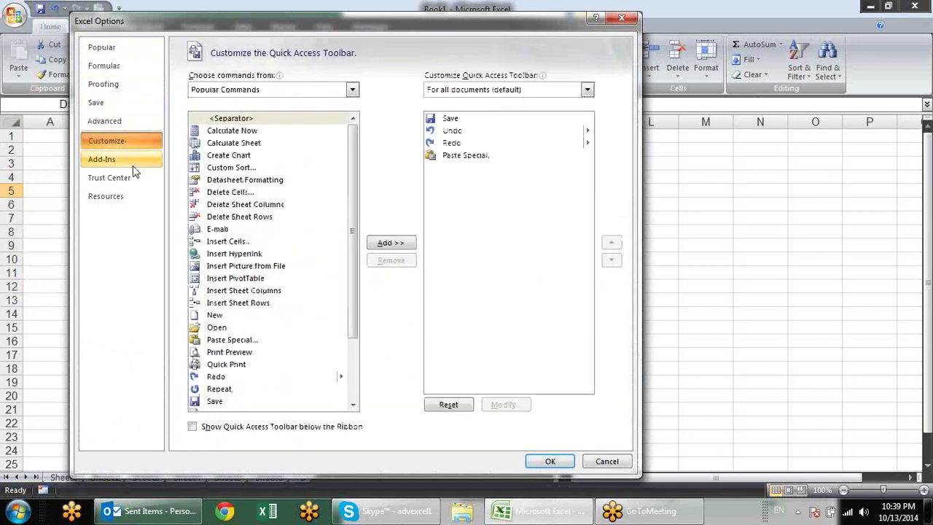
left_click(138, 181)
left_click(123, 204)
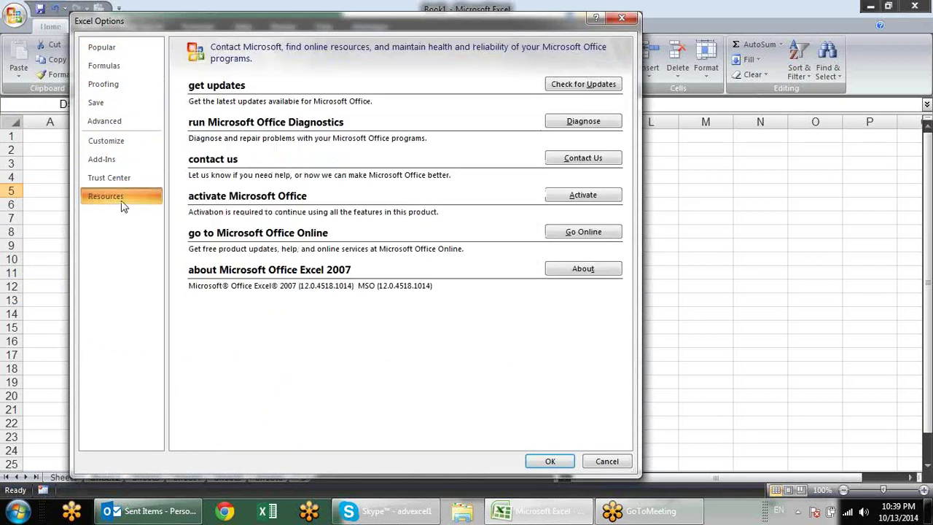
left_click(621, 17)
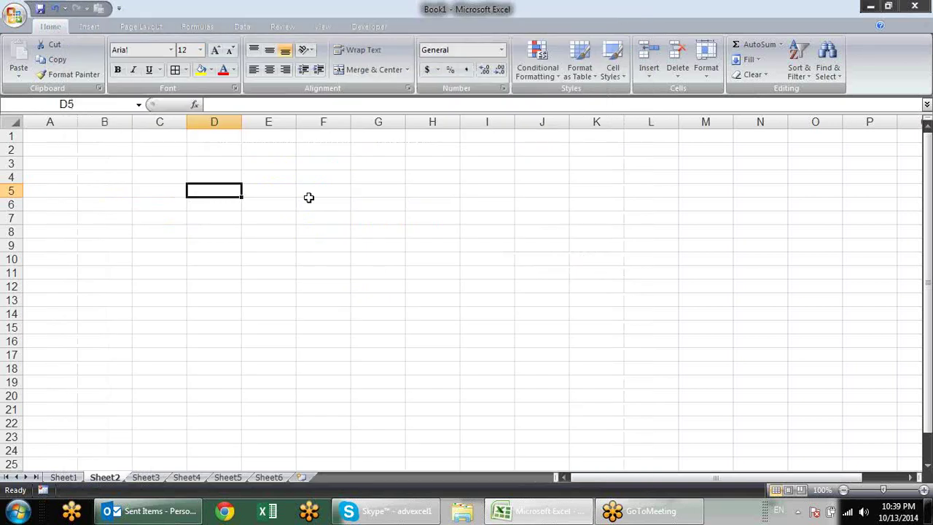
- Type 'sdfsdafs sdfdsfdfs' in E3 and select part of it to show the Mini Toolbar
left_click(286, 164)
type("sdfsdafs sdfdsfdfs")
left_click_drag(334, 163, 296, 164)
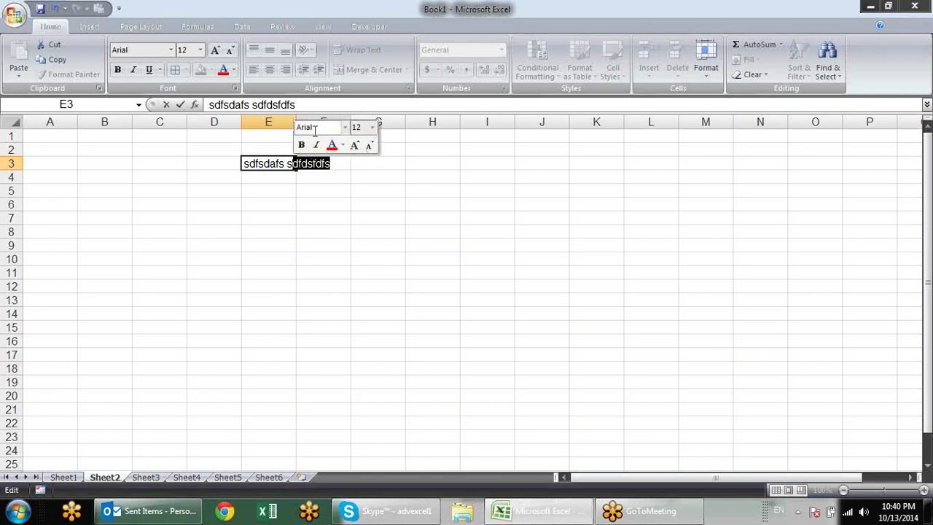
key("Escape")
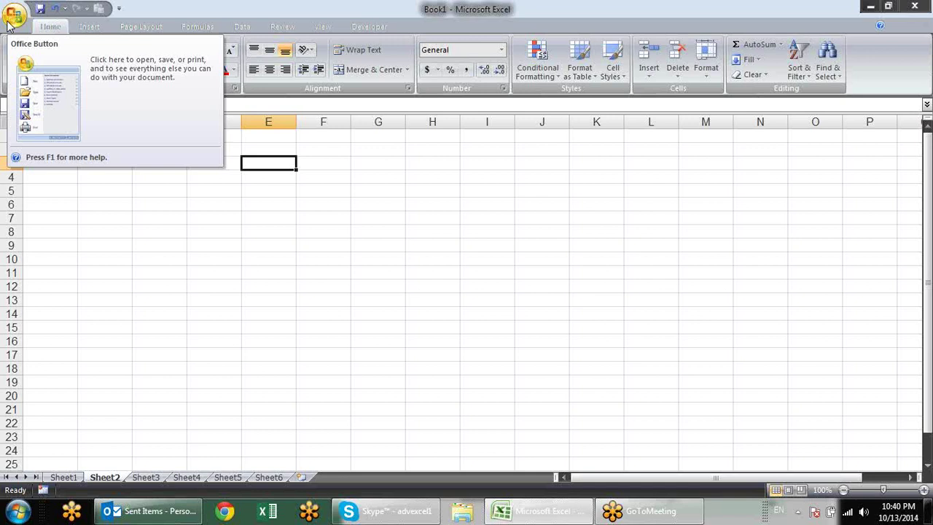
- Turn off Show Mini Toolbar on selection in Excel Options
left_click(13, 15)
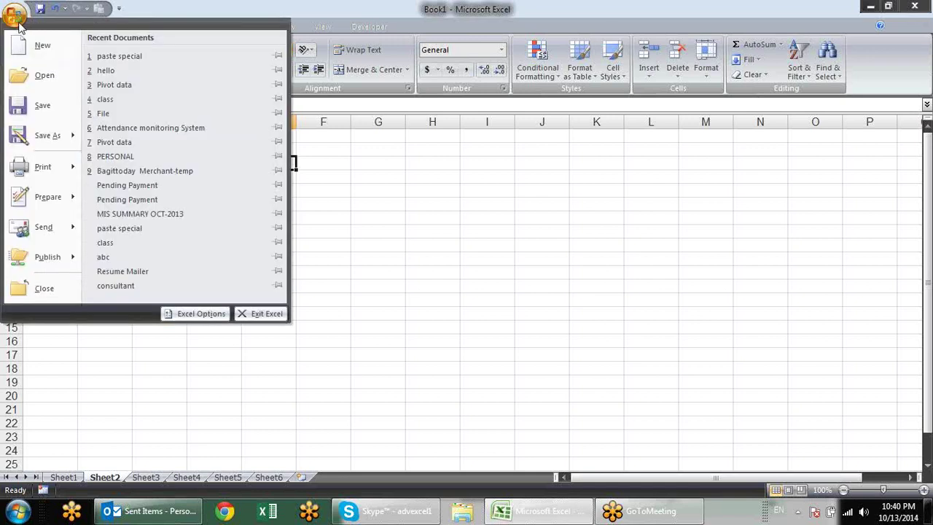
left_click(179, 312)
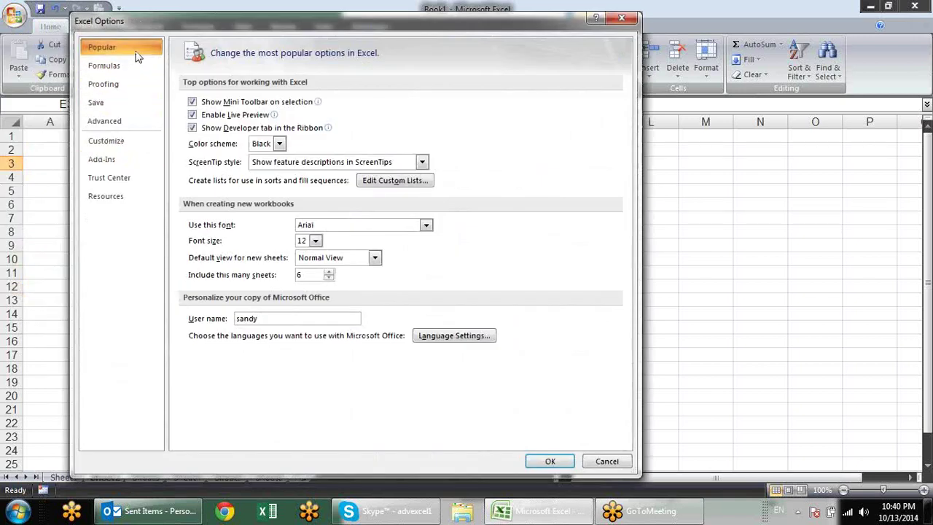
mouse_move(225, 108)
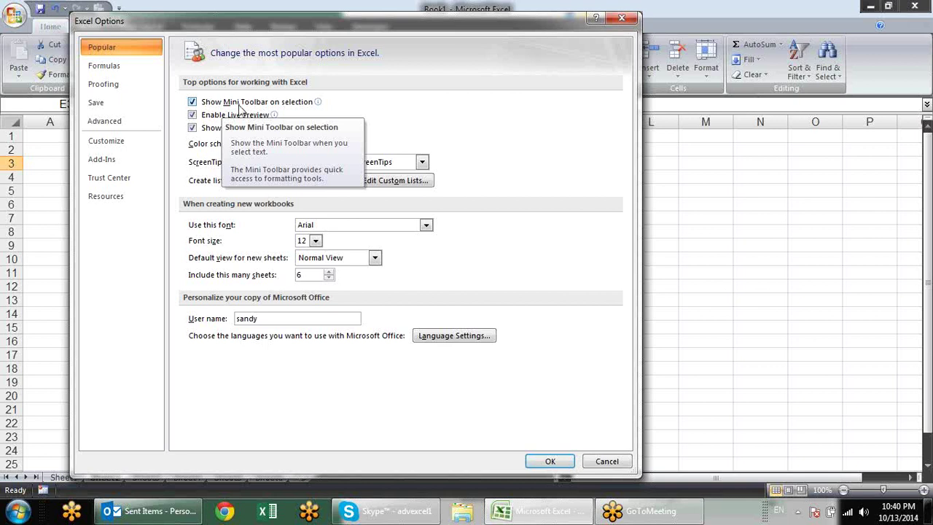
left_click(201, 108)
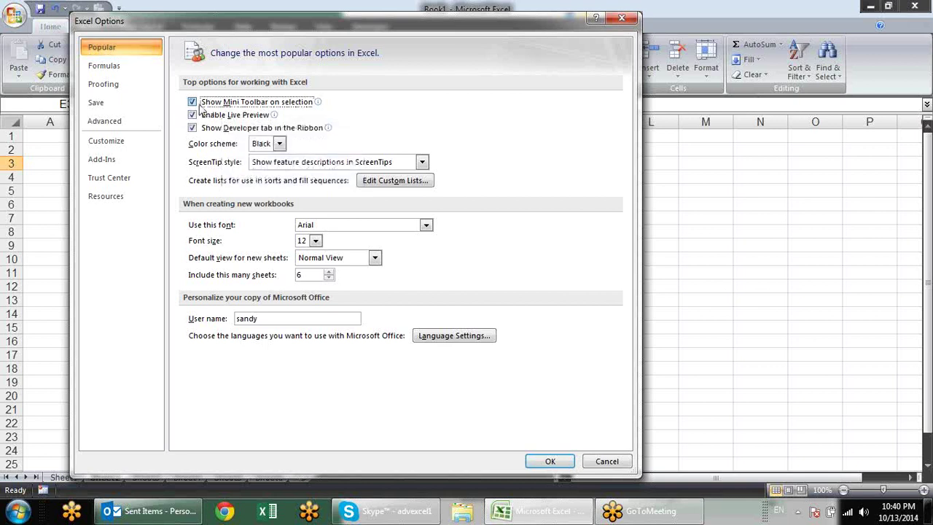
left_click(550, 460)
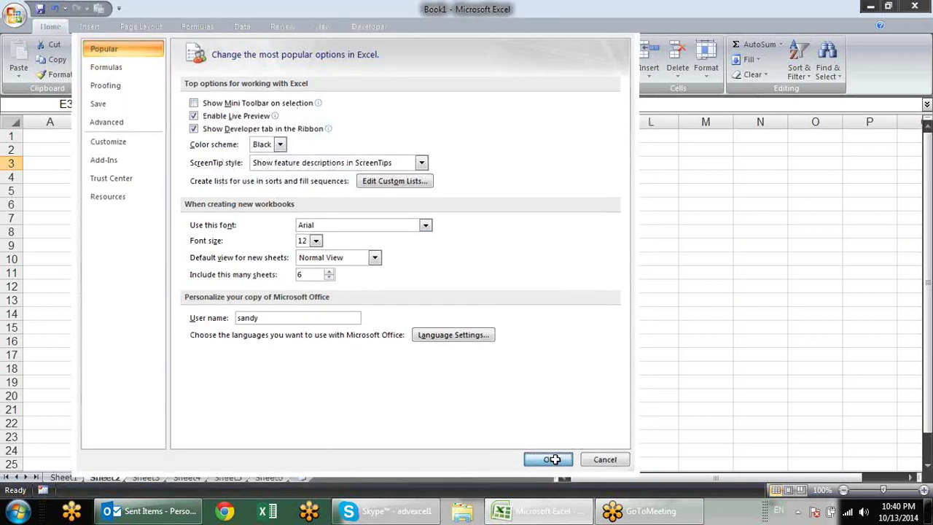
- Type 'sdfsdf' in E3 and select text to confirm no Mini Toolbar appears
type("sdfsdf")
left_click_drag(285, 162, 263, 162)
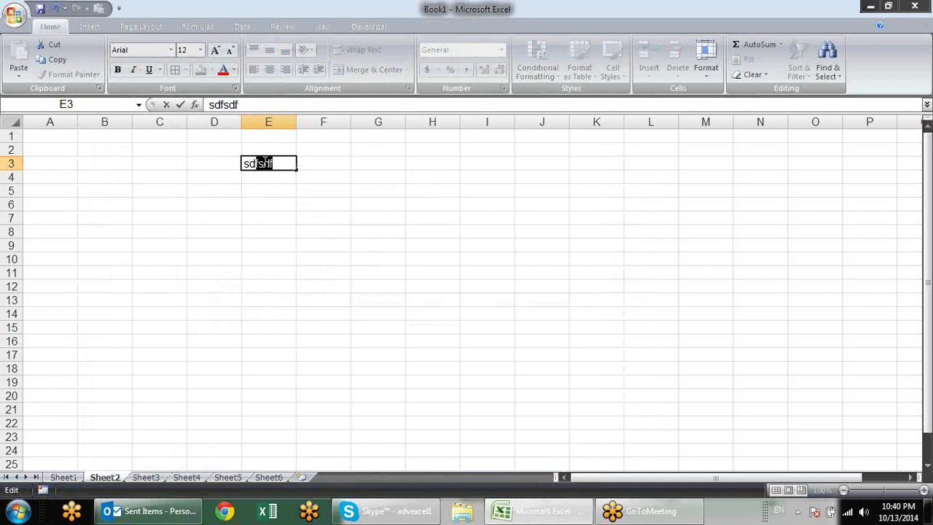
key("Escape")
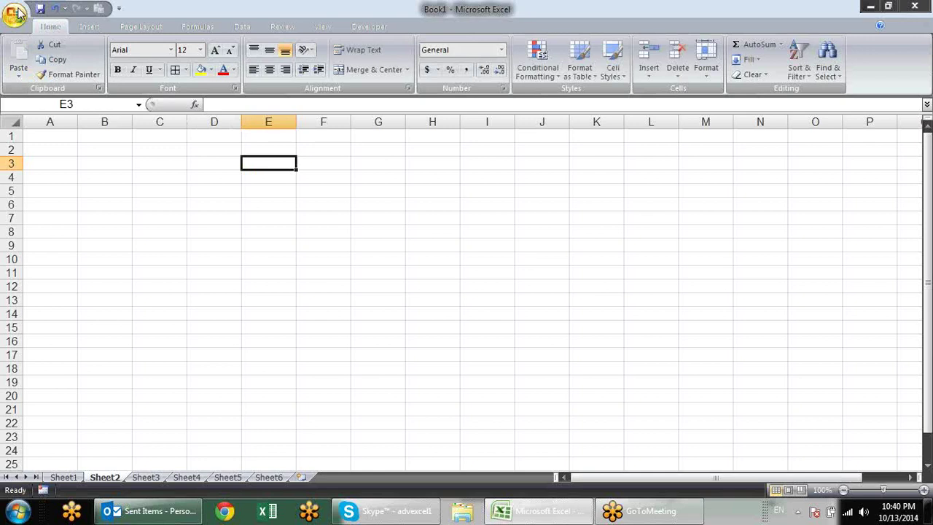
- Turn Show Mini Toolbar on selection back on in Excel Options
left_click(15, 14)
left_click(199, 314)
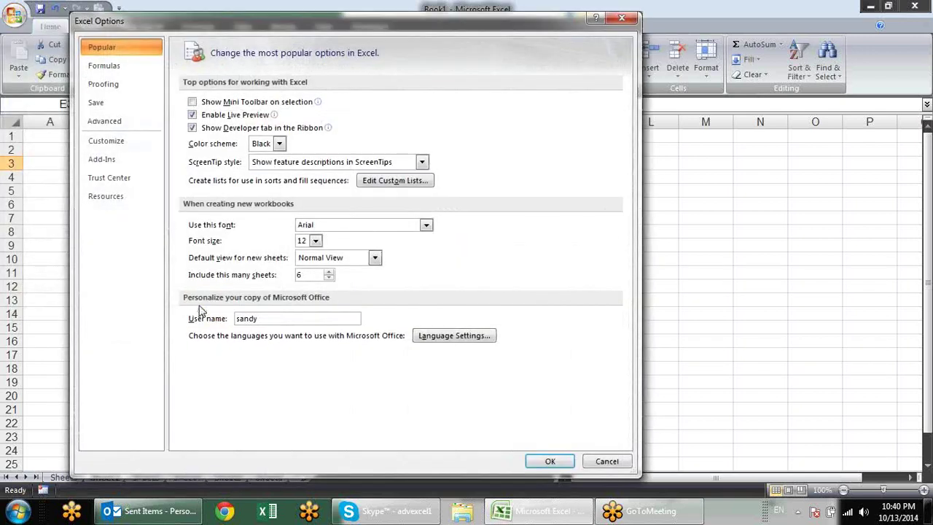
left_click(217, 103)
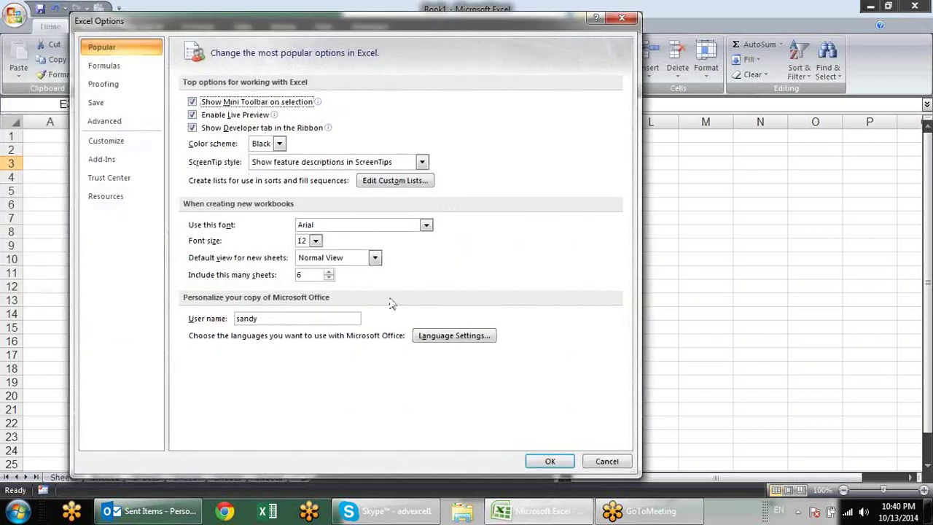
left_click(550, 459)
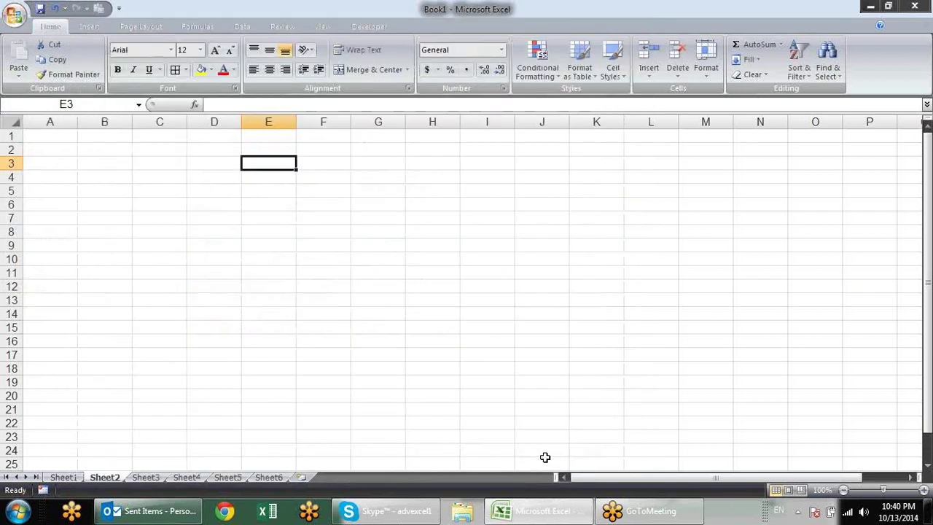
- Select cells B2:D13 and browse the Cell Styles gallery with Live Preview on
left_click(309, 213)
mouse_move(126, 150)
left_mouse_down()
mouse_move(204, 221)
mouse_move(238, 300)
left_mouse_up()
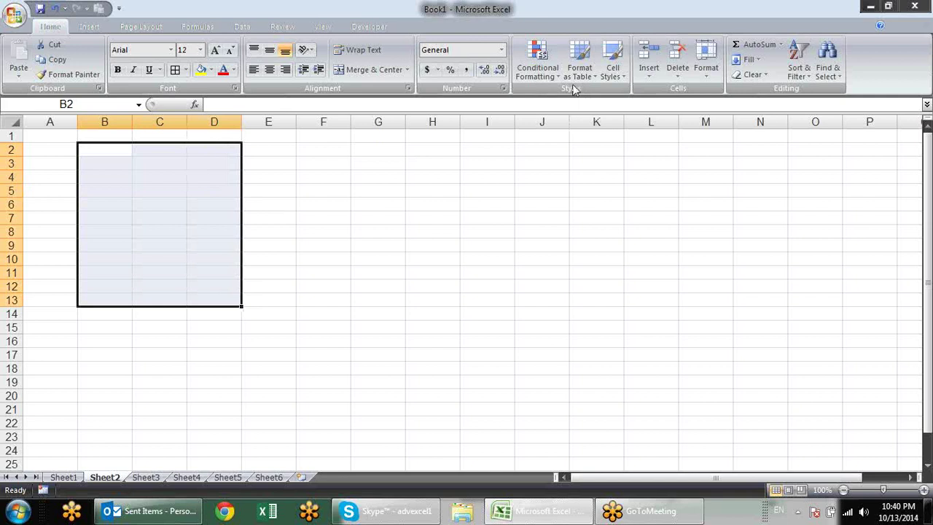
left_click(612, 78)
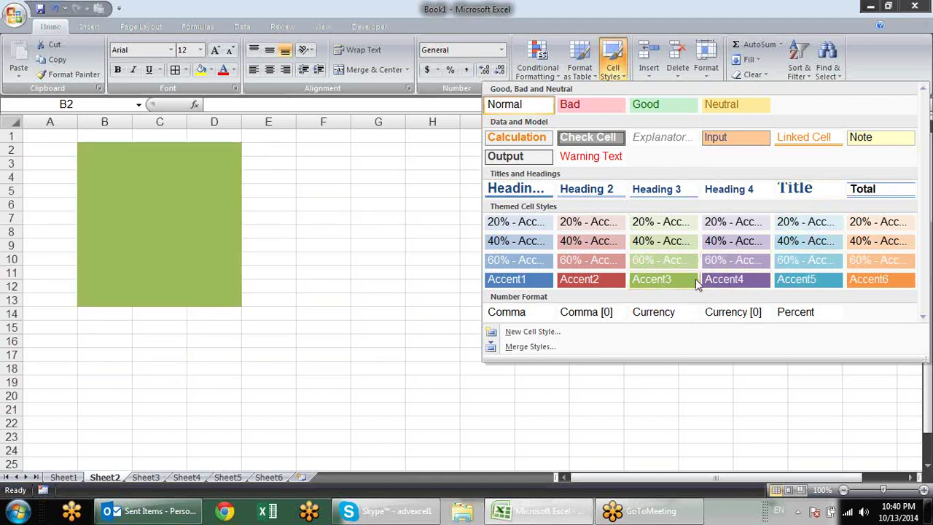
left_click(404, 205)
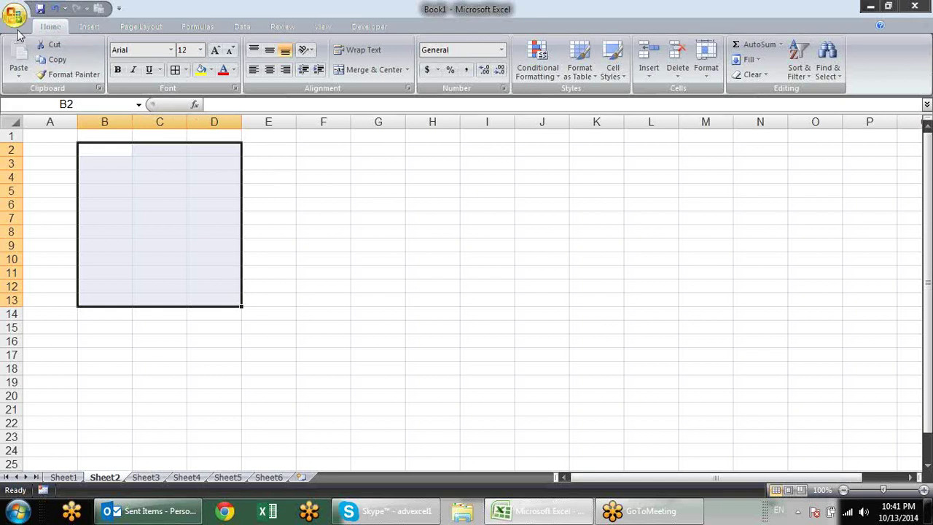
- Disable Enable Live Preview in Excel Options and test the Cell Styles gallery without previews
left_click(16, 17)
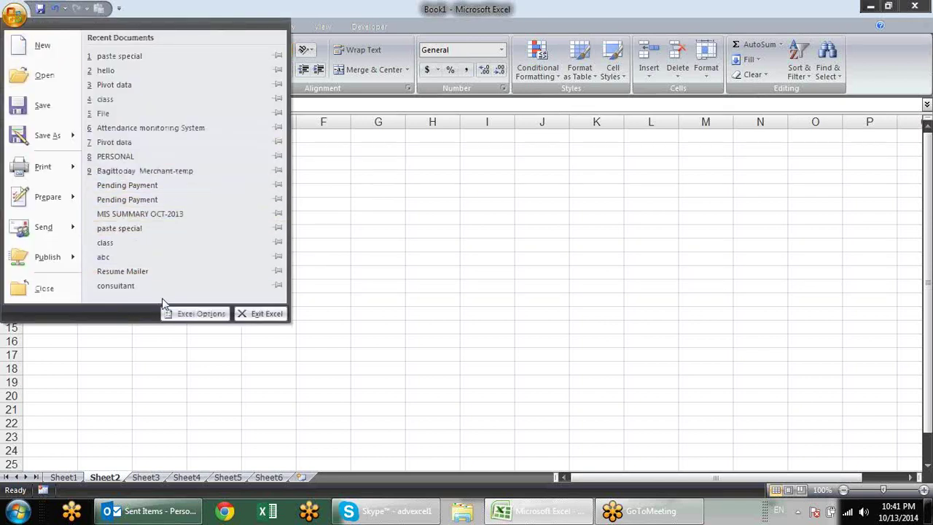
left_click(175, 323)
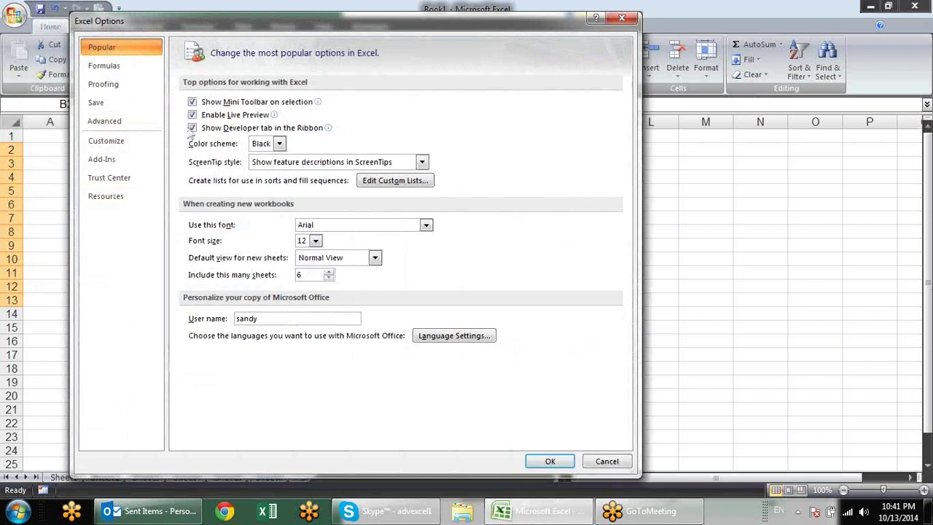
left_click(192, 115)
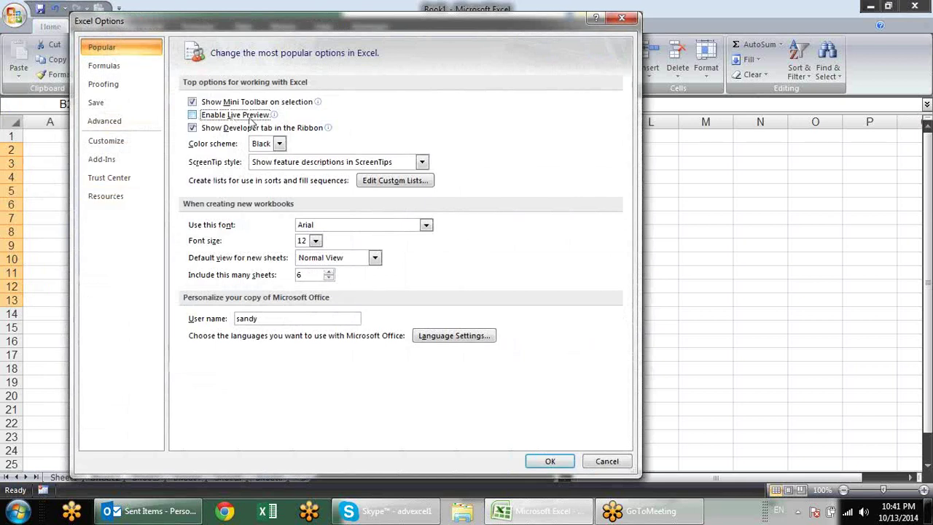
left_click(548, 461)
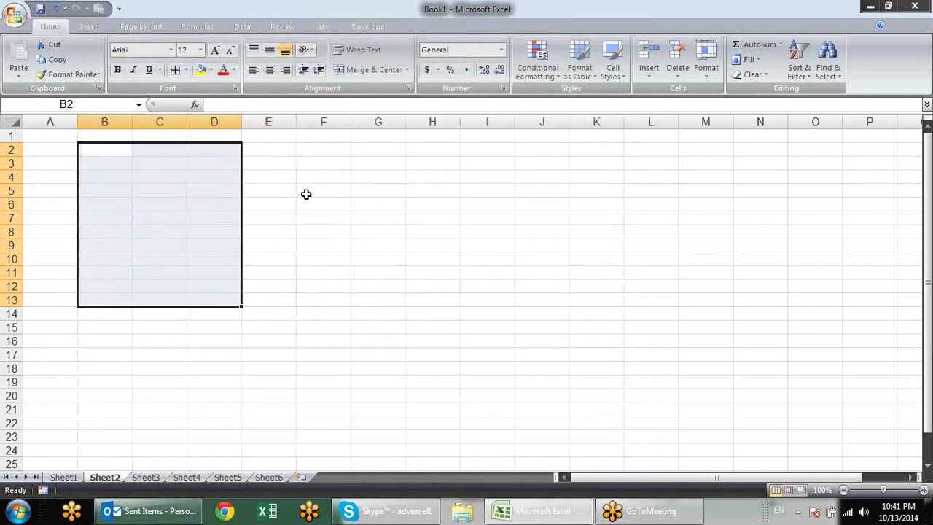
left_click(612, 58)
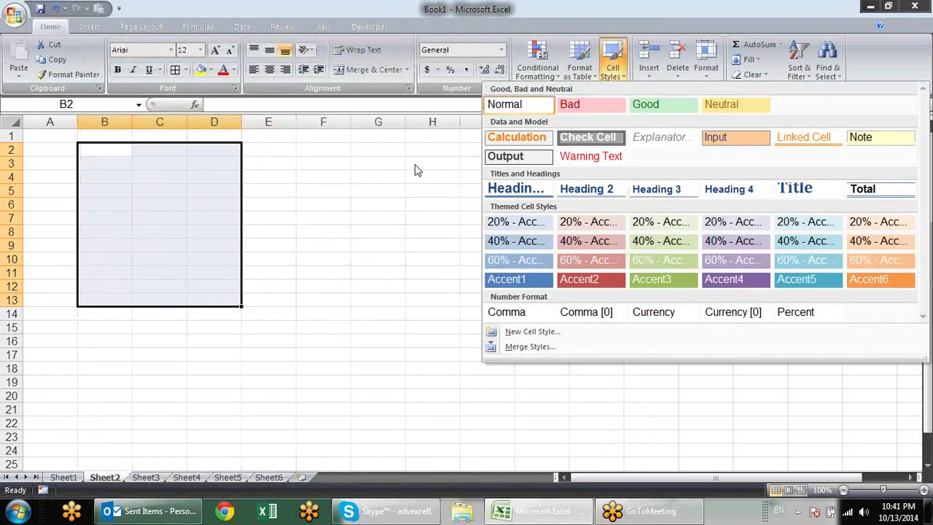
- Re-enable Live Preview in Excel Options
left_click(13, 15)
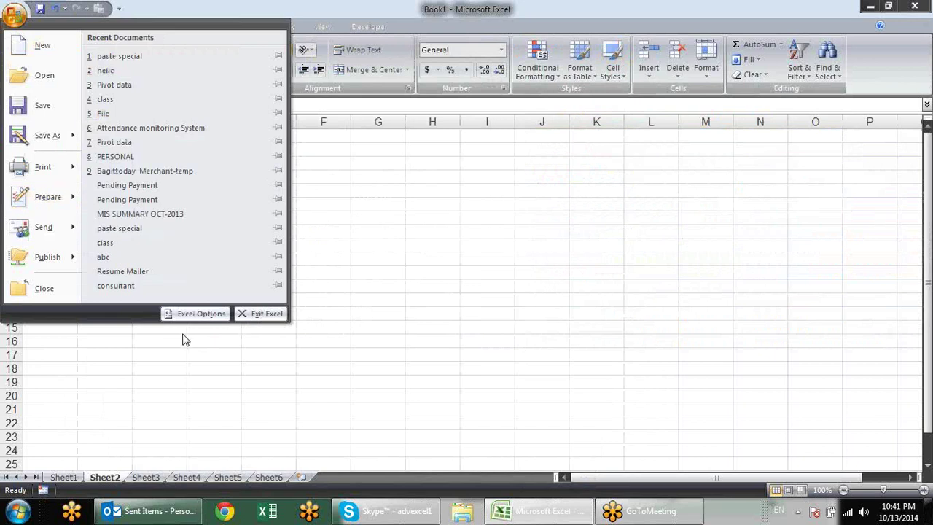
left_click(195, 310)
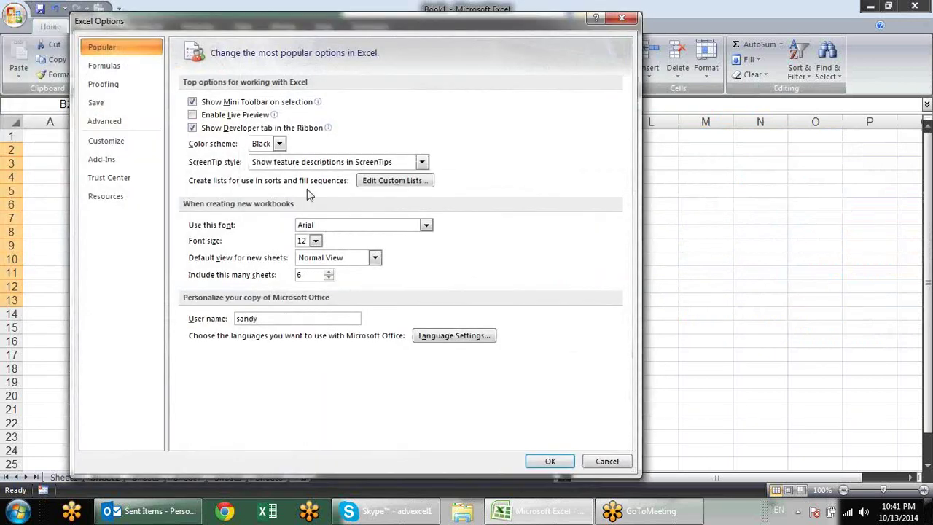
left_click(218, 116)
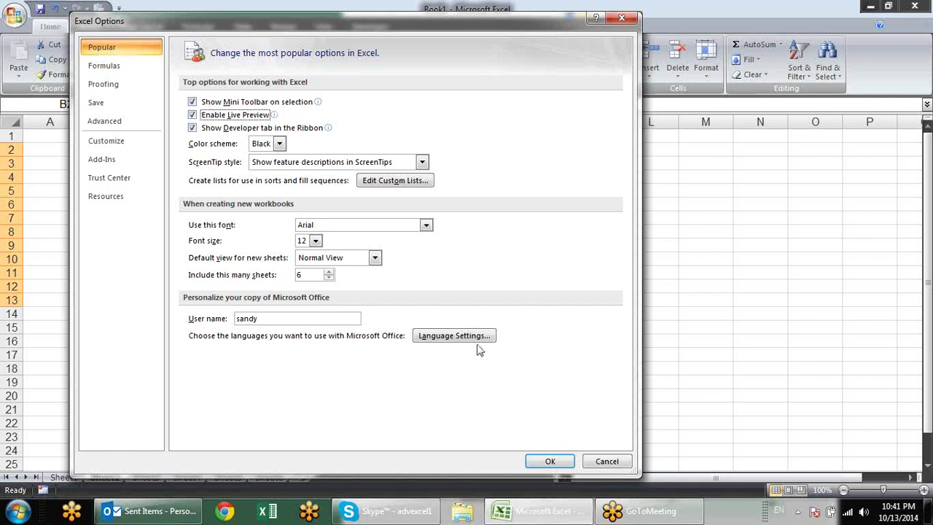
left_click(546, 462)
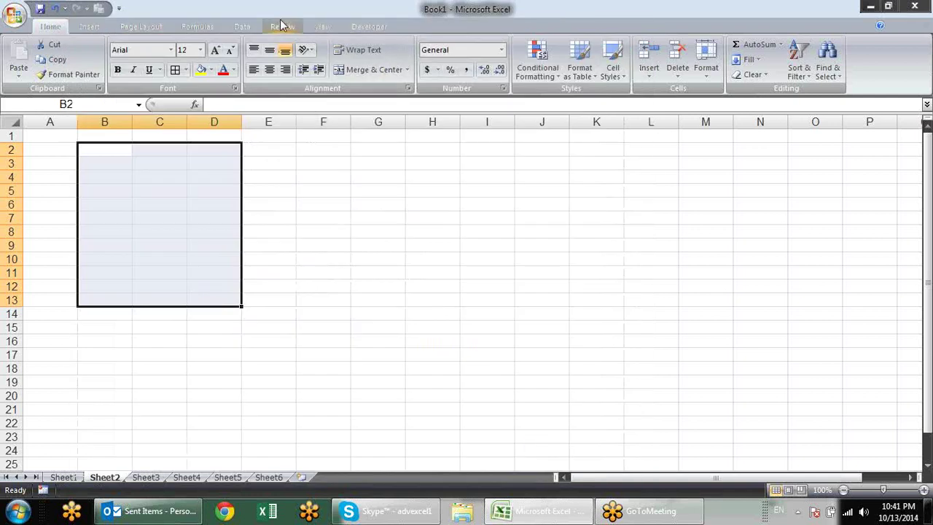
- View the Developer tab, untick and re-tick Show Developer tab in the Ribbon, then select F5
left_click(370, 27)
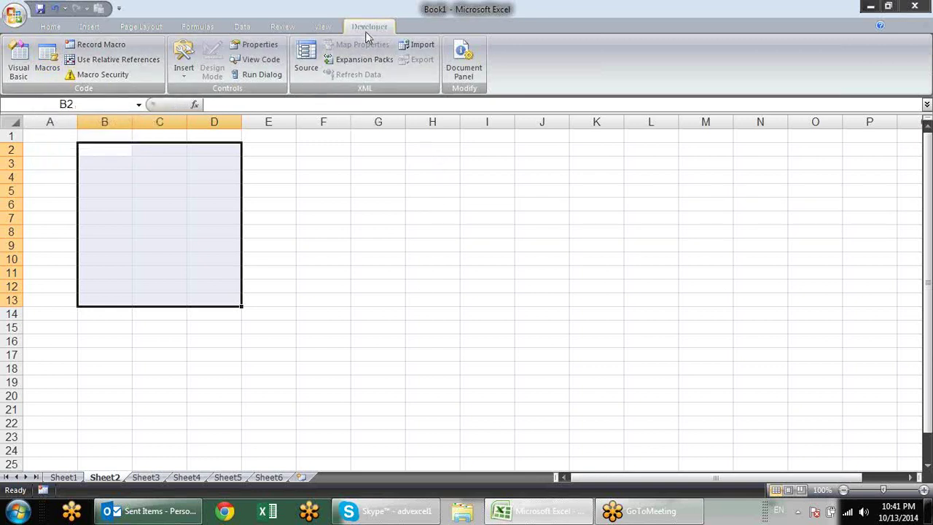
left_click(14, 14)
left_click(194, 313)
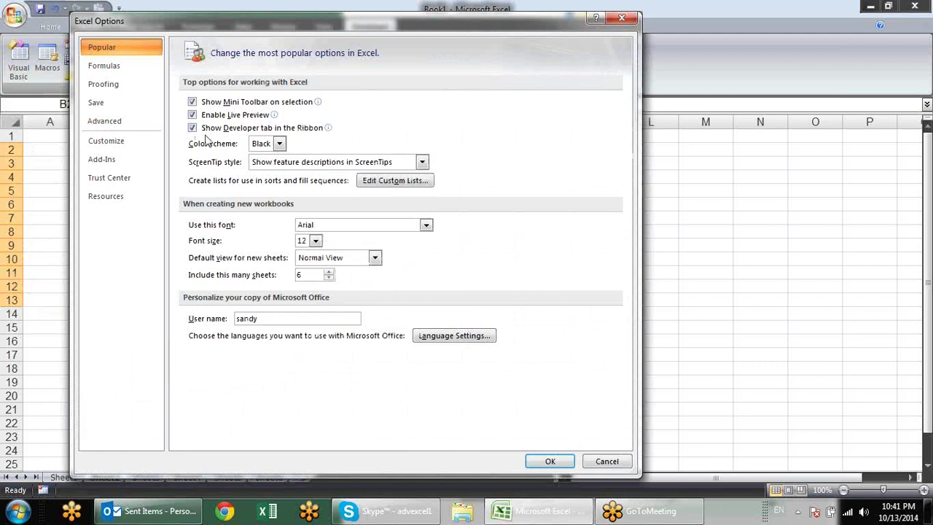
mouse_move(290, 133)
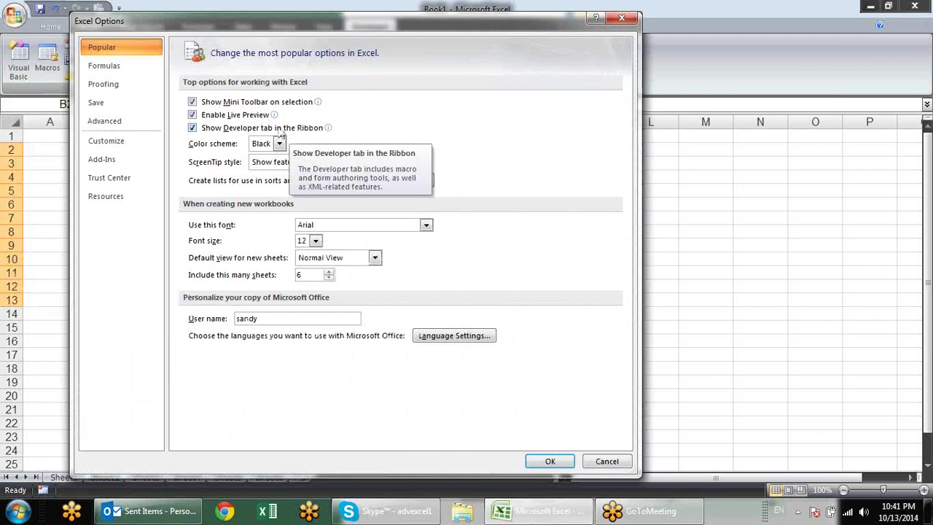
left_click(213, 134)
left_click(213, 133)
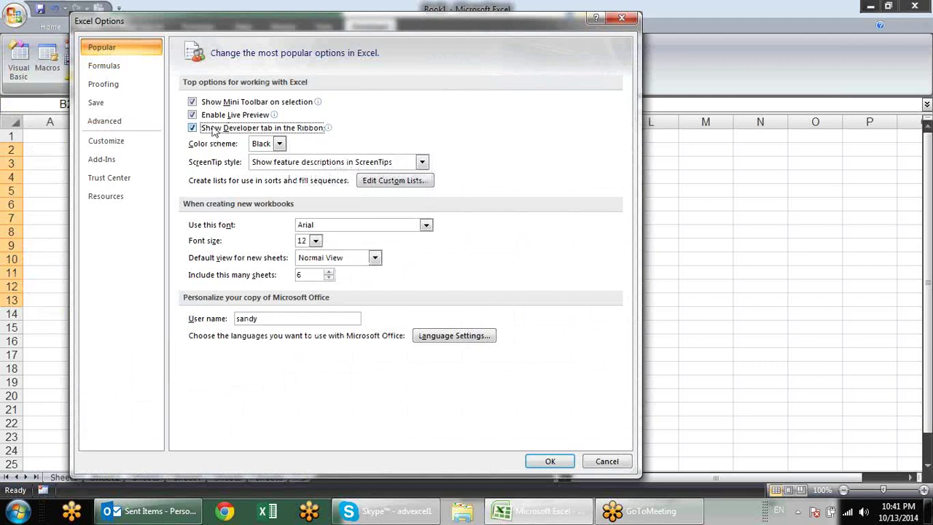
left_click(548, 462)
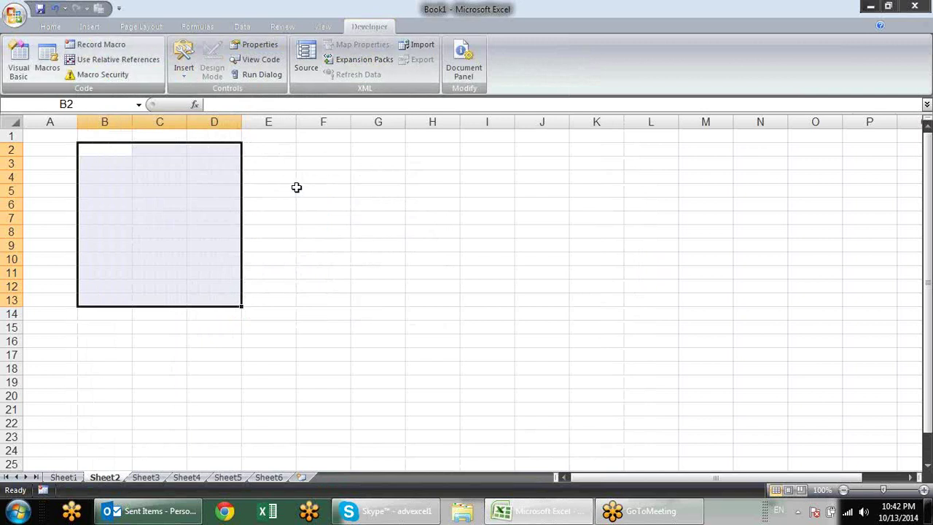
left_click(328, 191)
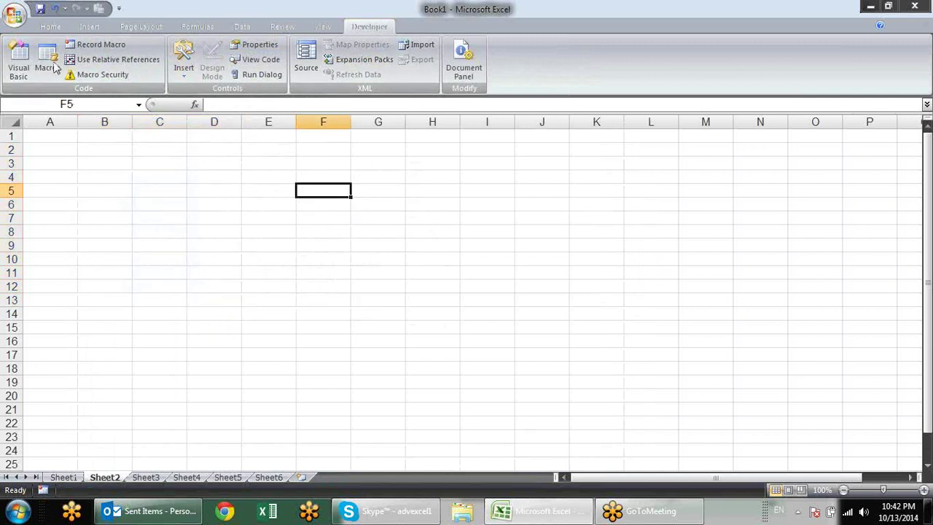
- Open Excel Options and check the new-workbook font list, keeping Arial
left_click(21, 20)
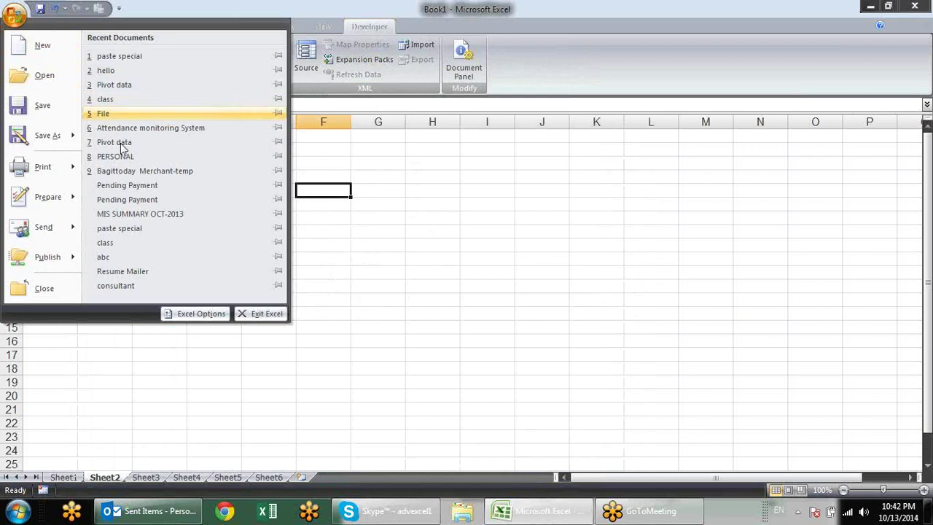
left_click(212, 320)
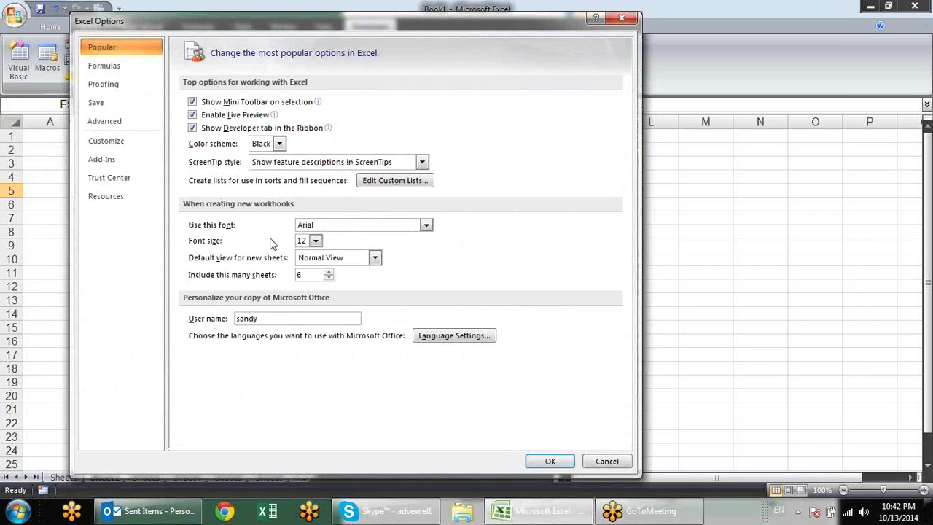
double_click(314, 226)
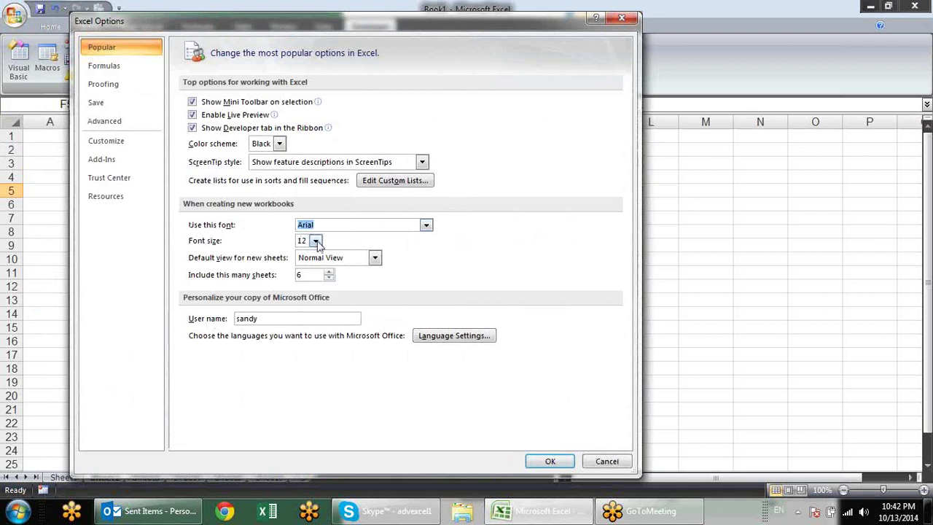
left_click(425, 226)
scroll(426, 226, "down", 5)
left_click(425, 225)
left_click(426, 226)
left_click(425, 226)
- Keep Normal View as the default view and check the sheet count of 6
left_click(370, 260)
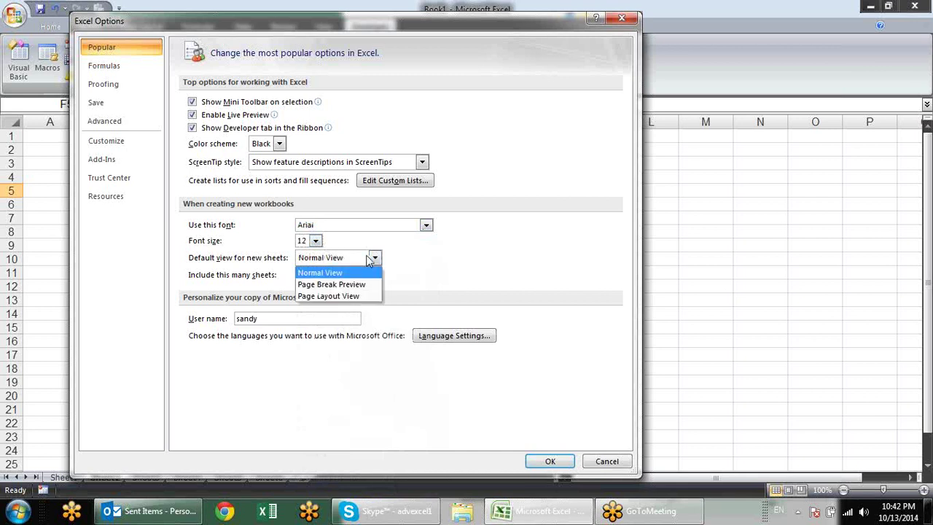
left_click(438, 272)
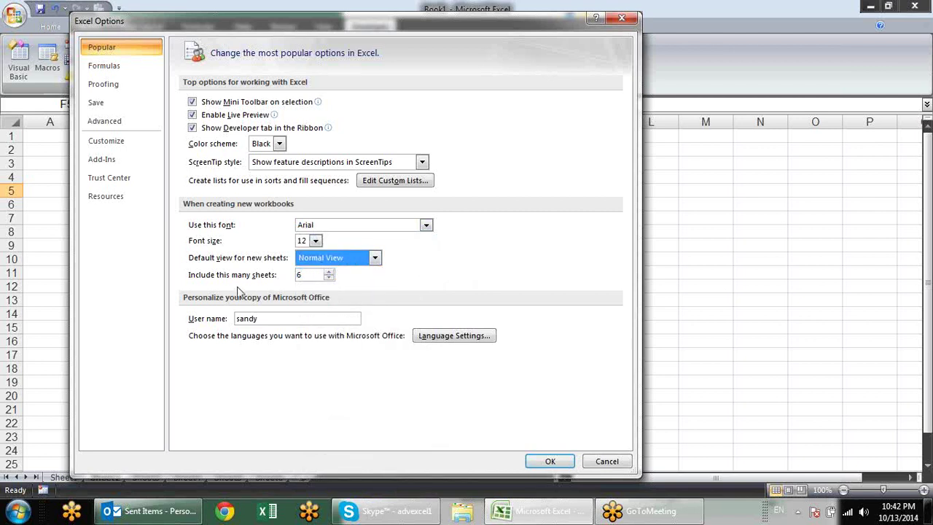
left_click(300, 276)
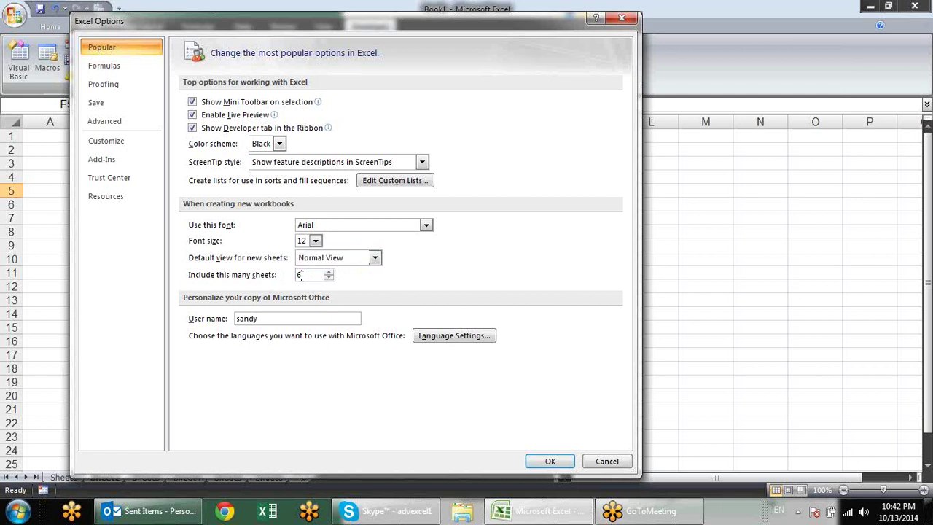
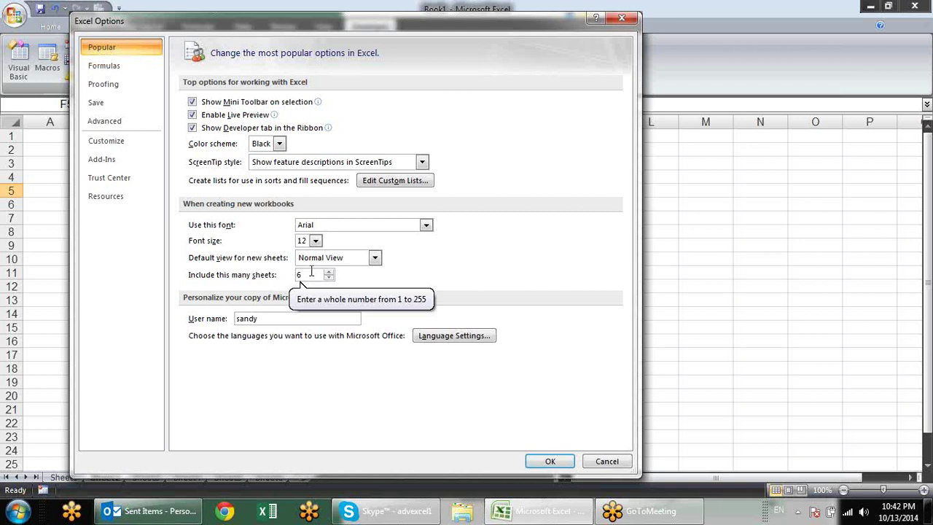
- Confirm the six-sheet default, then change the Excel colour scheme from Black to Blue
left_click(550, 460)
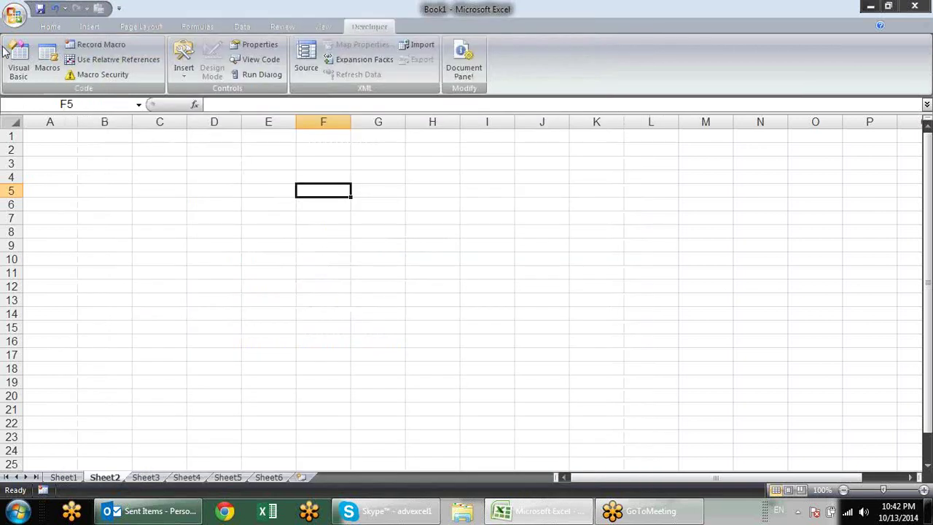
left_click(14, 15)
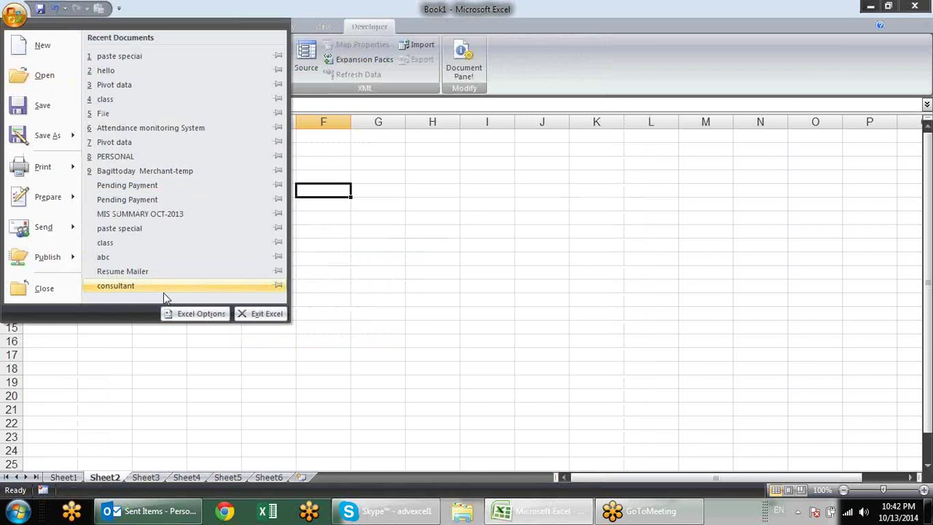
left_click(201, 318)
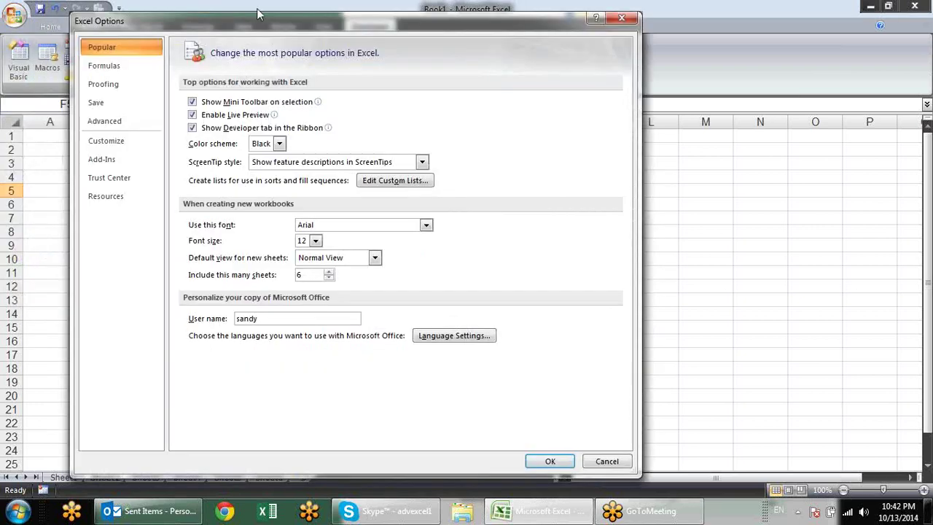
left_click_drag(259, 29, 466, 97)
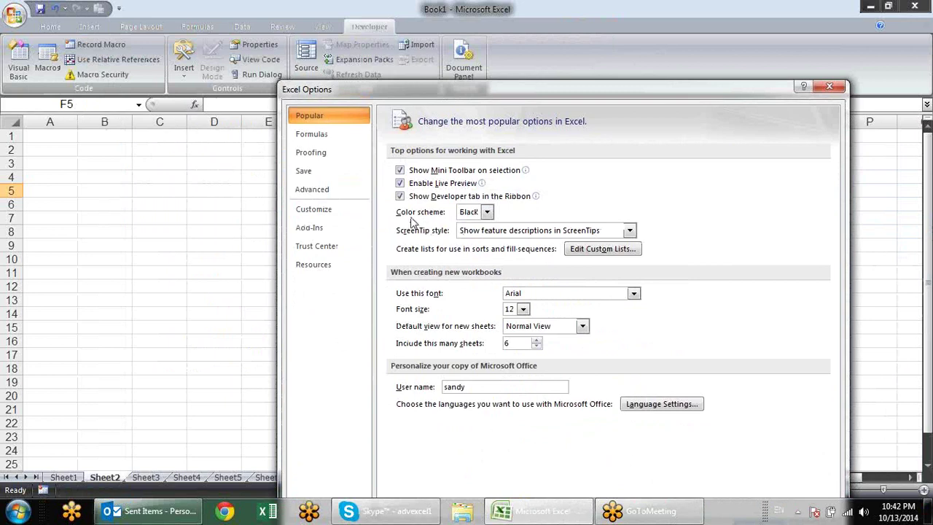
left_click(486, 212)
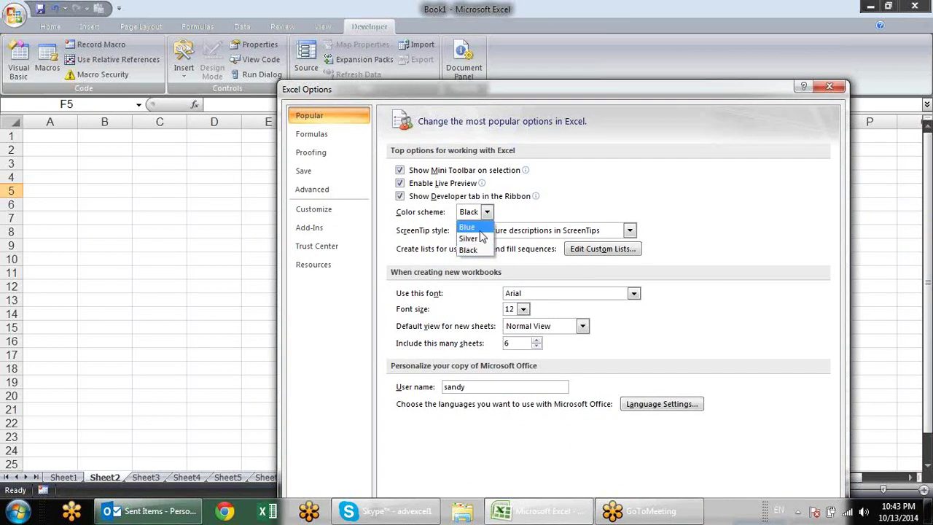
left_click(466, 227)
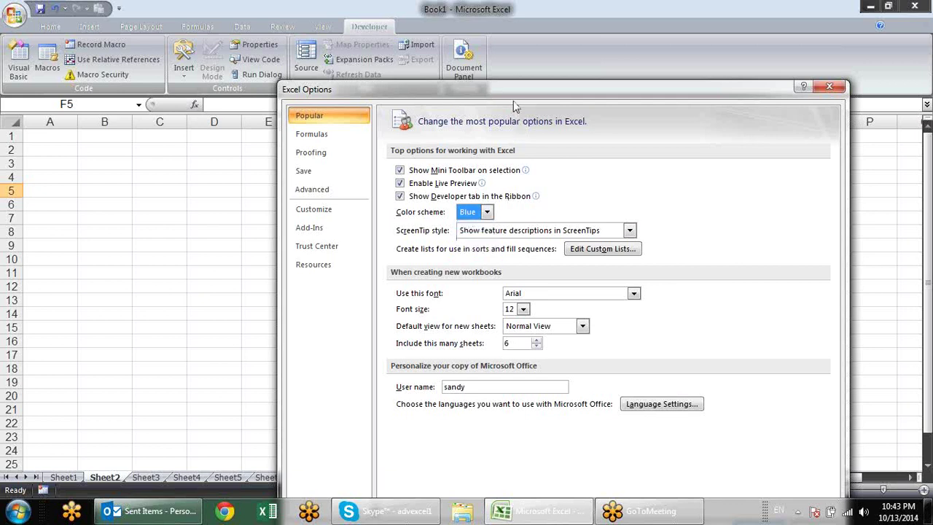
left_click_drag(511, 94, 478, 26)
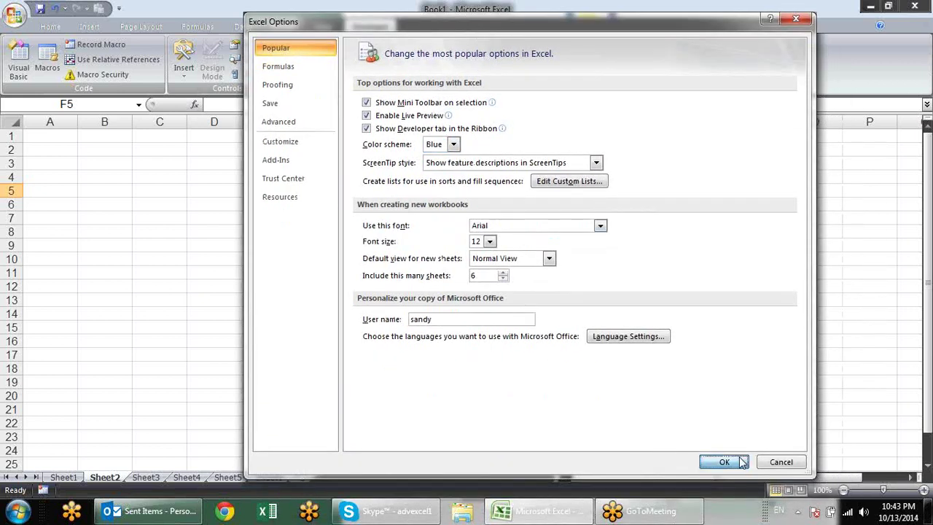
left_click(724, 461)
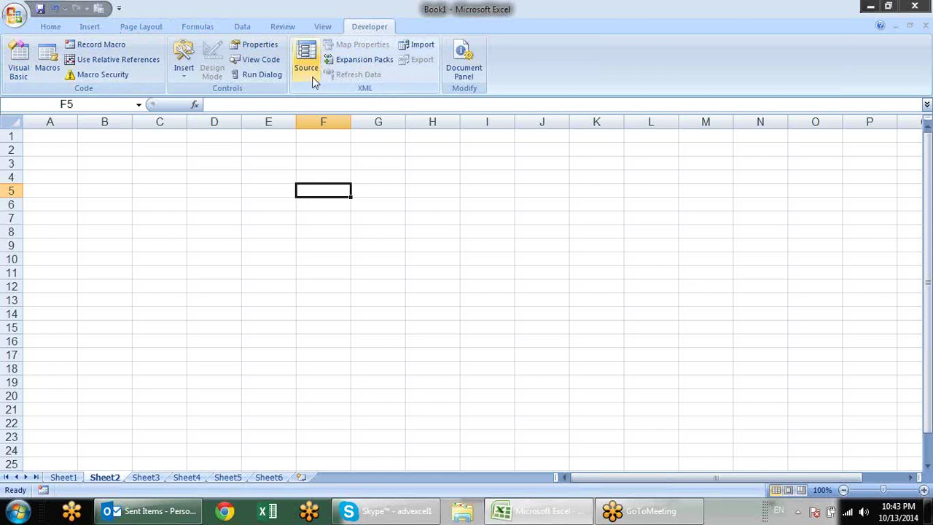
- Switch the ribbon to the Home tab
left_click(25, 15)
left_click(377, 273)
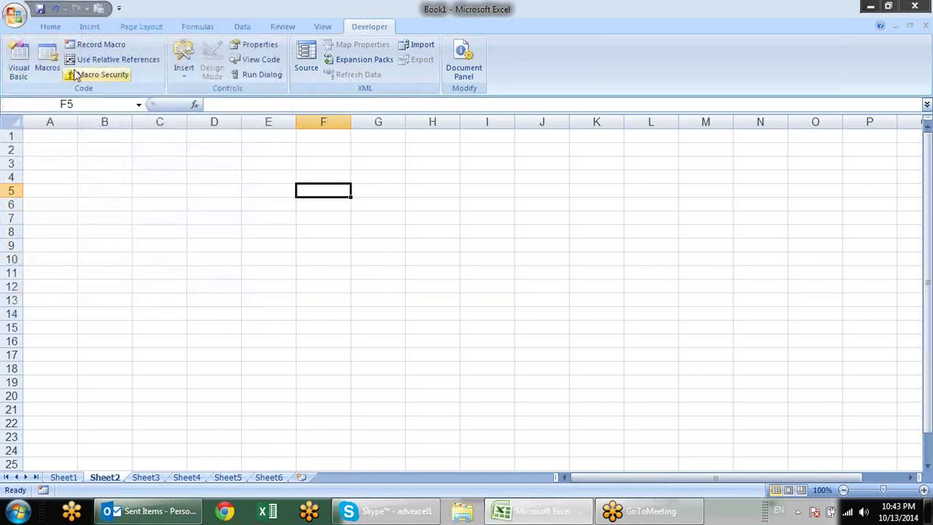
left_click(51, 27)
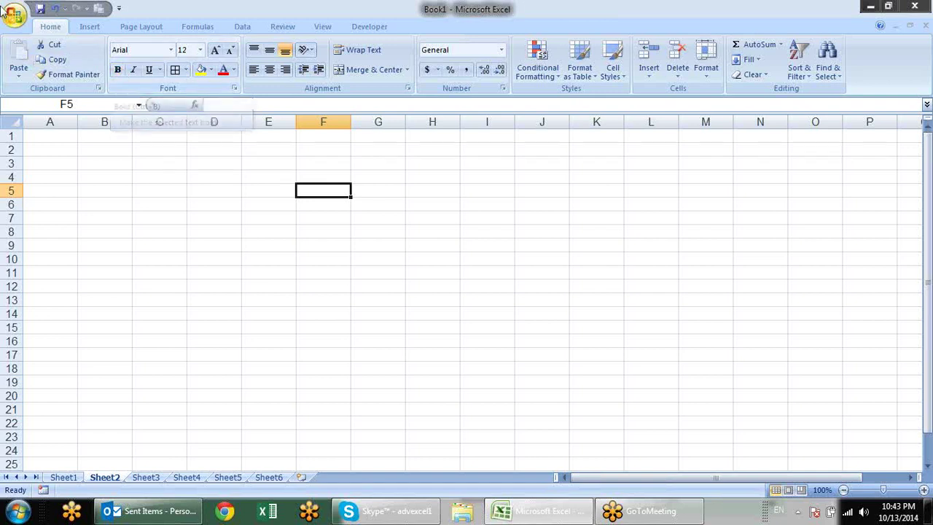
- Keep the ScreenTip style on 'Show feature descriptions in ScreenTips' and close Excel Options
left_click(14, 14)
left_click(191, 313)
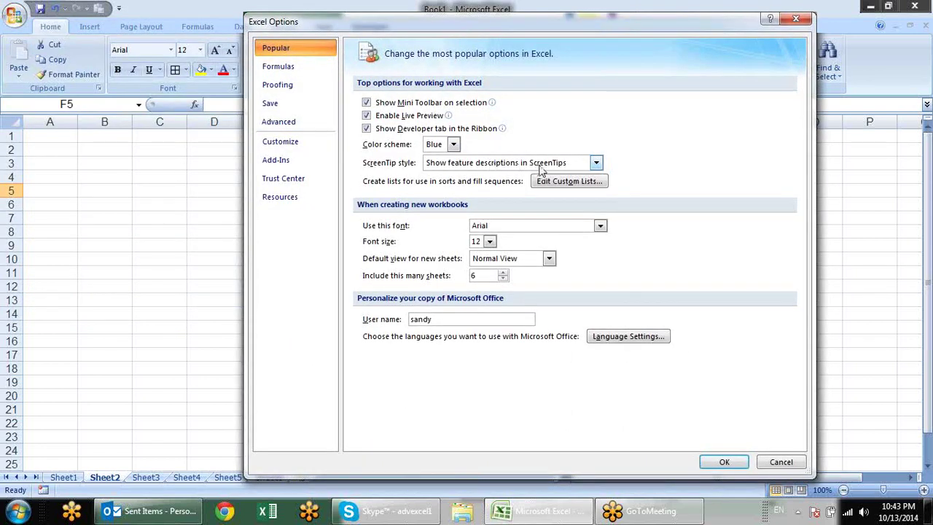
left_click(596, 164)
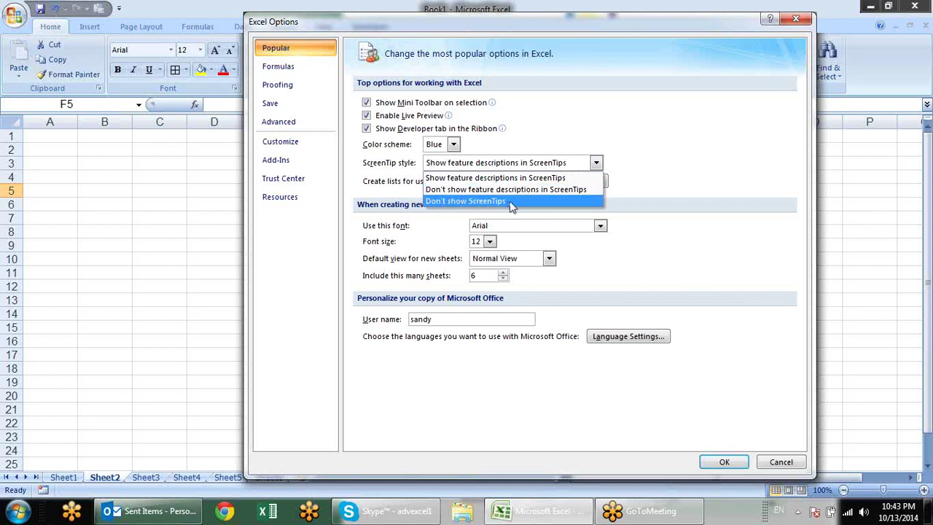
left_click(531, 178)
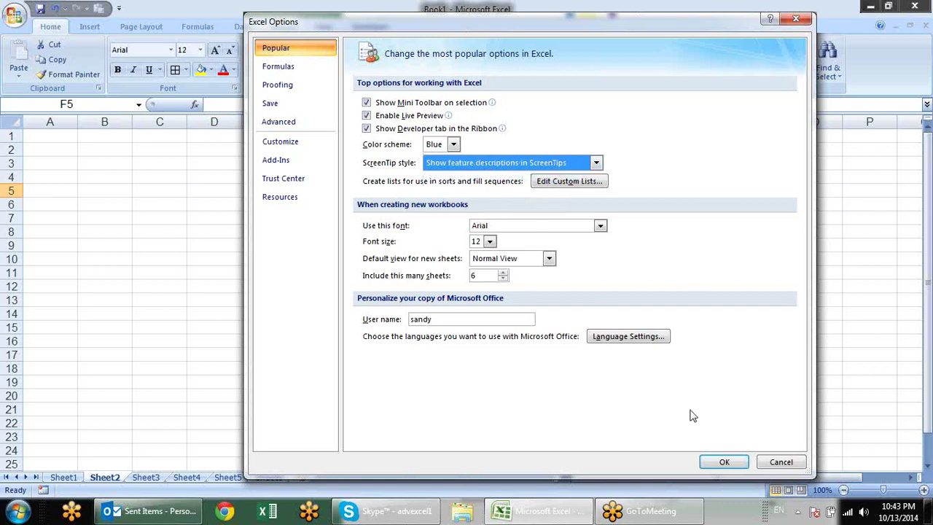
left_click(721, 461)
left_click(293, 140)
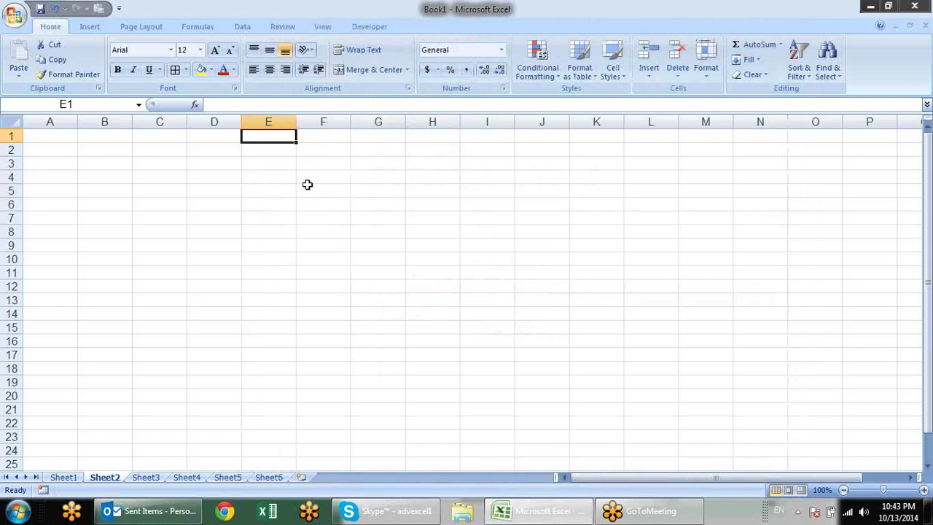
type("sandeep")
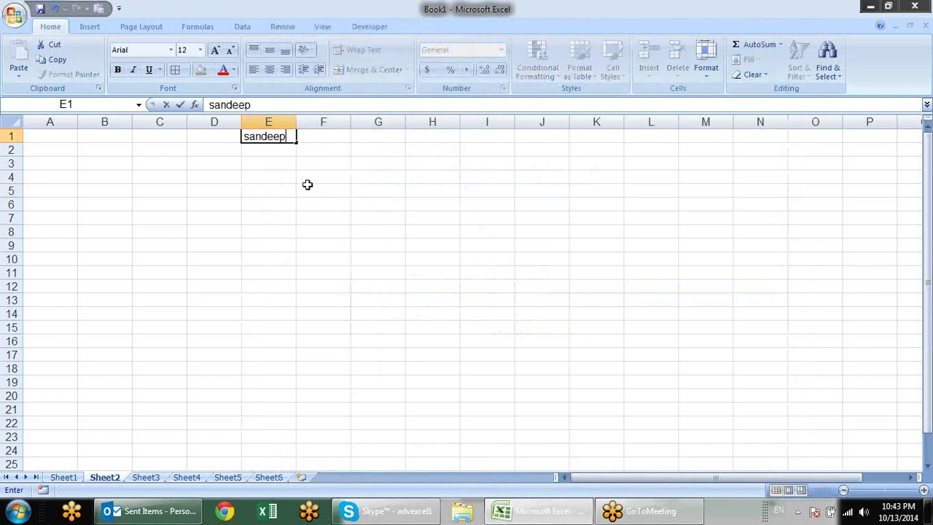
key("Return")
left_click(286, 137)
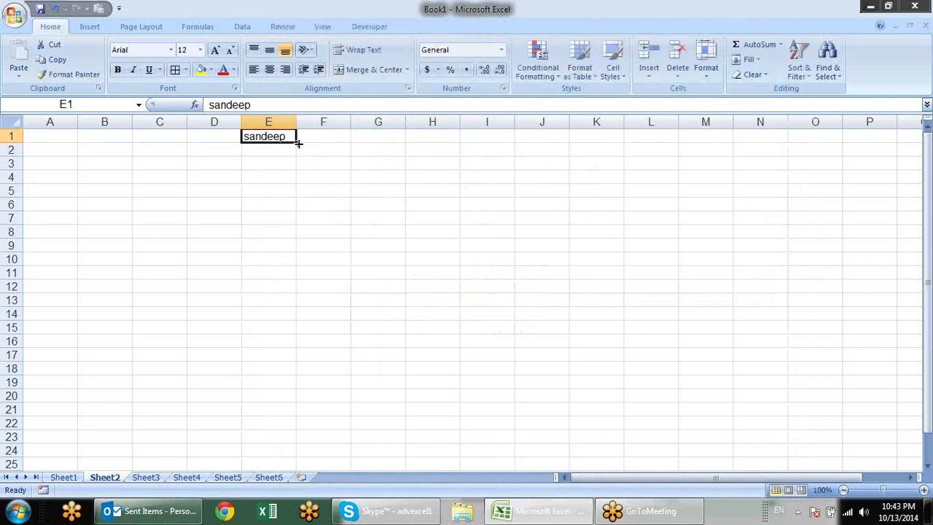
left_click_drag(296, 143, 300, 306)
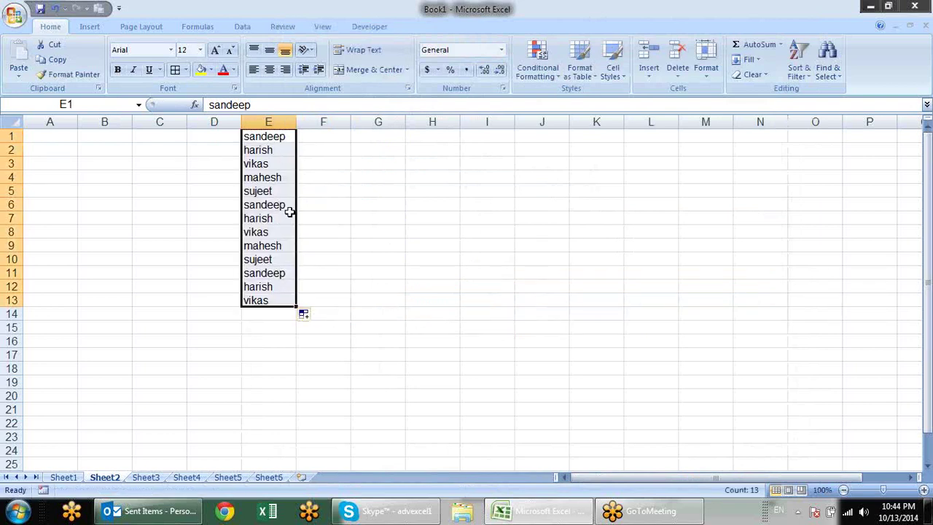
left_click(327, 138)
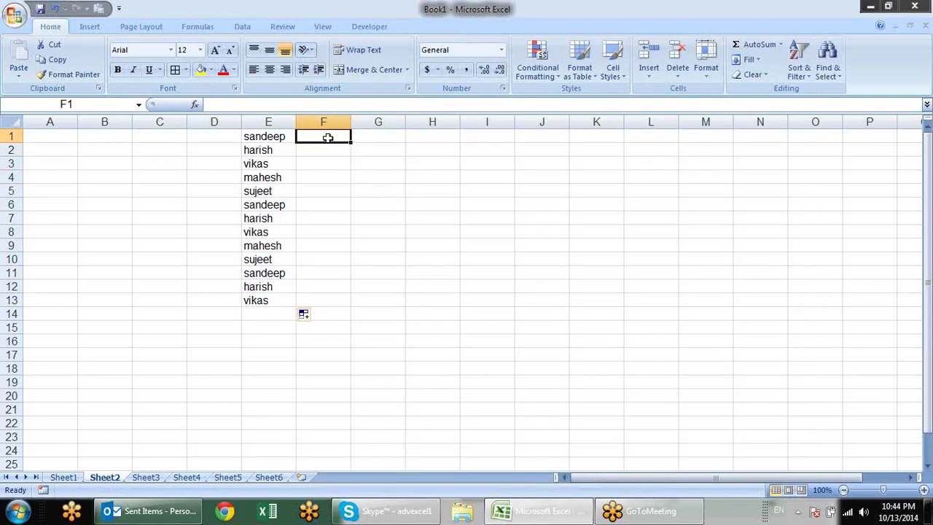
type("palwa")
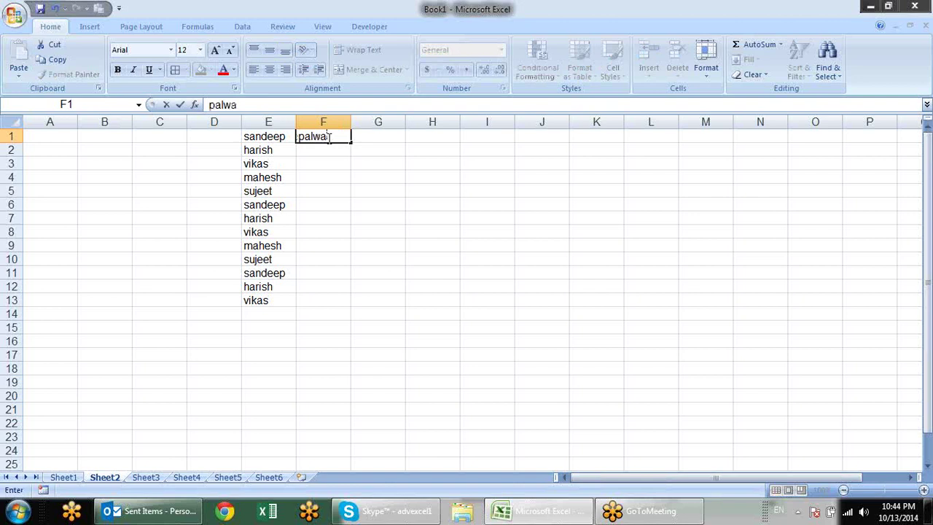
type("l")
key("Return")
left_click(327, 137)
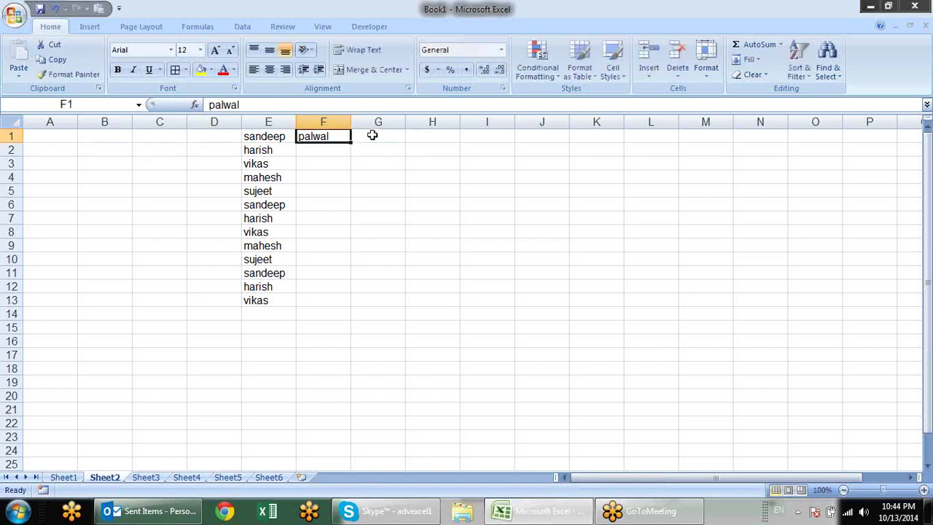
left_click_drag(351, 143, 358, 376)
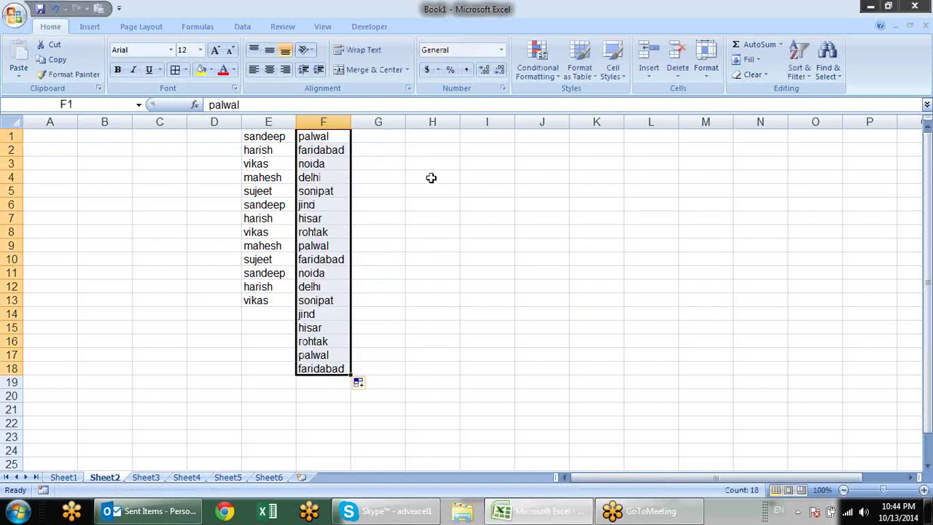
left_click(395, 137)
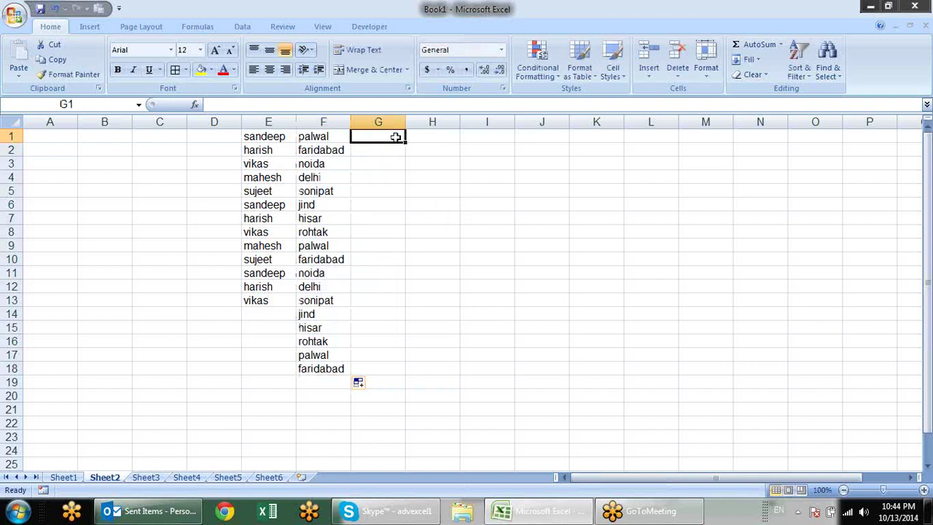
type("rice")
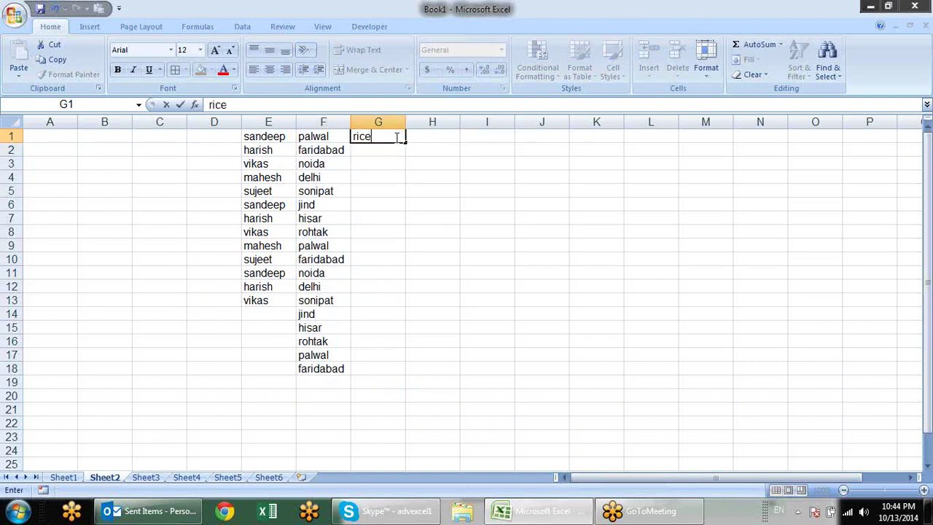
key("Return")
left_click(395, 137)
left_click_drag(400, 138, 408, 288)
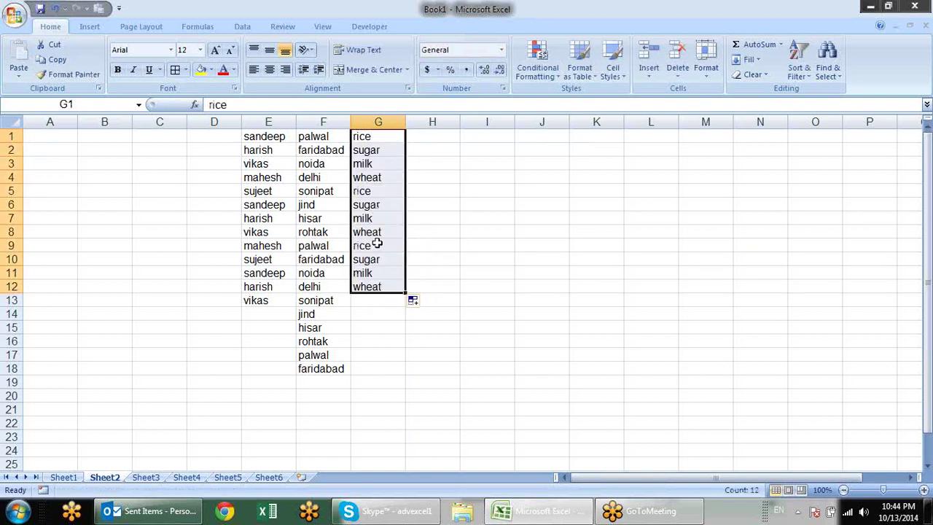
left_click(425, 185)
left_click_drag(389, 139, 380, 287)
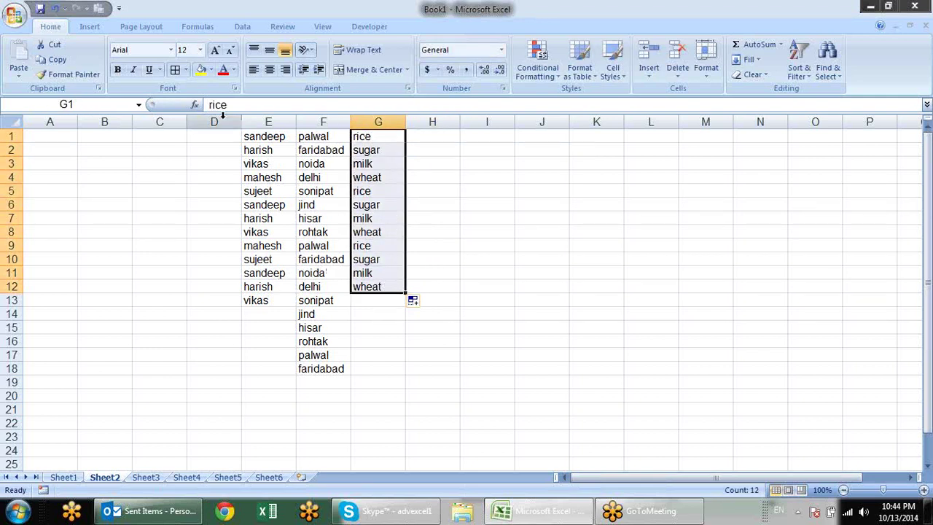
left_click_drag(251, 114, 390, 137)
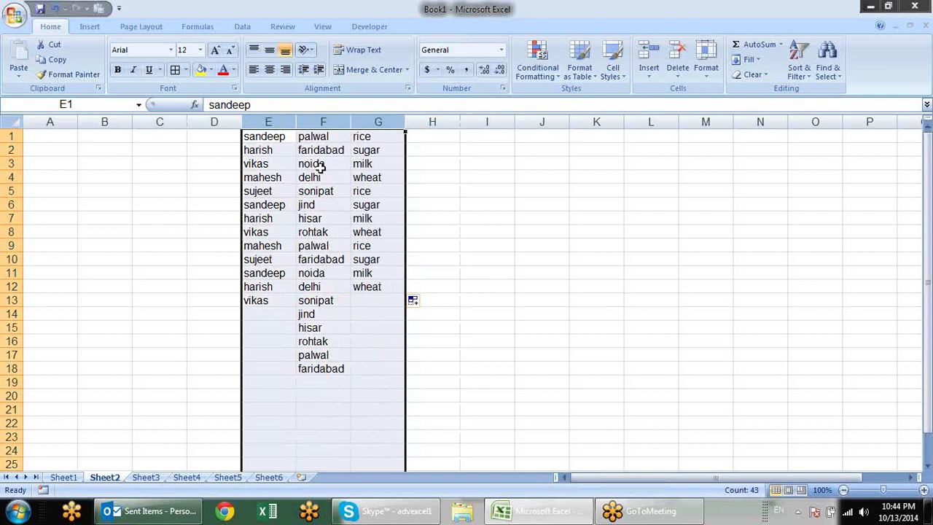
right_click(359, 118)
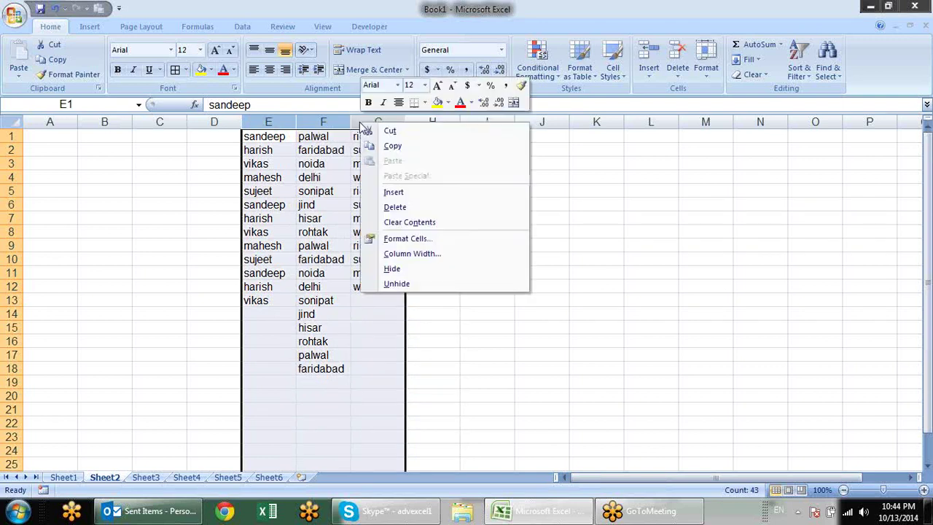
left_click(393, 209)
left_click(300, 162)
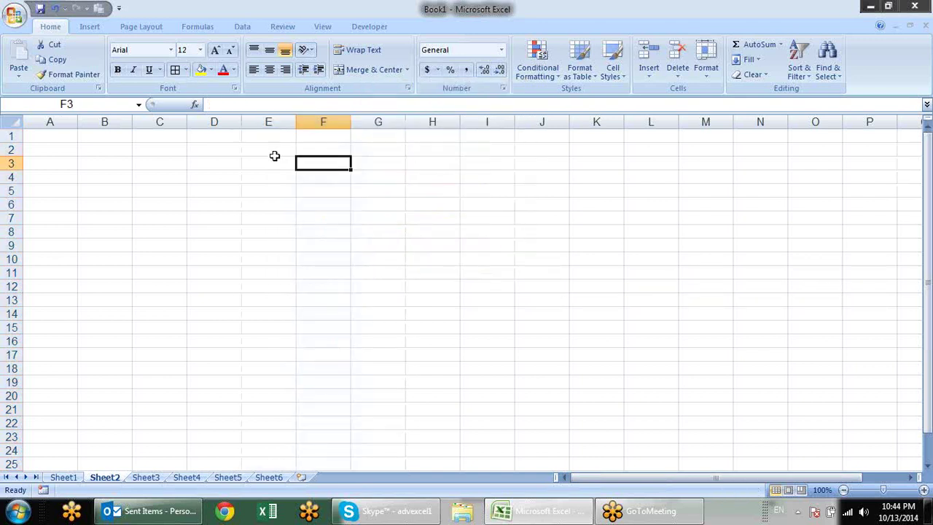
left_click(273, 152)
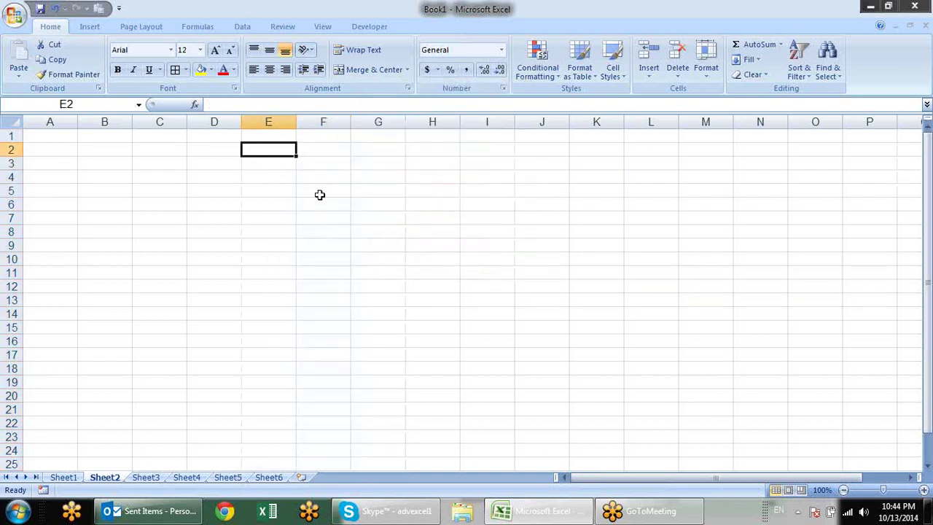
type("jan")
key("Return")
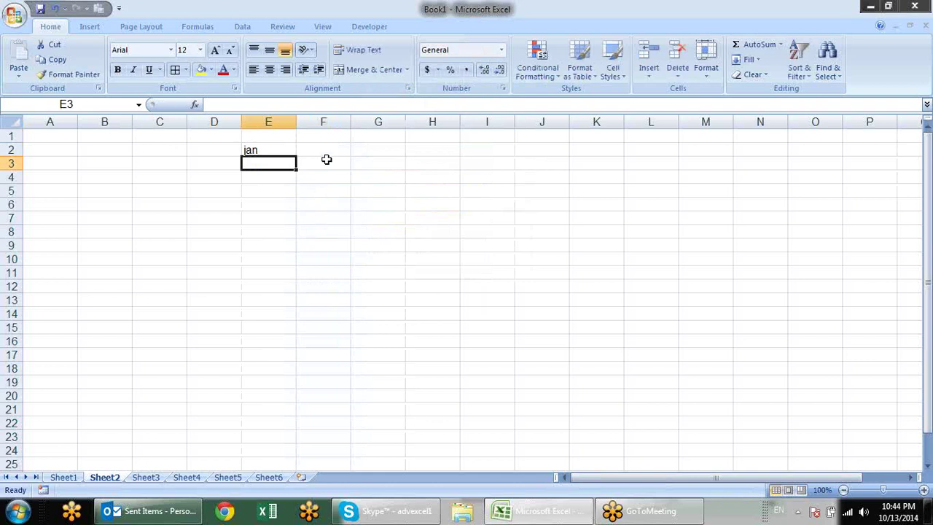
left_click(267, 150)
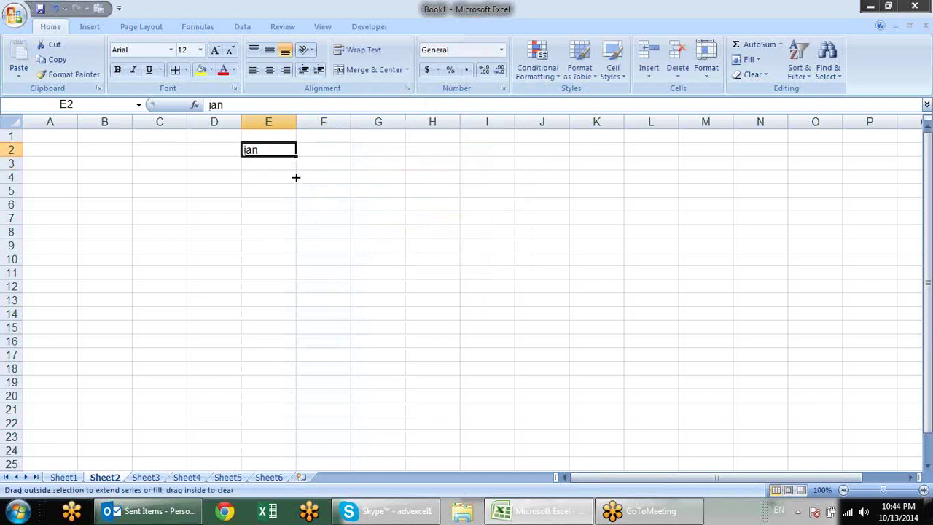
left_click_drag(294, 157, 291, 383)
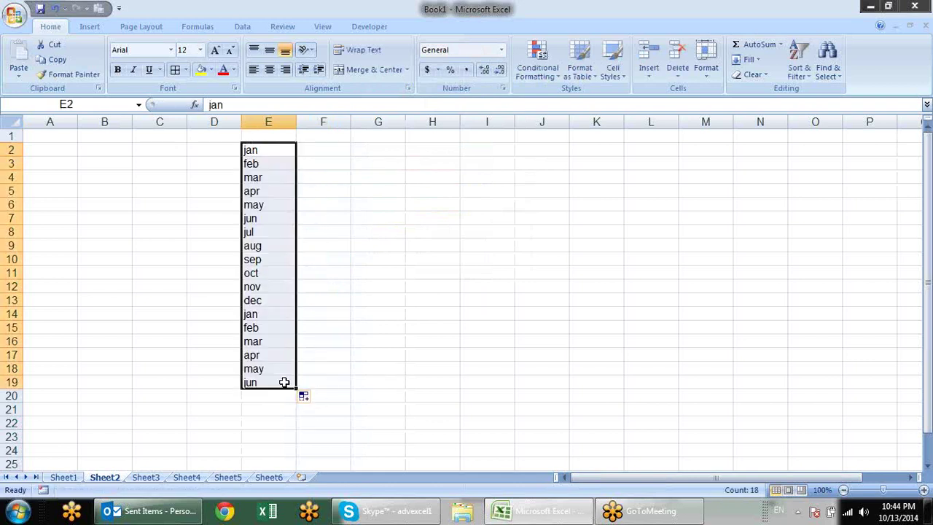
left_click(318, 150)
type("a")
key("Return")
key("Return")
type("b")
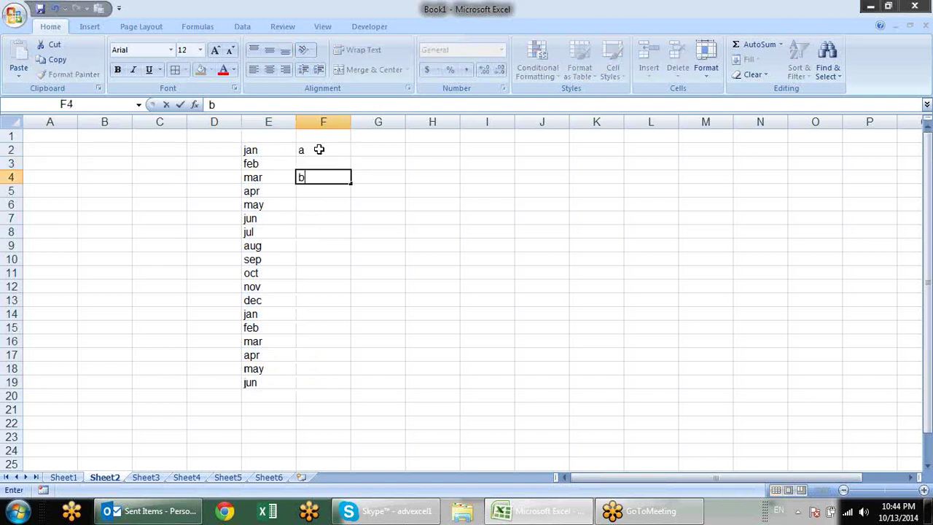
key("Escape")
left_click(318, 163)
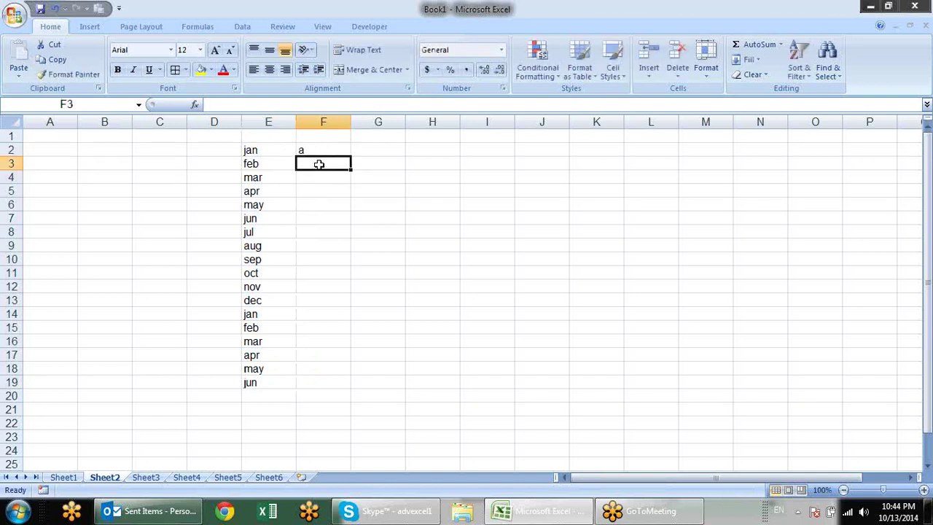
type("b")
key("Return")
left_click_drag(323, 152, 342, 163)
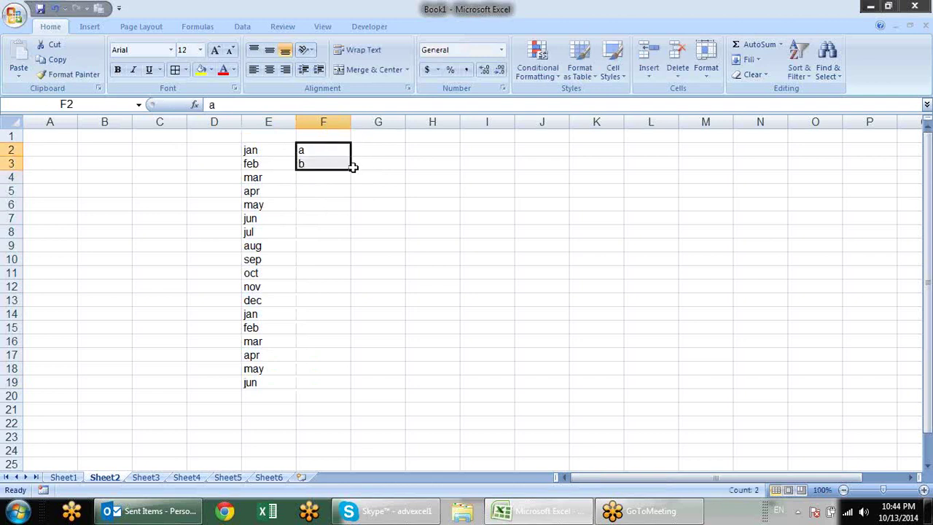
left_click_drag(350, 168, 352, 401)
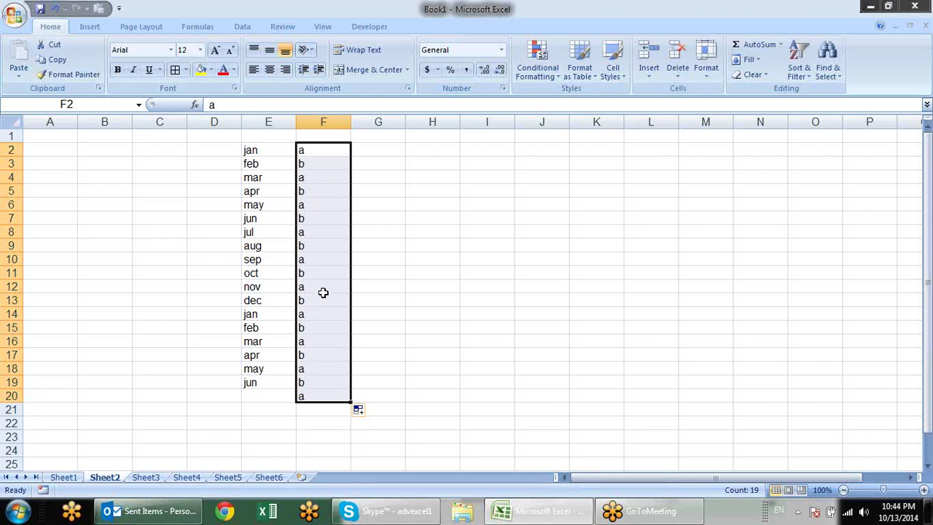
key("Delete")
left_click(467, 221)
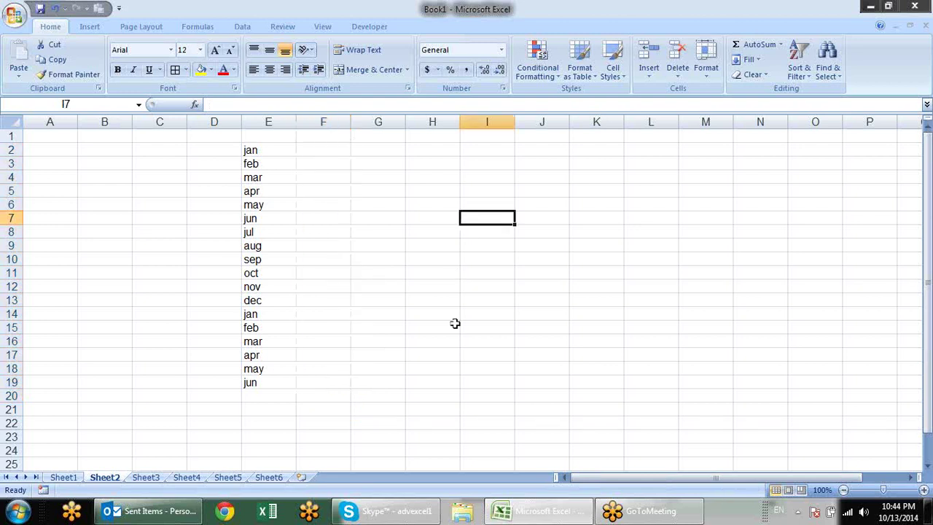
left_click(285, 153)
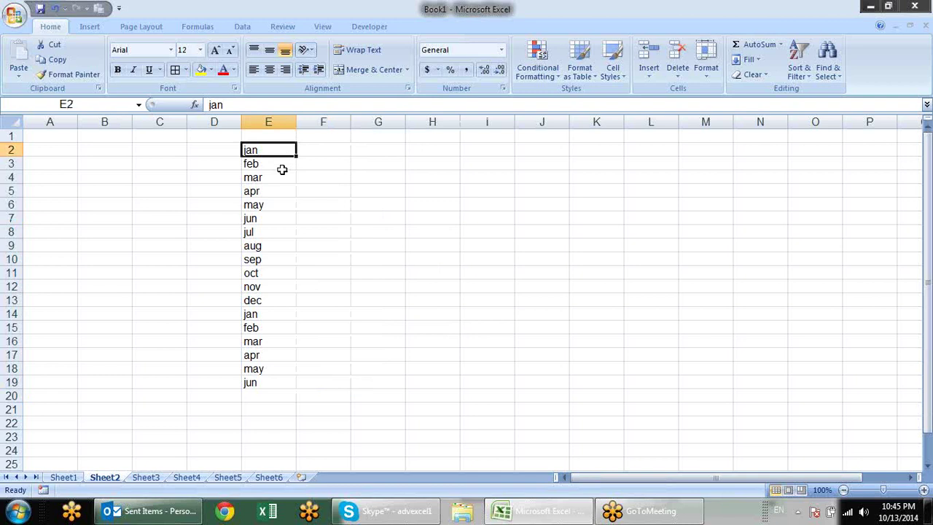
left_click(282, 168)
left_click(267, 192)
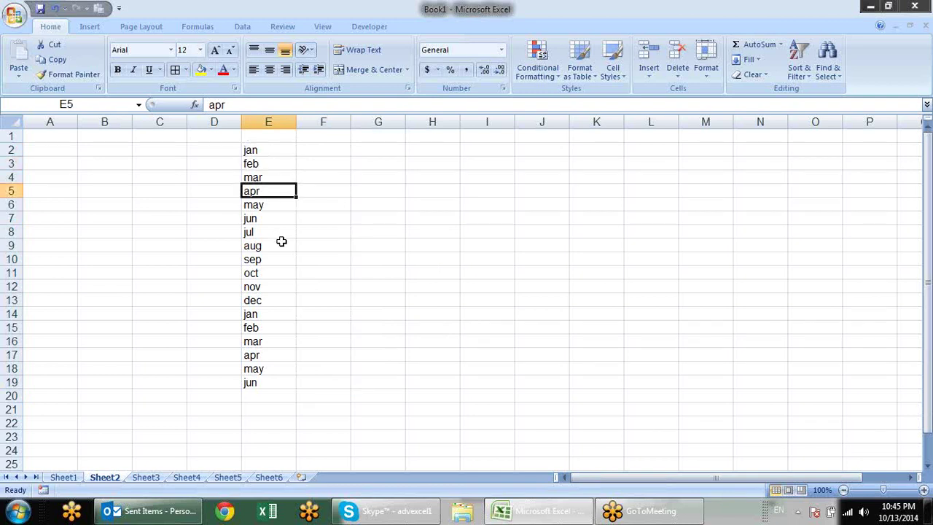
- Open Custom Lists and browse the built-in weekday and month name lists
left_click(14, 14)
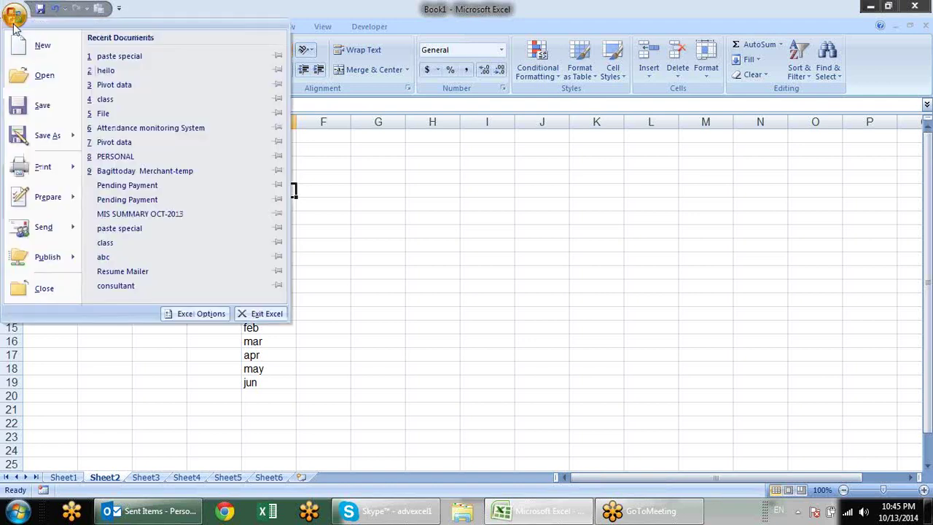
left_click(192, 314)
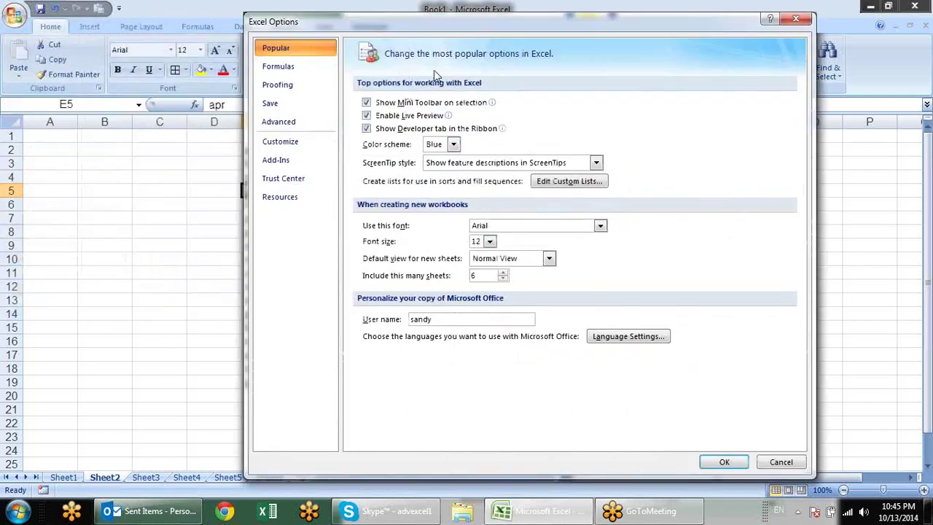
left_click(594, 183)
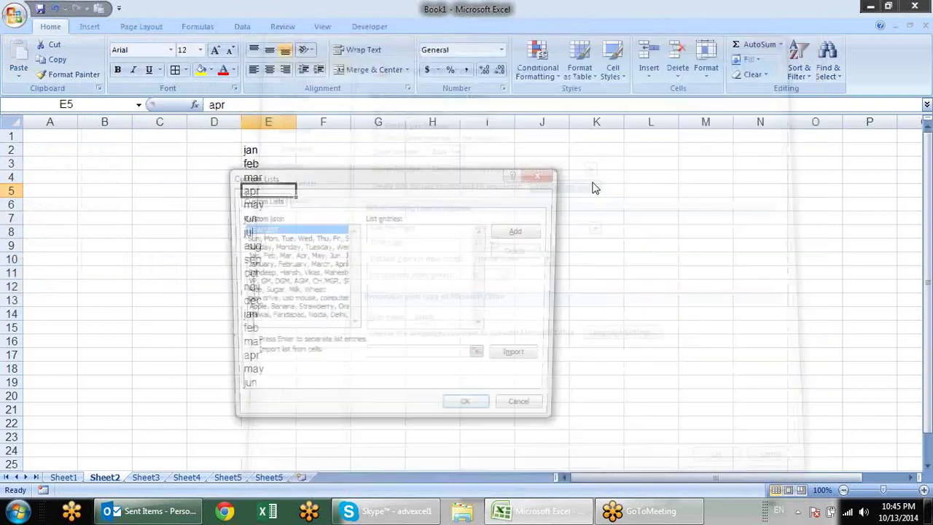
left_click_drag(420, 173, 545, 115)
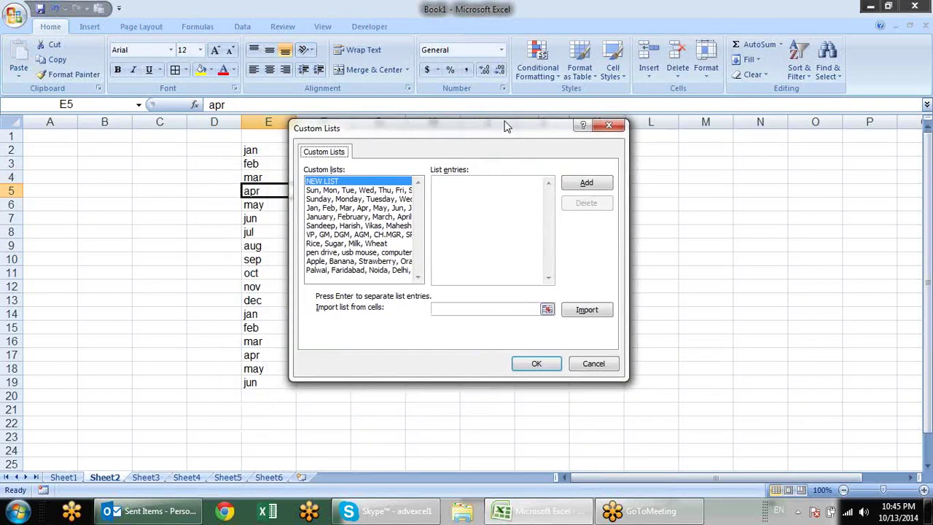
left_click(397, 180)
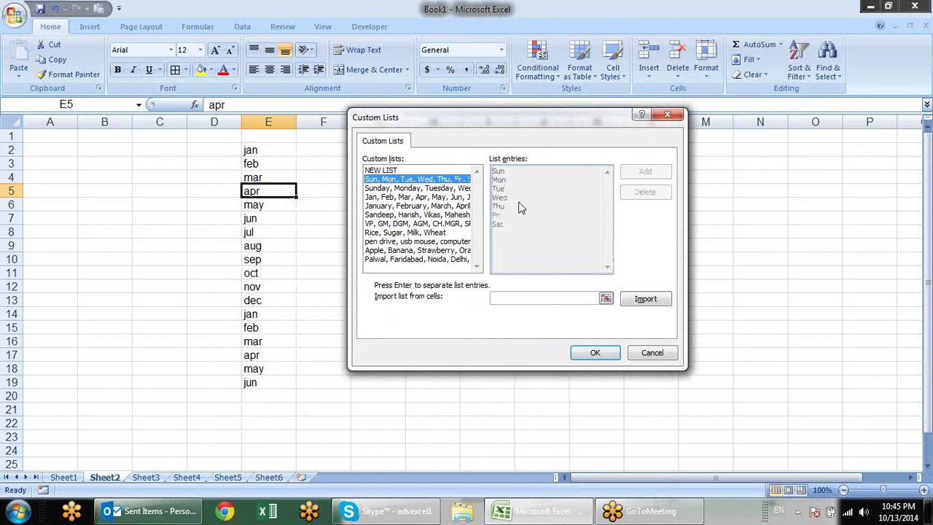
left_click(448, 197)
left_click(443, 188)
left_click(442, 197)
left_click(440, 205)
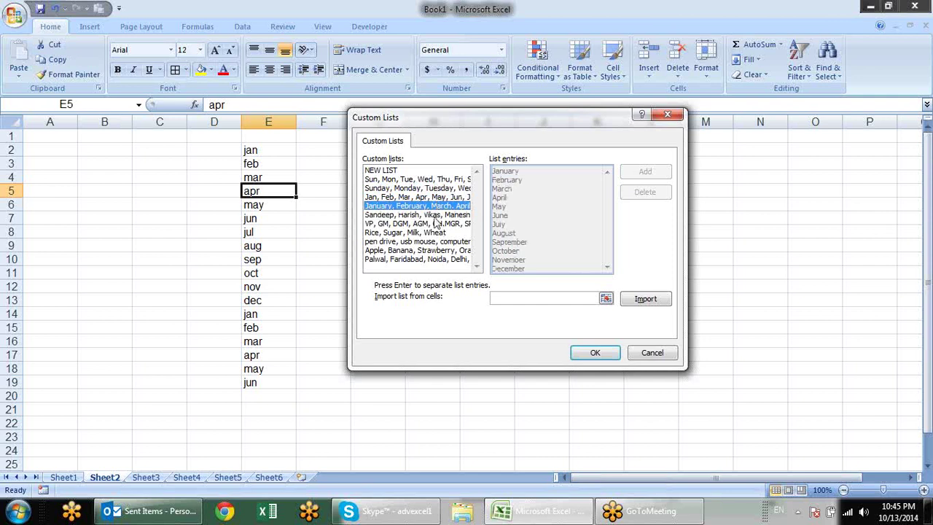
- Extend the first-names list with one more name and add it as a six-name list
left_click(440, 215)
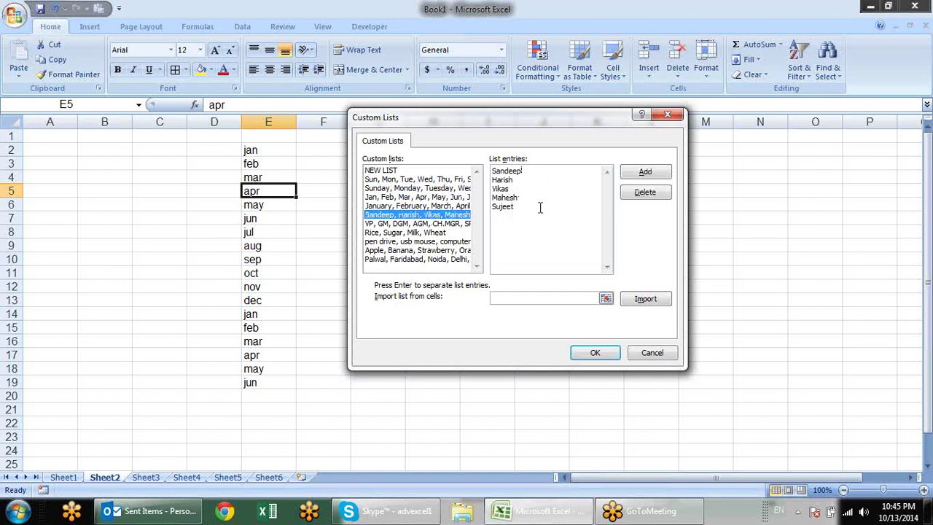
key("Return")
left_click(650, 172)
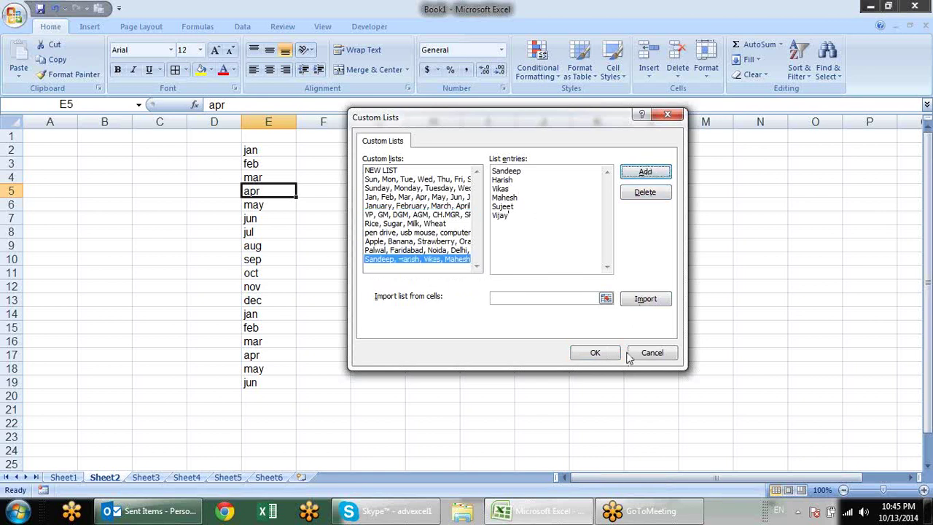
left_click(599, 357)
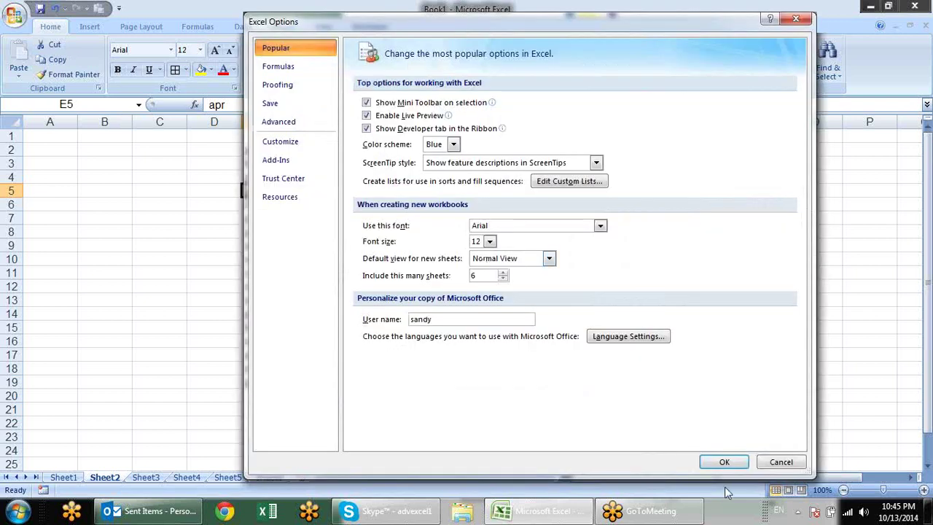
- Enter the list's first name in H3, autofill it down to H13, and bold H8
left_click(718, 463)
type("sandeep")
key("Return")
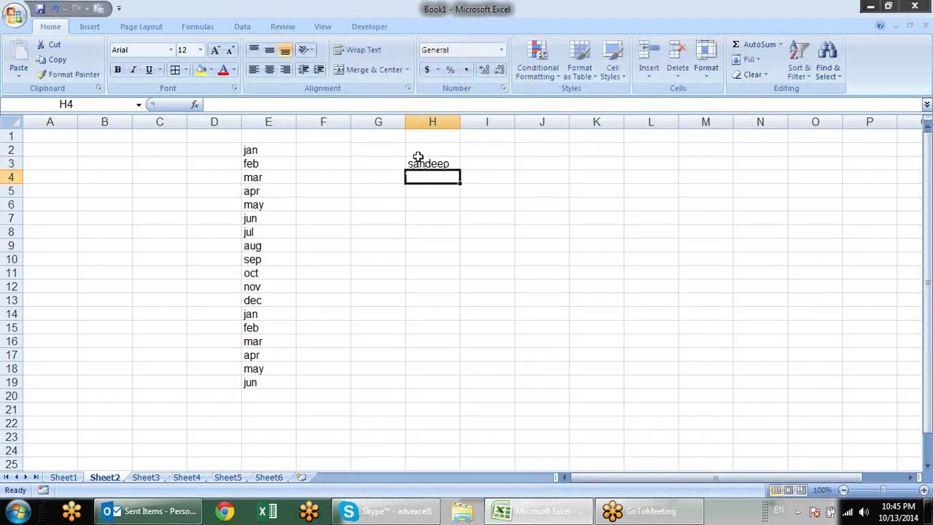
left_click(426, 162)
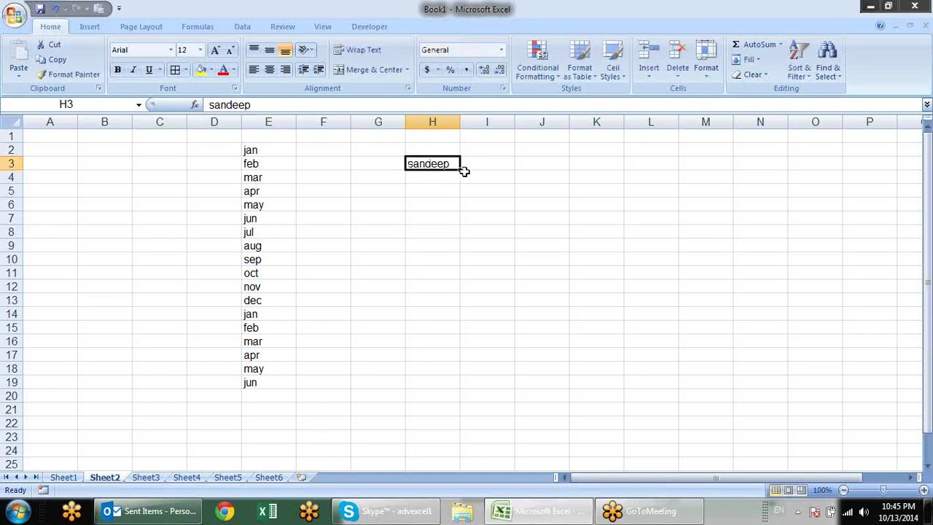
left_click_drag(459, 168, 465, 292)
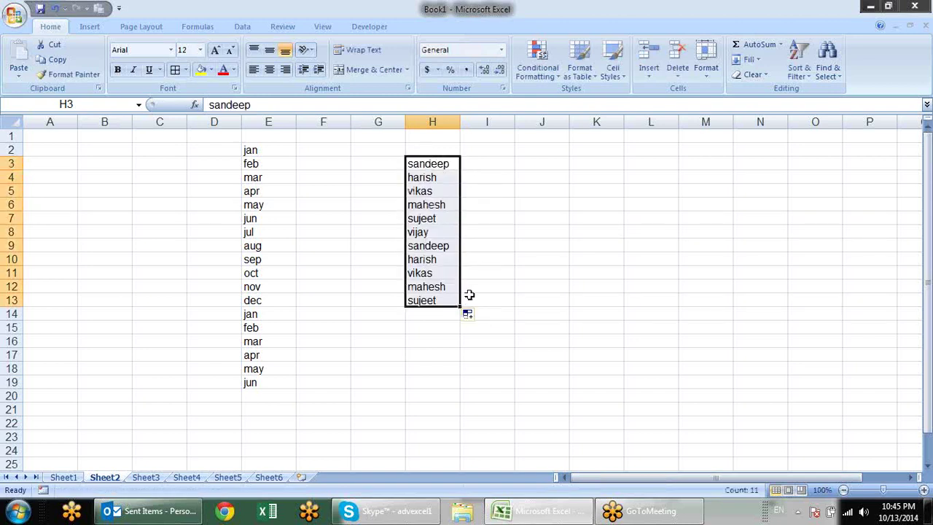
left_click(435, 230)
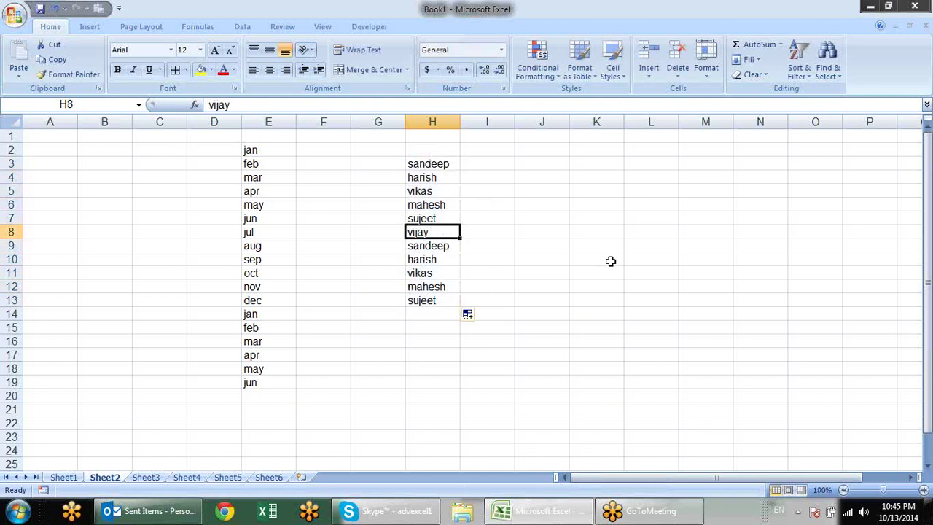
key("ctrl+b")
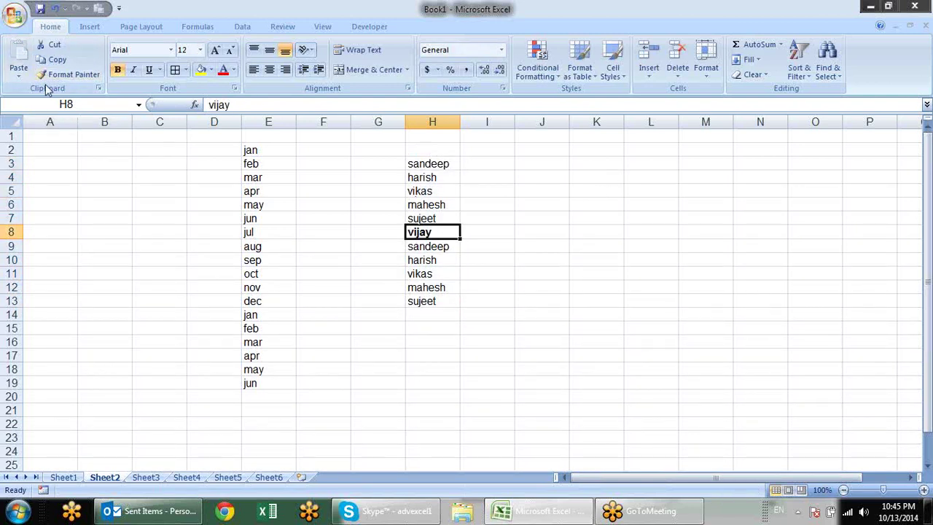
- Type the letters a through z, one per cell, from J4 down to J29
left_click(538, 152)
left_click(540, 162)
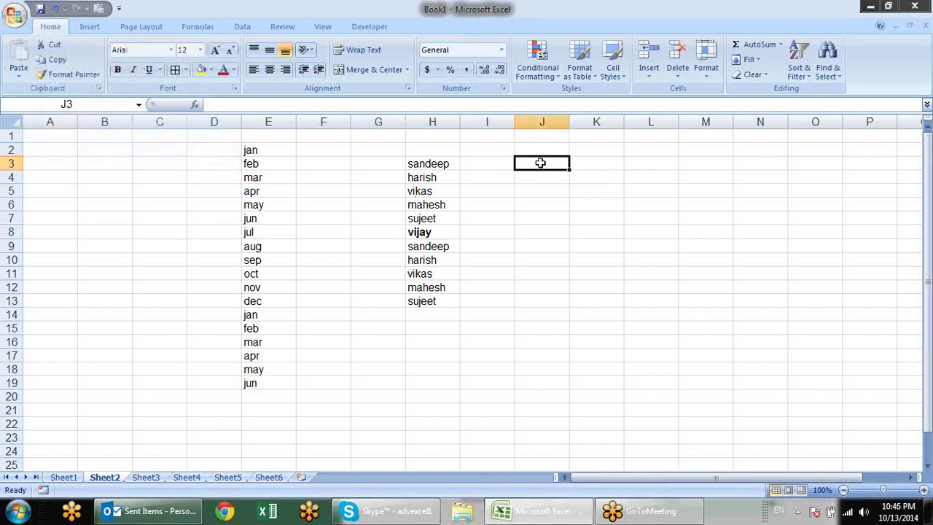
key("Down")
type("a")
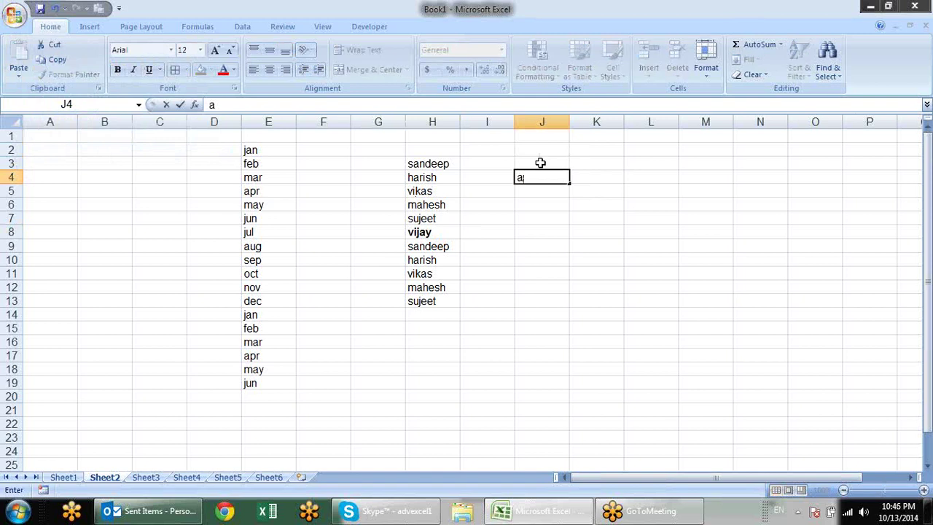
key("Return")
type("b")
key("Return")
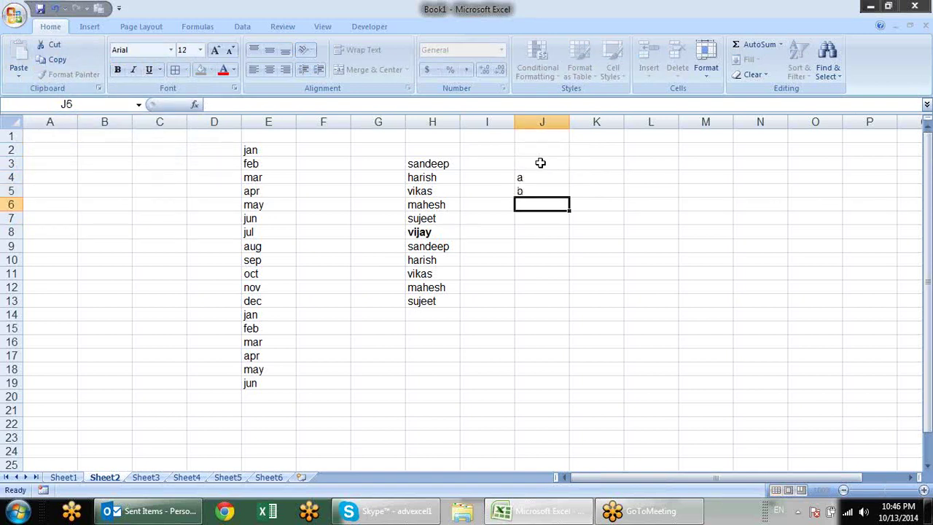
type("c")
key("Return")
type("d")
key("Return")
type("e f g h i")
key("Return")
type("j k l m")
key("Return")
type("n")
key("Return")
type("o")
key("Return")
type("p")
key("Return")
type("q")
key("Return")
type("r")
key("Return")
type("s")
key("Return")
type("t")
key("Return")
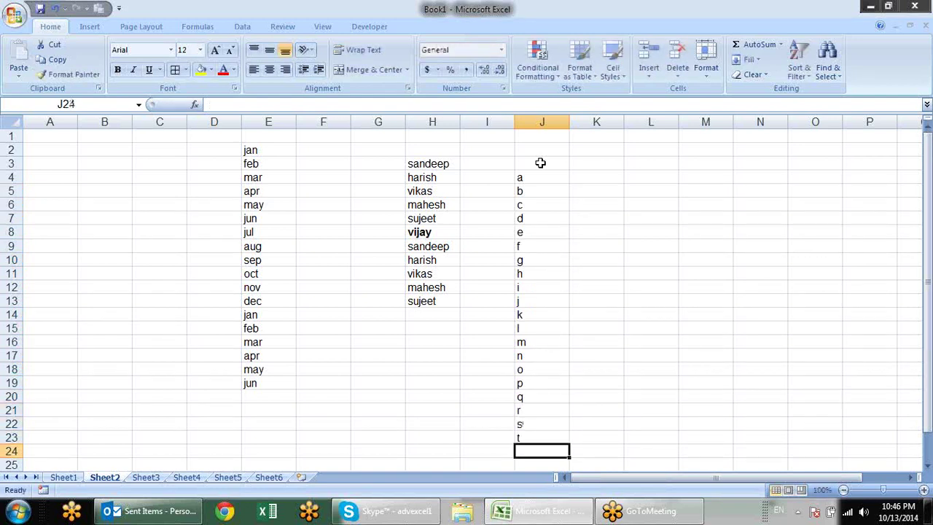
type("u")
key("Return")
type("v")
key("Return")
type("w")
key("Return")
type("x")
key("Return")
type("y")
key("Return")
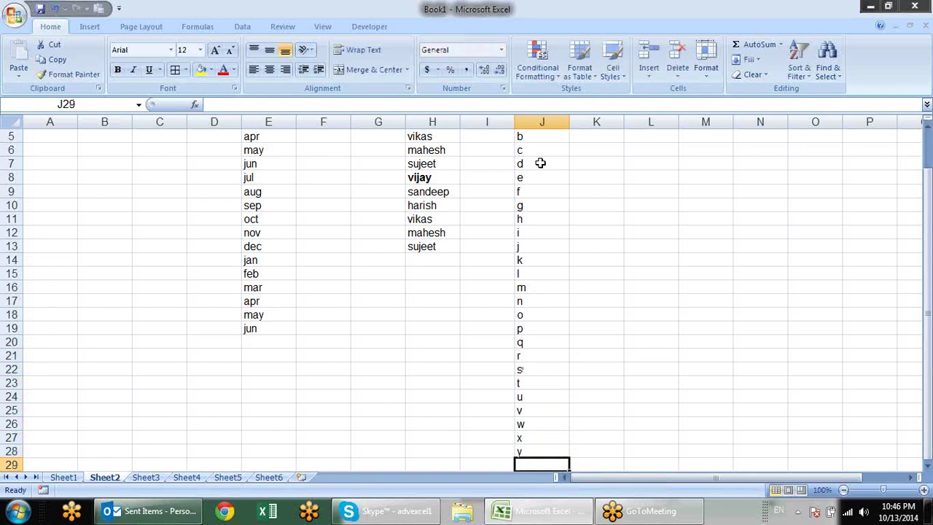
type("z")
key("Return")
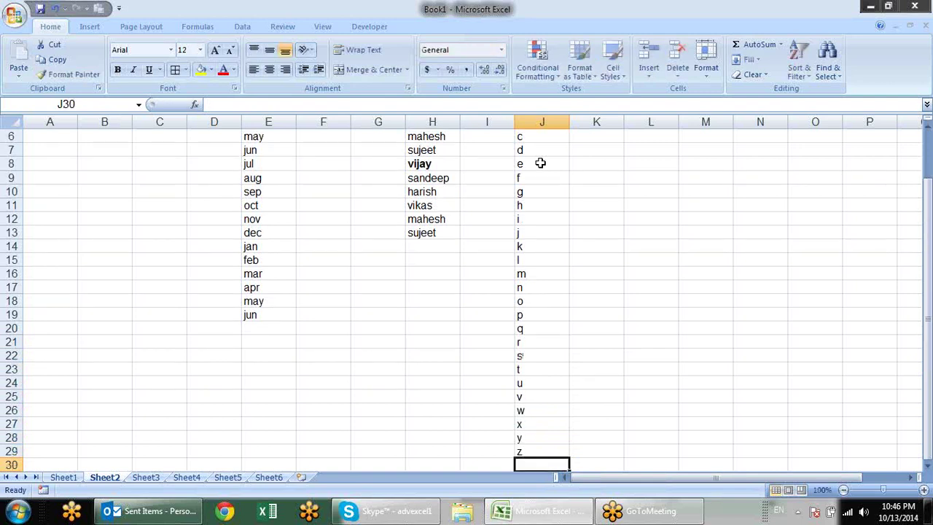
scroll(540, 164, "up", 1)
scroll(539, 164, "up", 1)
scroll(540, 163, "down", 2)
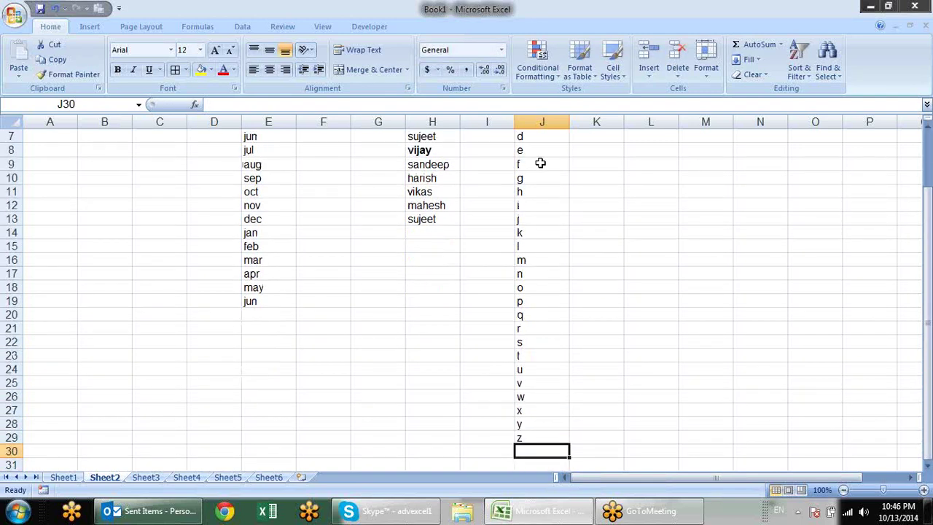
scroll(539, 163, "up", 2)
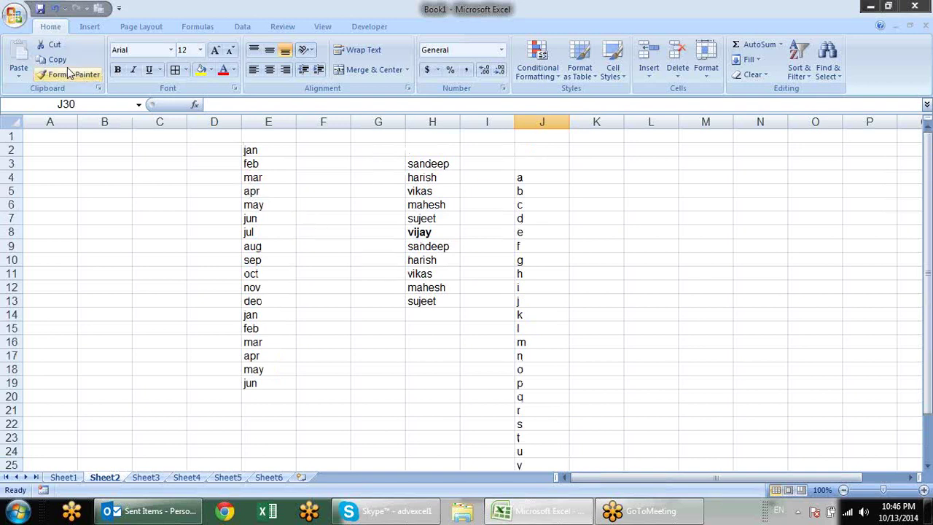
- Import the range J4:J29 into Custom Lists as a new a–z list
left_click(15, 16)
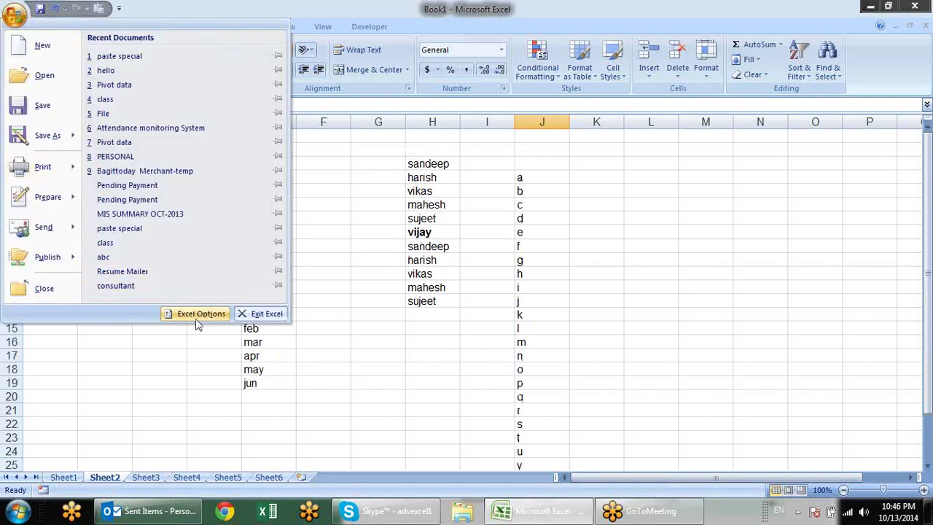
left_click(196, 315)
left_click(567, 181)
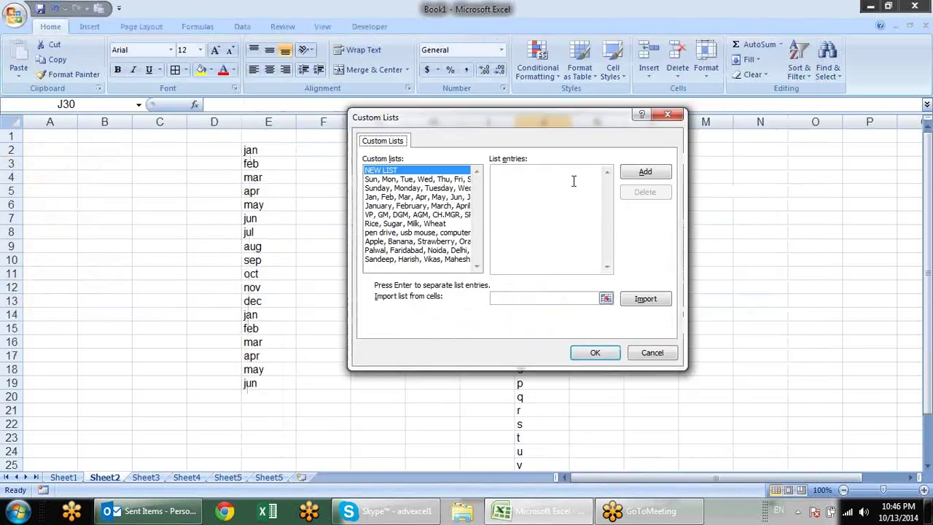
left_click_drag(570, 125, 267, 100)
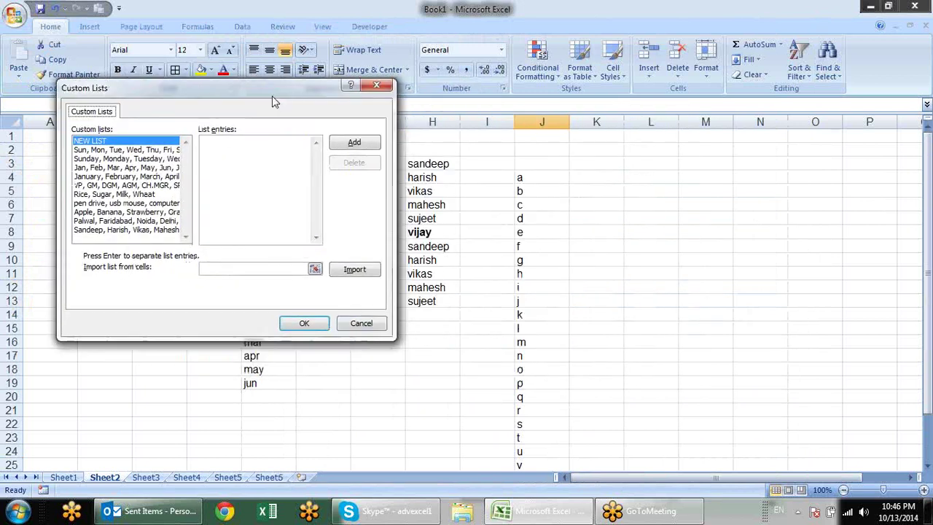
left_click(257, 149)
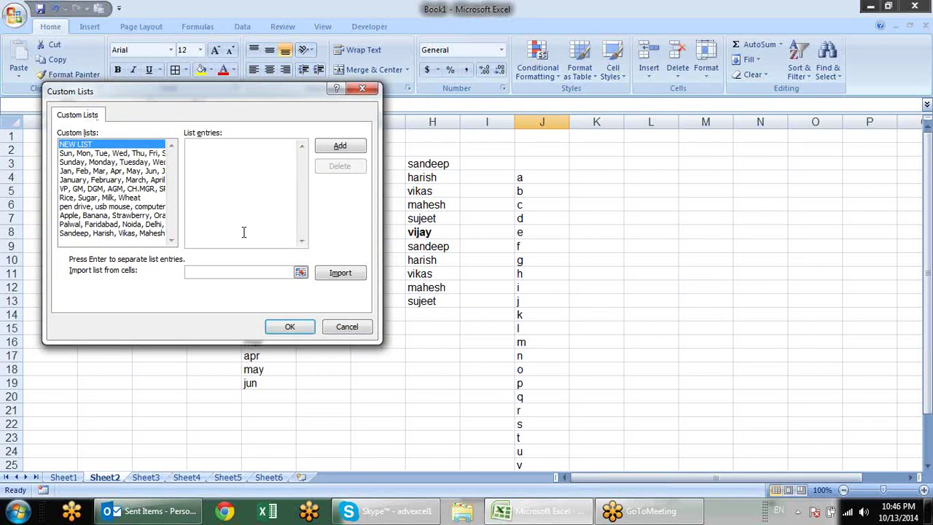
left_click(300, 273)
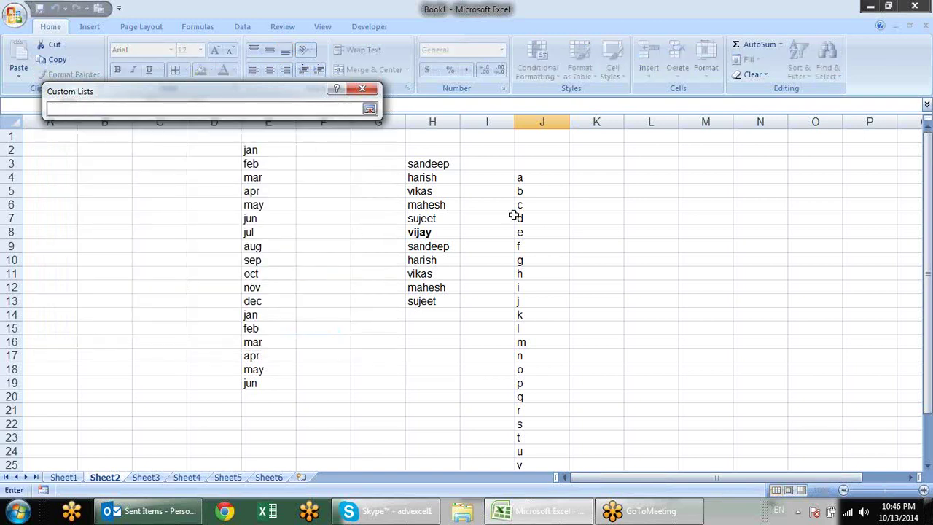
left_click(538, 181)
left_click_drag(537, 189, 551, 461)
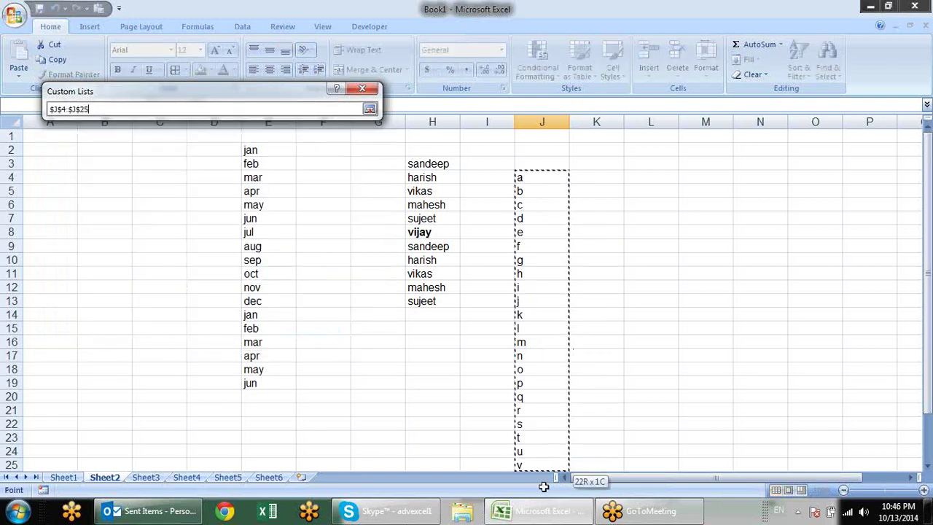
left_click_drag(551, 460, 551, 446)
left_click(369, 109)
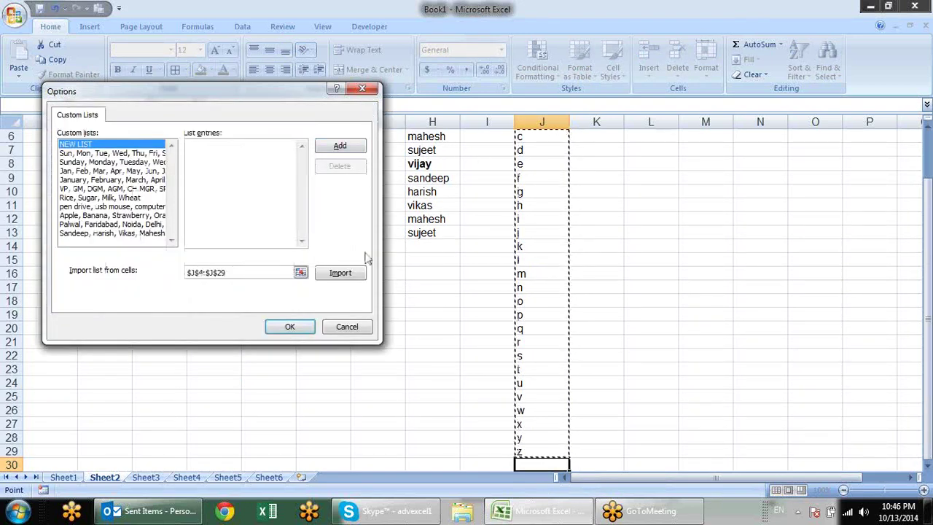
left_click(351, 273)
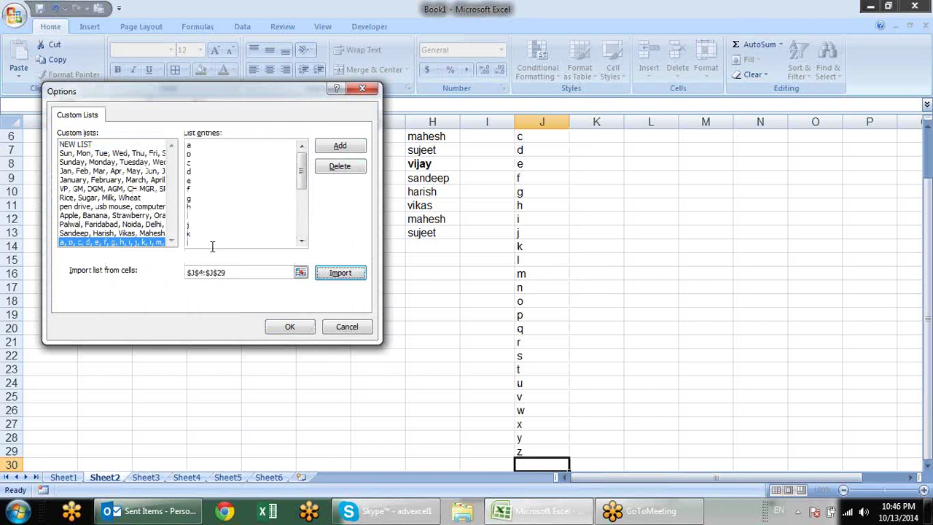
- Close Custom Lists and Excel Options, then jump to the top of the letter column
left_click(336, 146)
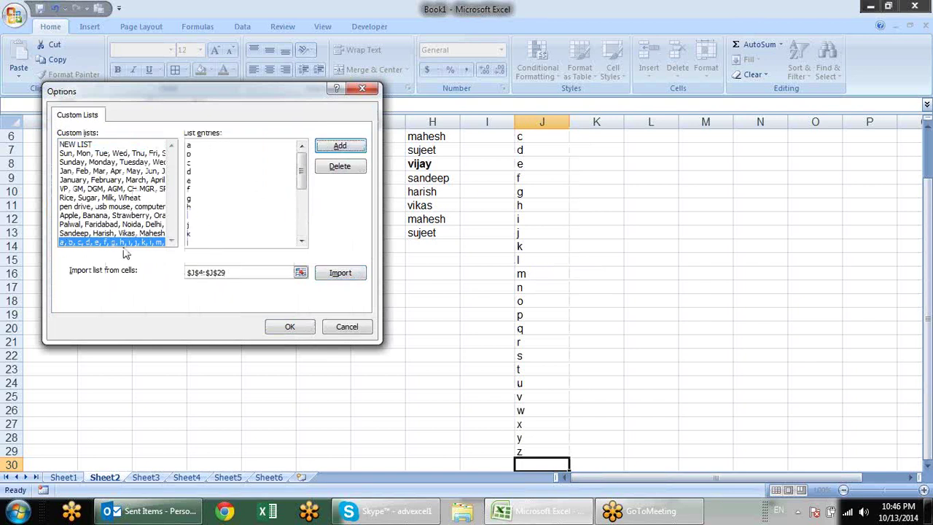
left_click(289, 327)
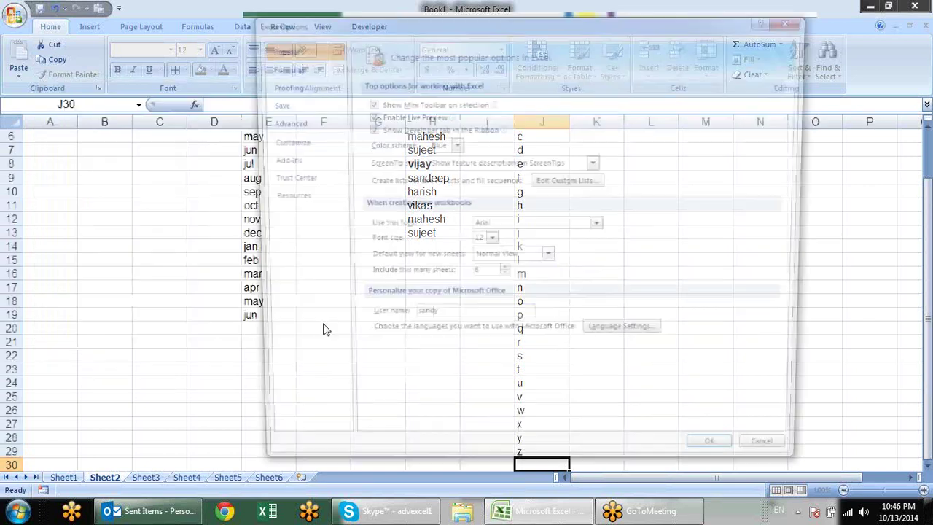
left_click(721, 462)
left_click(535, 301)
key("ctrl+Up")
- Delete the a–z letters from column J and enter A in J3
key("ctrl+shift+Down")
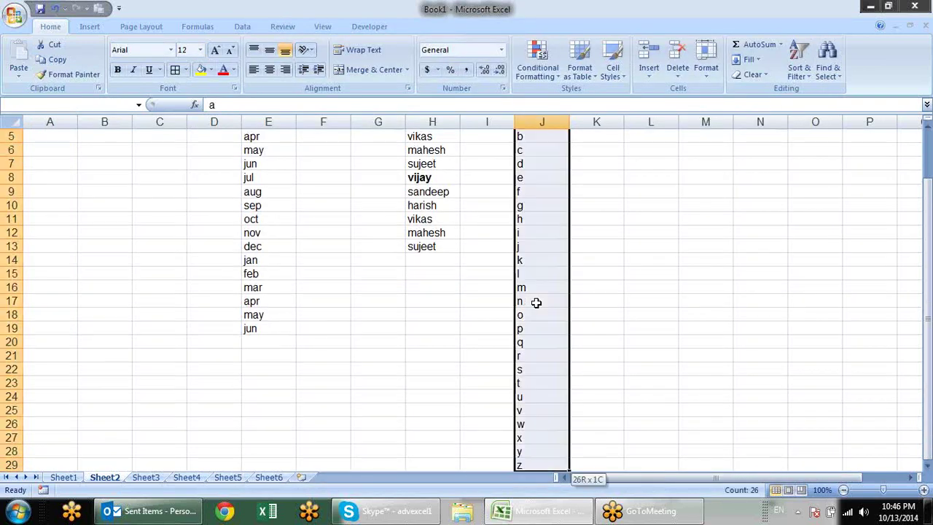
key("Delete")
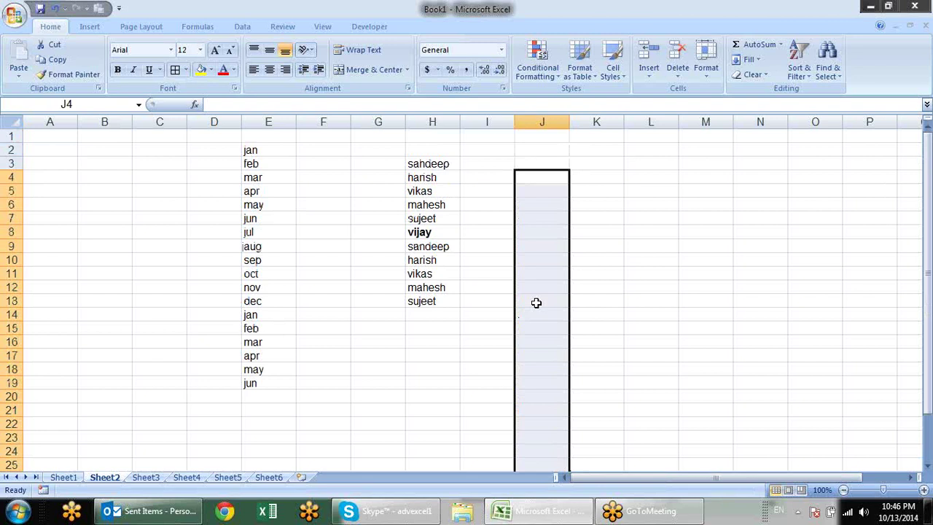
key("Up")
type("A")
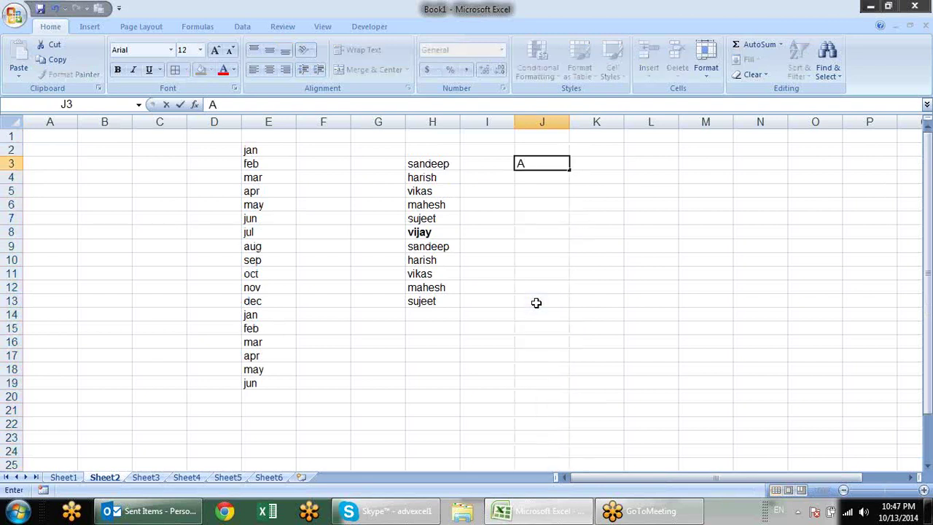
key("Return")
- Autofill the alphabet down from A in J3, then delete the filled letters
left_click(553, 154)
left_click(555, 163)
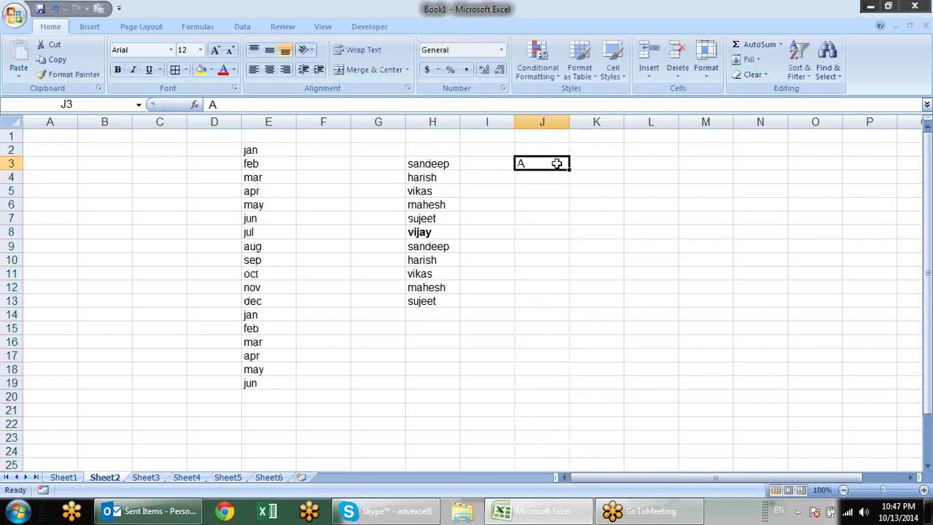
left_click(570, 175)
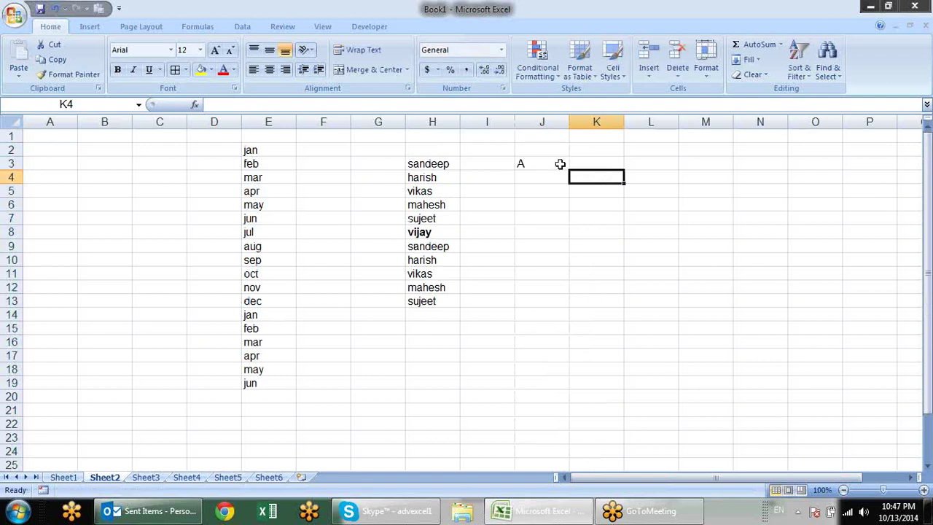
left_click(560, 164)
left_click_drag(569, 170, 603, 474)
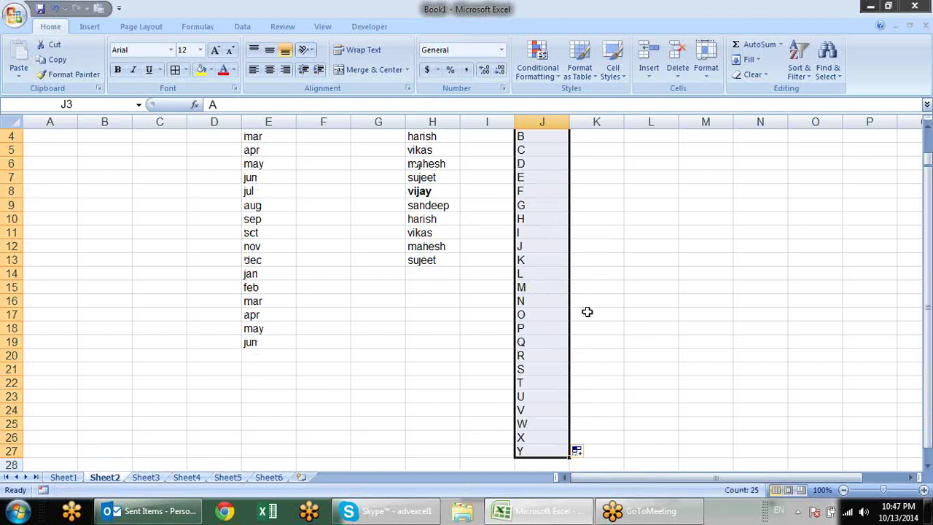
key("Delete")
scroll(589, 314, "up", 1)
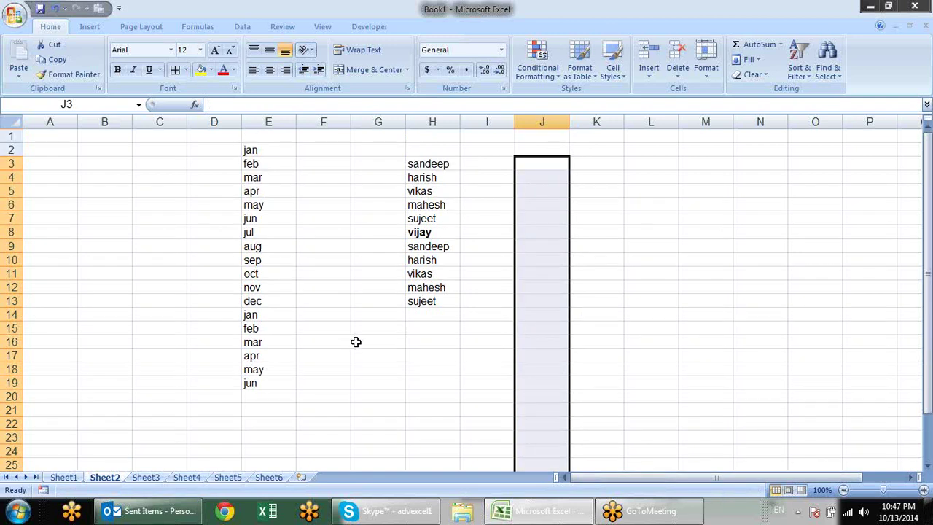
- Select D1:J21 and delete the month abbreviations and custom-list names
left_click(357, 342)
mouse_move(202, 138)
left_mouse_down()
mouse_move(501, 363)
mouse_move(509, 405)
left_mouse_up()
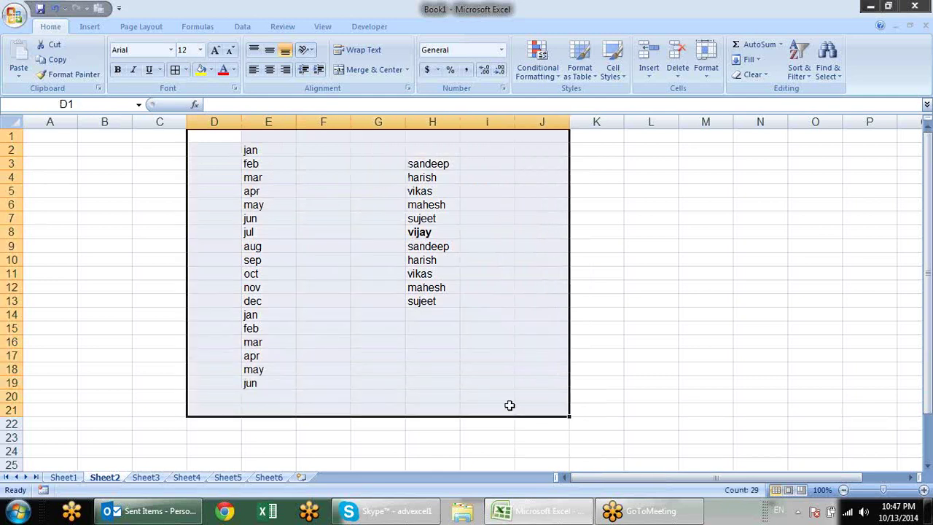
key("Delete")
left_click(578, 232)
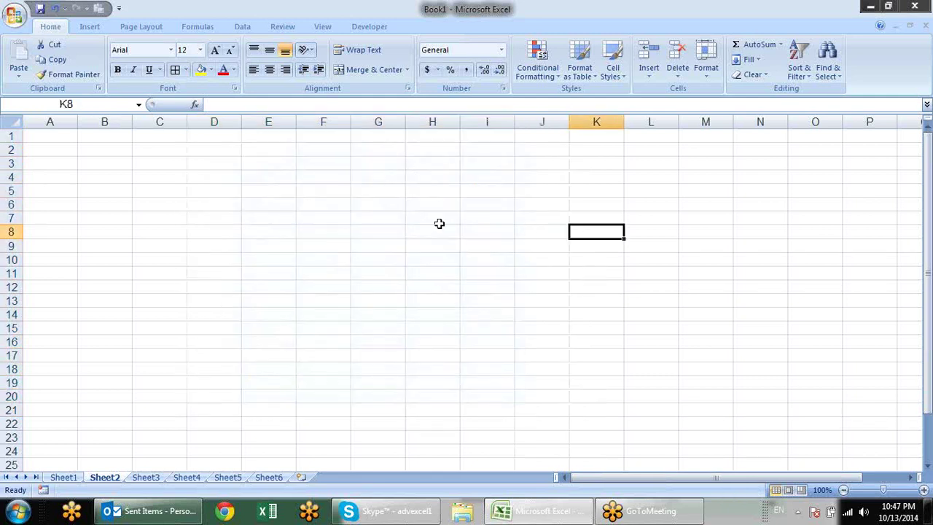
left_click(232, 179)
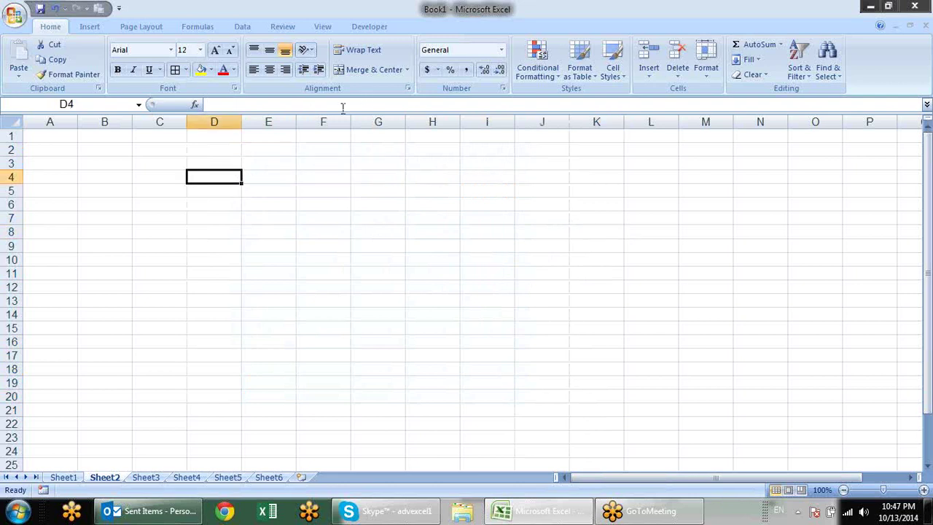
- View the Formulas page of Excel Options, then close the dialog
left_click(14, 16)
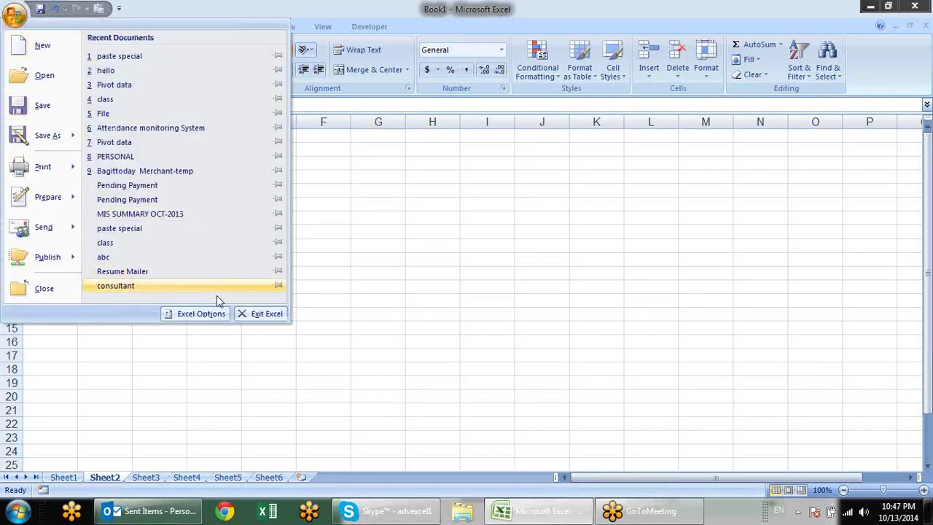
left_click(217, 314)
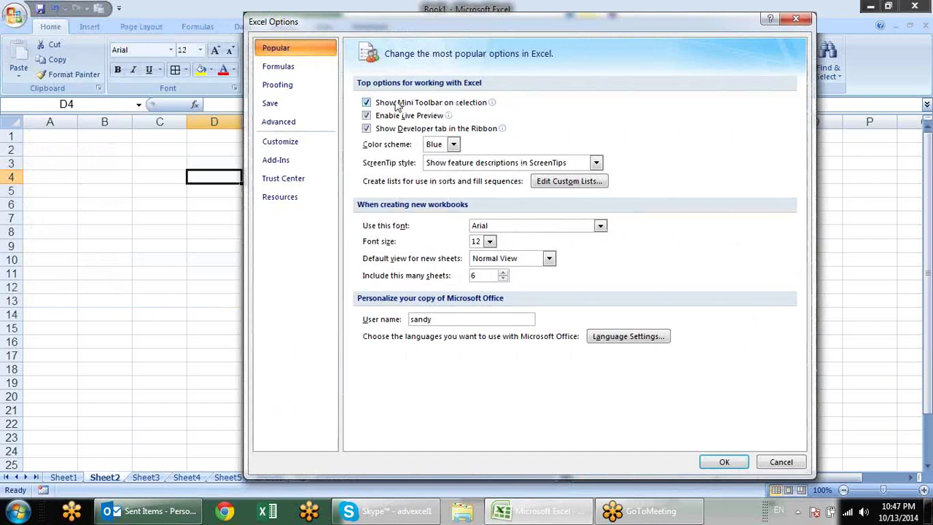
left_click(316, 68)
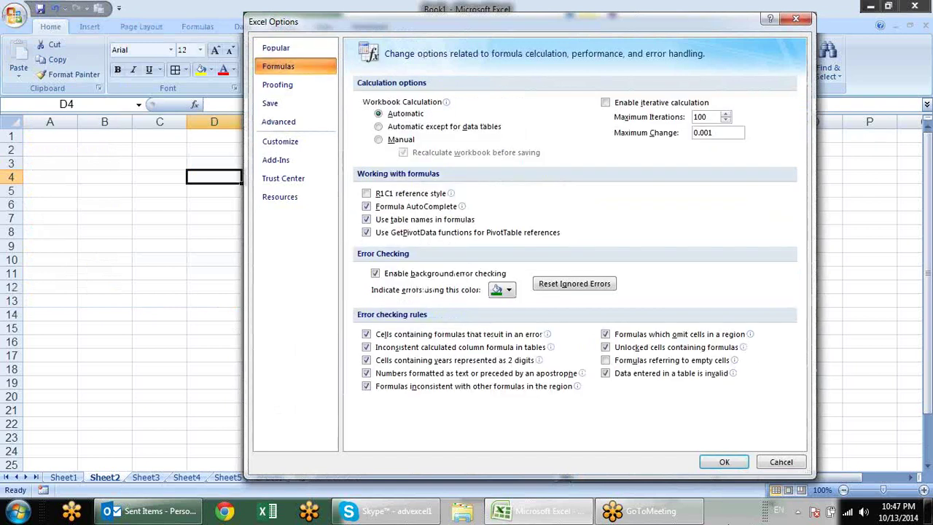
left_click(723, 461)
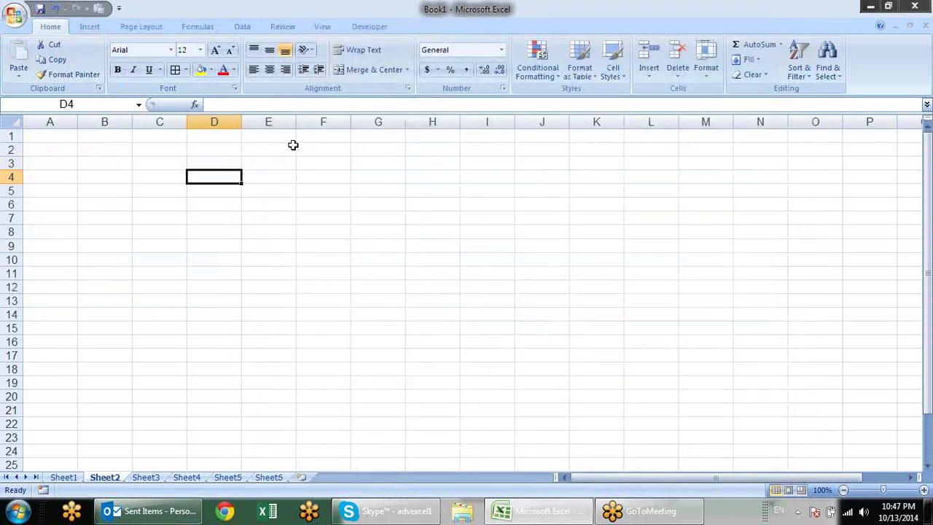
- Enter 12, 125 and 25 in E1:E3, with a bold AutoSum total in E4
left_click(283, 140)
type("12")
key("Return")
type("125")
key("Return")
type("25")
key("Return")
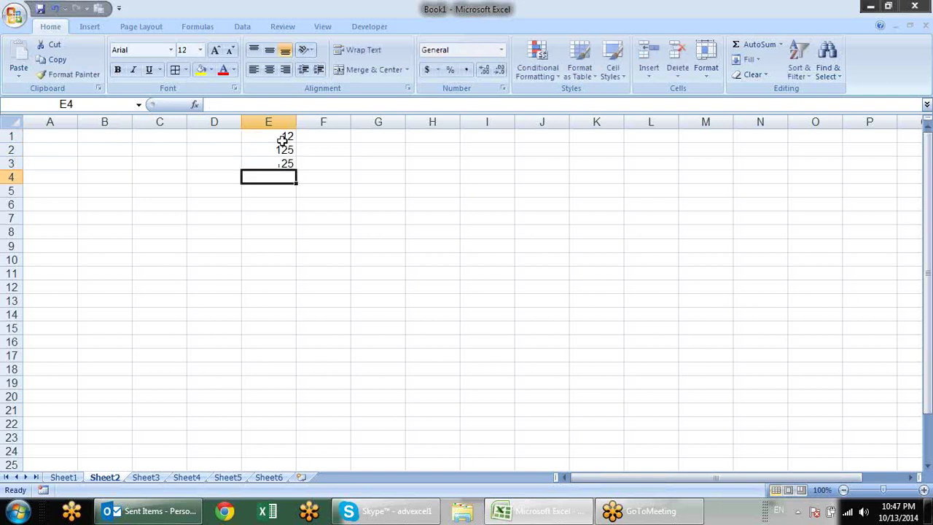
key("alt+equal")
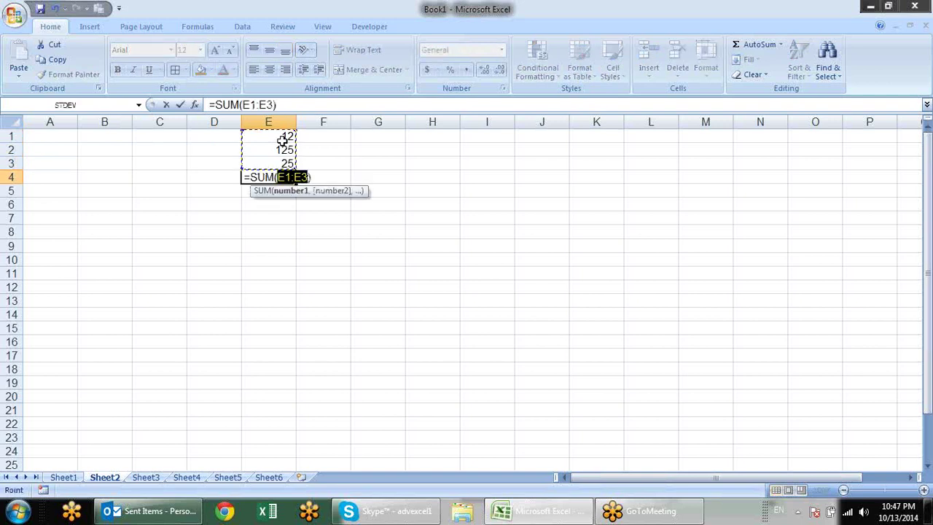
key("Return")
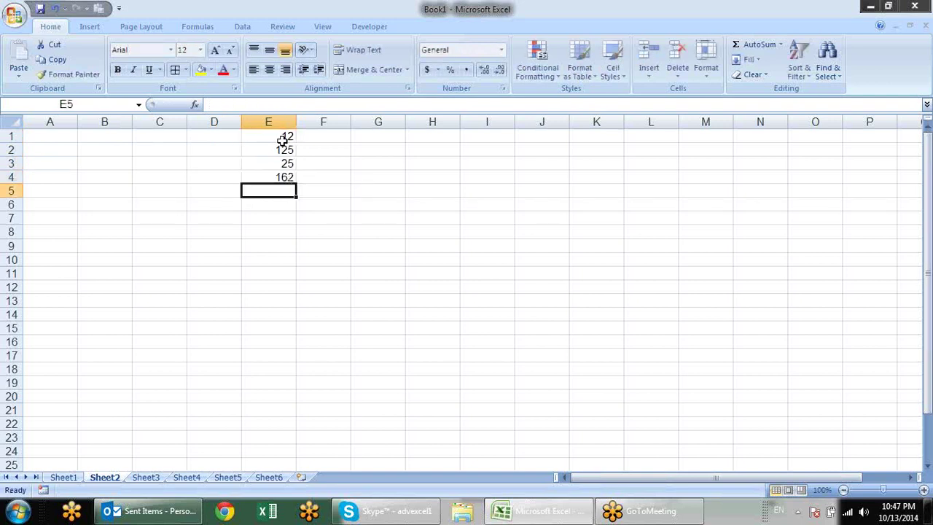
key("Up")
key("ctrl+b")
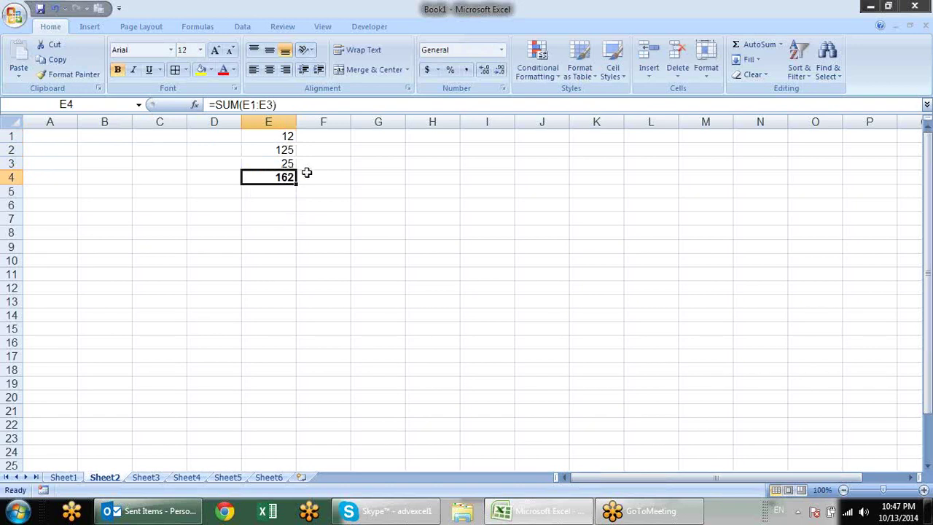
- Change E1 to 100 so the E4 total updates to 250
left_click(271, 137)
type("100")
key("Return")
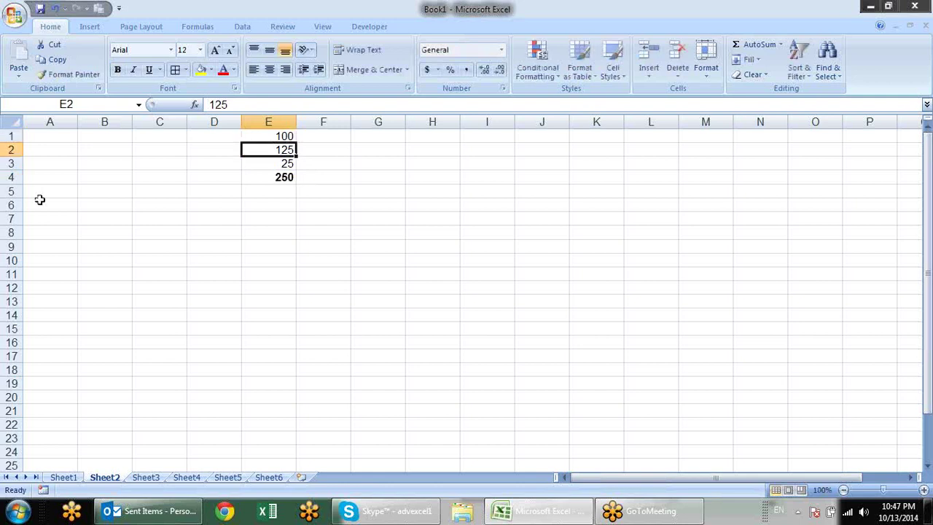
left_click(260, 181)
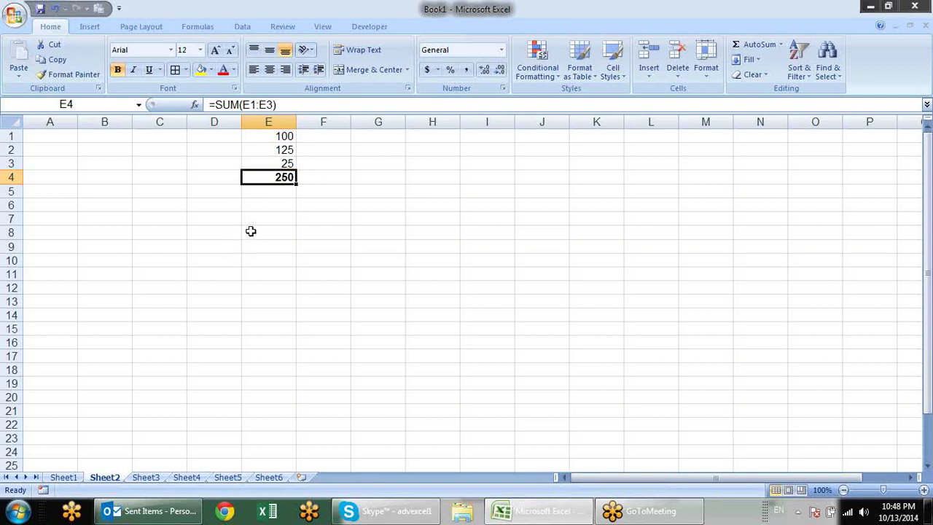
- Switch Workbook Calculation from Automatic to Manual on the Formulas page of Excel Options
left_click(15, 15)
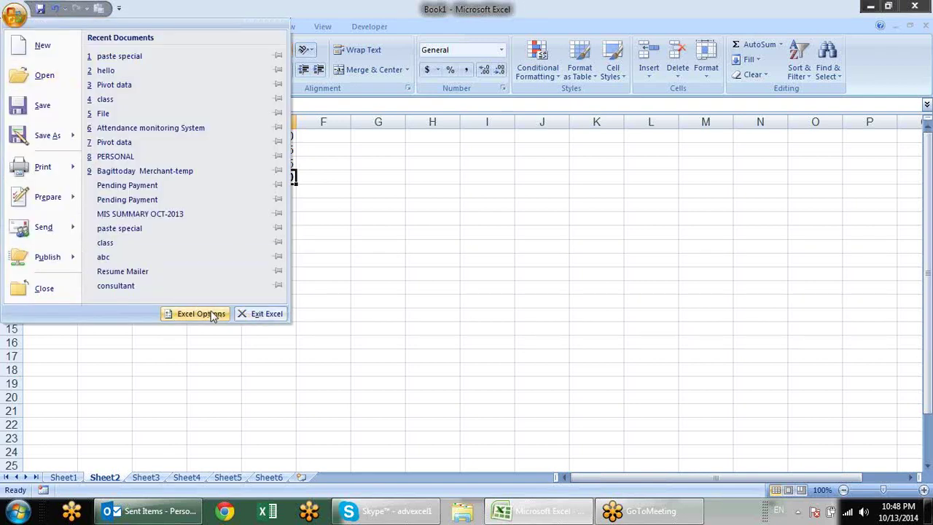
left_click(210, 313)
left_click(308, 64)
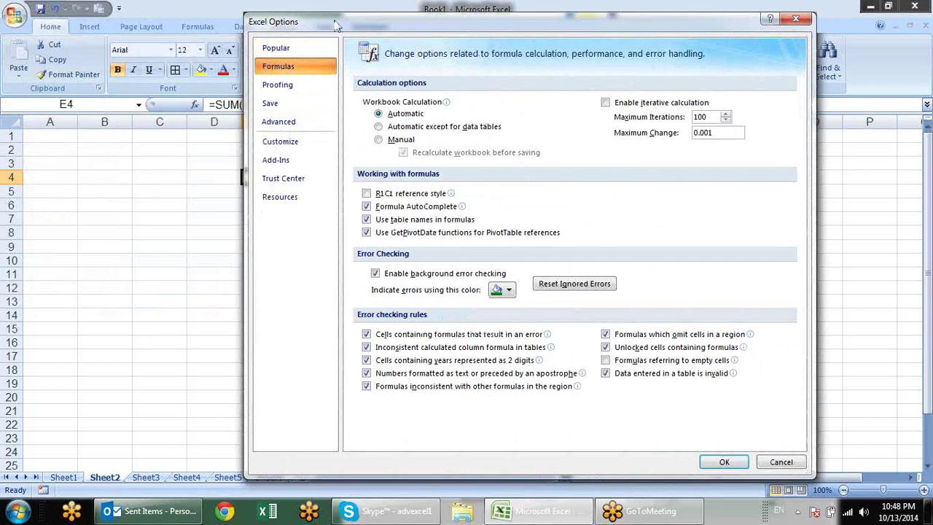
left_click_drag(335, 24, 435, 32)
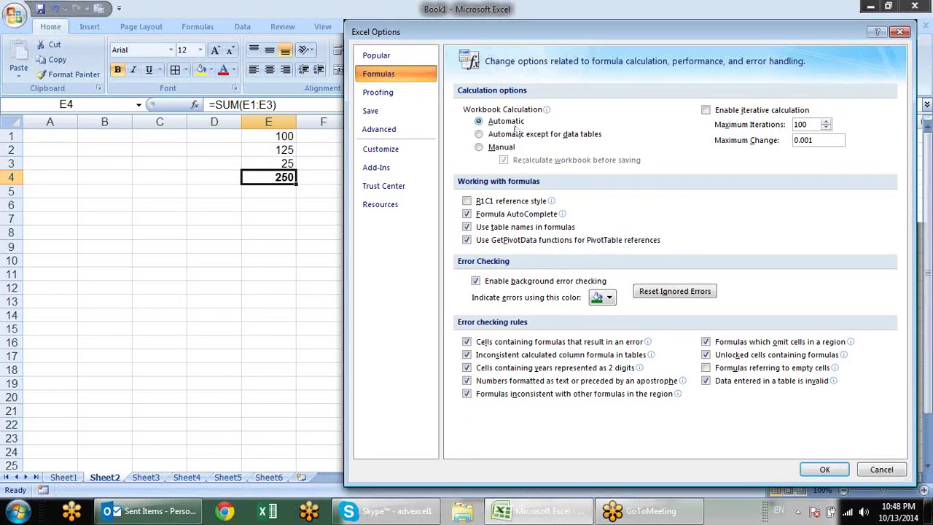
mouse_move(512, 149)
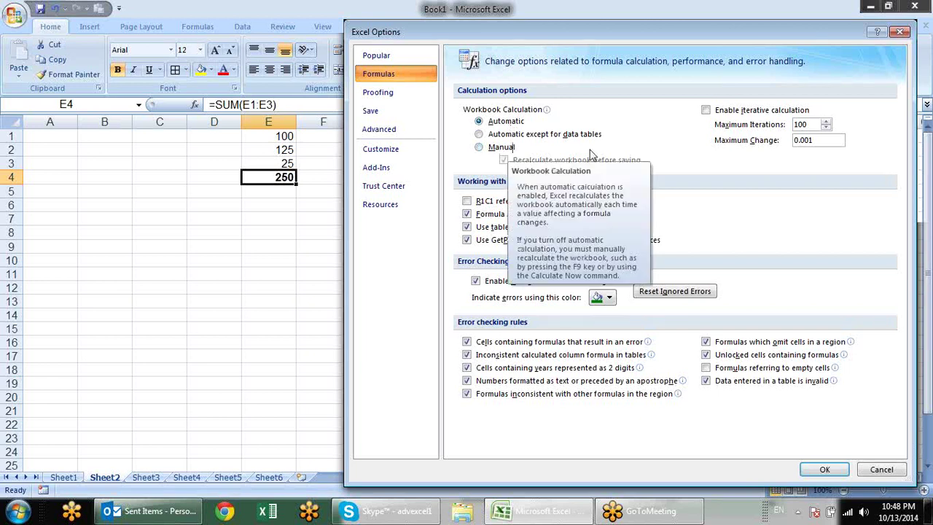
left_click(500, 148)
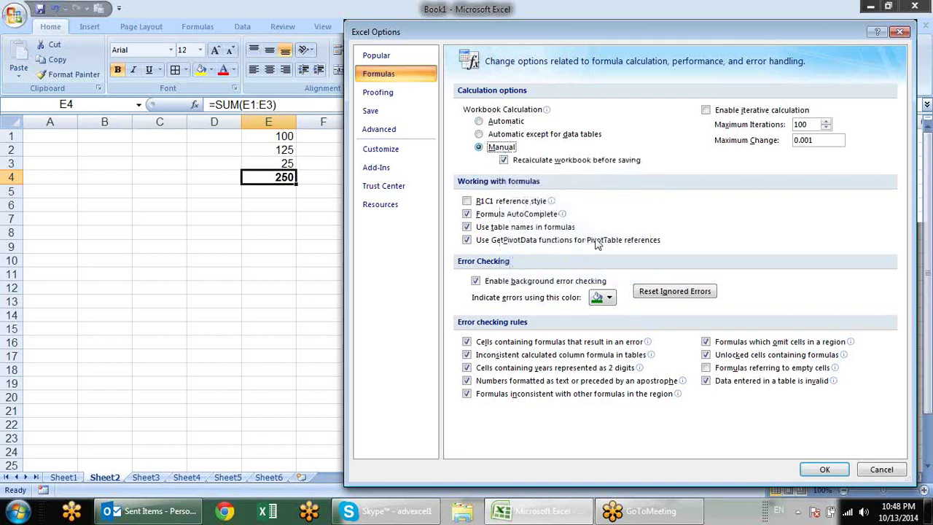
- Keep Manual calculation, enter 500 in E2, and recalculate with F9 so E4 totals 625
left_click(826, 470)
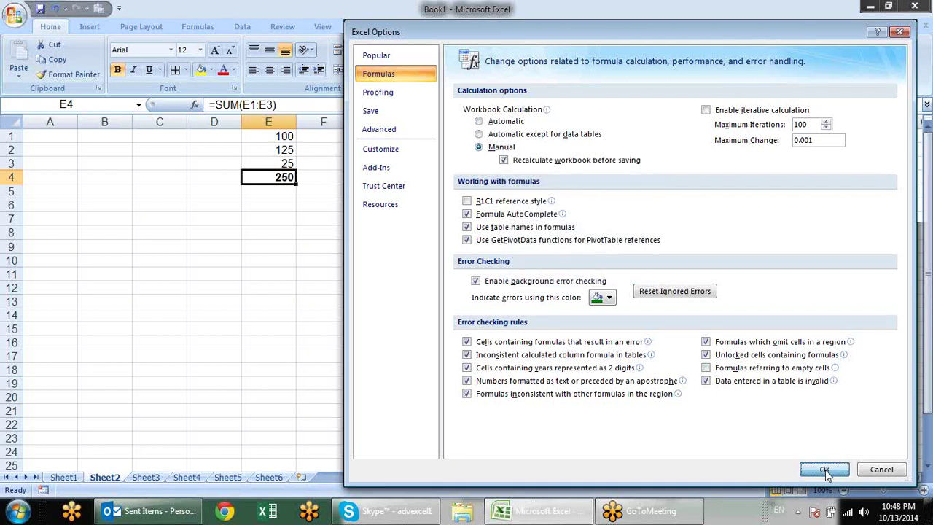
left_click(267, 152)
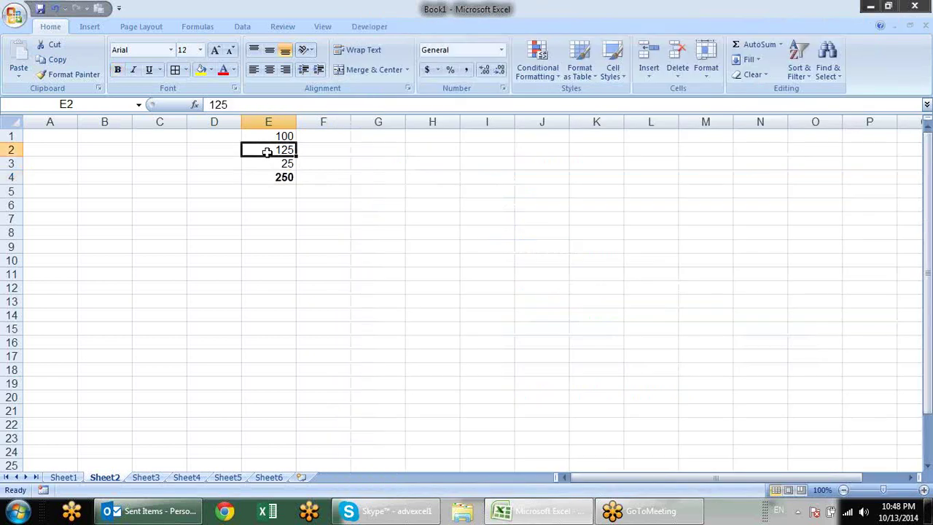
type("500")
key("Return")
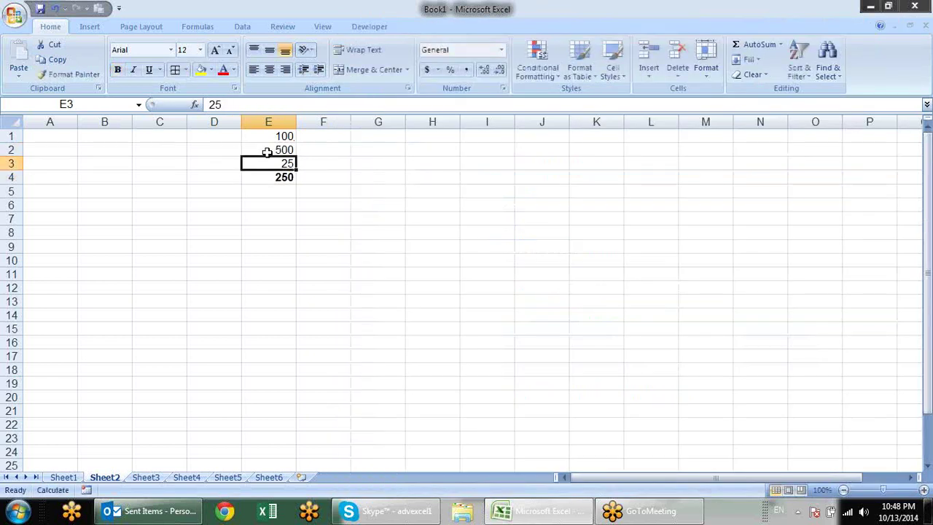
left_click(269, 179)
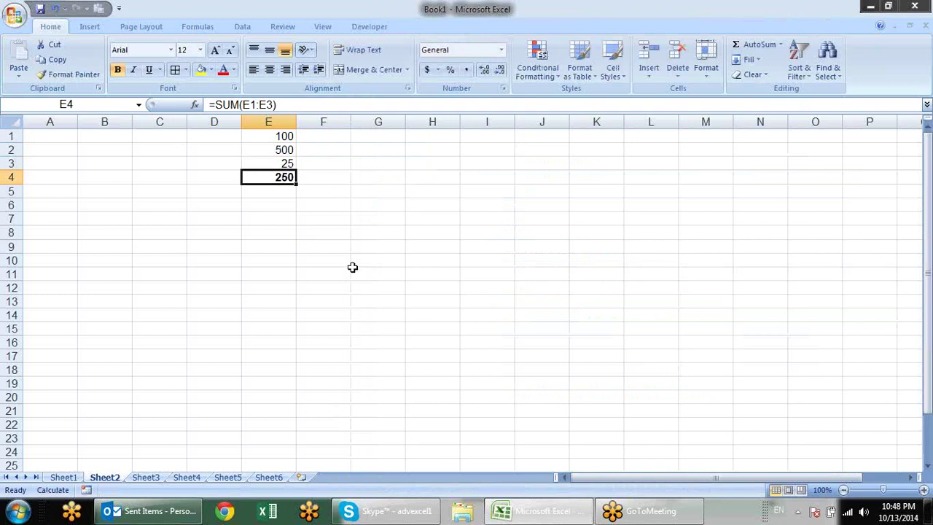
key("F9")
left_click(208, 27)
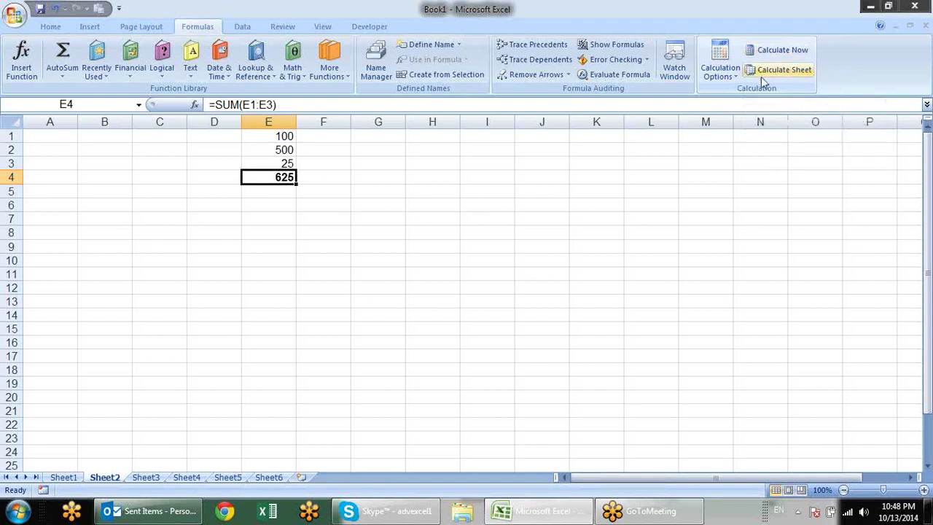
- Confirm calculation is still Manual, enter 25 in G3, and reopen Calculation Options
left_click(720, 72)
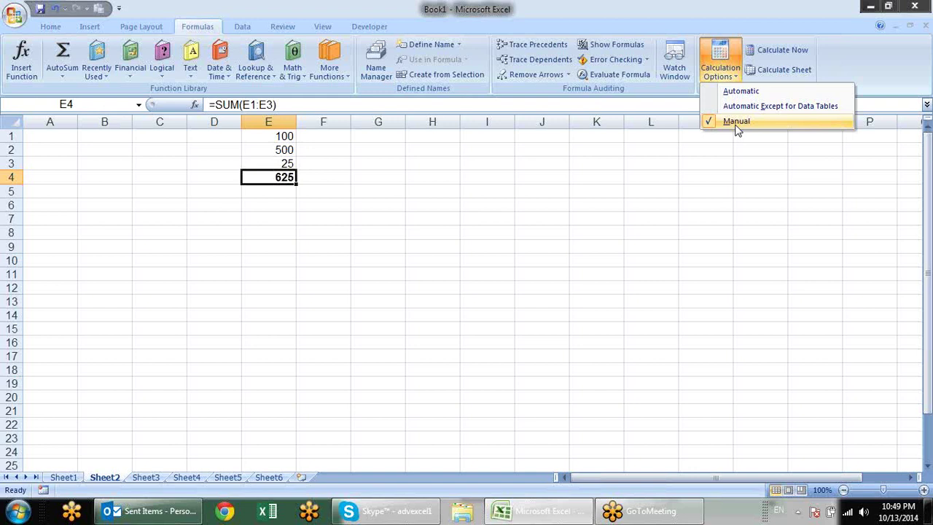
left_click(386, 193)
left_click(368, 167)
type("25")
key("Return")
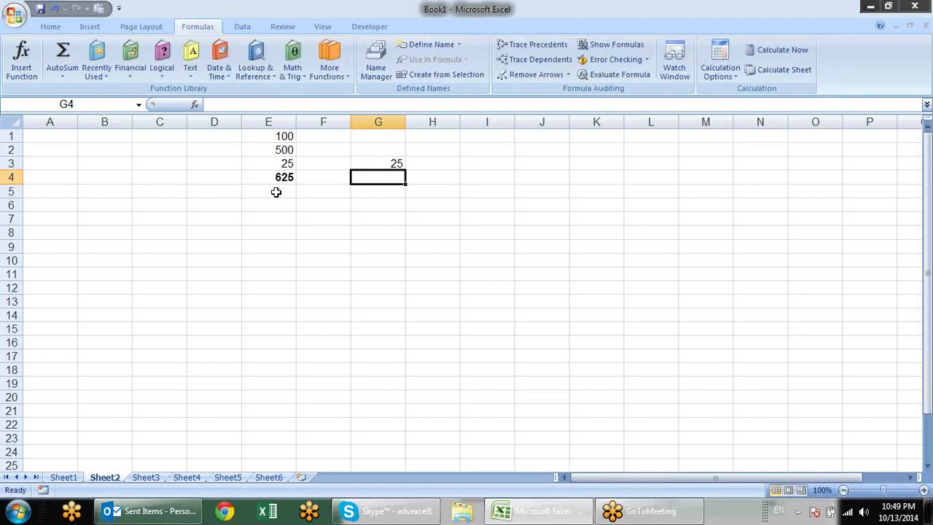
left_click(729, 73)
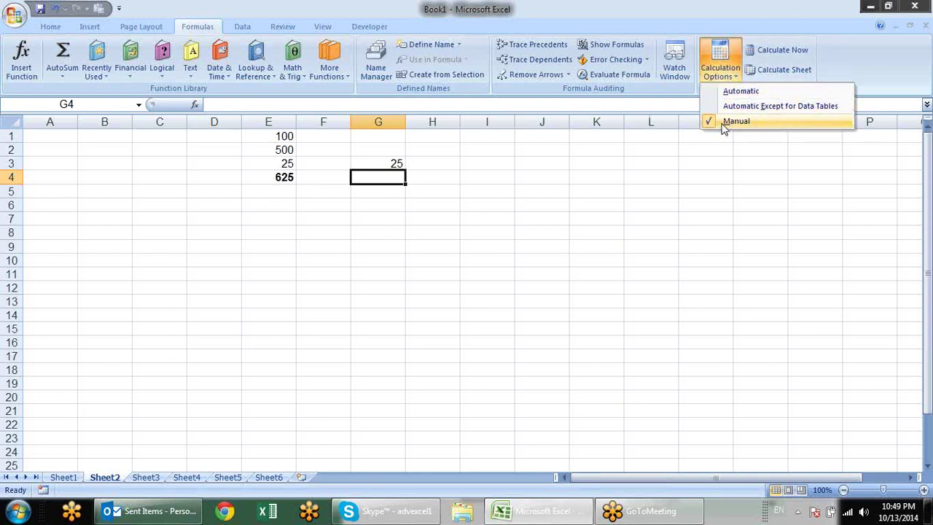
- Switch calculation to Automatic and confirm it under Excel Options > Formulas
left_click(722, 91)
left_click(14, 14)
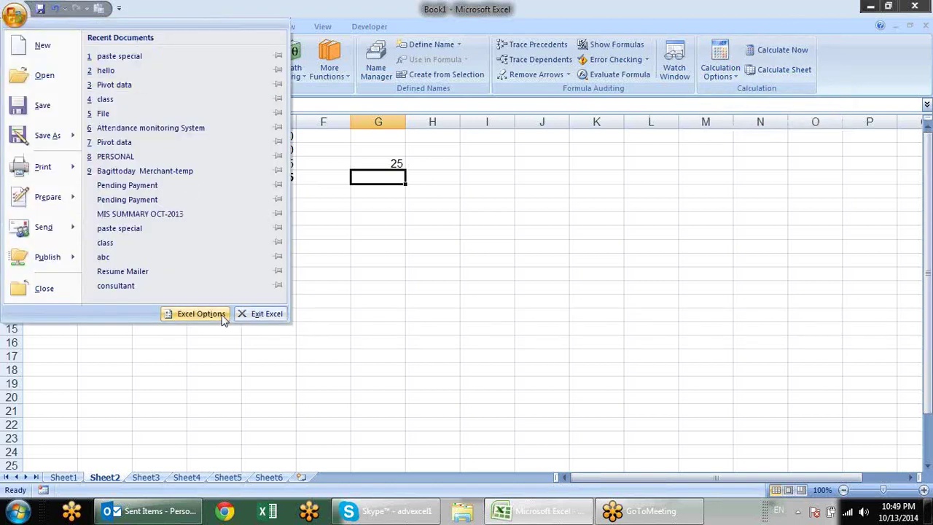
left_click(223, 315)
left_click(379, 79)
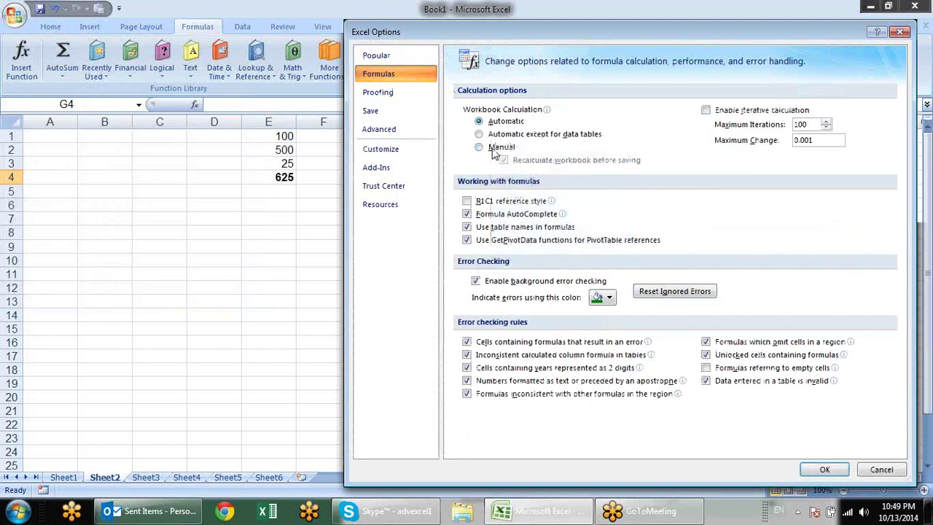
left_click(491, 123)
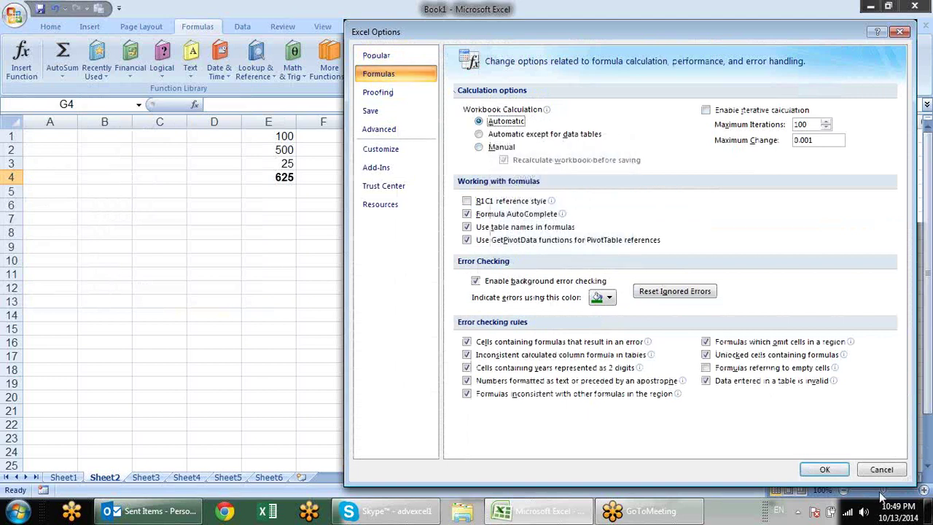
left_click(824, 475)
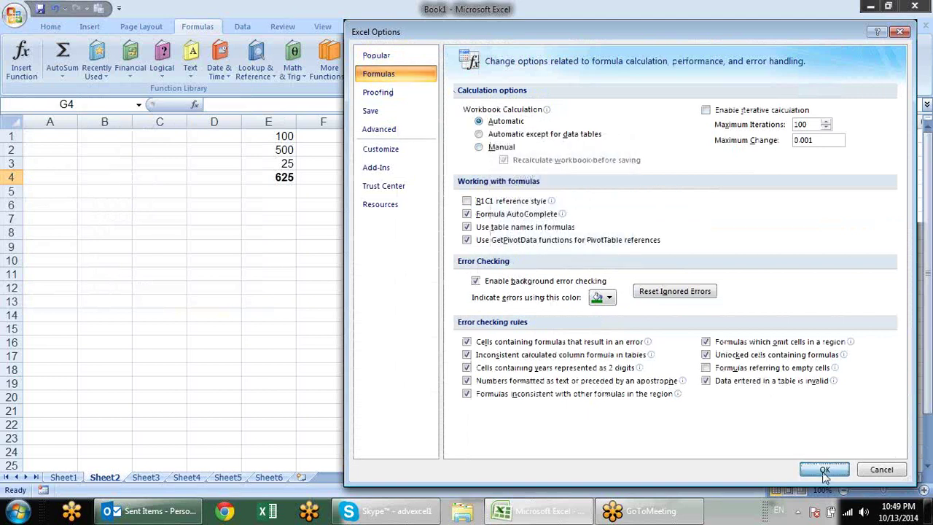
- Enter 600 in E3 so the total updates to 1200
left_click(272, 163)
type("600")
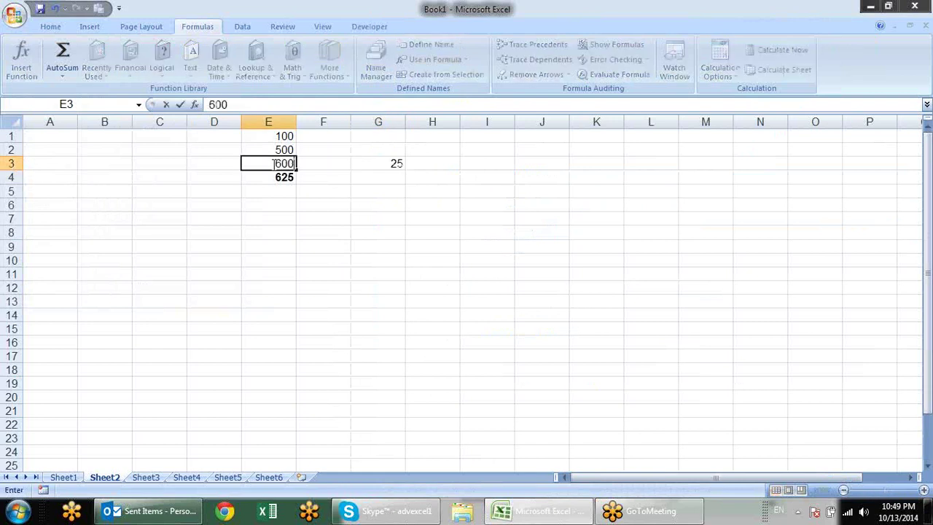
key("Return")
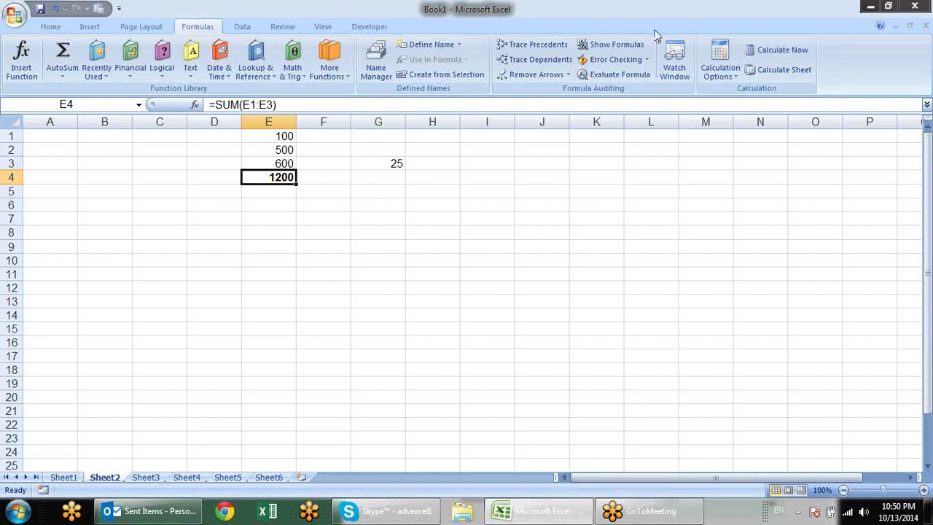
left_click(732, 78)
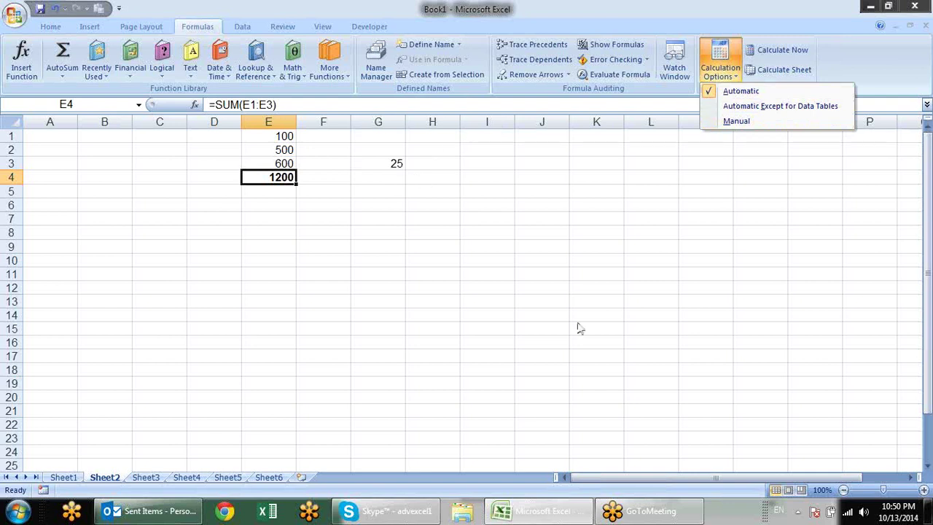
left_click(572, 217)
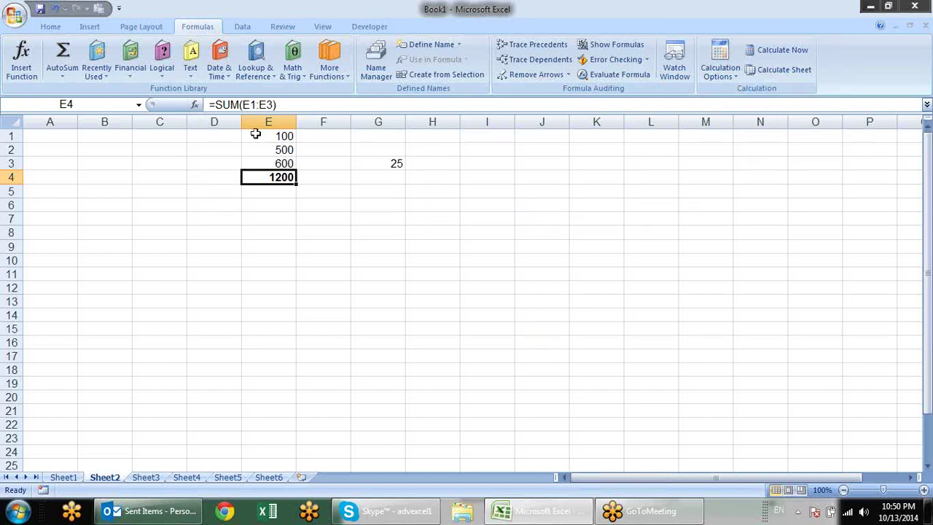
left_click(16, 16)
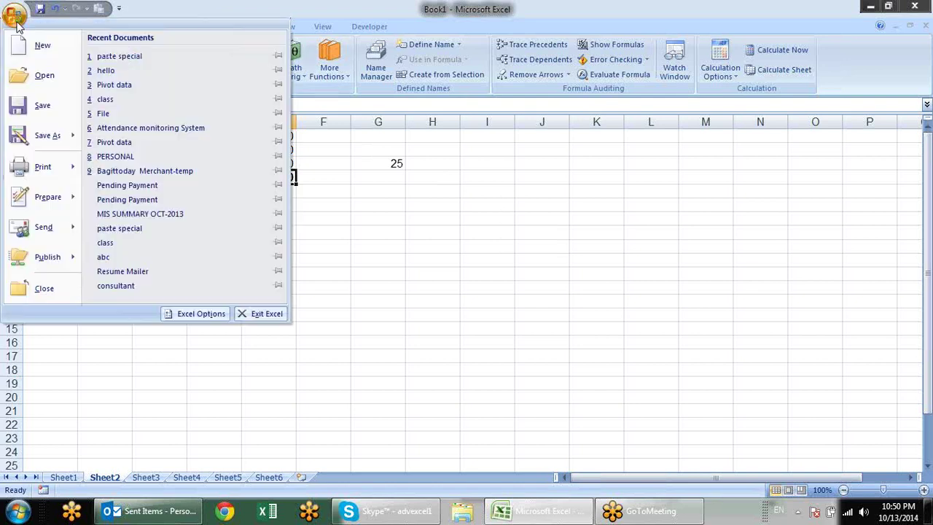
left_click(459, 171)
left_click(394, 161)
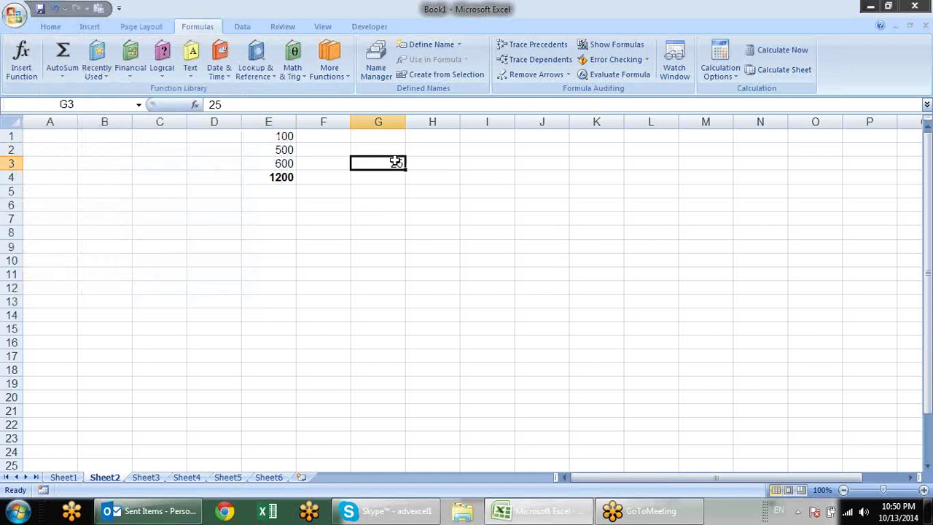
- Enter =G4+10 in G3 and =G3+10 in G4
type("=")
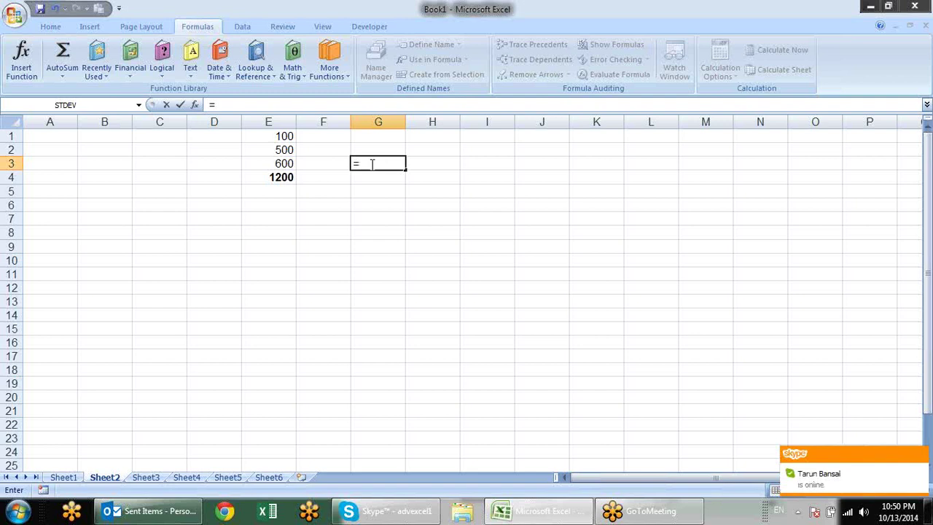
left_click(376, 176)
type("+10")
key("Return")
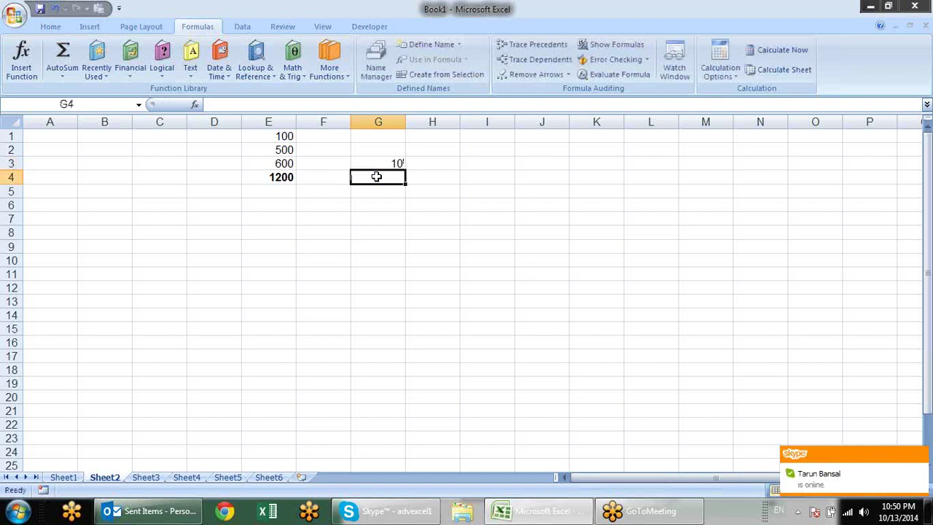
type("=")
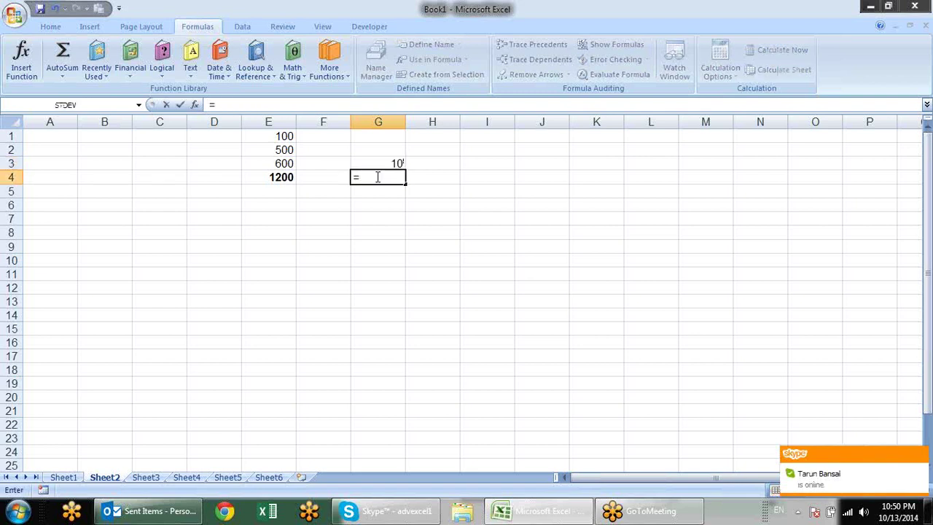
key("Up")
type("+")
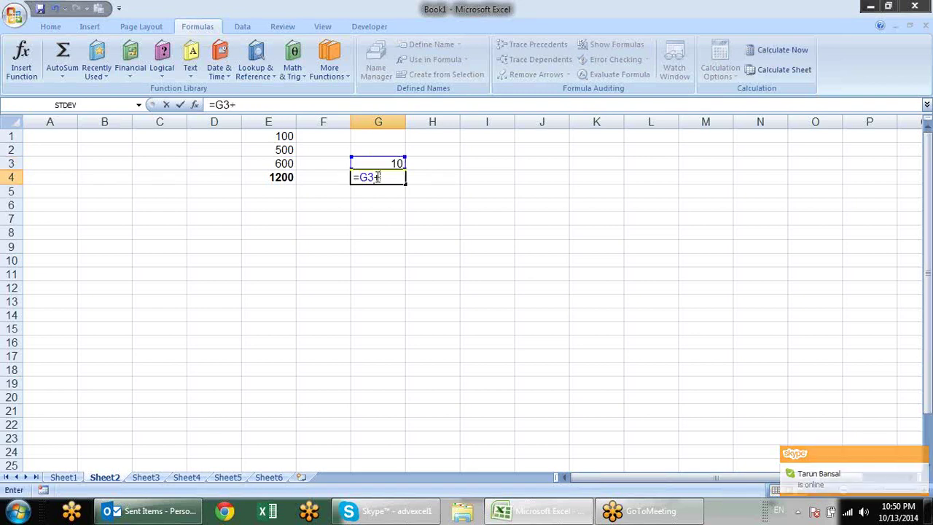
type("10")
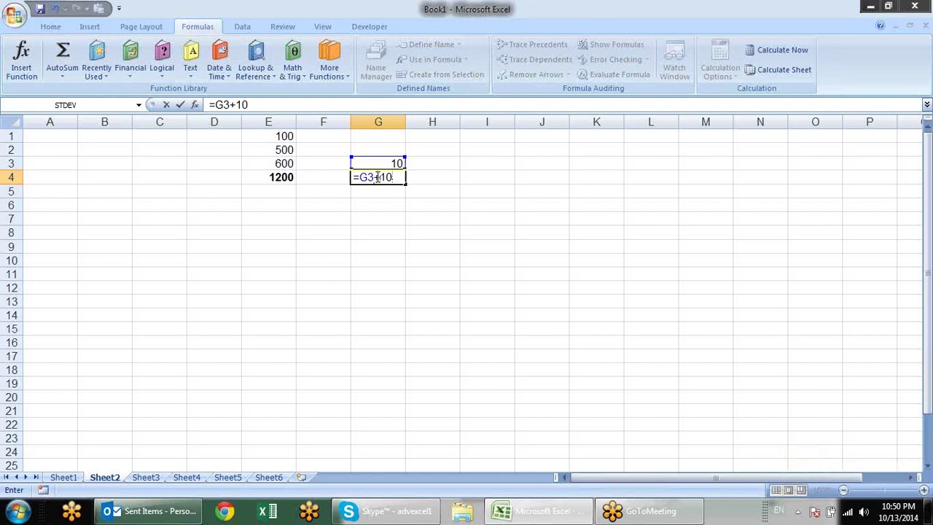
key("Return")
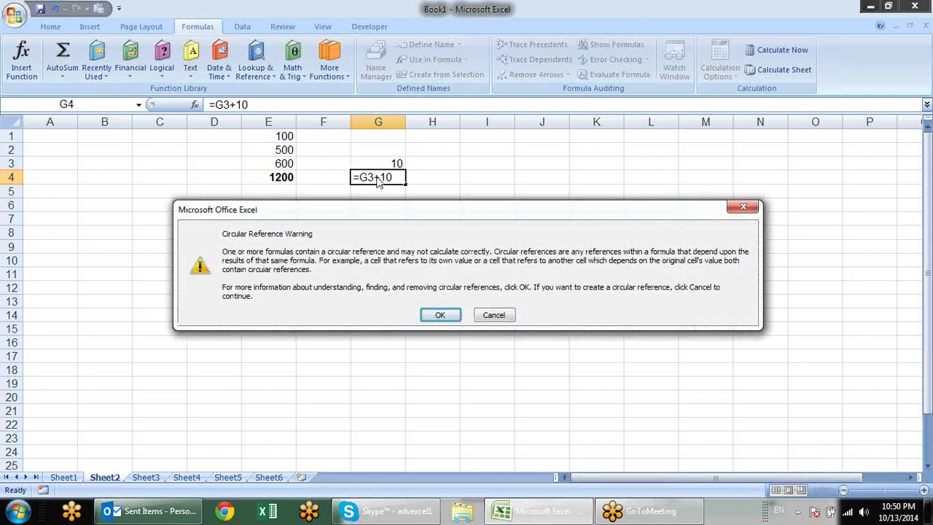
- Dismiss the circular reference warning and its Help window, then inspect the G3 and G4 formulas
key("Return")
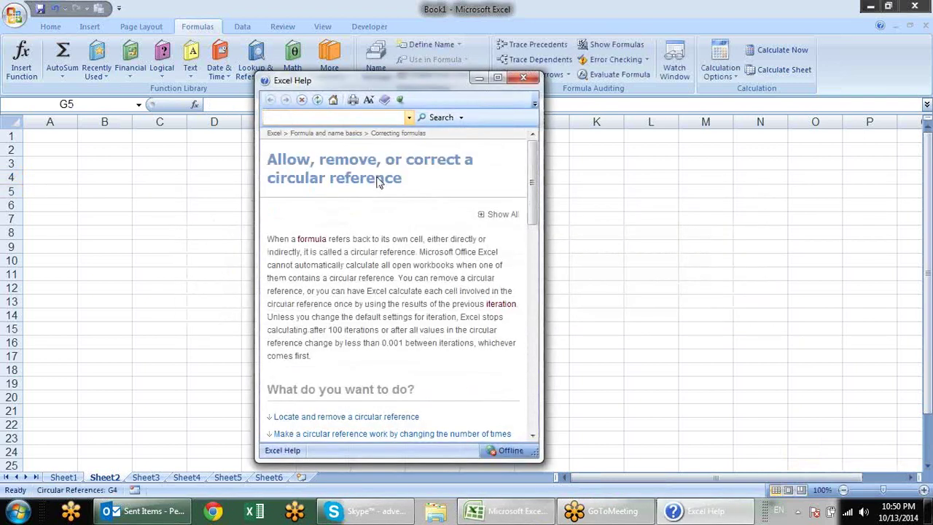
left_click(523, 77)
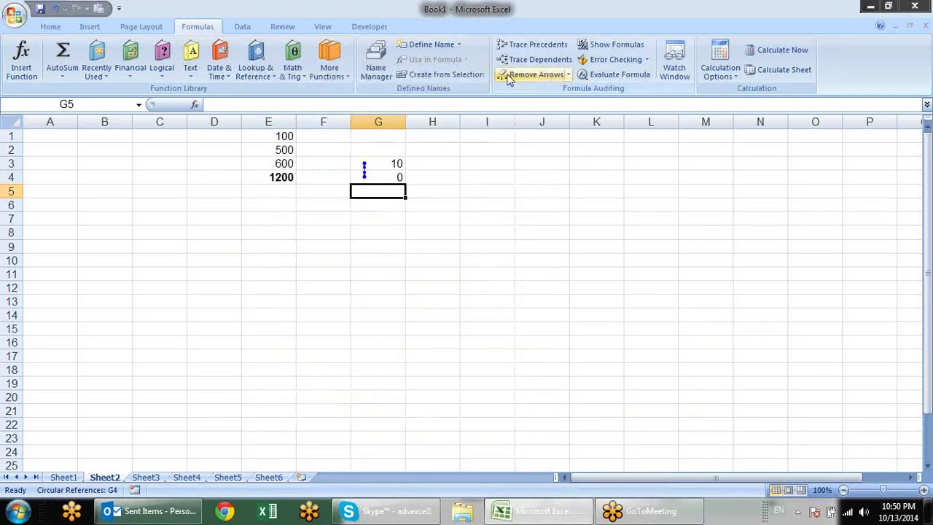
key("Up")
key("Up")
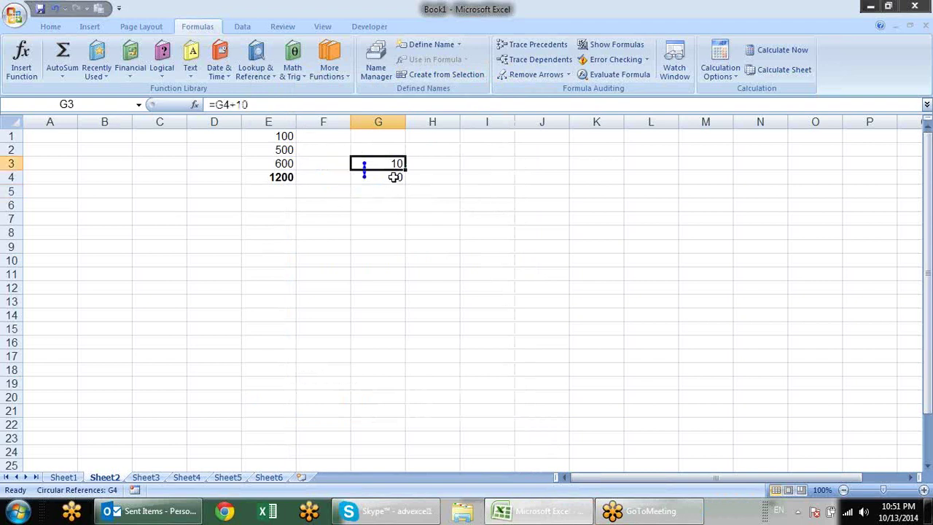
left_click(393, 177)
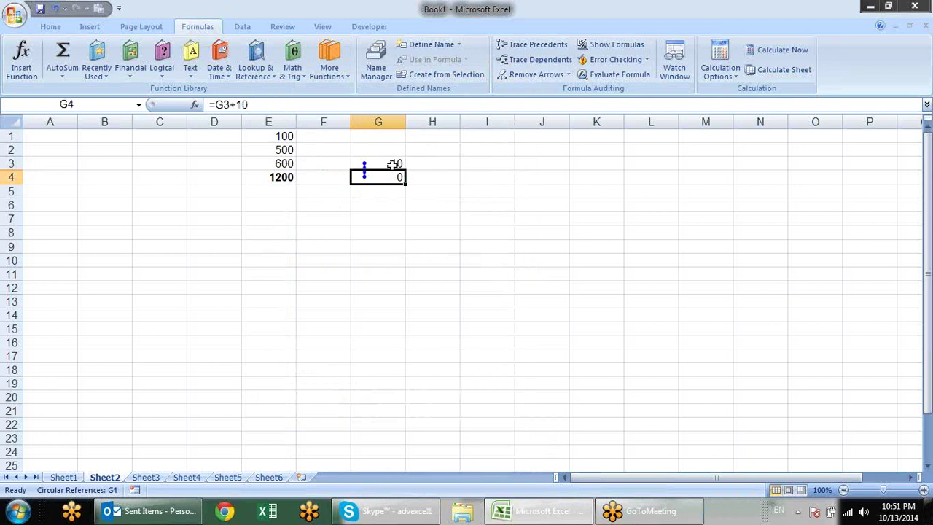
left_click(14, 14)
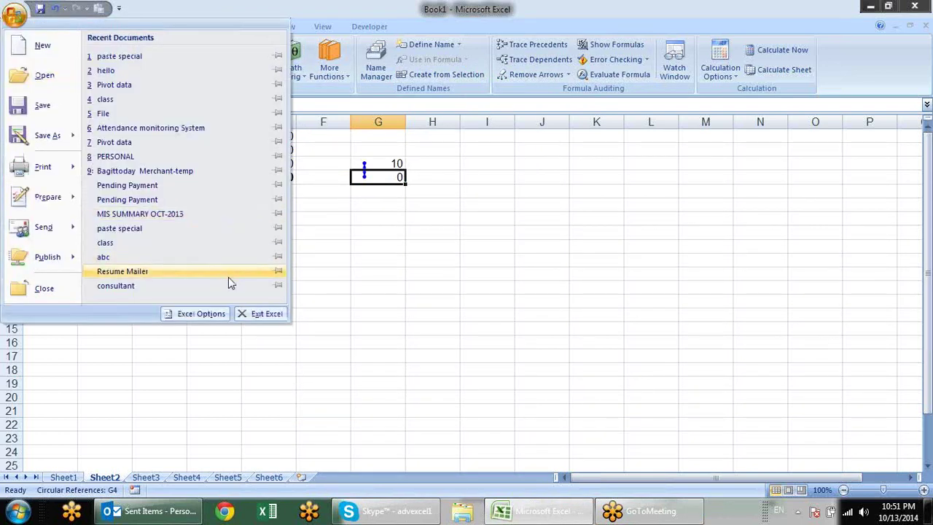
- Enable iterative calculation with Maximum Iterations set to 50 in Excel Options > Formulas
left_click(218, 314)
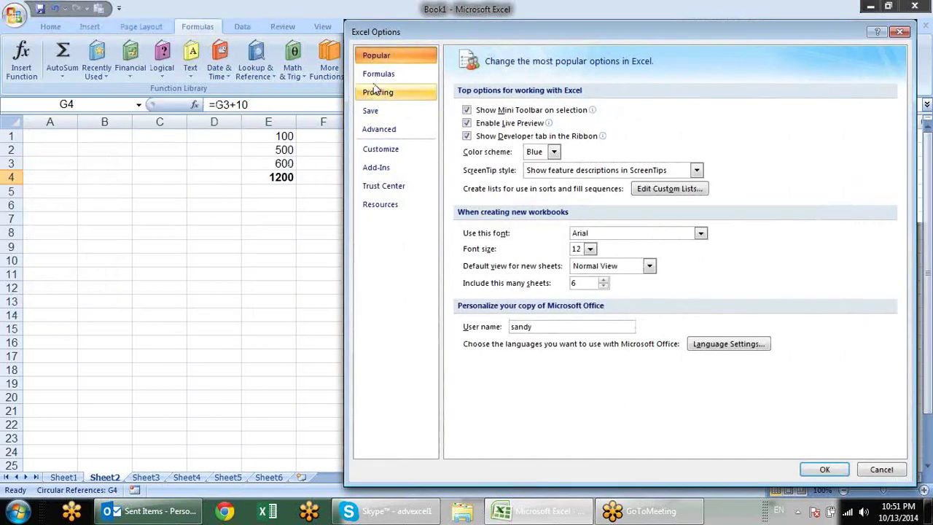
left_click(379, 74)
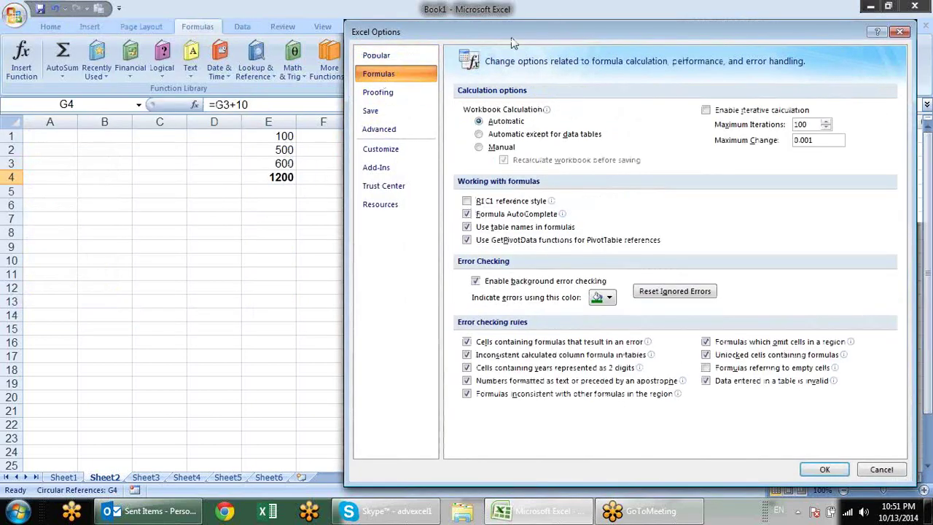
left_click_drag(513, 42, 333, 59)
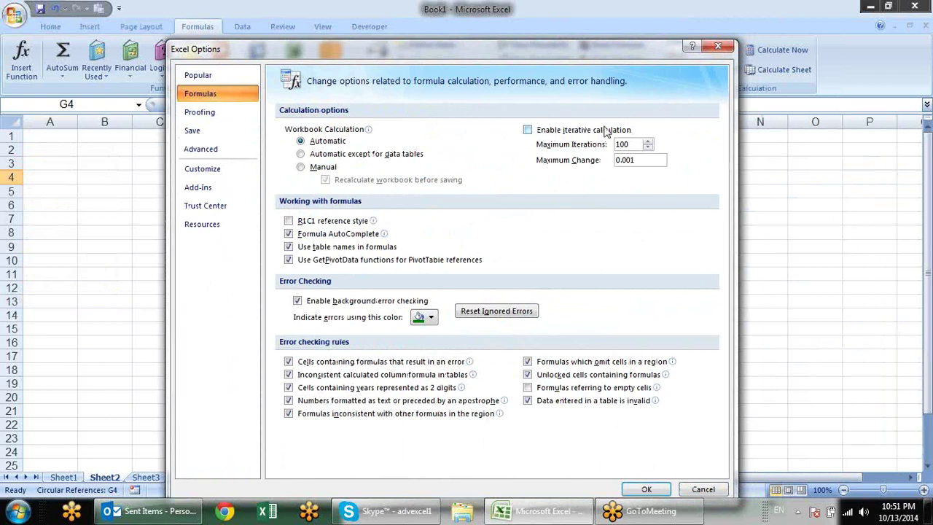
left_click(553, 131)
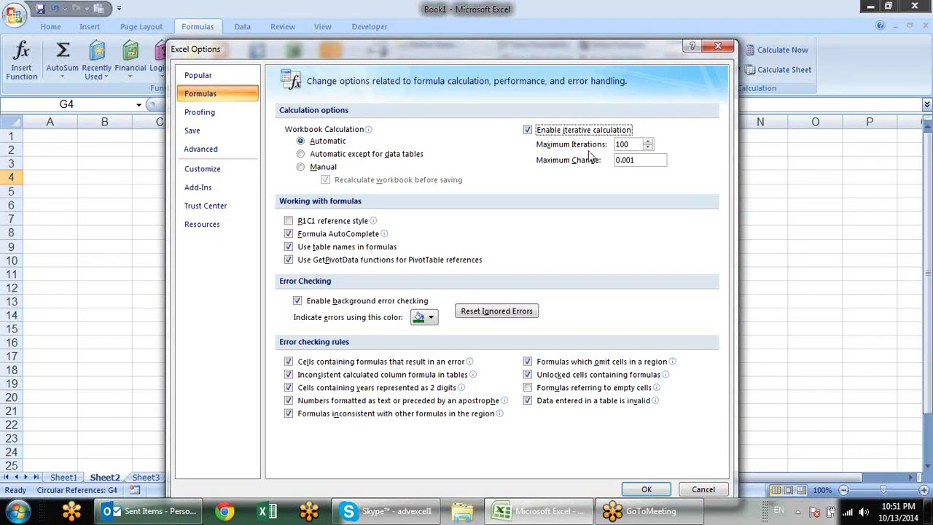
double_click(624, 144)
type("50")
left_click_drag(642, 50, 627, 13)
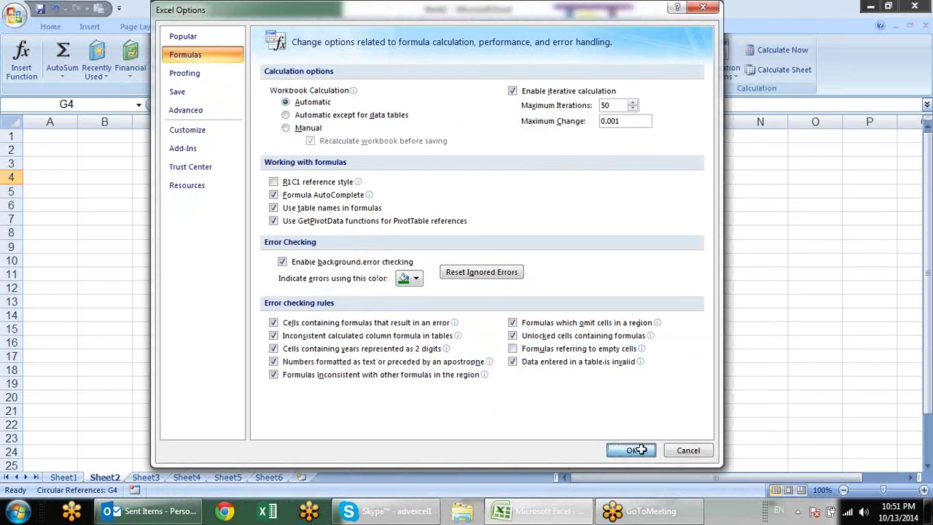
left_click(632, 452)
- Check G3 and G4, which now resolve to 990 and 1000
left_click(398, 165)
left_click(393, 176)
left_click(394, 161)
left_click(394, 176)
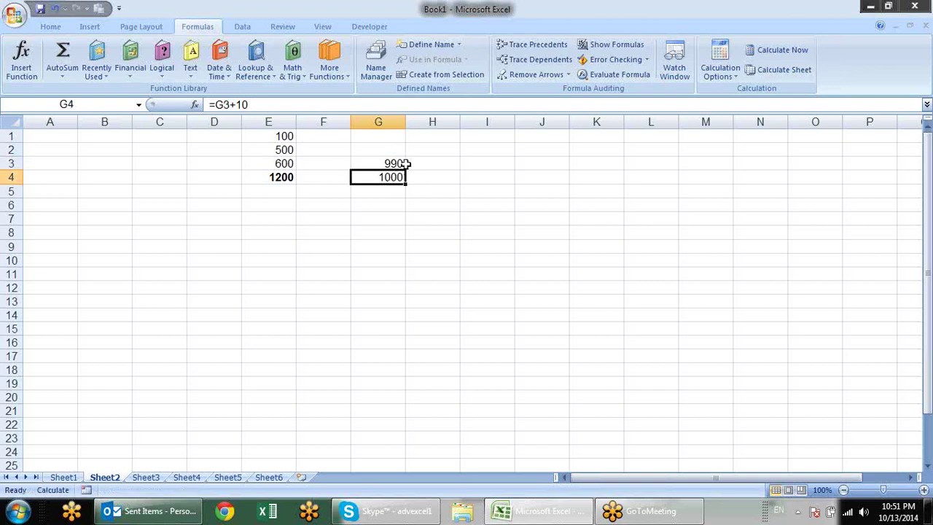
left_click(394, 162)
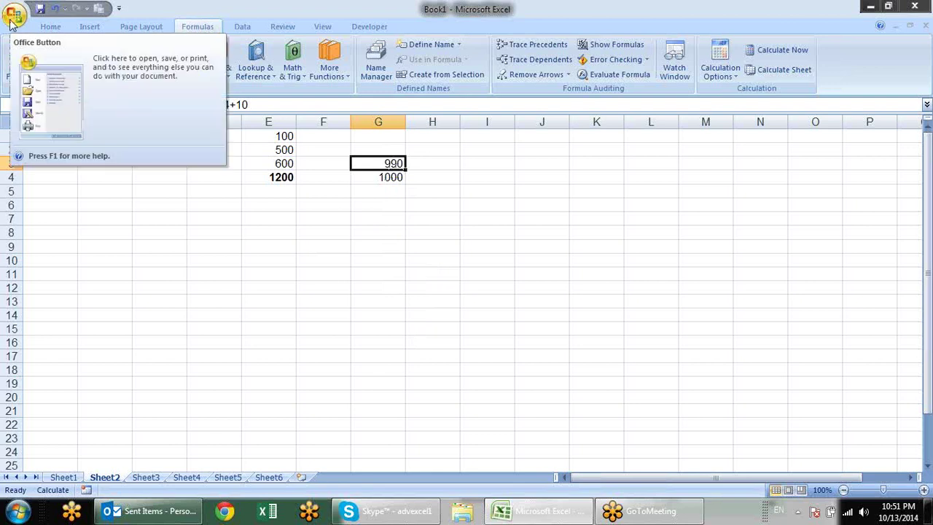
- Turn off iterative calculation in Excel Options and dismiss the circular reference warning
left_click(13, 21)
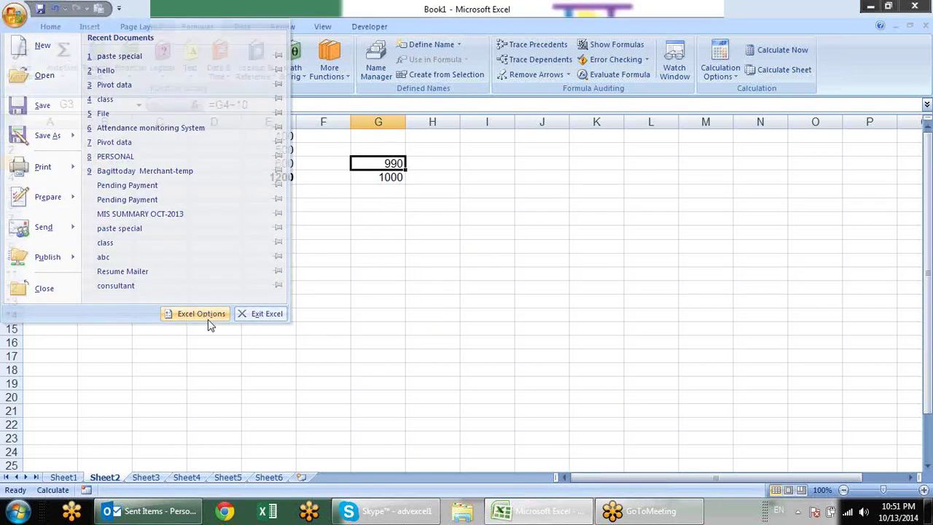
left_click(207, 318)
left_click(186, 55)
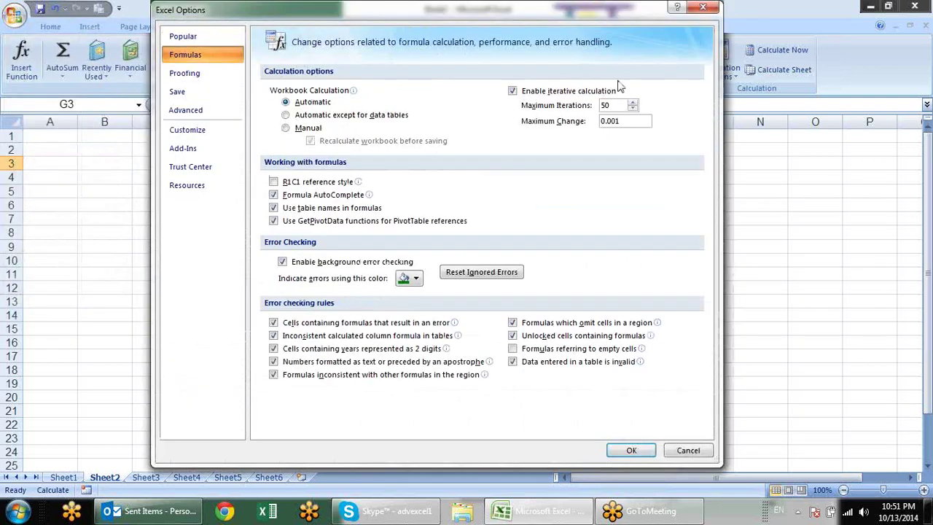
left_click(520, 94)
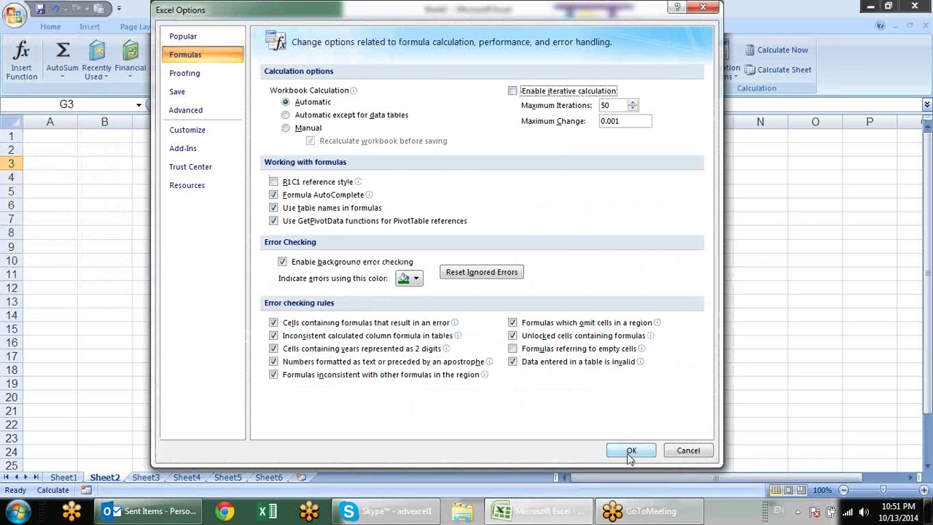
left_click(628, 449)
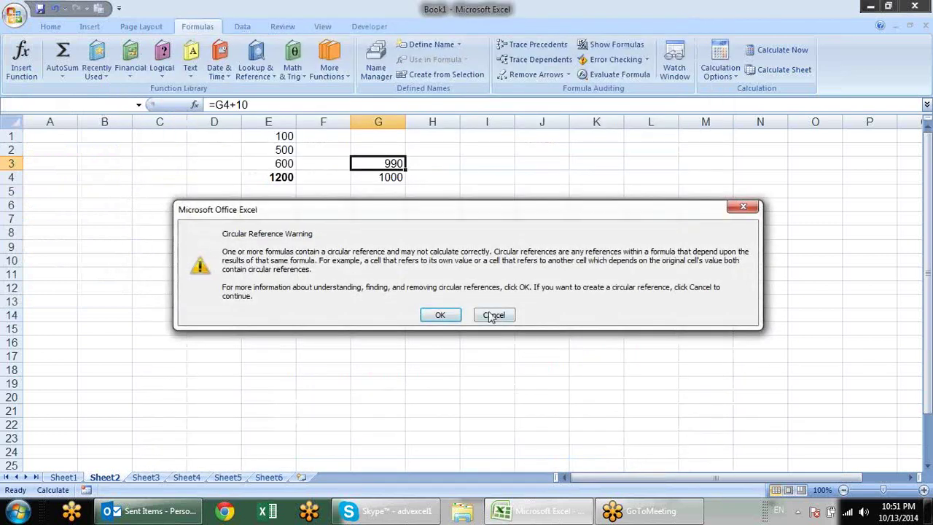
left_click(493, 315)
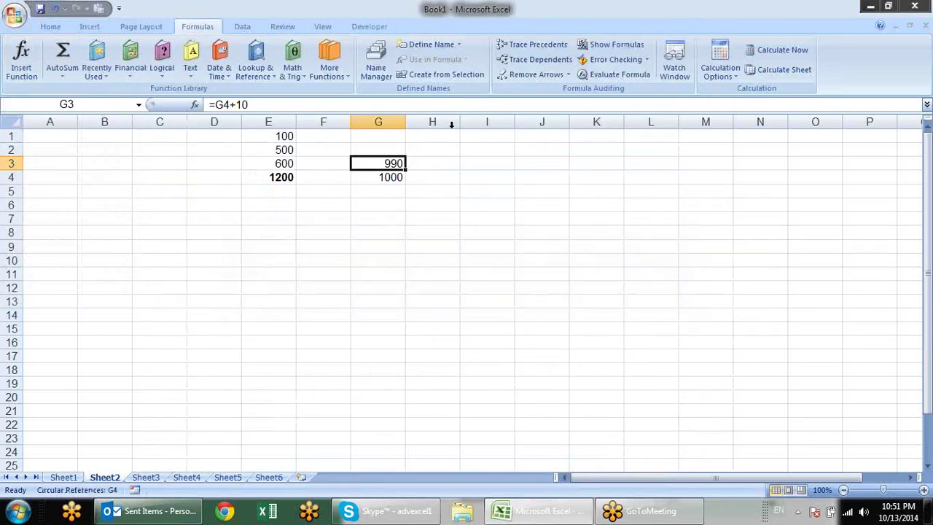
- Delete the circular formulas from G3:G4
left_click(403, 179, "shift")
key("Delete")
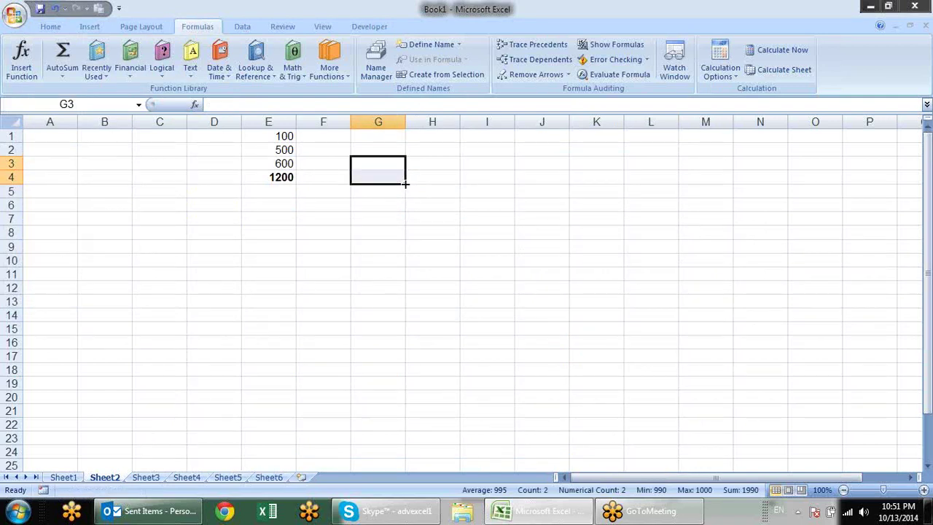
left_click(439, 162)
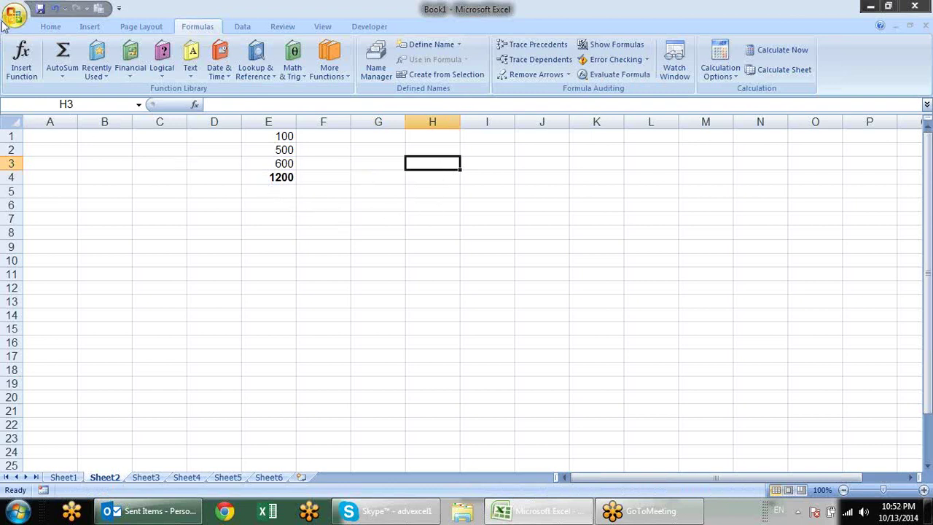
- Look over the Formulas options, including R1C1 reference style, without changes, then return to the Home tab
left_click(13, 19)
left_click(182, 314)
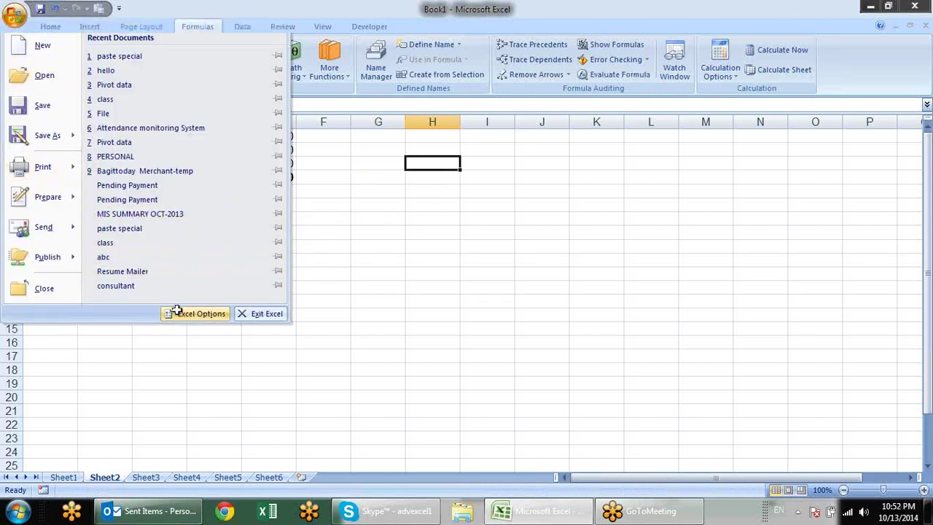
left_click(188, 59)
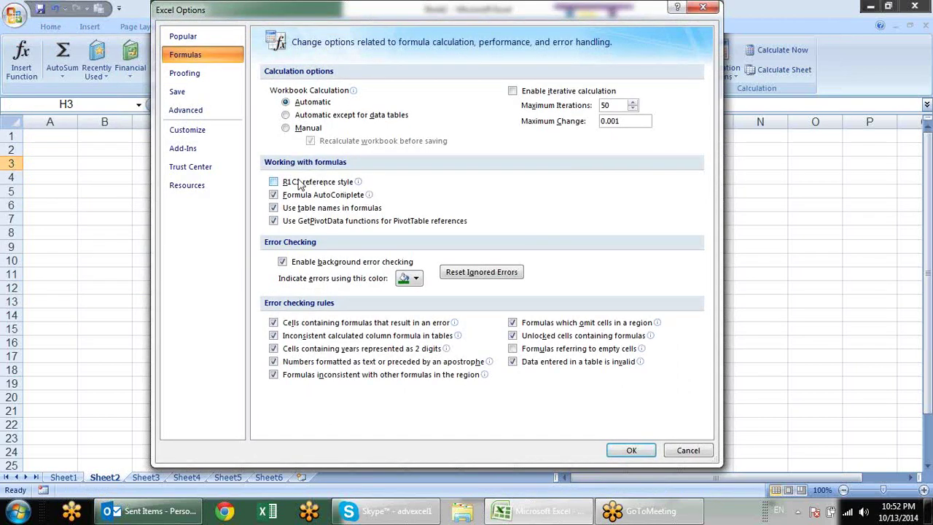
mouse_move(295, 184)
left_click(632, 450)
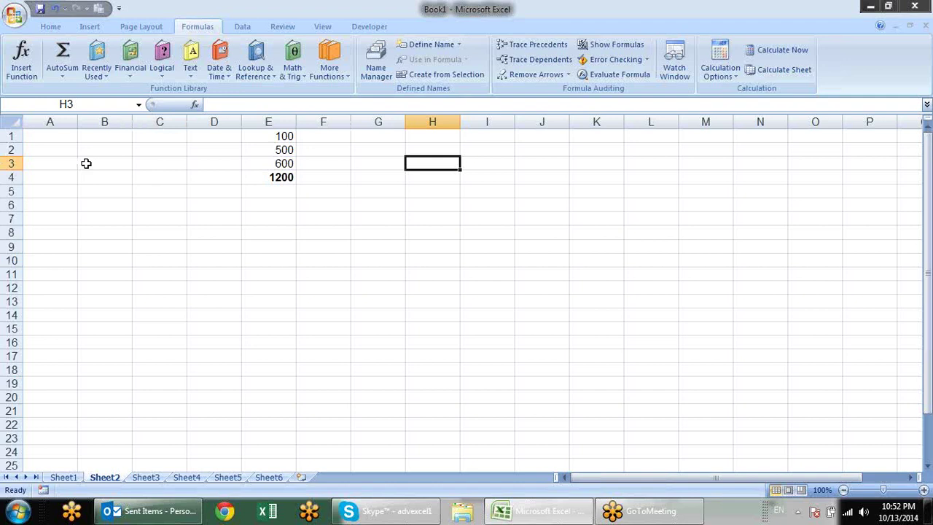
left_click(51, 26)
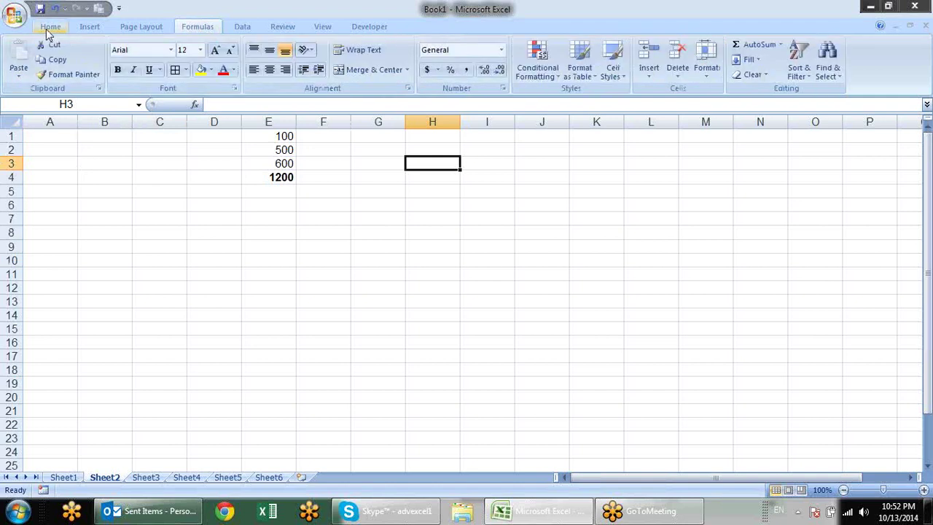
left_click(157, 201)
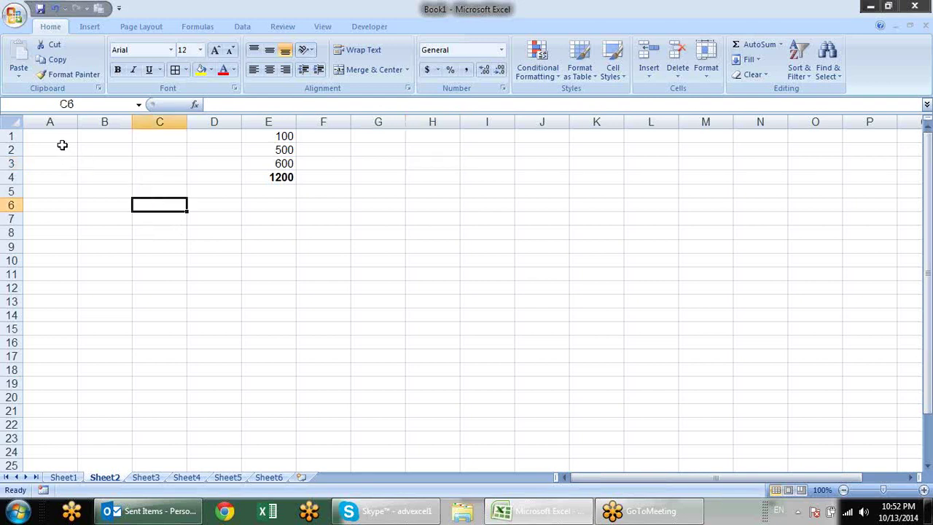
- Enter 100 in cell B2
left_click(62, 140)
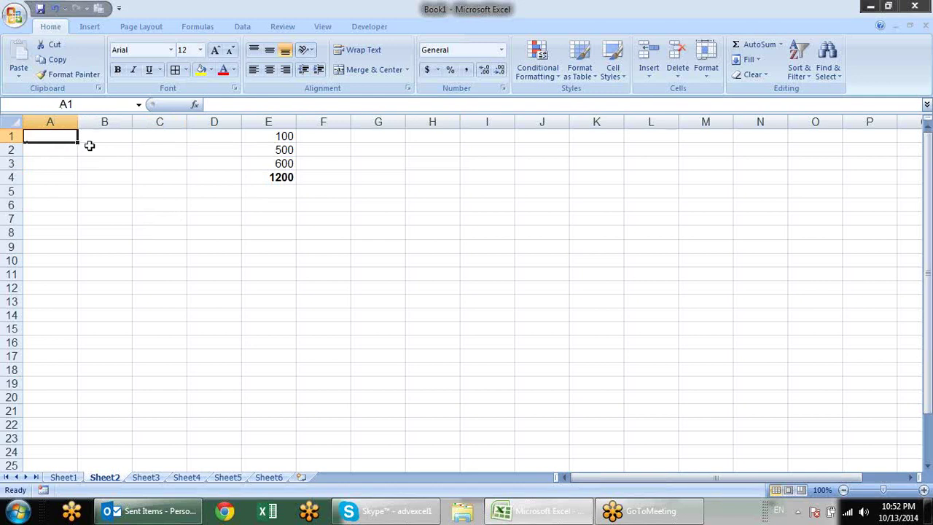
left_click(89, 147)
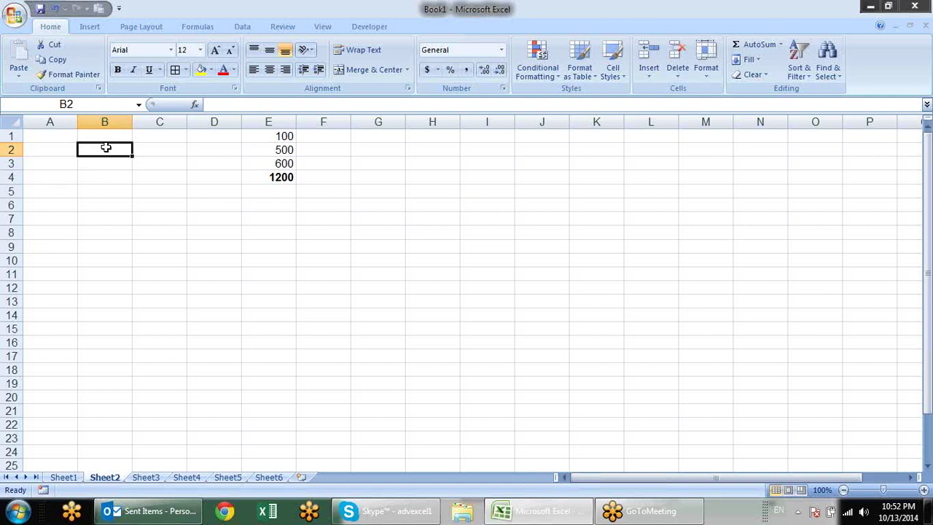
type("100")
key("Return")
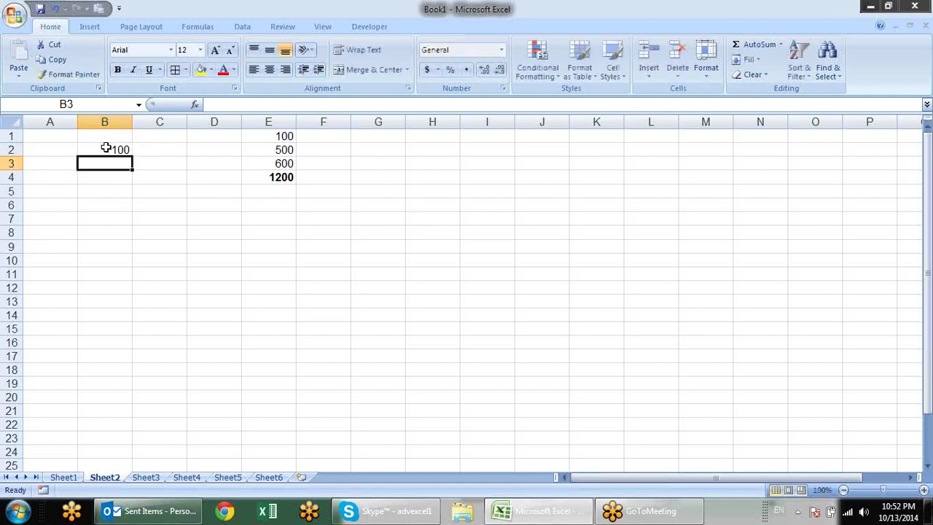
- Write the formula =B2 in D6 so it displays 100
left_click(197, 204)
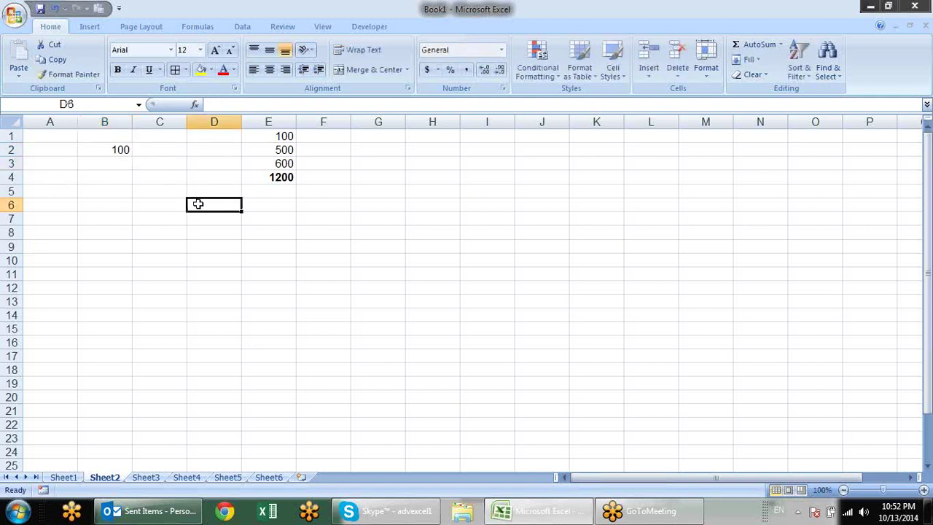
type("=b")
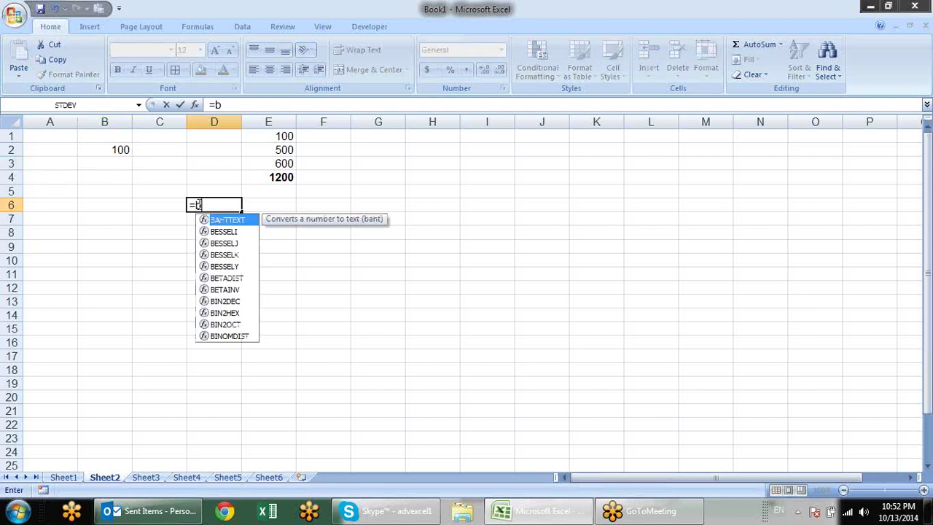
type("2")
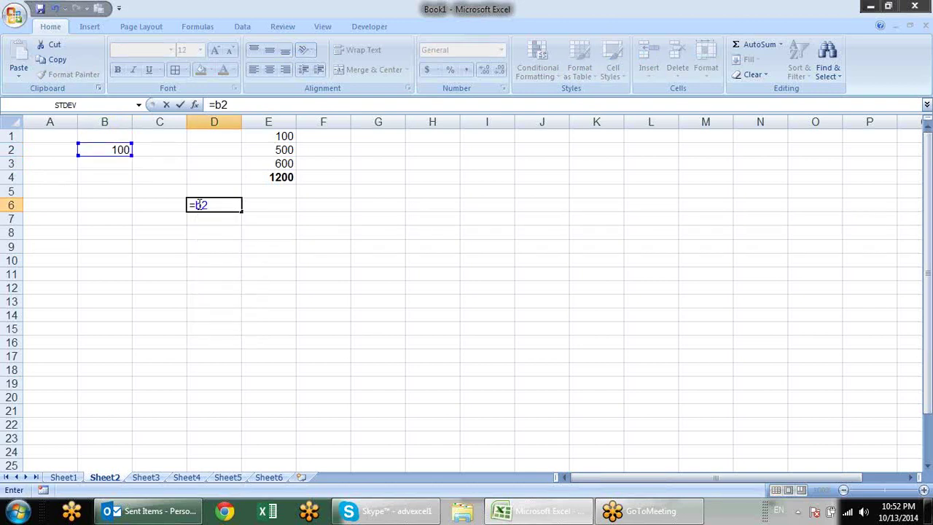
key("Return")
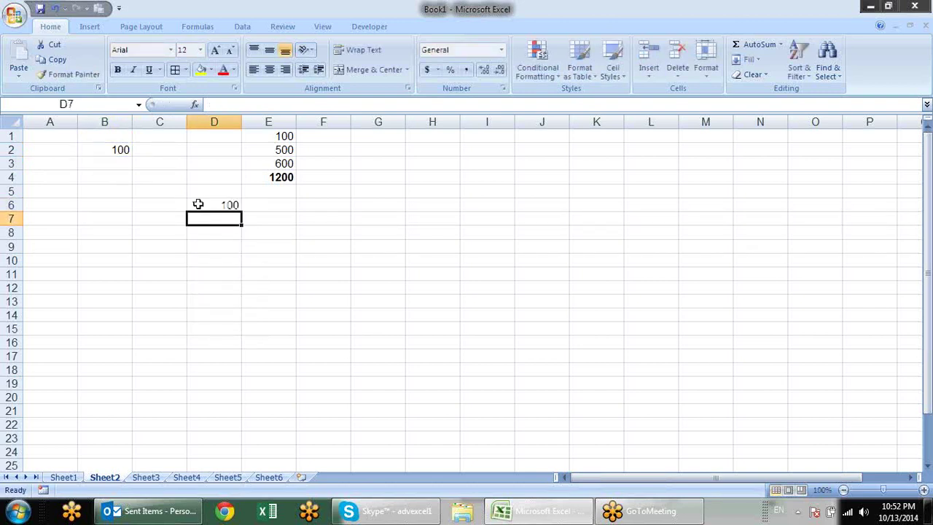
left_click(198, 204)
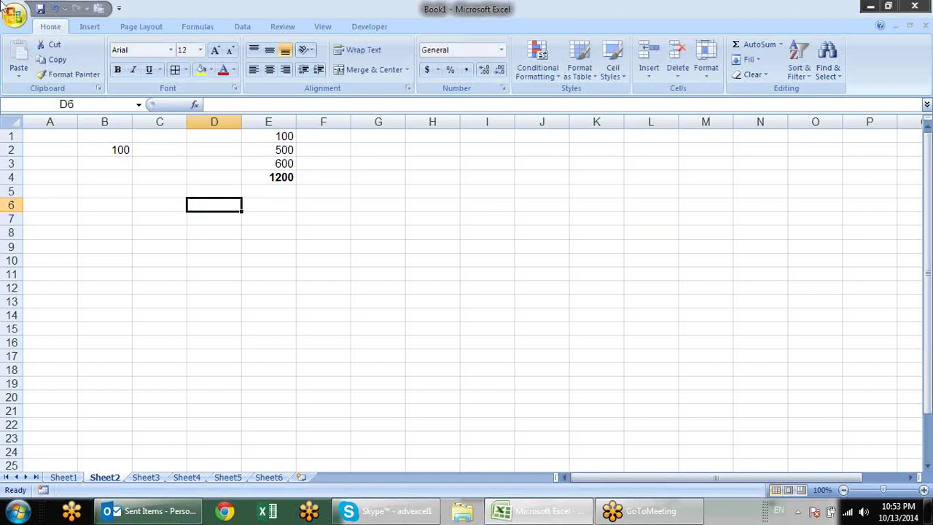
- Turn on R1C1 reference style in Excel Options > Formulas so the selected cell reads R6C4
left_click(16, 16)
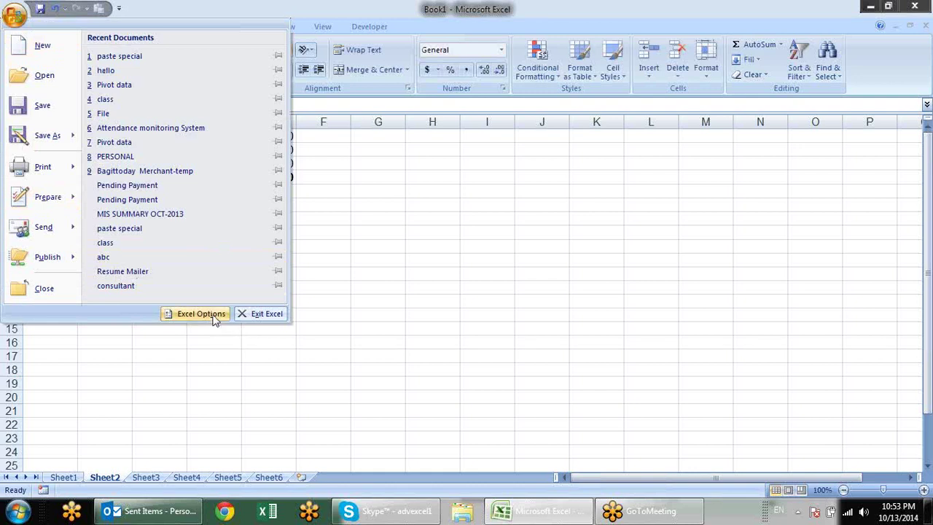
left_click(197, 313)
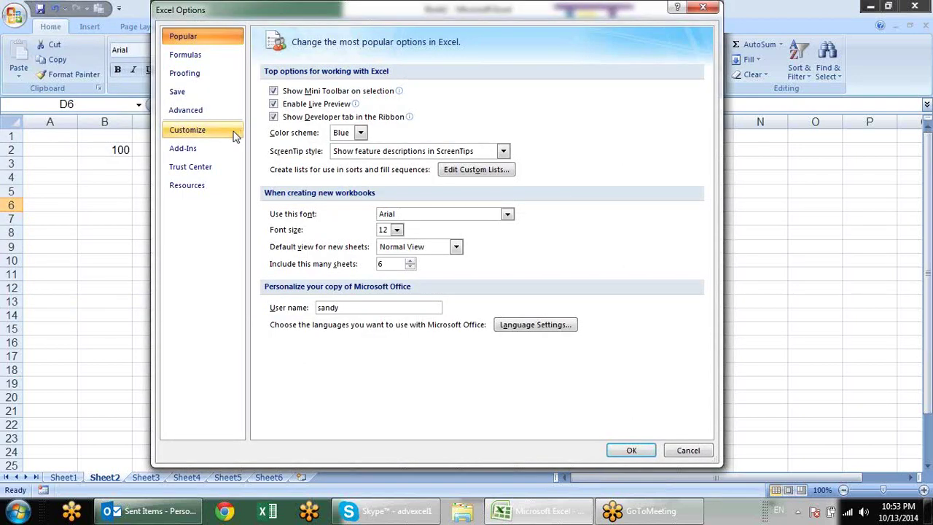
left_click(219, 54)
left_click(325, 181)
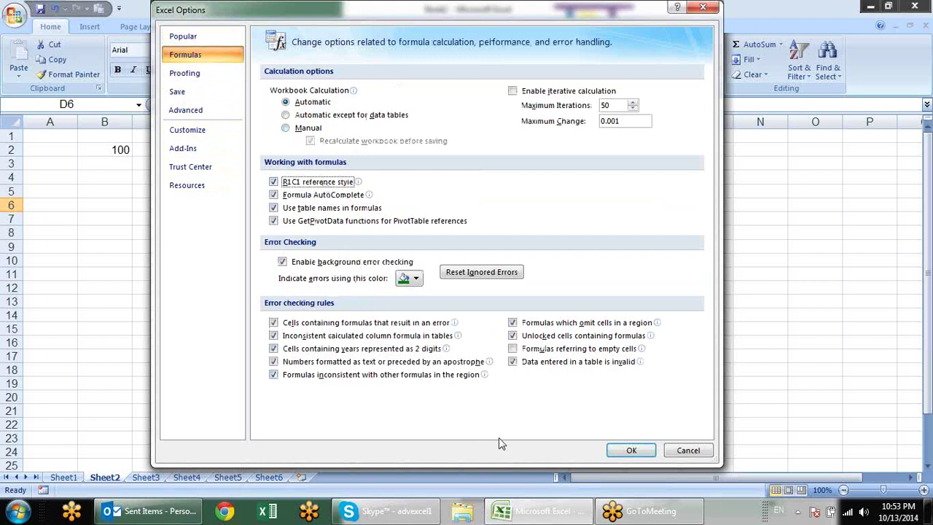
left_click(628, 450)
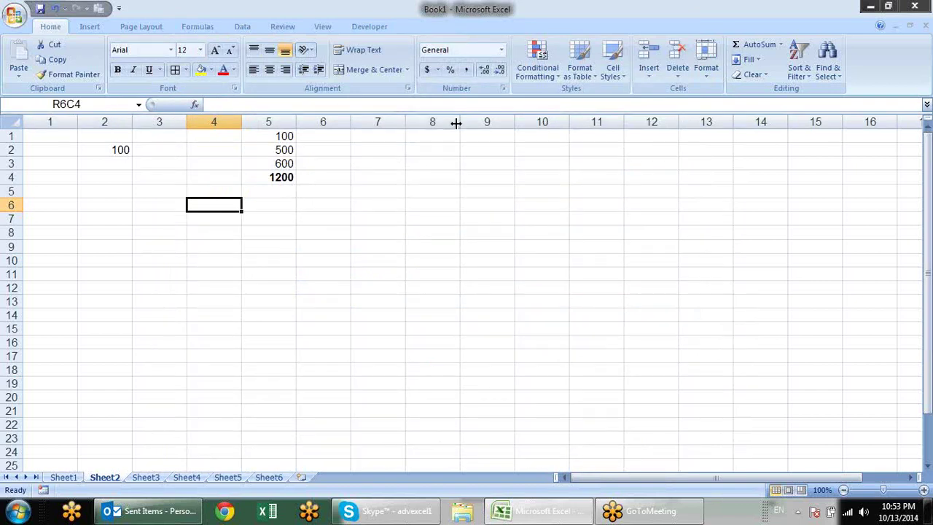
- Start a formula in R6C7 and move its reference around with the arrow keys in Point mode
left_click(360, 205)
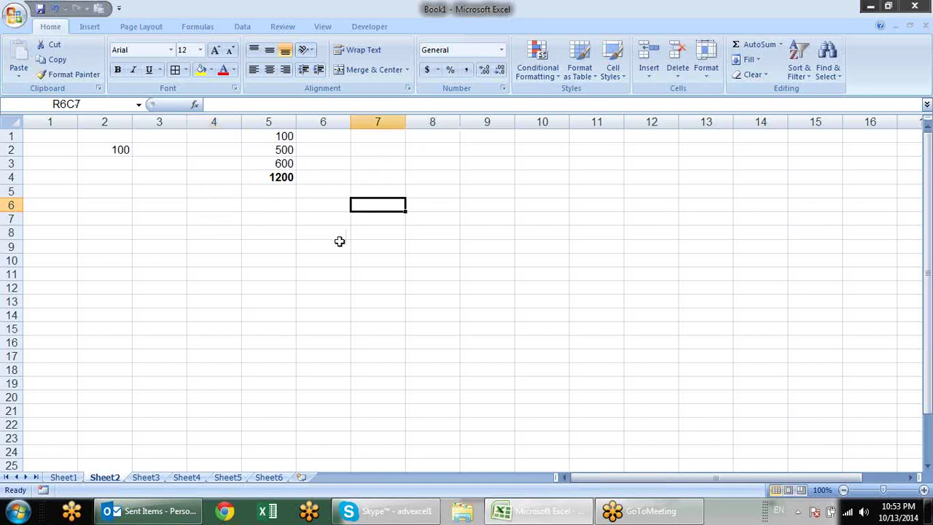
type("=")
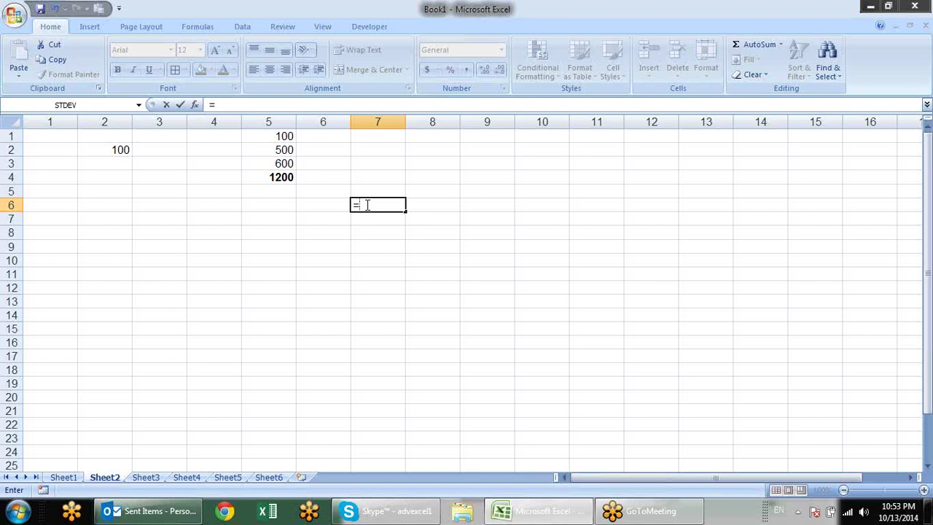
left_click(116, 148)
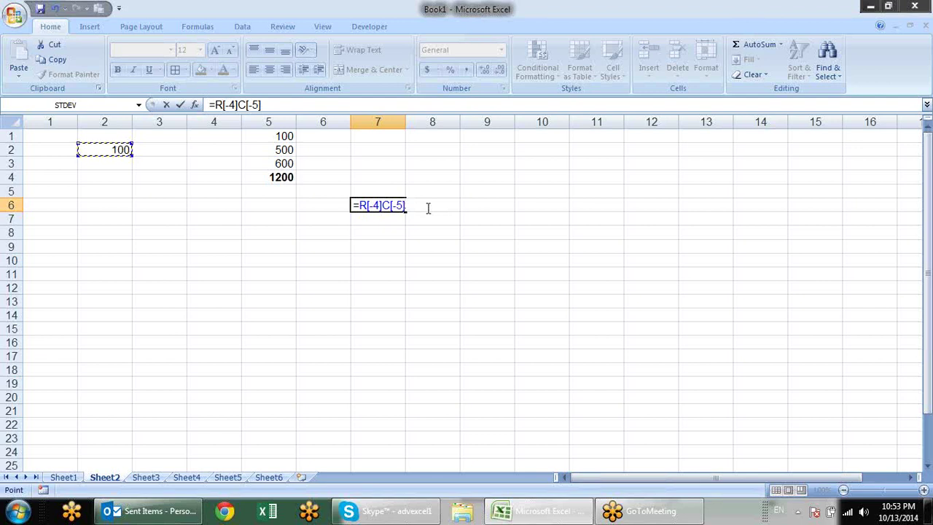
key("Down")
key("Down")
key("Down")
key("Down")
key("Down")
key("Right")
key("Right")
key("Right")
key("Right")
key("Right")
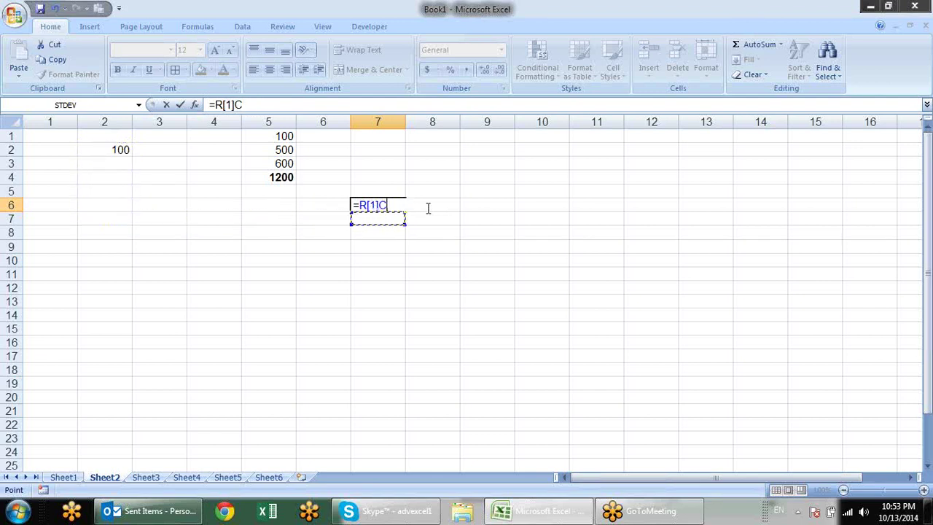
key("Up")
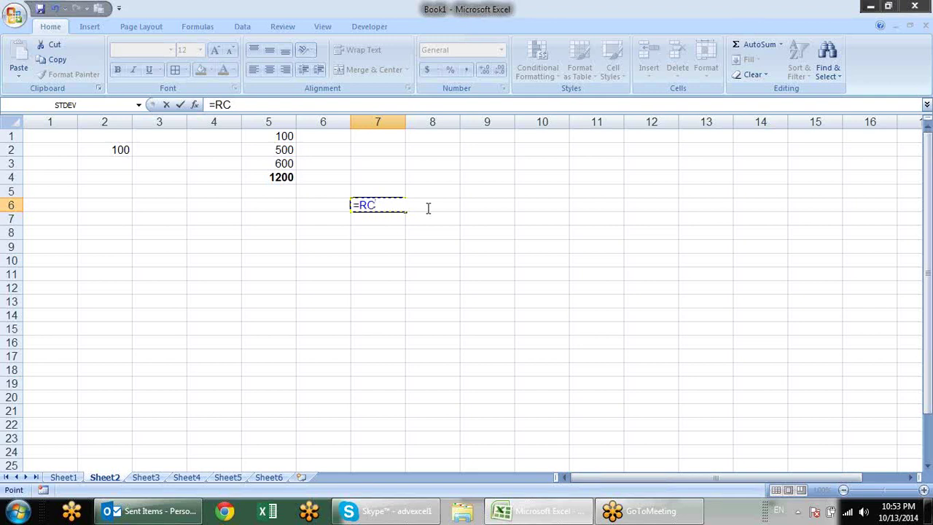
key("Down")
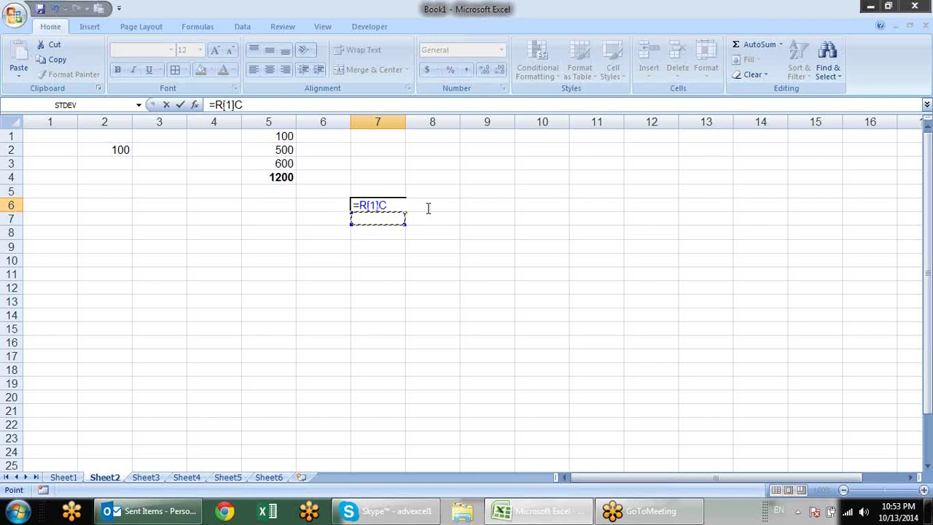
key("Right")
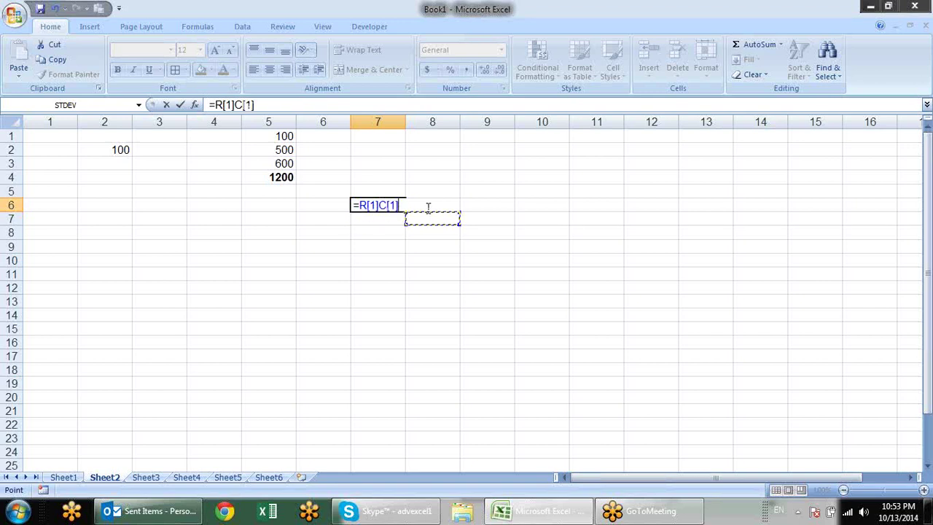
key("Right")
key("Right")
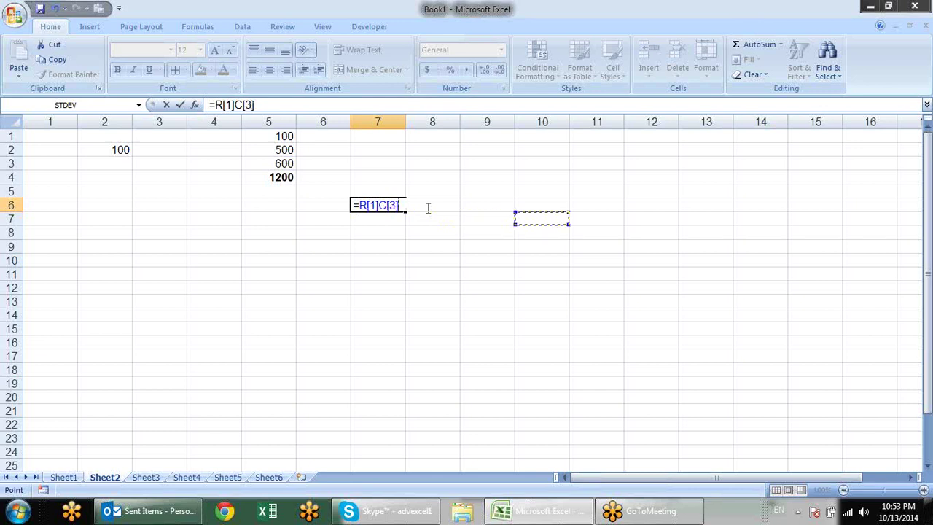
key("Right")
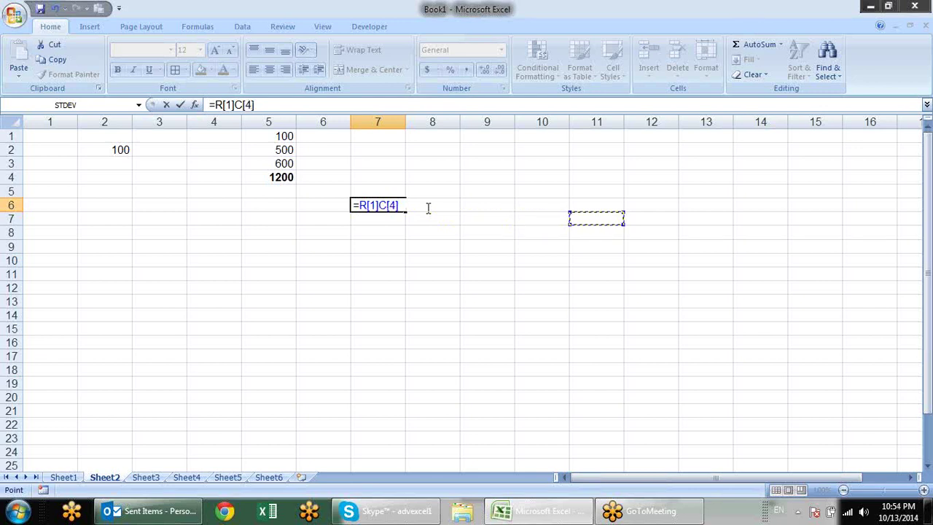
key("Down")
key("Down")
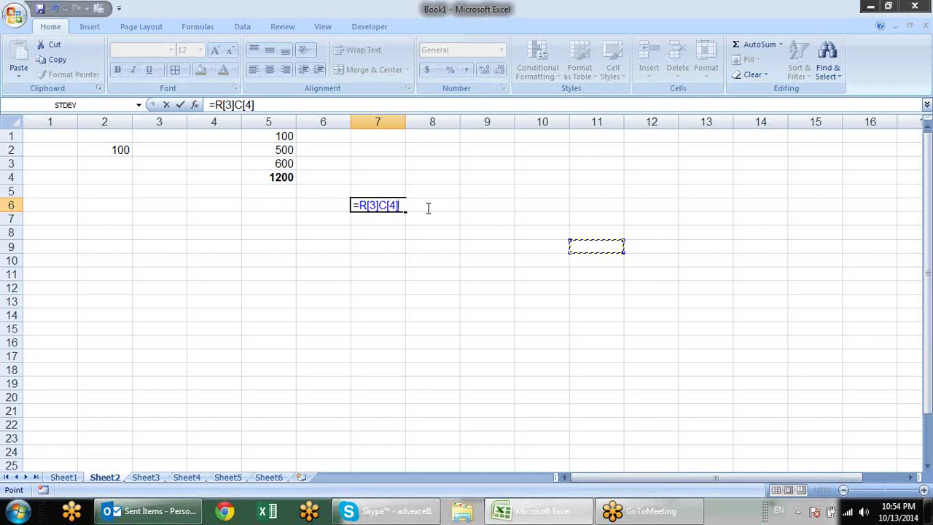
- Bring the reference back to R2C2 and commit, giving =R[-4]C[-5] showing 100
key("Up")
key("Up")
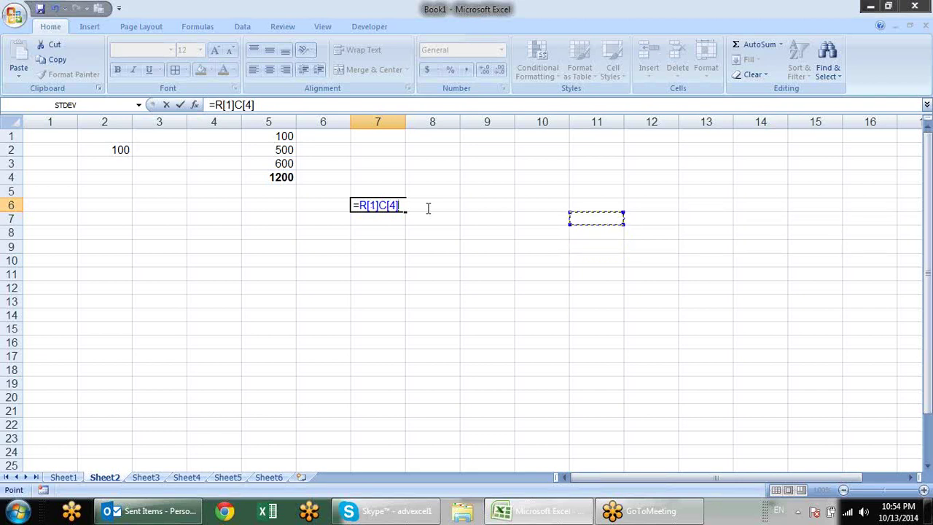
key("Up")
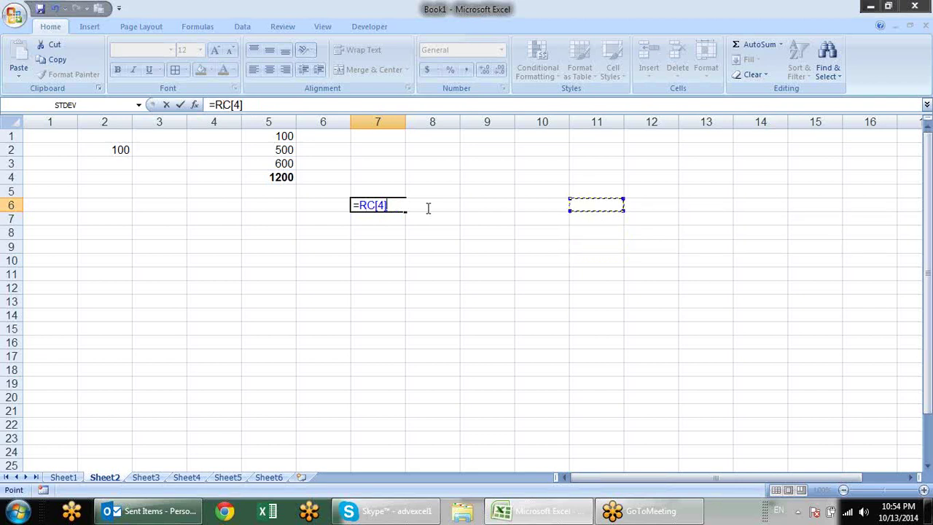
key("Up")
key("Up")
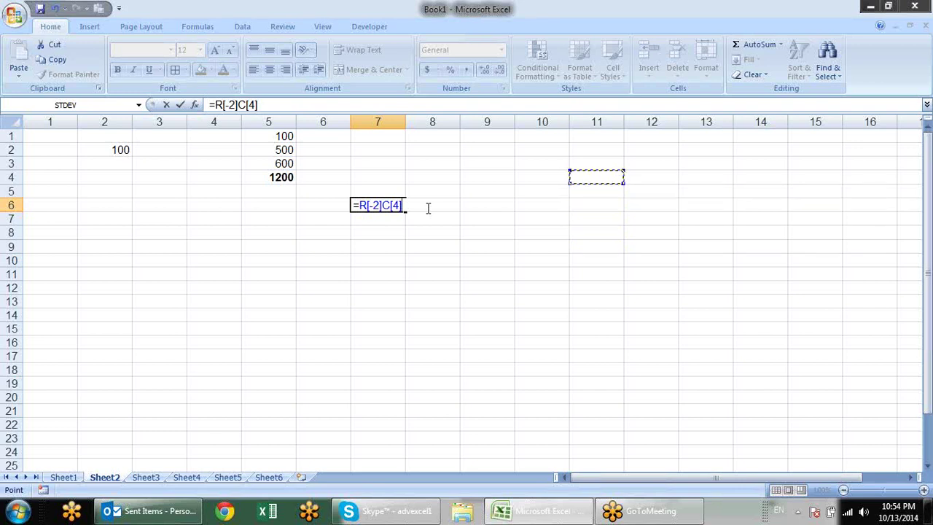
key("Up")
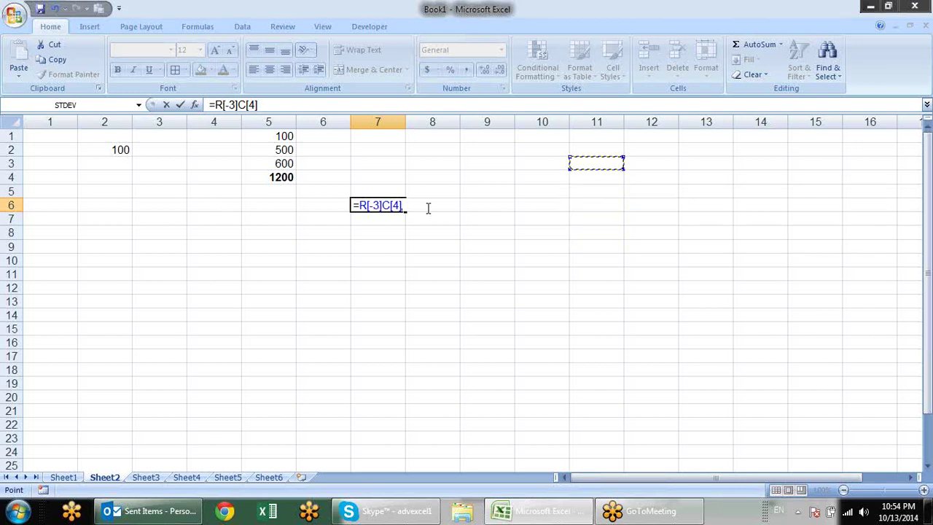
key("Left")
key("Left")
key("Left")
key("Left")
key("Left")
key("Right")
key("Left")
key("Left")
key("Left")
key("Left")
key("Left")
key("Up")
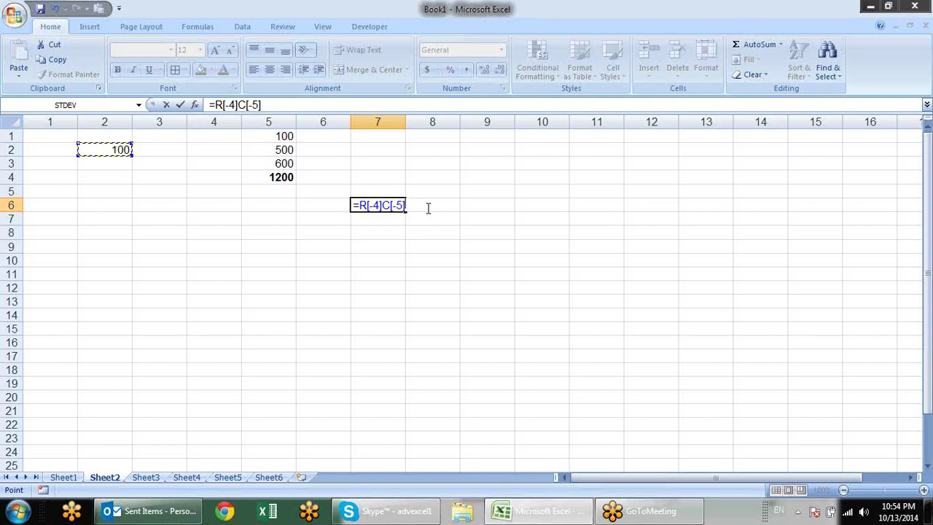
key("Return")
- Enter a formula in R5C9 pointing at R2C2, giving =R[-3]C[-7] and showing 100
left_click(511, 190)
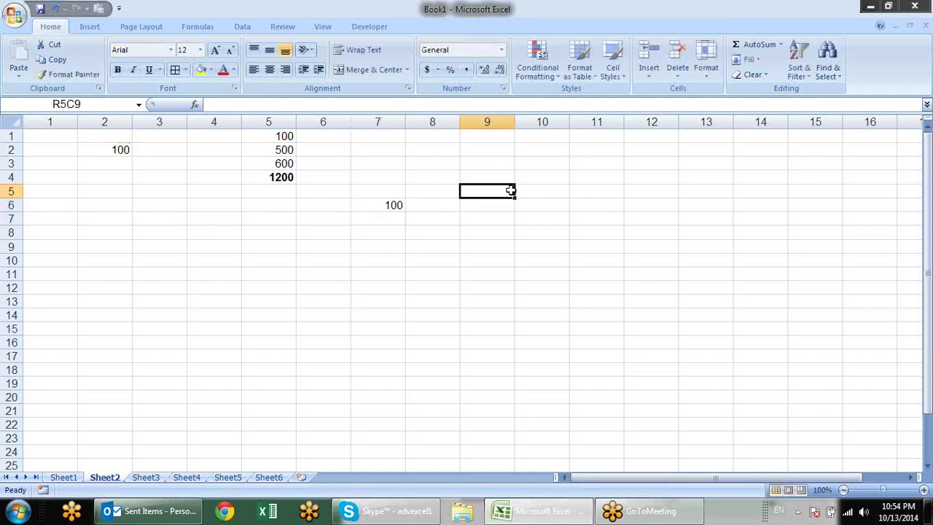
type("=")
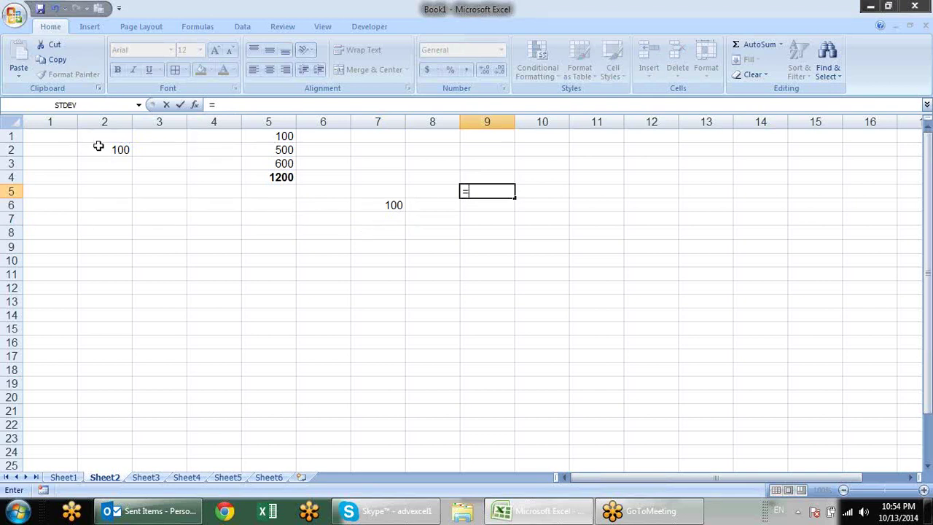
left_click(98, 146)
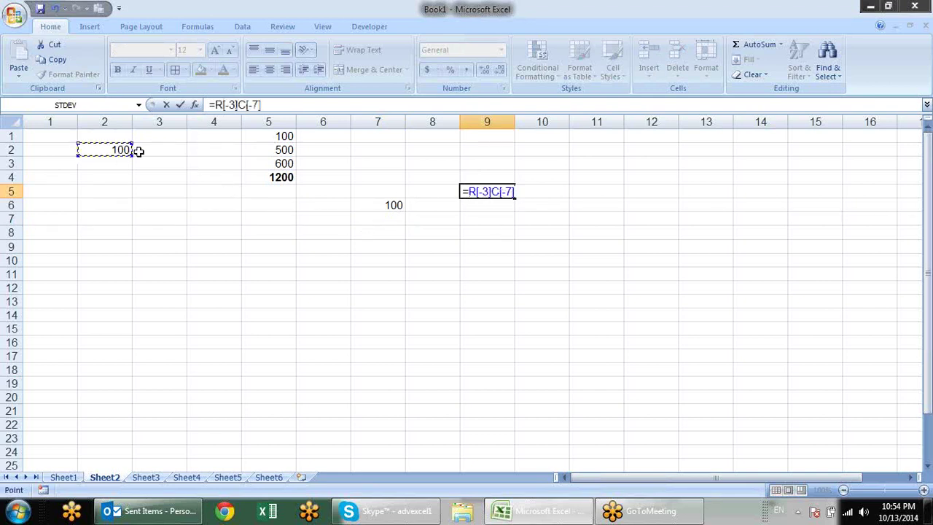
key("Return")
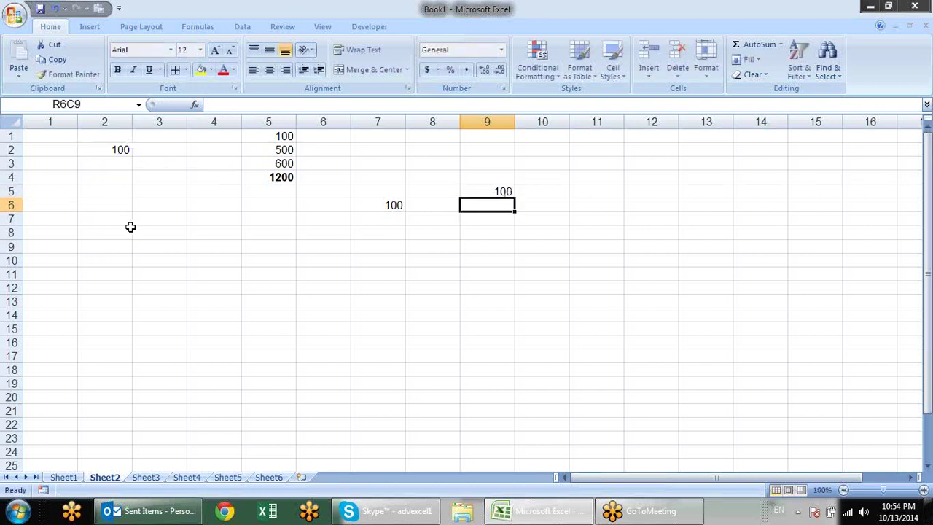
- Compare the formulas in R5C9 and R6C7 and check the source value in R2C2
left_click(481, 190)
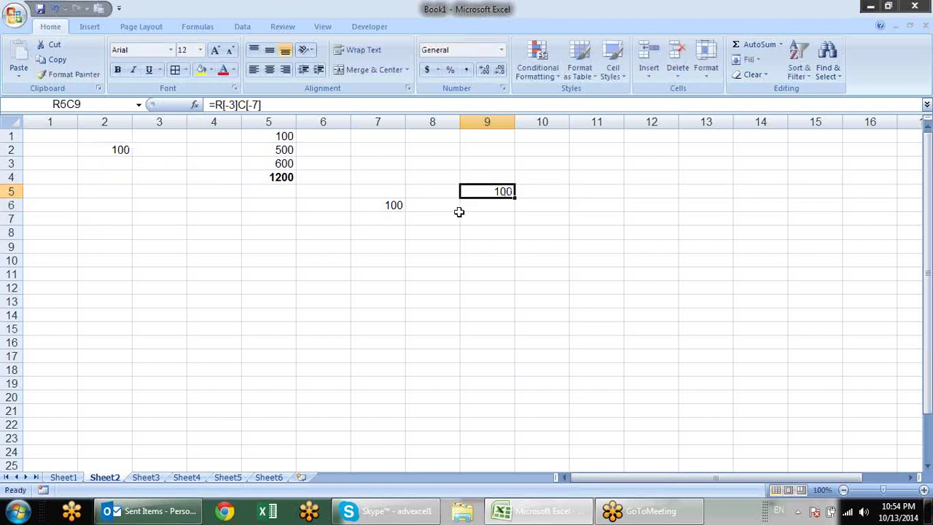
left_click(395, 208)
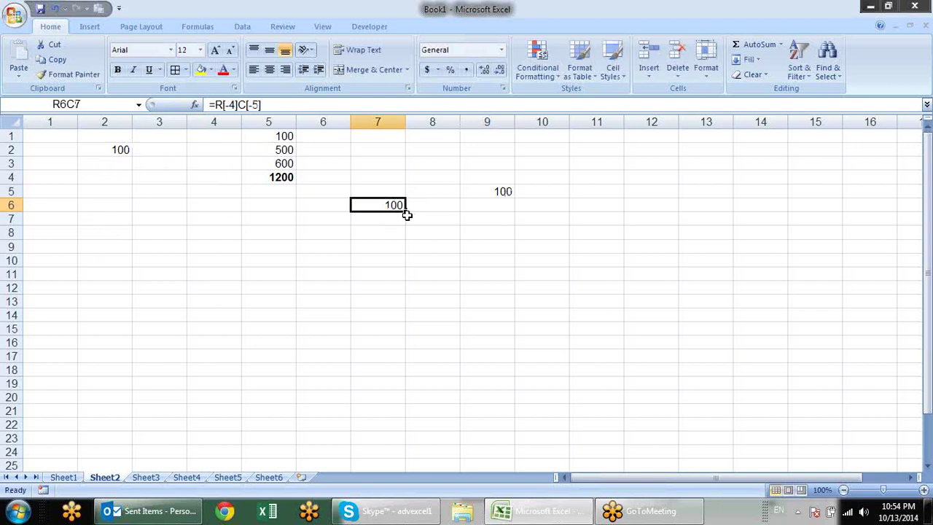
left_click(497, 191)
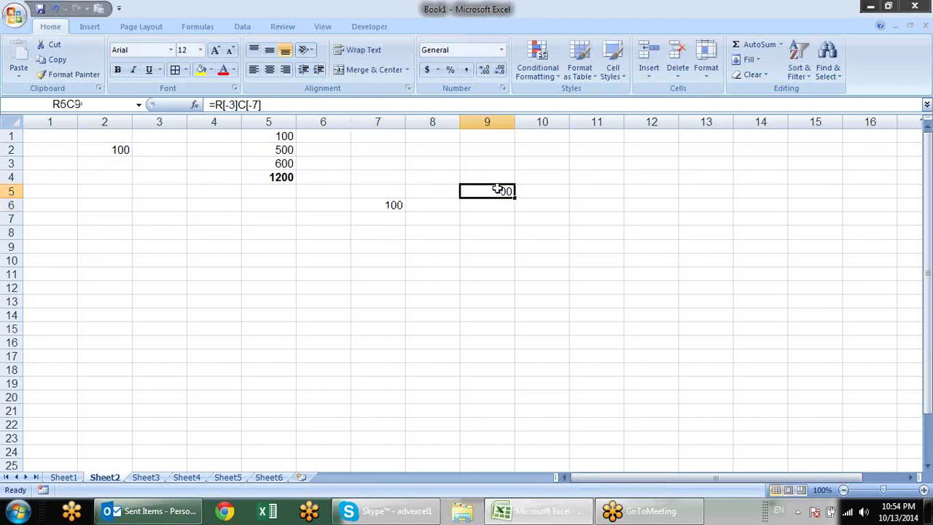
left_click(401, 205)
left_click(478, 191)
left_click(373, 205)
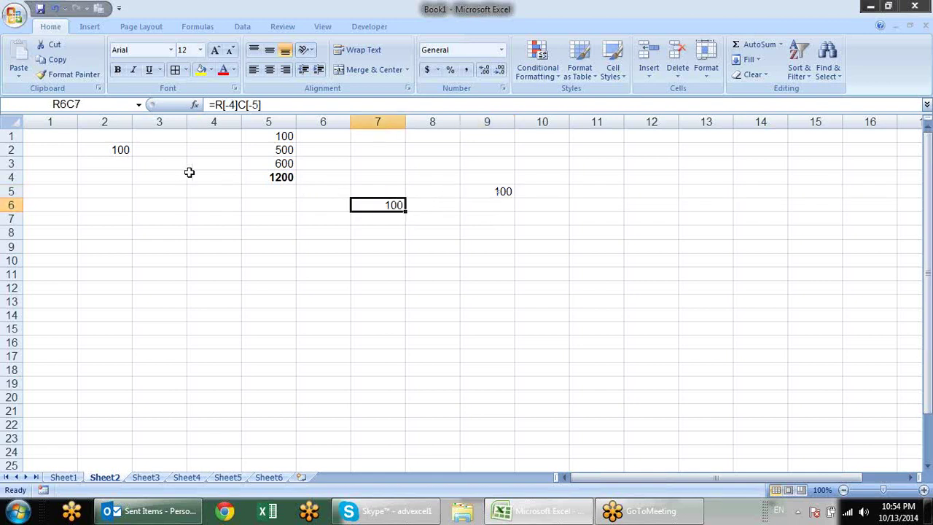
left_click(108, 151)
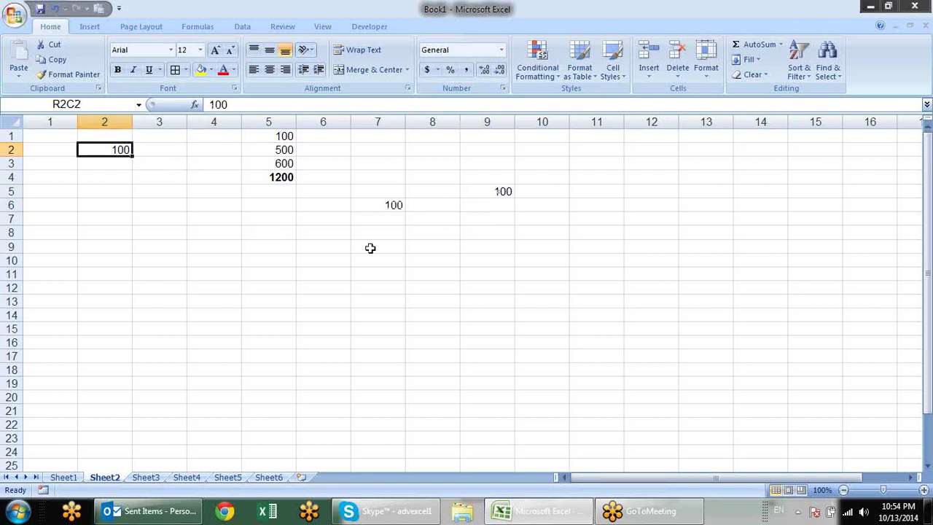
left_click(502, 191)
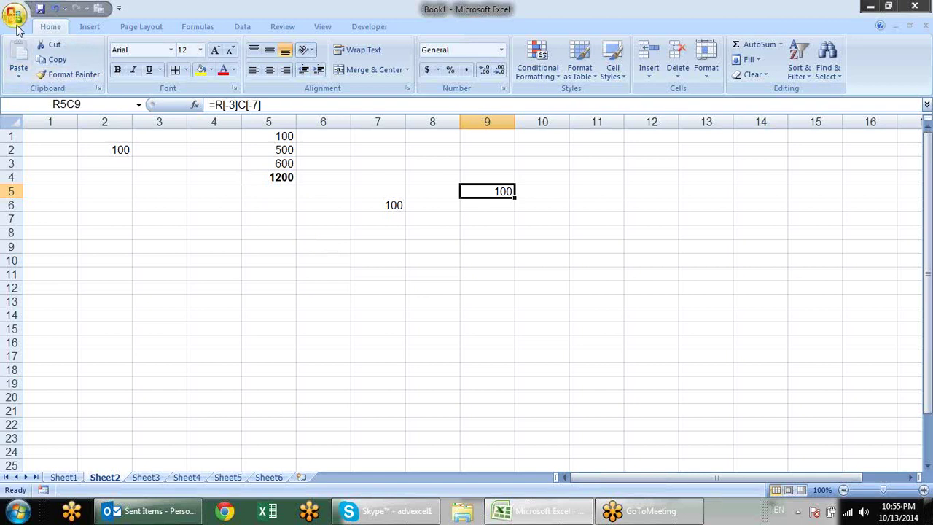
- Untick 'R1C1 reference style' in Excel Options' Formulas settings and confirm
left_click(16, 22)
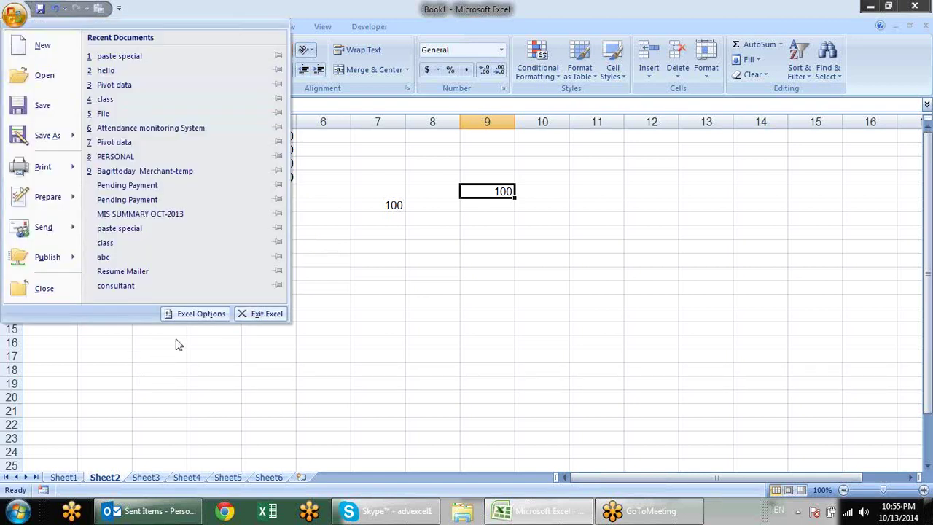
left_click(195, 315)
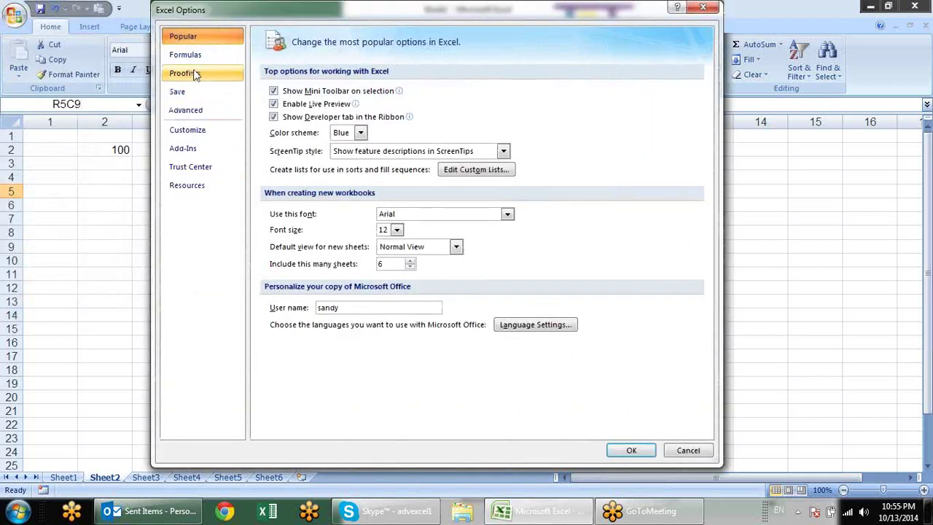
left_click(199, 57)
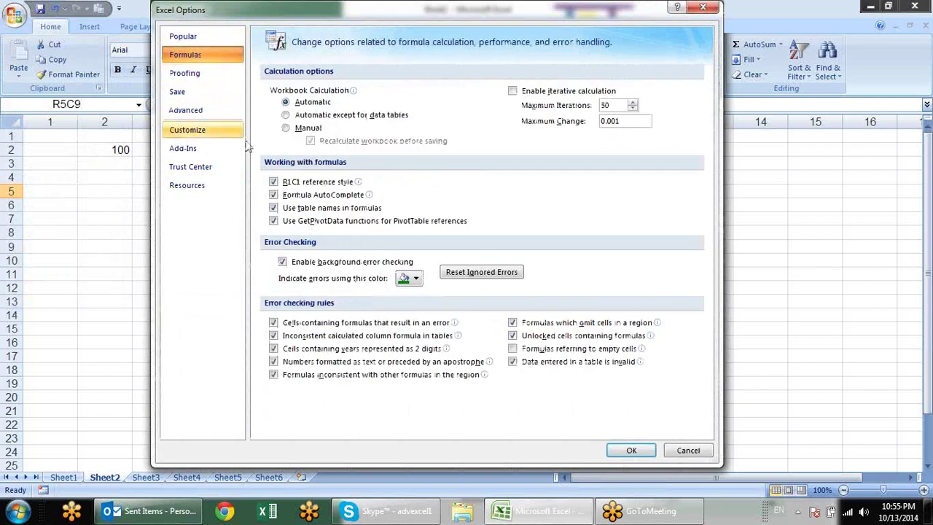
left_click(273, 181)
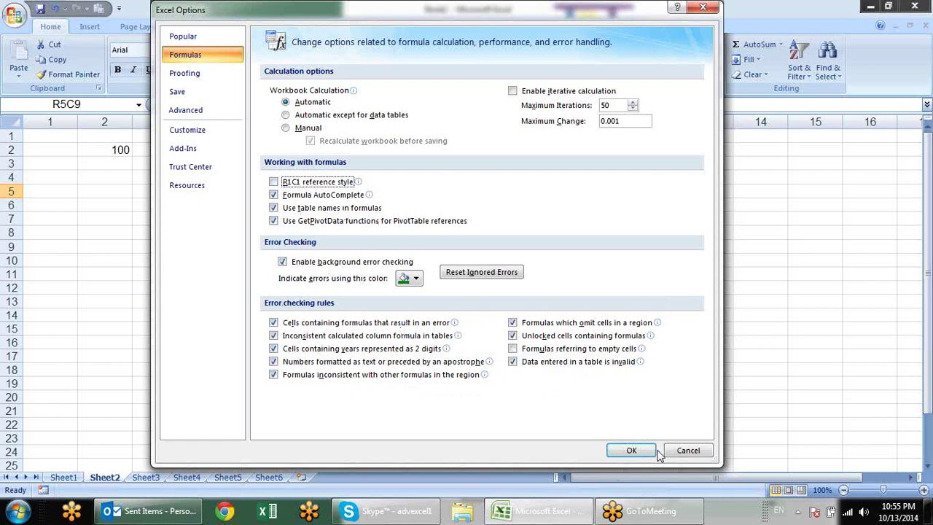
left_click(626, 450)
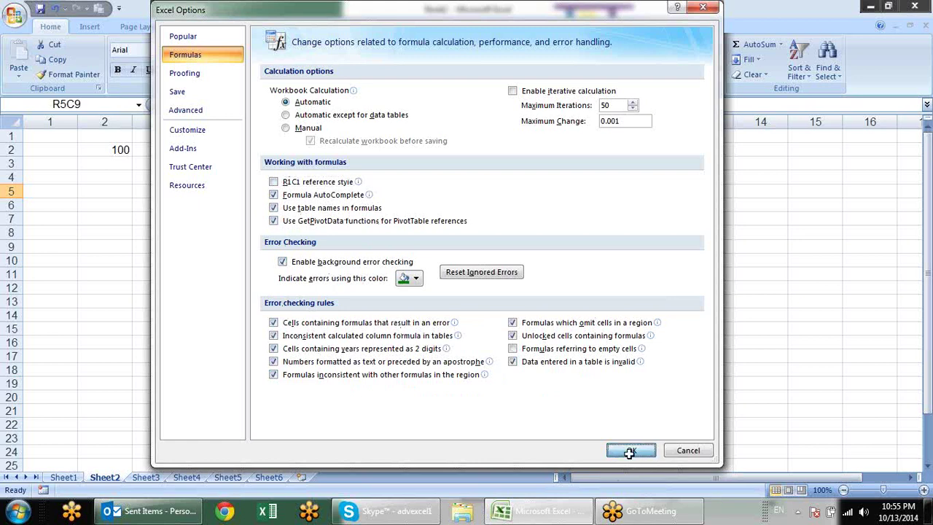
left_click(301, 262)
type("=")
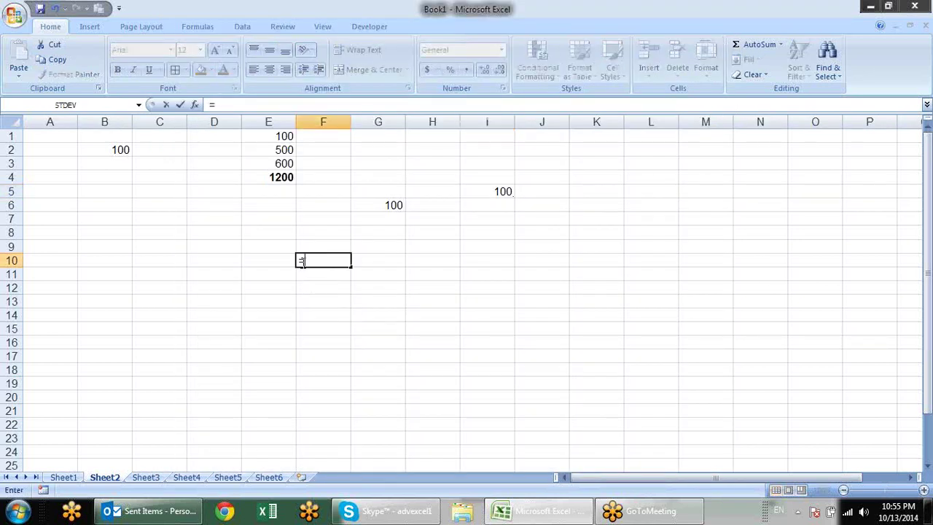
type("v")
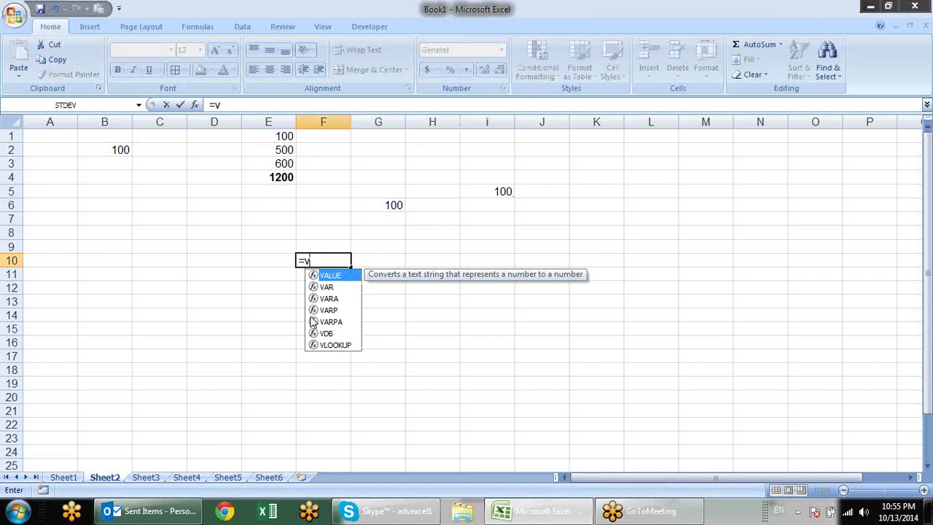
key("F1")
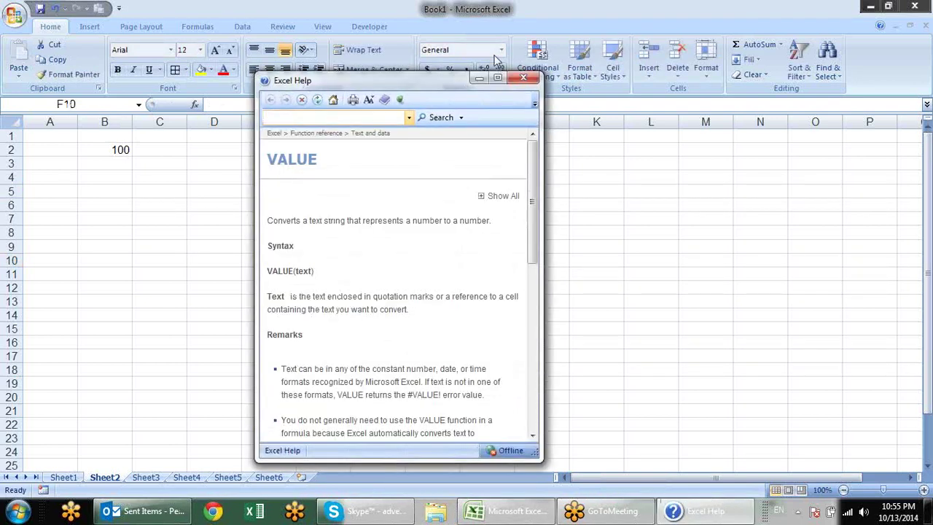
left_click(523, 78)
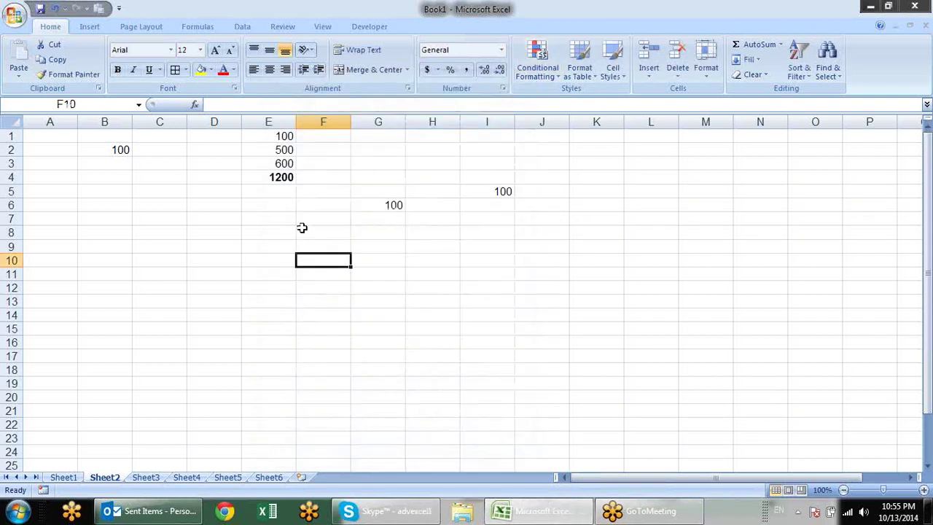
left_click(278, 229)
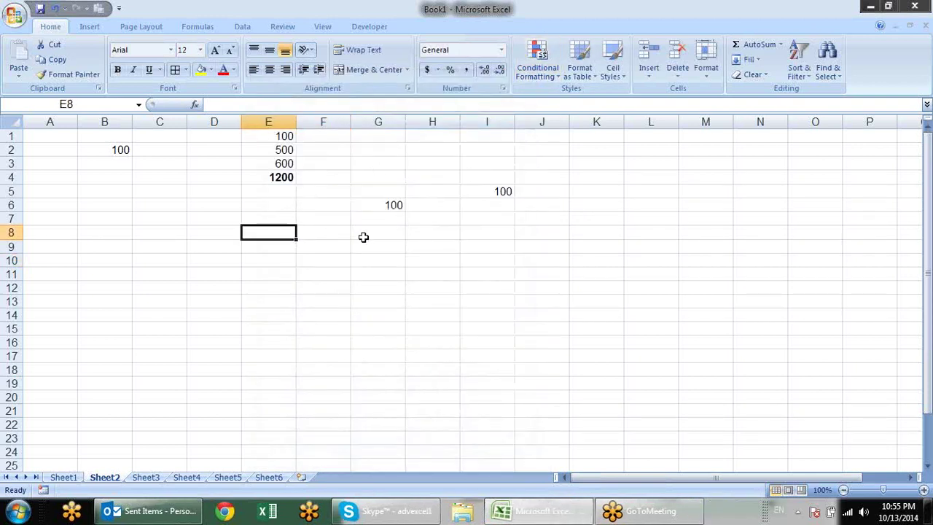
type("'00")
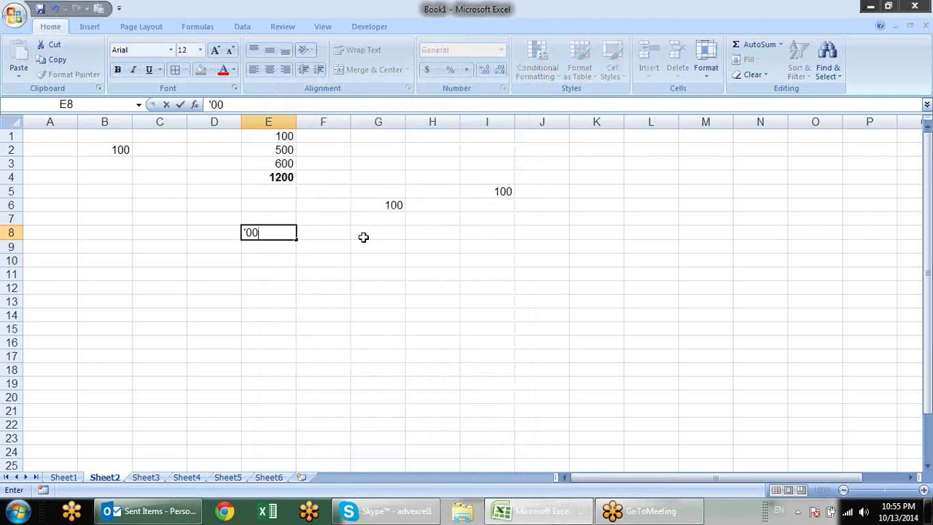
type("203")
- Enter '002035 in E8 as text, then re-edit it with F2 and recommit
type("5")
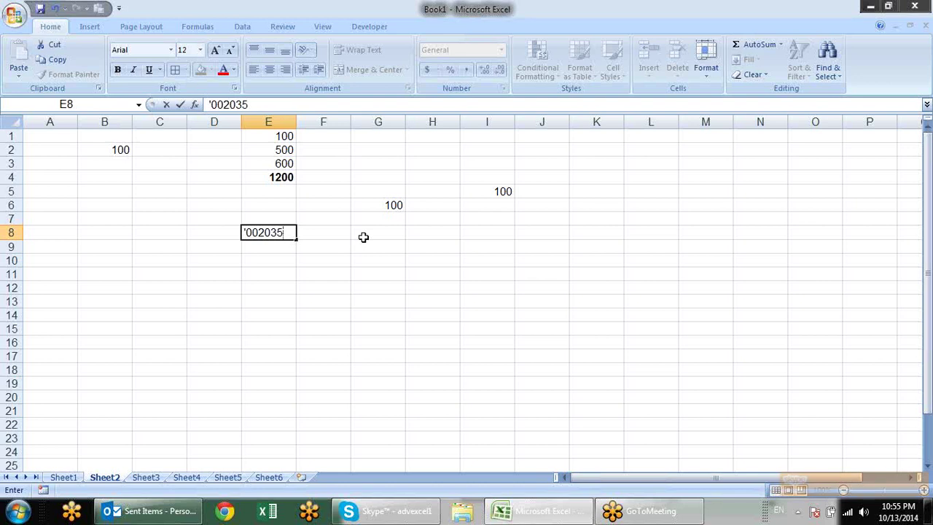
key("Return")
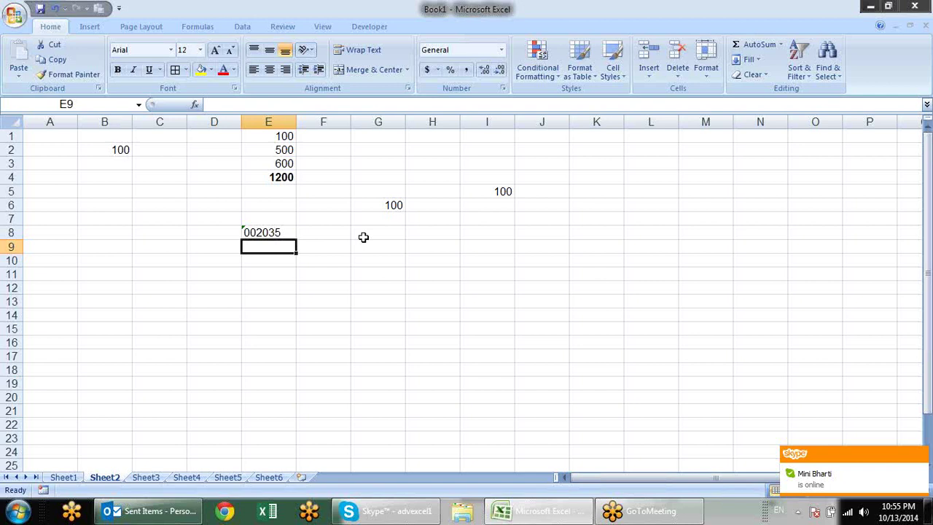
key("Up")
key("F2")
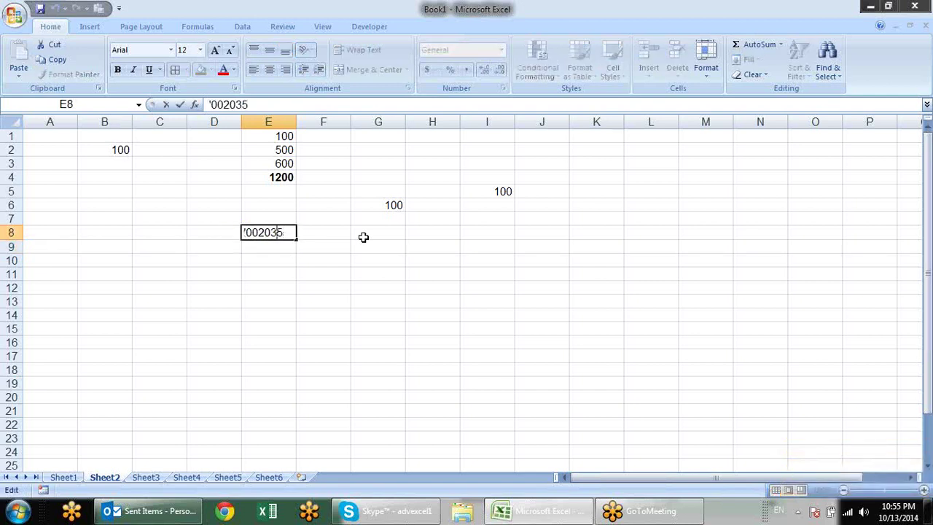
key("Return")
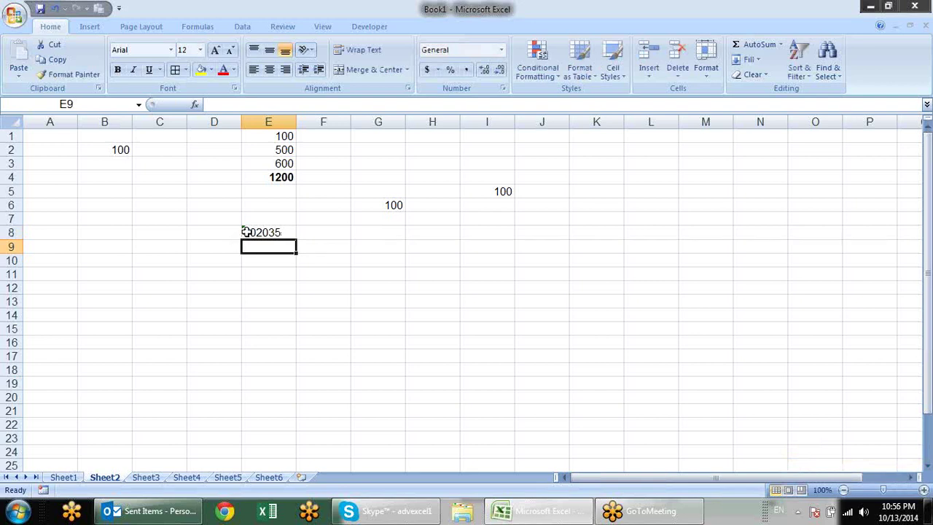
- Convert E8's number-stored-as-text into the number 2035 via the error smart tag
left_click(246, 230)
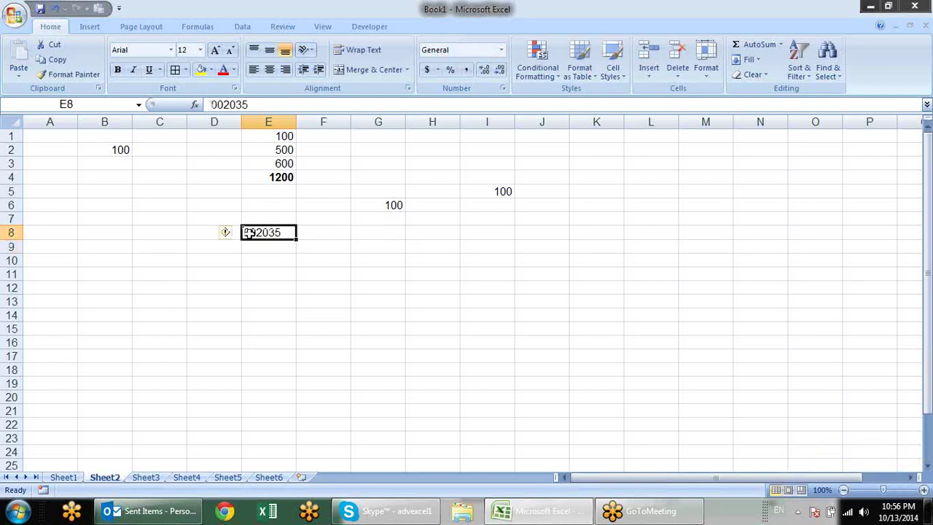
mouse_move(235, 239)
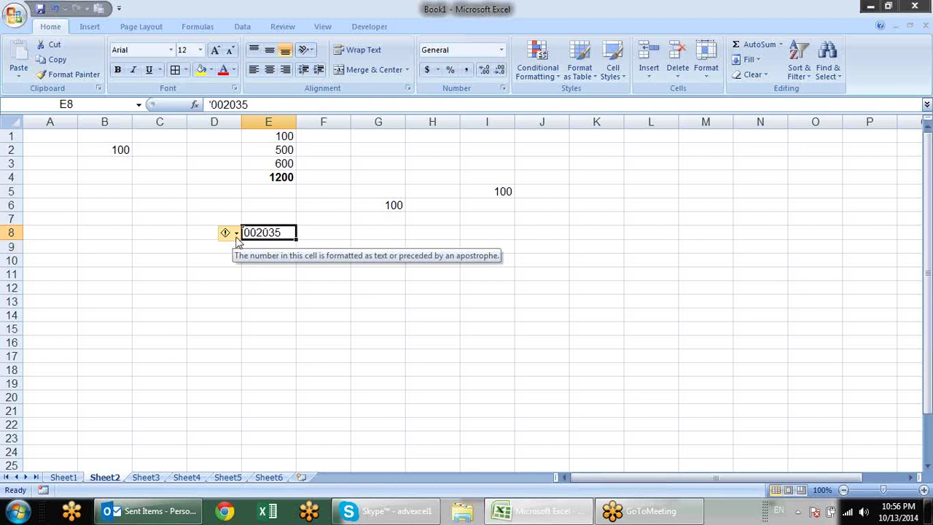
left_click(235, 233)
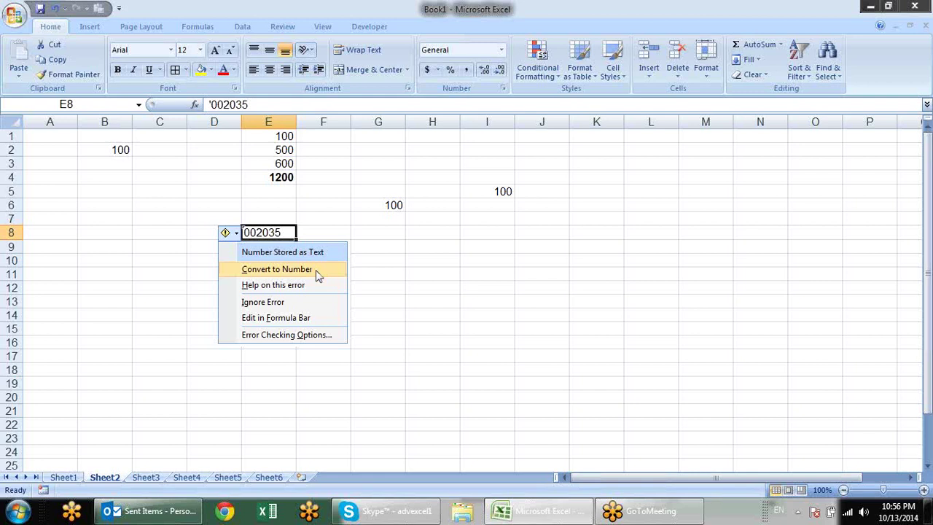
left_click(315, 270)
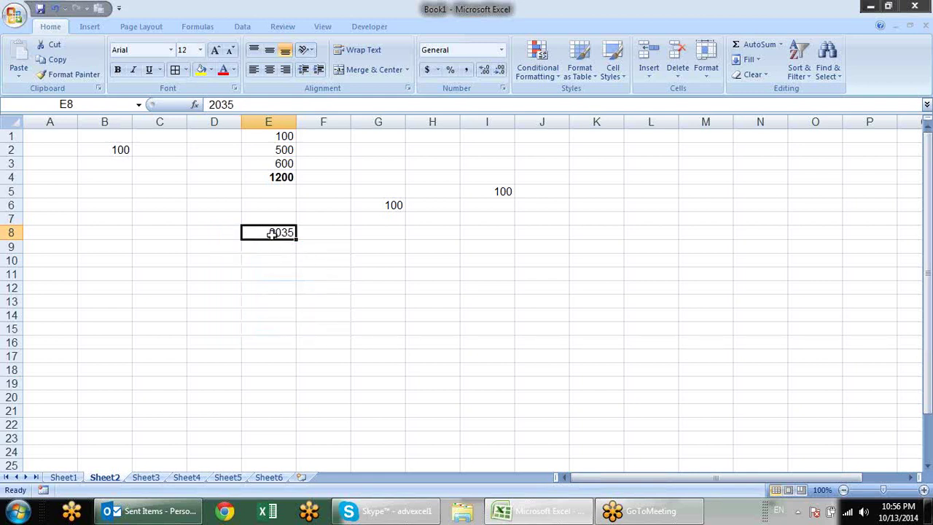
- Enter 0004582 in H10, which becomes 4582, then reselect E8
left_click(429, 255)
type("0004582")
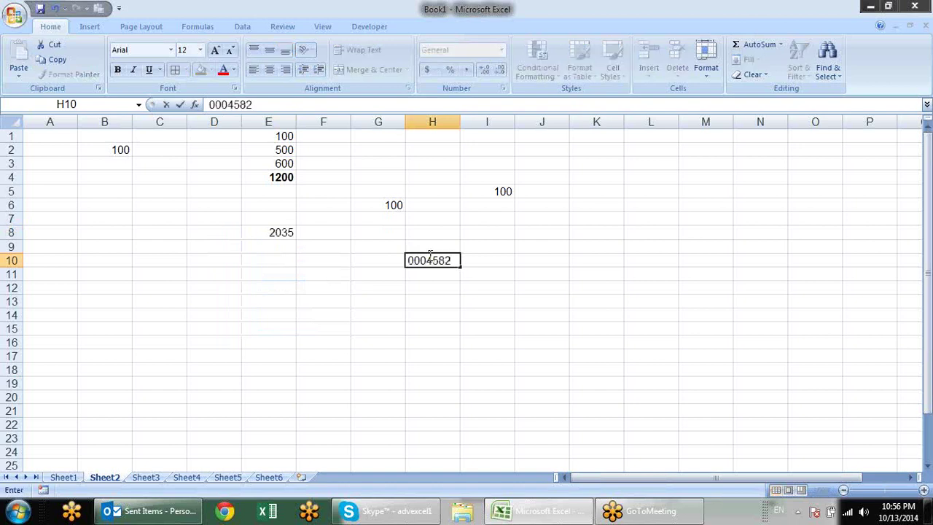
key("Return")
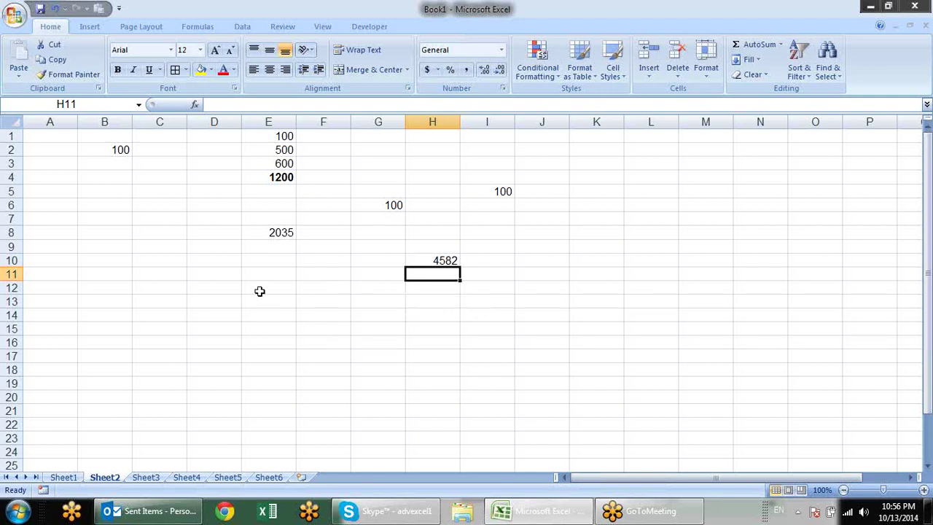
left_click(271, 236)
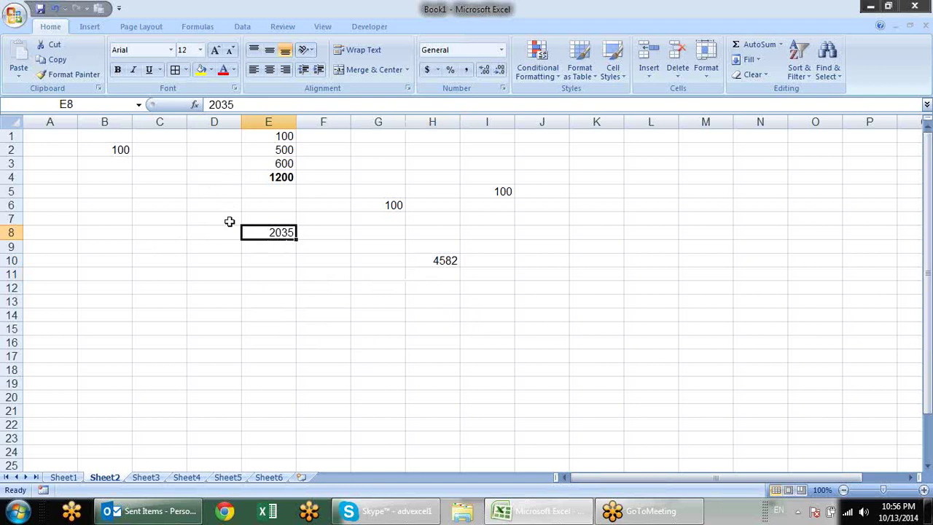
left_click(16, 16)
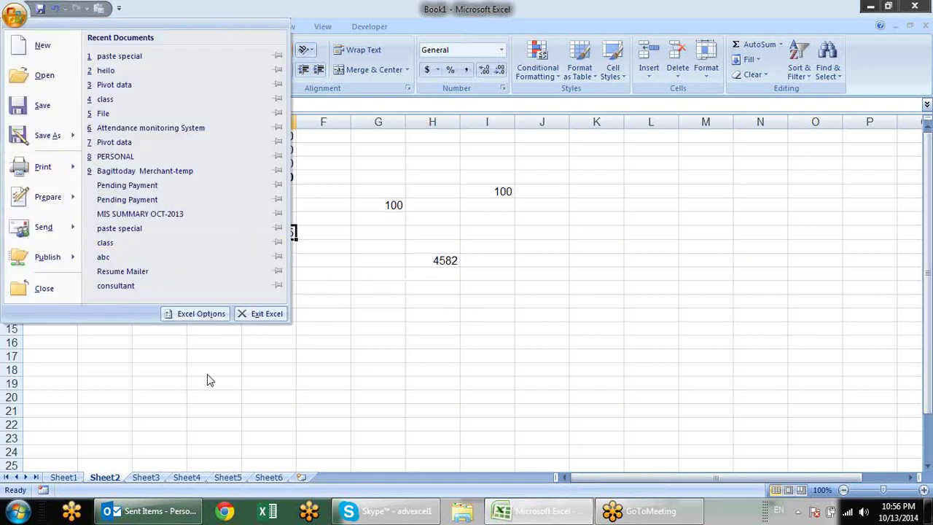
left_click(202, 314)
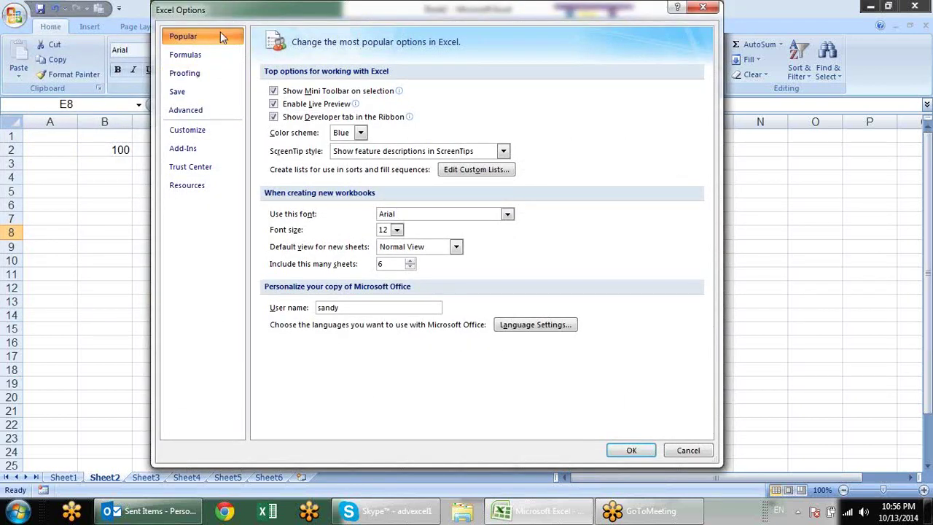
left_click(204, 56)
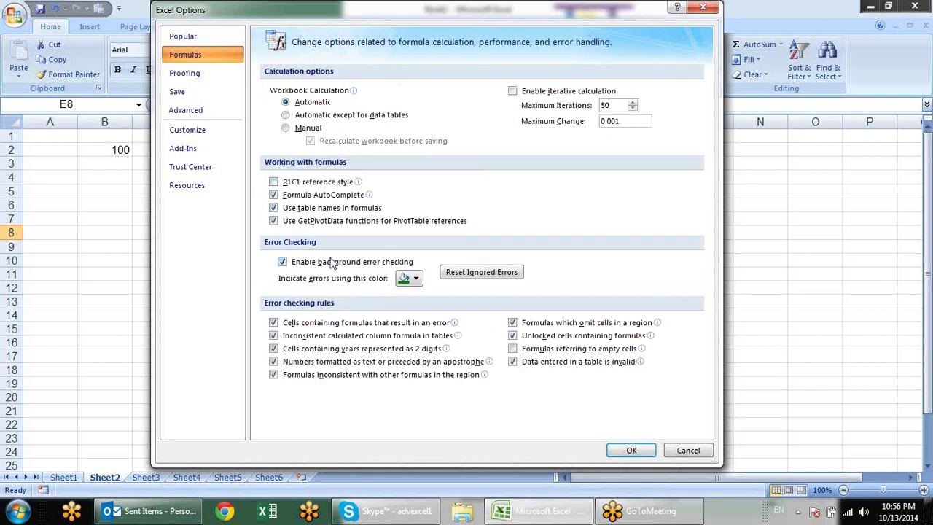
left_click(425, 282)
left_click(413, 289)
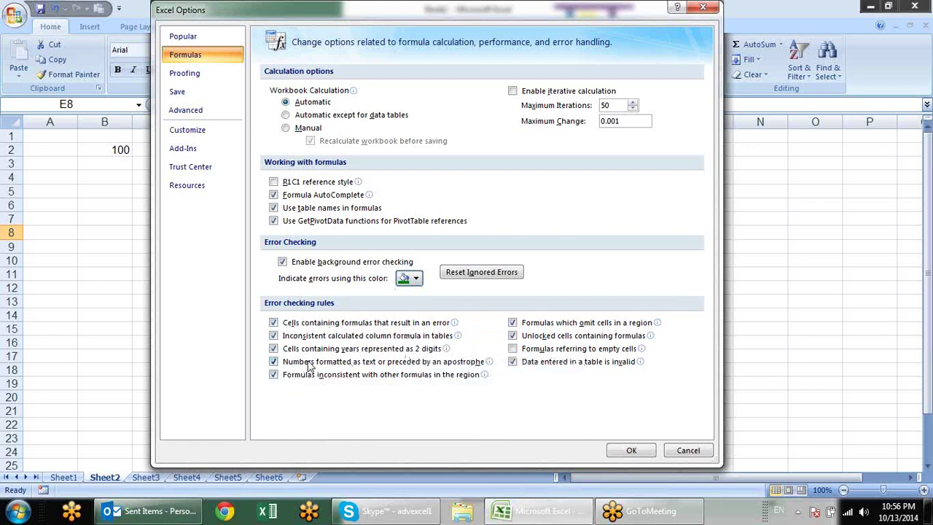
mouse_move(361, 366)
left_click(698, 450)
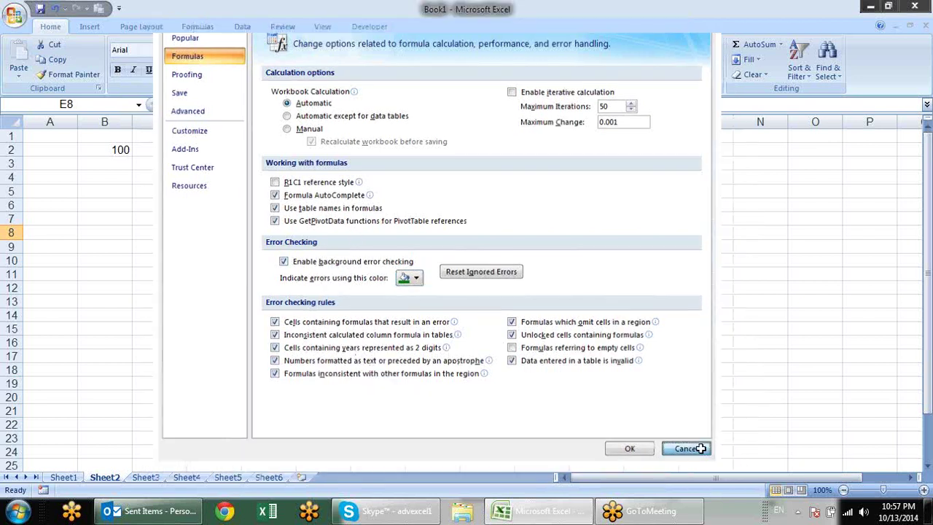
left_click(356, 247)
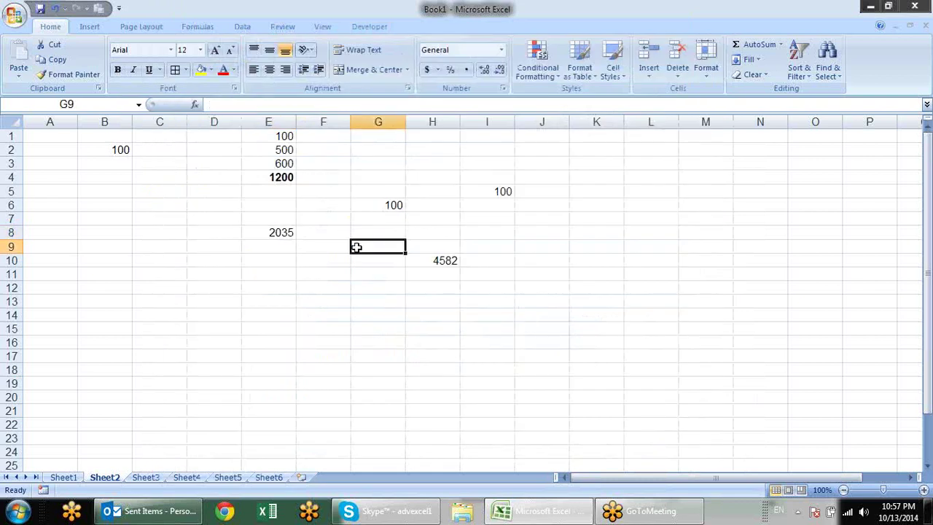
- Enter (c) in G9 and (tm) in G10, which AutoCorrect turns into ™
type("(c)")
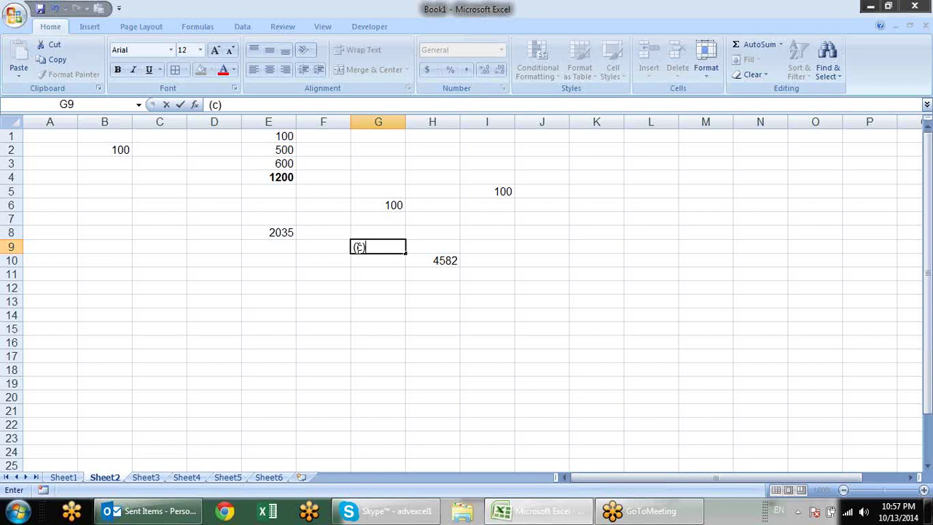
key("Return")
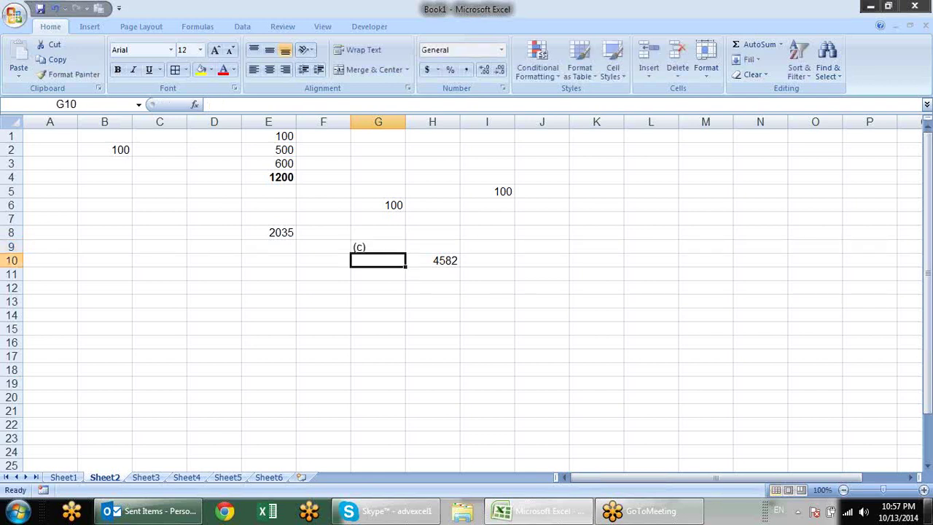
type("(")
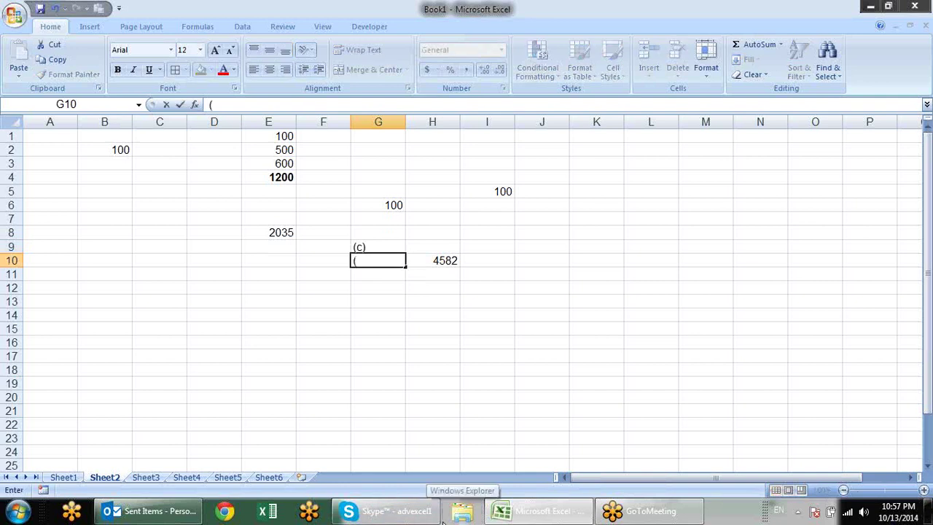
type("tm")
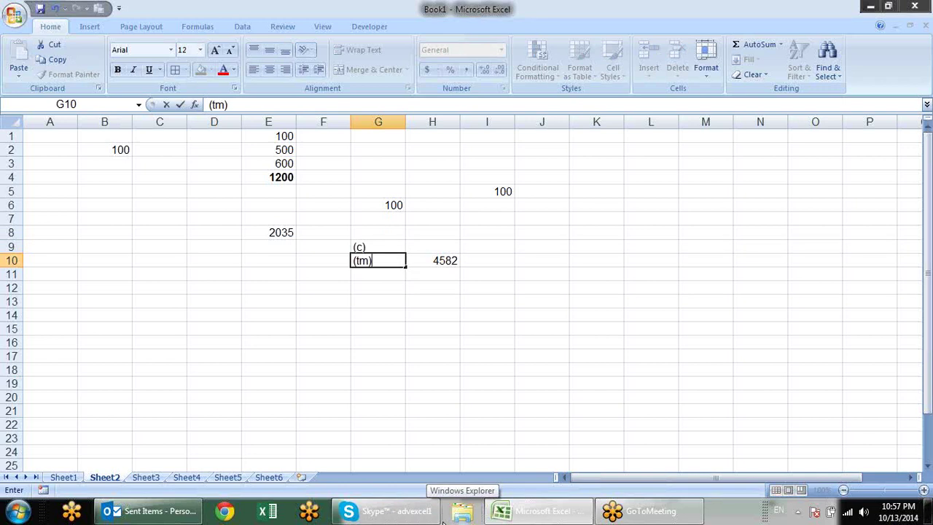
key("Return")
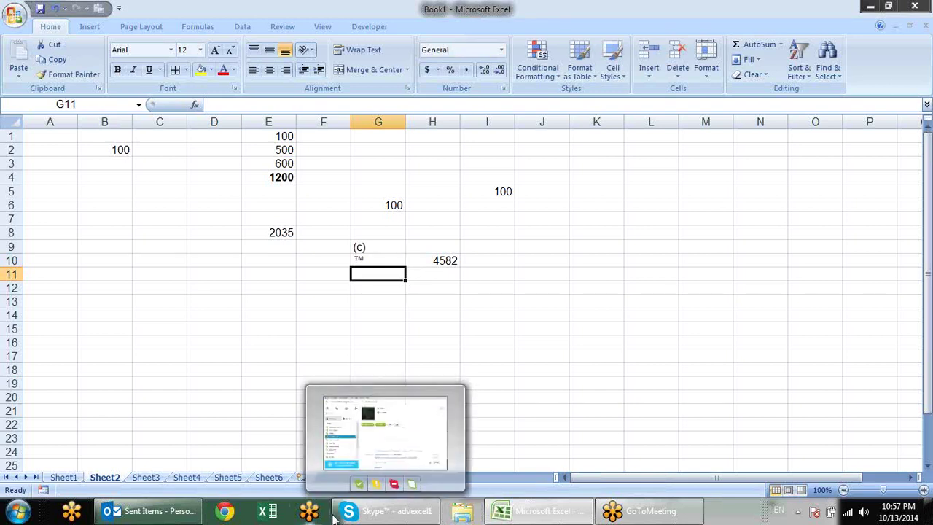
left_click(287, 258)
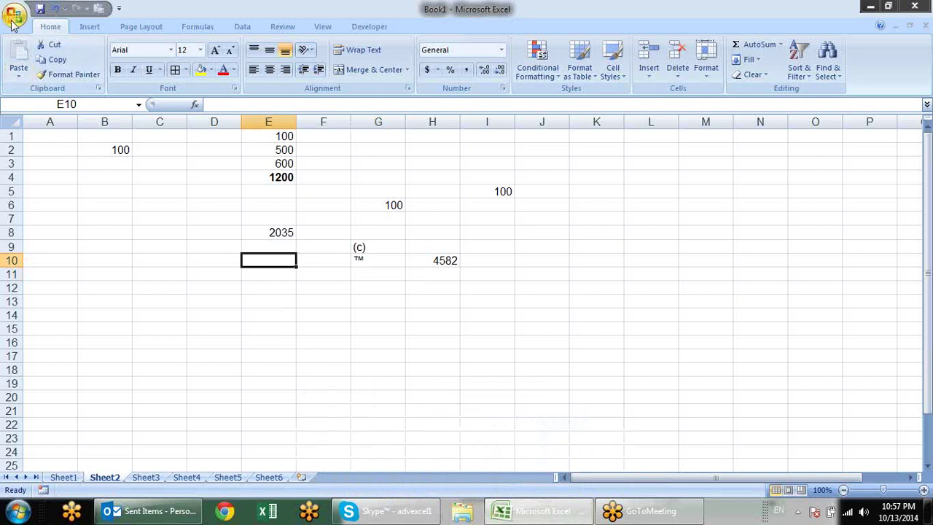
- Edit the (tm) → ™ entry in AutoCorrect Options and confirm both dialogs
left_click(15, 17)
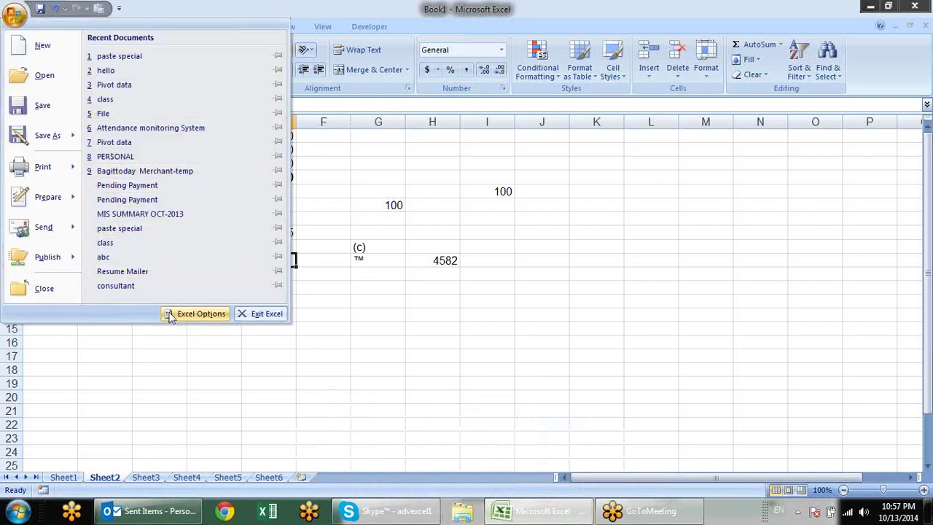
left_click(191, 313)
left_click(222, 76)
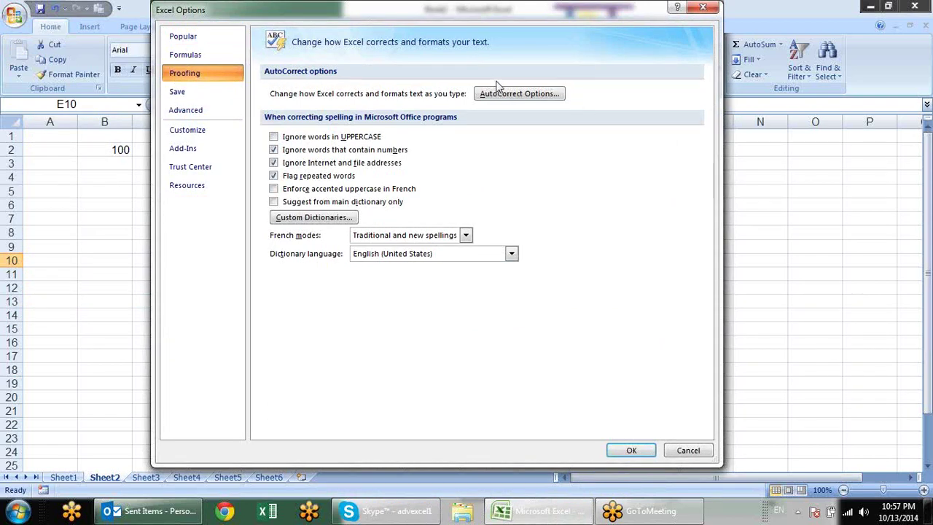
left_click(524, 99)
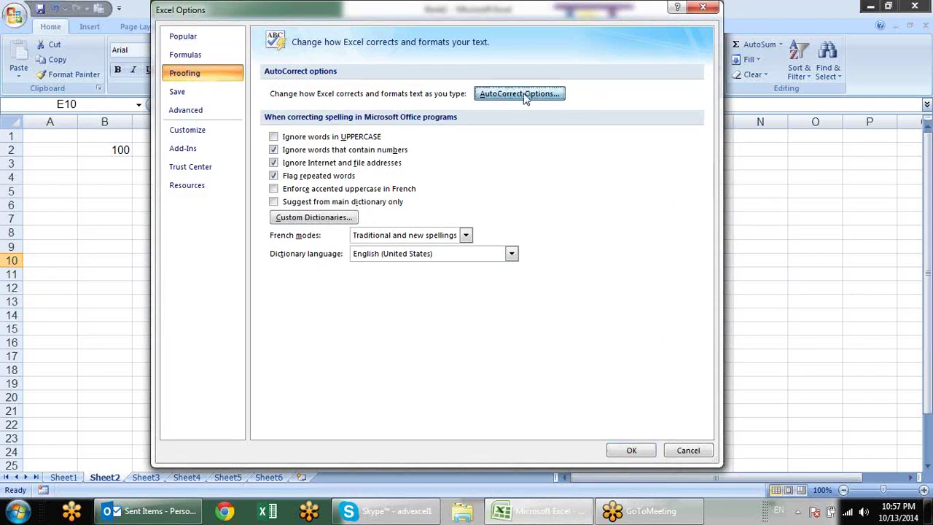
left_click_drag(241, 89, 441, 67)
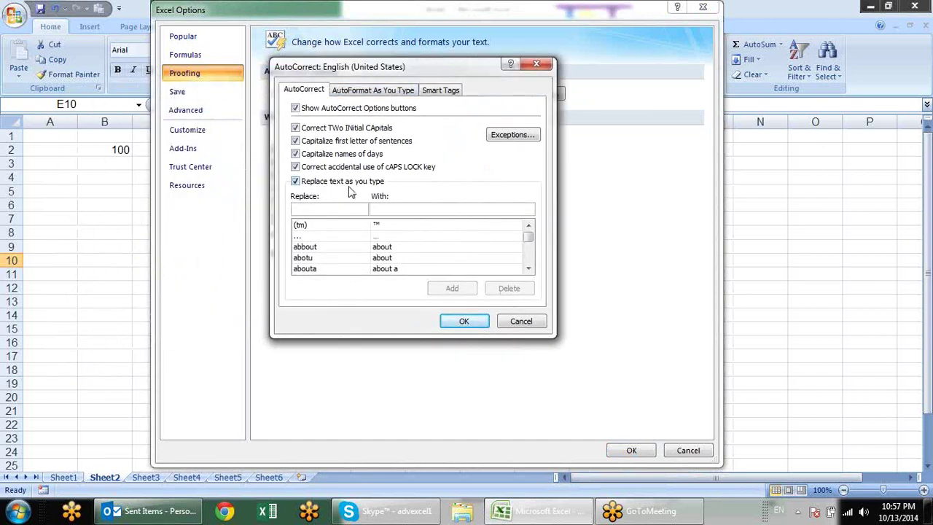
left_click(314, 225)
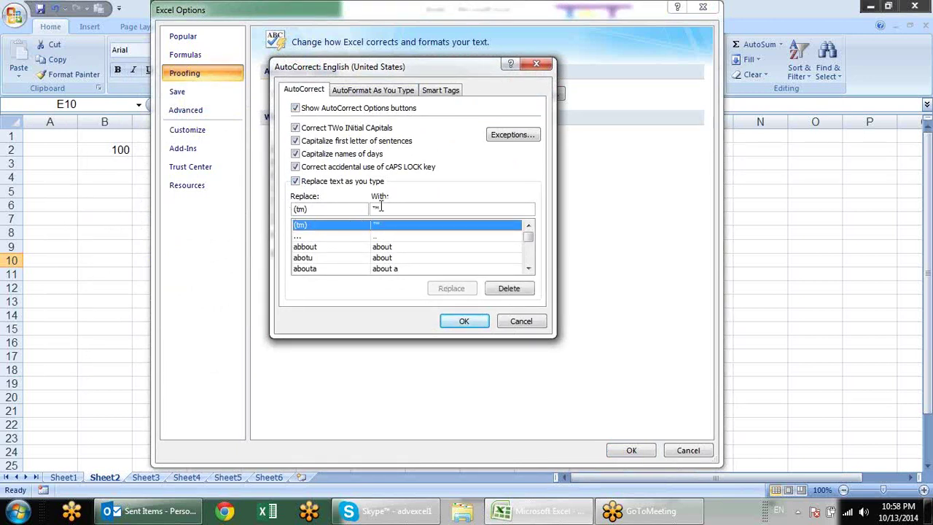
left_click_drag(379, 208, 366, 207)
left_click(461, 319)
left_click(632, 453)
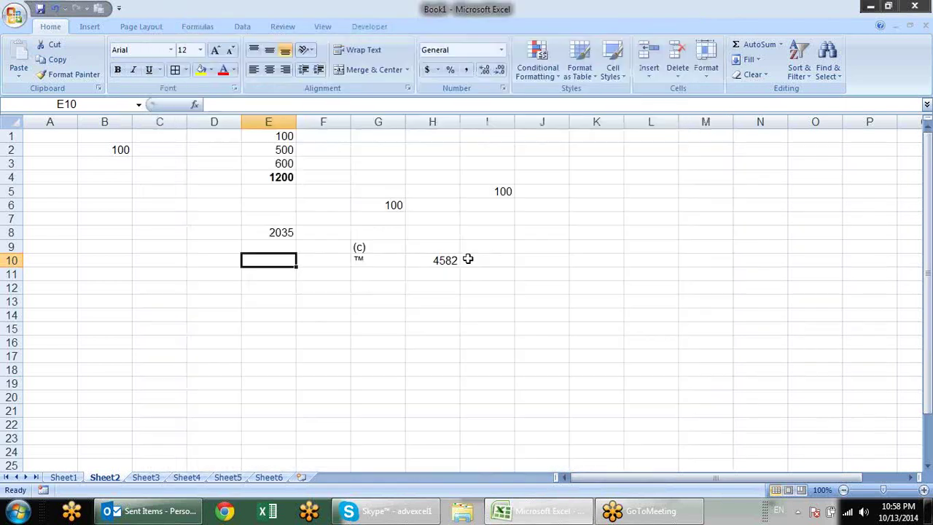
- Type (tm) in G11, where it now stays as plain text
left_click(362, 278)
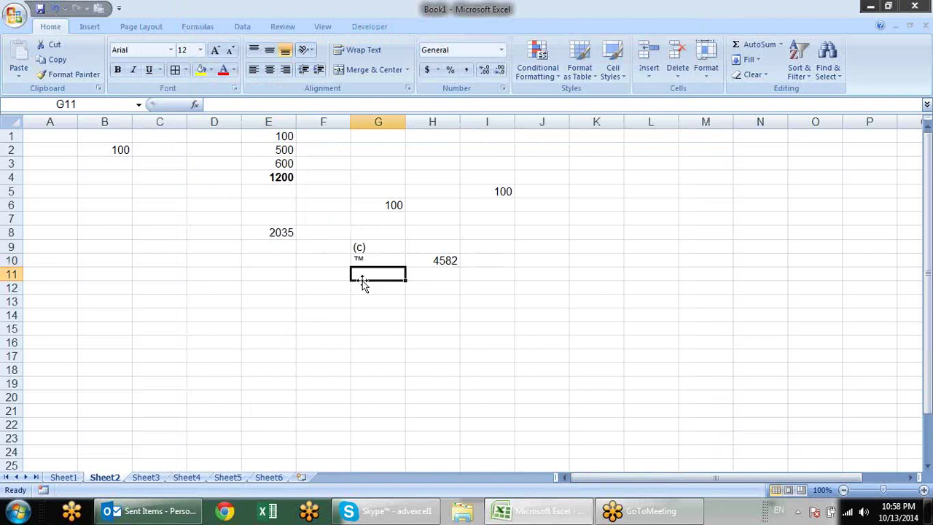
type("(tm)")
key("Return")
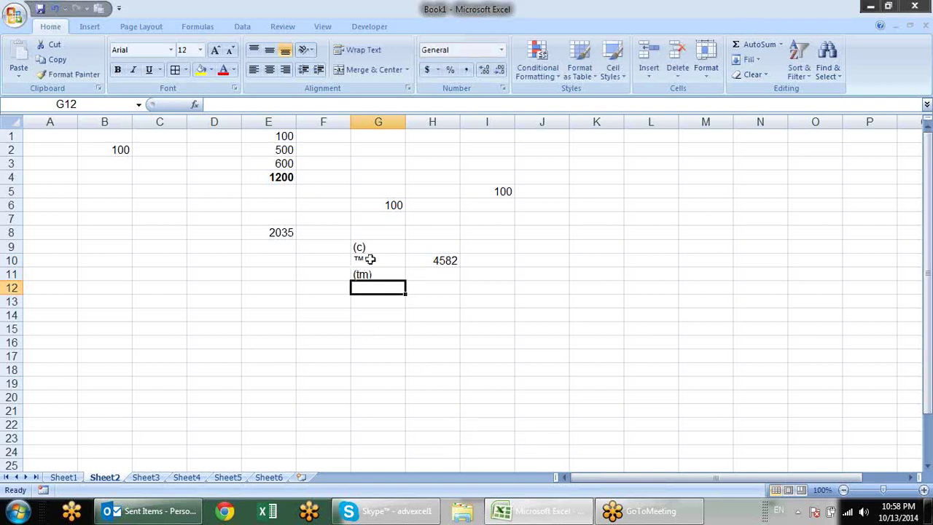
left_click(22, 16)
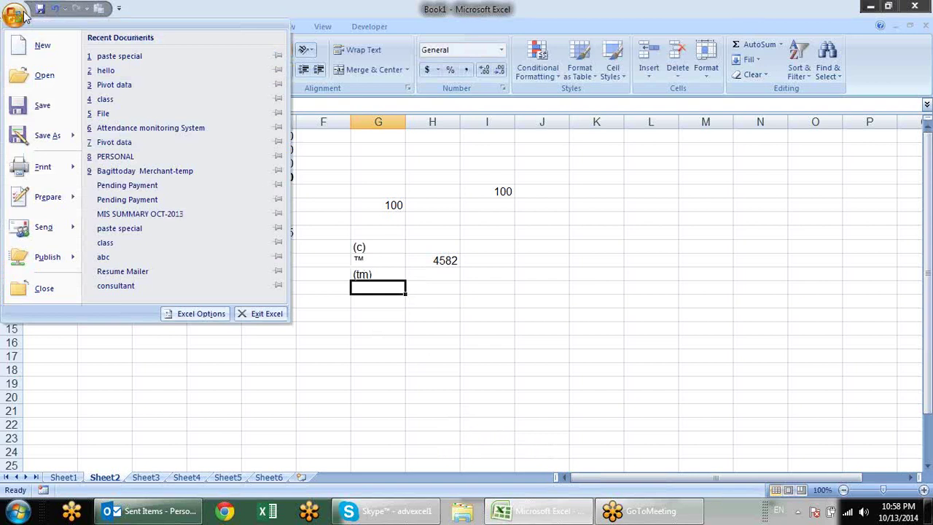
- Turn on 'Replace text as you type' in the Proofing AutoCorrect Options
left_click(200, 313)
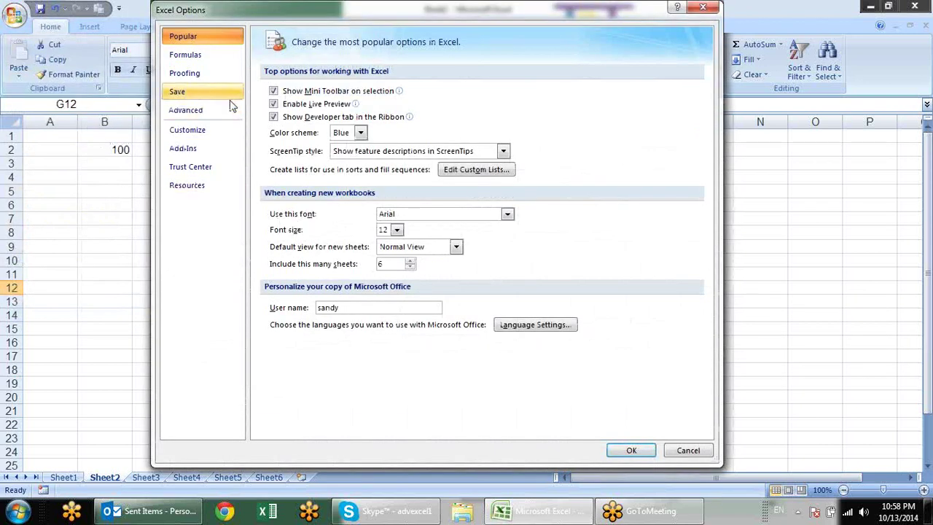
key("Escape")
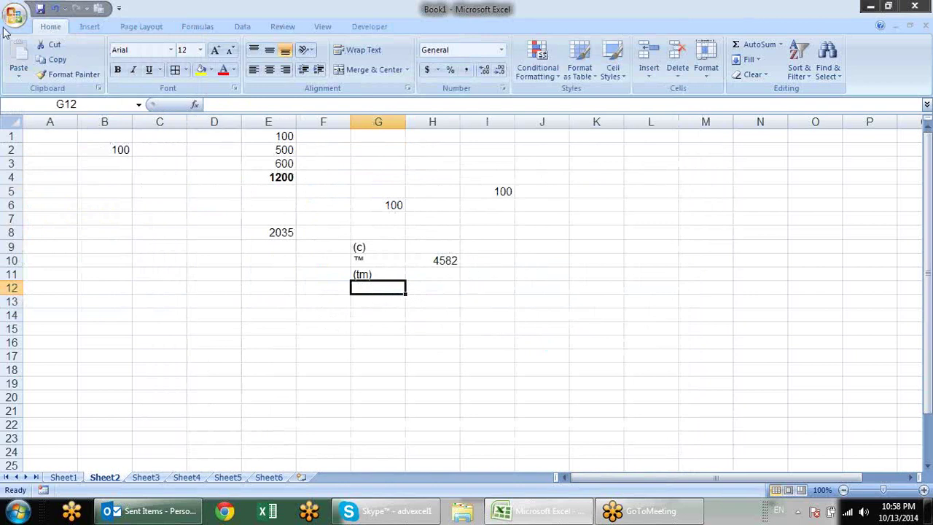
left_click(13, 17)
left_click(187, 313)
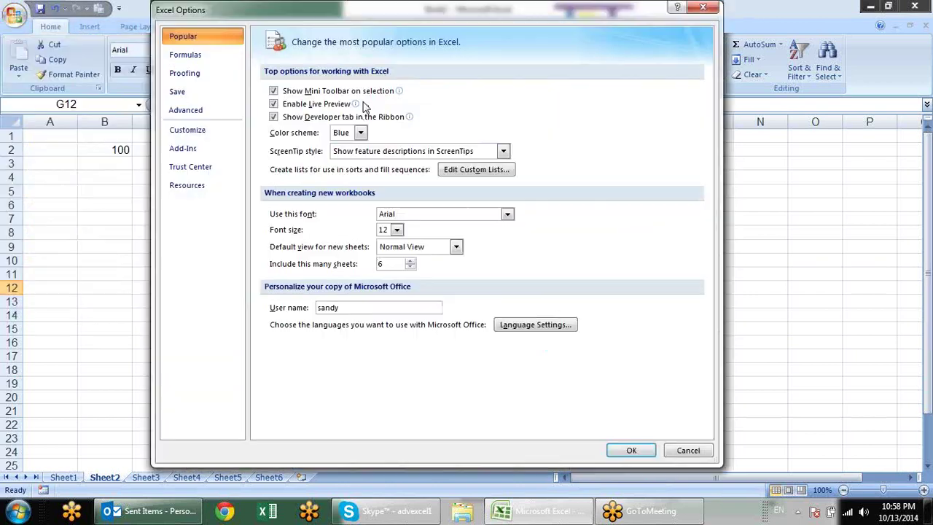
left_click(206, 77)
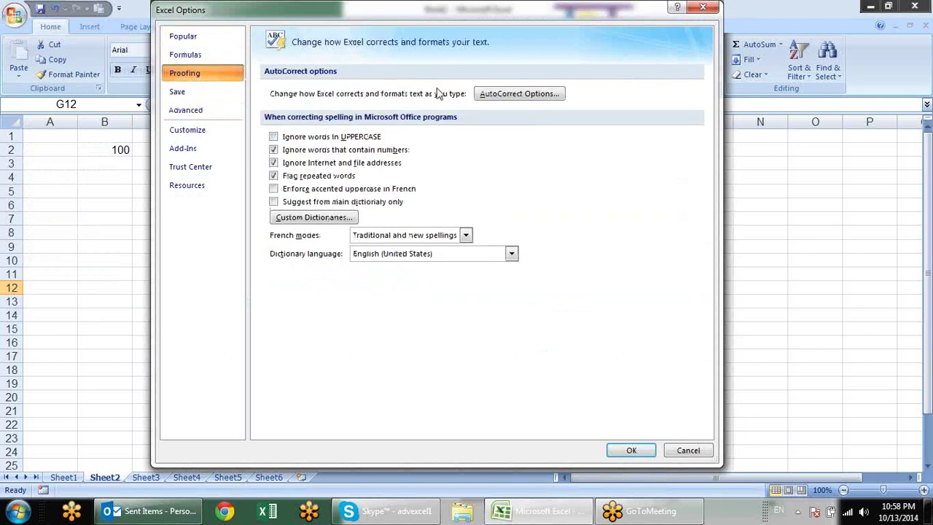
left_click(496, 94)
left_click(325, 183)
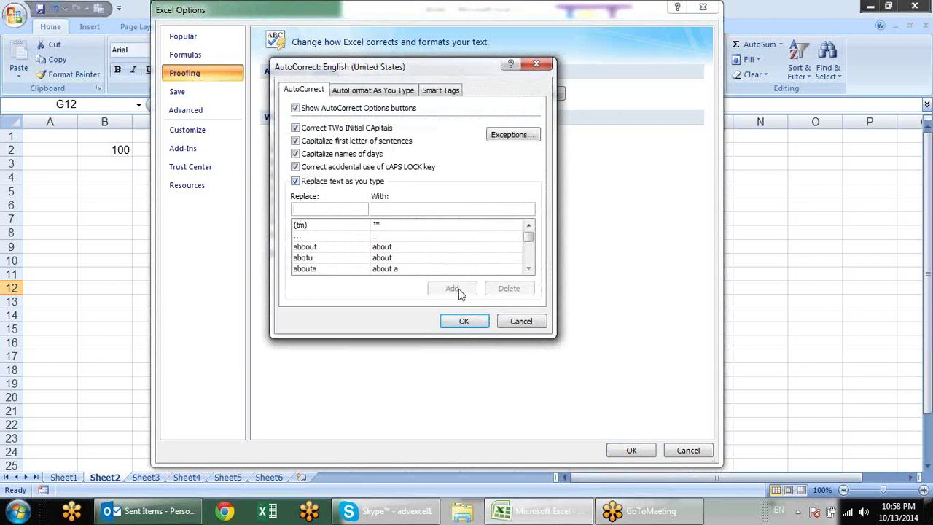
- Look up the ss and kp shortcut entries in the replacement list and close AutoCorrect
type("ss")
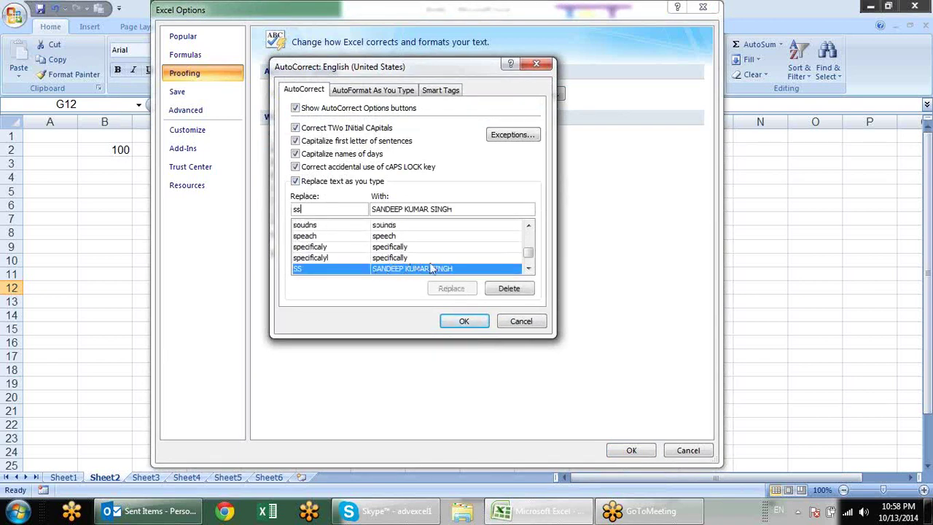
double_click(313, 209)
type("kp")
left_click(392, 270)
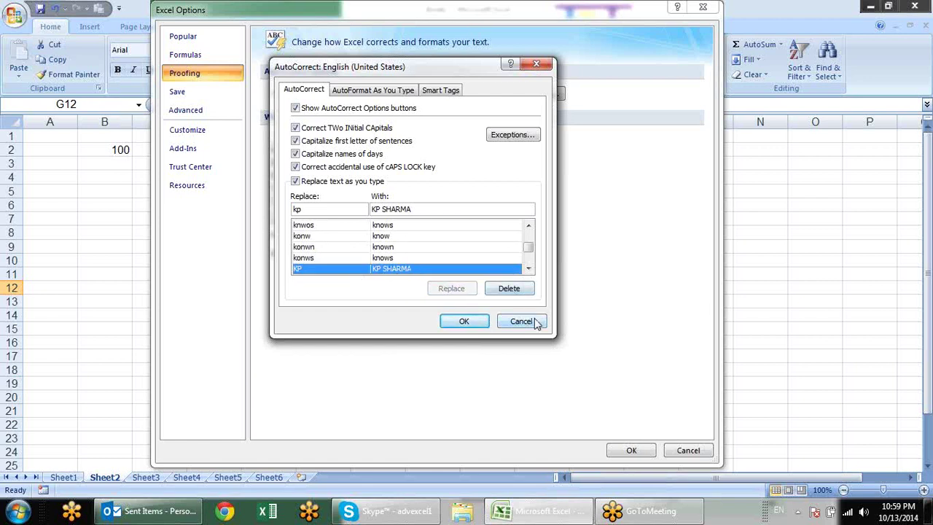
left_click(488, 322)
- Close Excel Options and type ss in G12
left_click(631, 450)
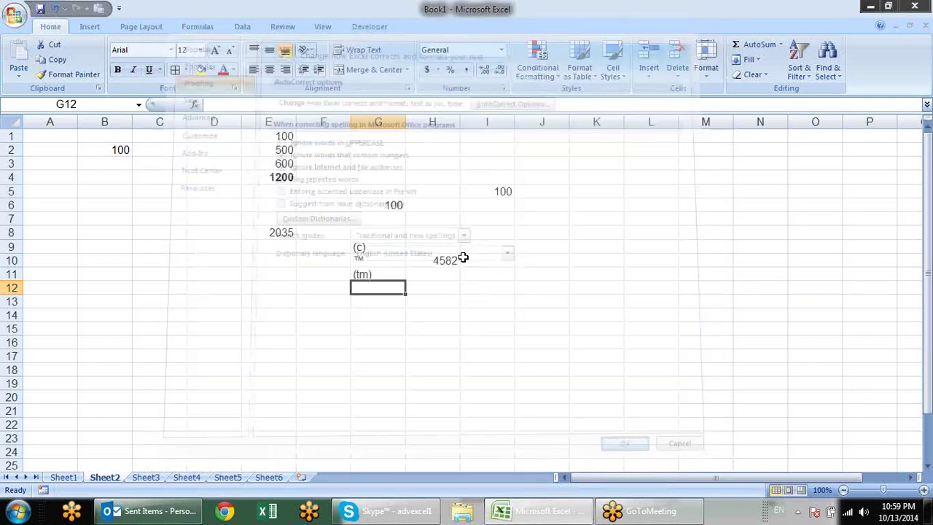
type("ss")
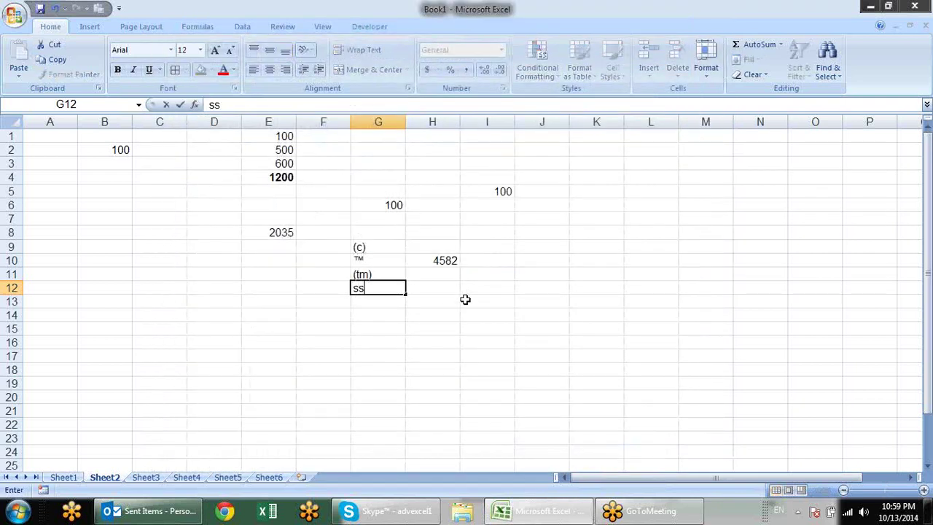
key("Return")
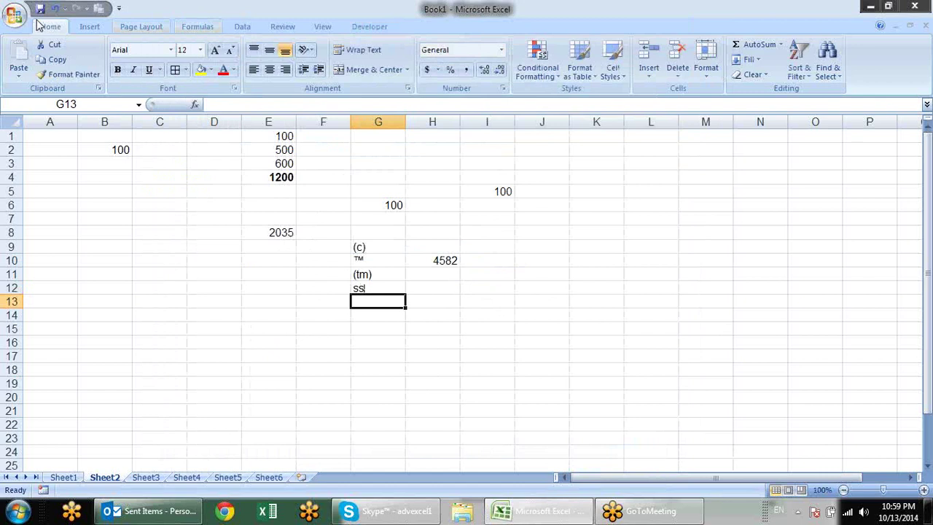
- Recheck the ss entry in Proofing AutoCorrect Options and confirm both dialogs
left_click(15, 15)
left_click(197, 313)
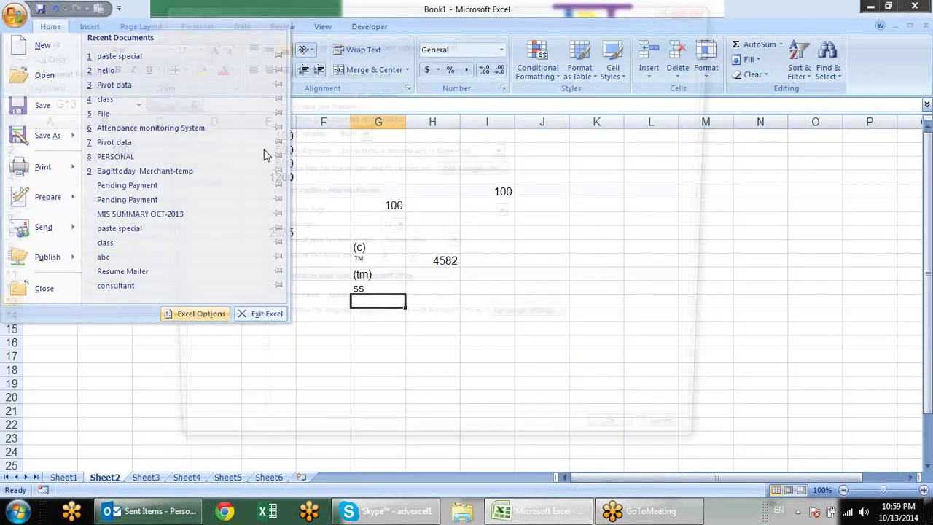
left_click(208, 72)
left_click(519, 94)
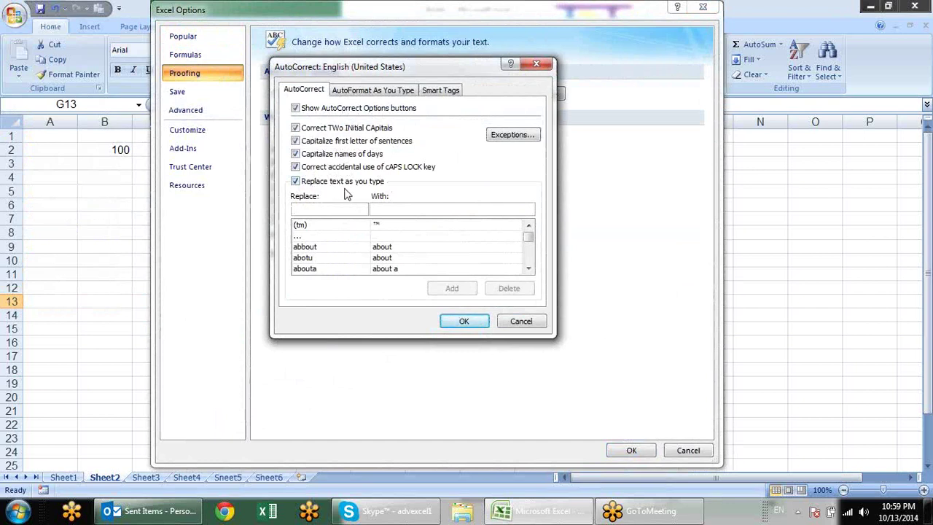
type("ss")
left_click(457, 321)
left_click(631, 450)
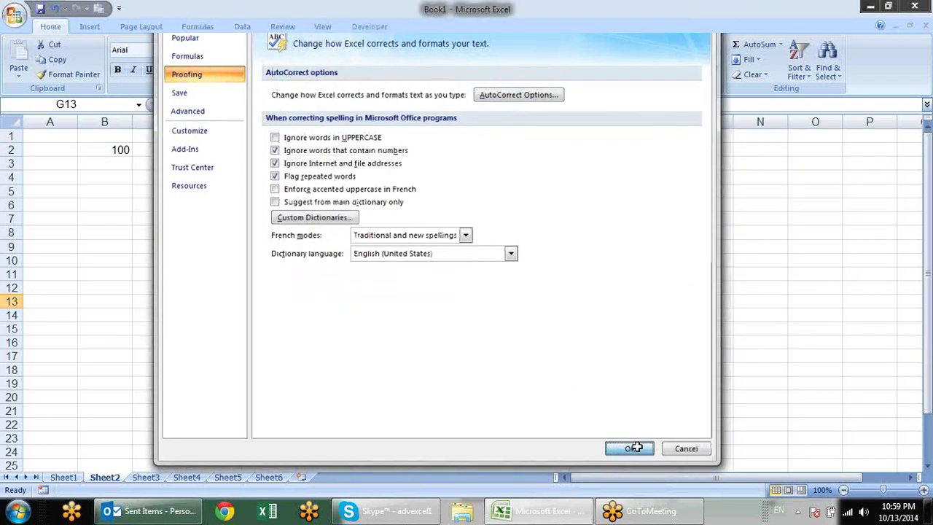
- Type ss in G13 and I14 and kp in I15, none expanding
type("ss")
key("Return")
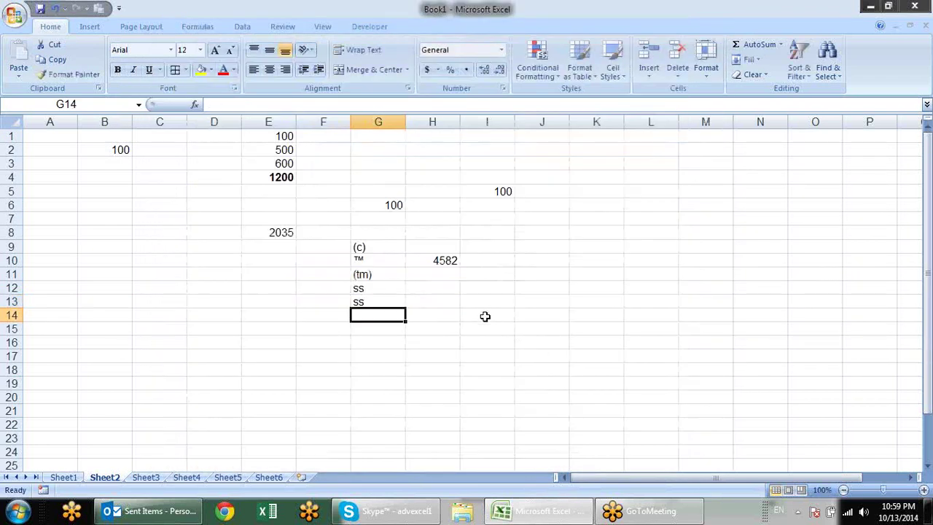
left_click(485, 317)
type("ss")
key("Return")
type("kp")
key("Return")
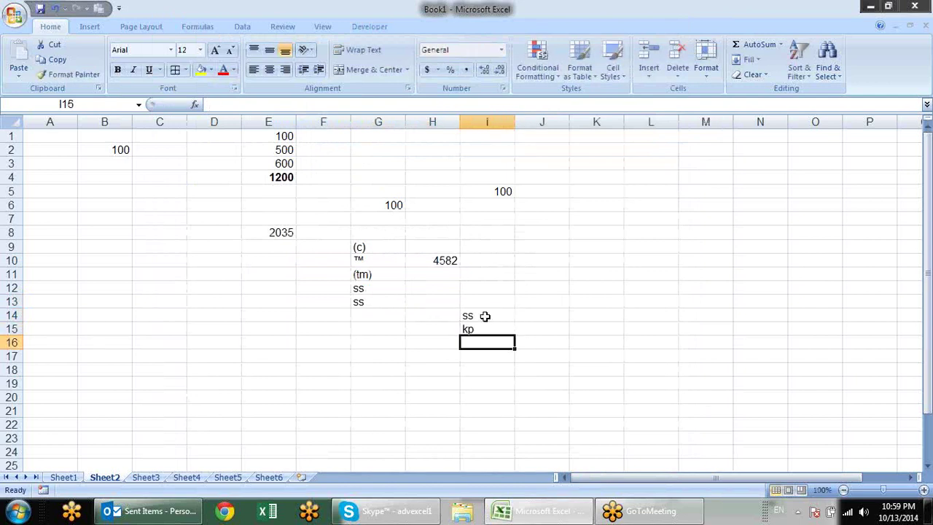
left_click(14, 15)
- Reopen Proofing AutoCorrect Options and confirm both dialogs without changes
left_click(191, 313)
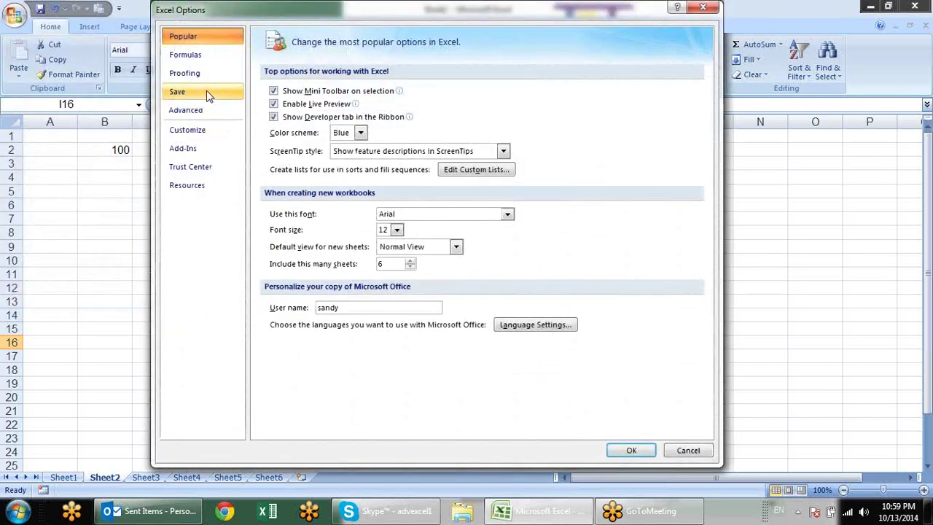
left_click(213, 73)
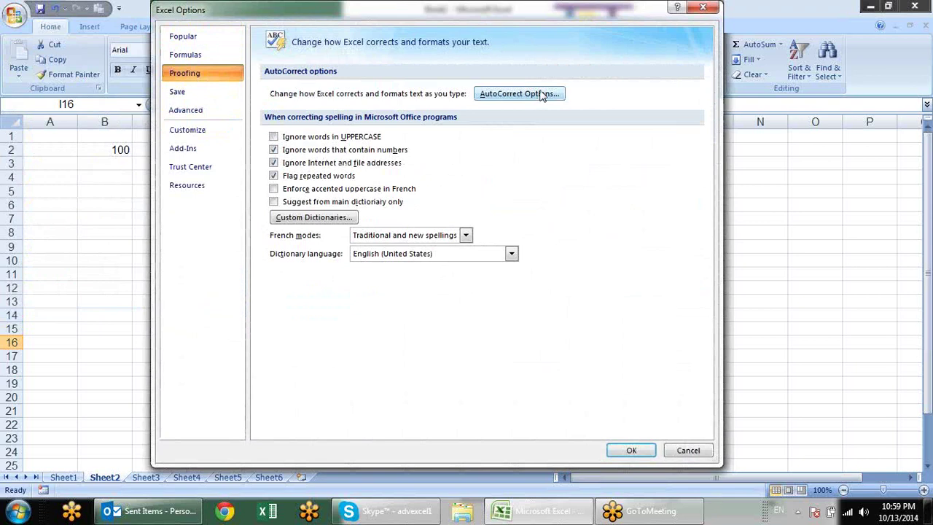
left_click(542, 95)
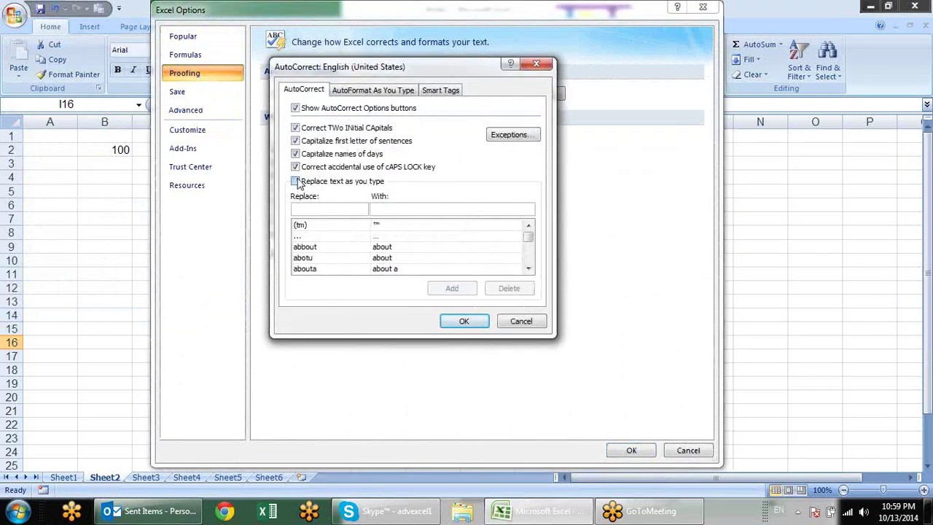
left_click(462, 321)
left_click(646, 451)
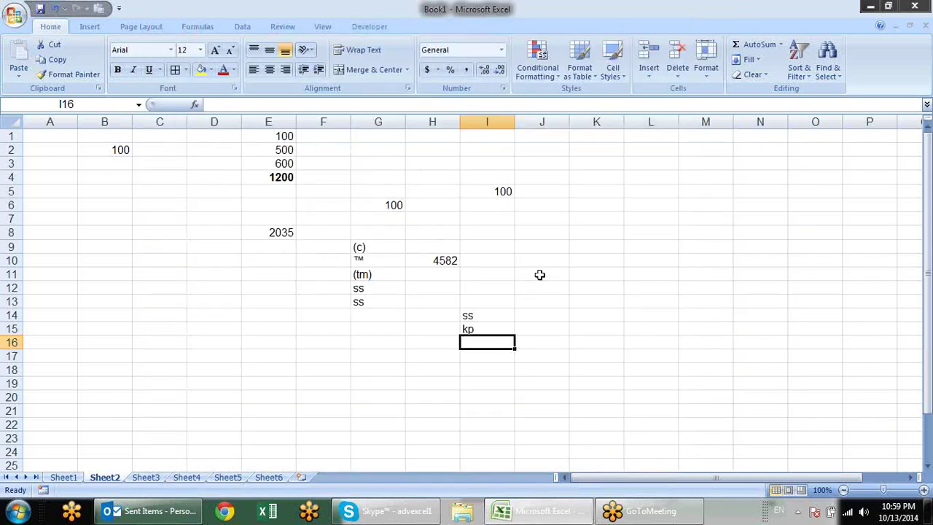
- Type ss in I16, then close Book1 with Ctrl+W
type("ss")
key("Return")
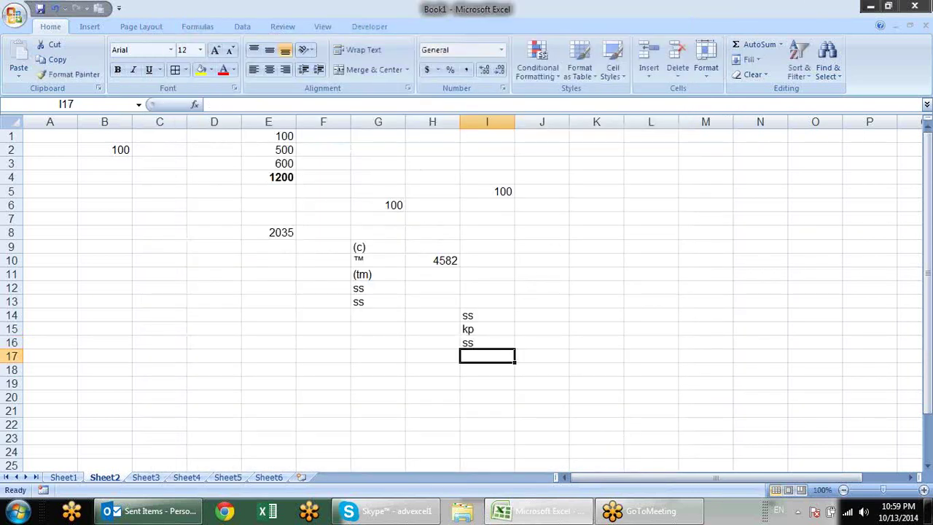
key("ctrl+w")
- Discard Book1's changes, restart Excel and maximize the new window
left_click(472, 290)
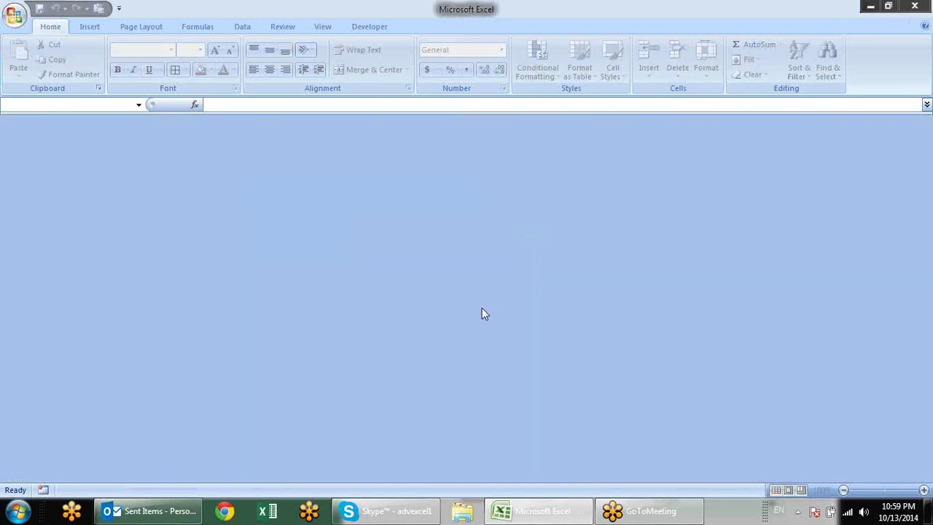
left_click(914, 5)
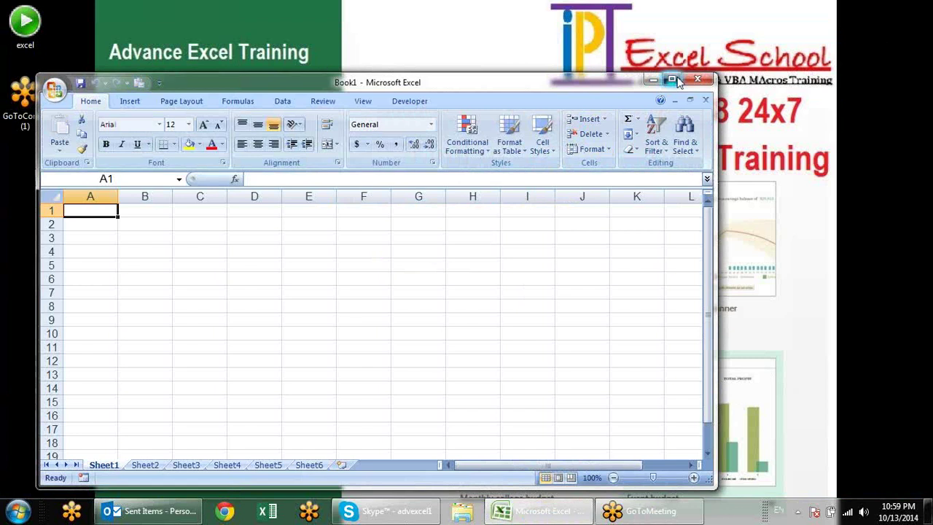
left_click(678, 68)
- Type ss in A1 and G5 of the fresh Book1
type("ss")
key("Return")
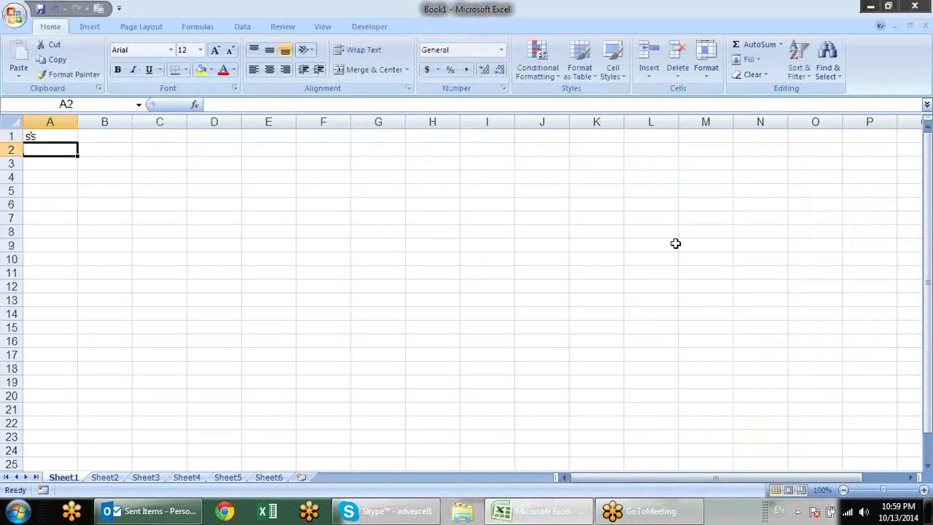
left_click(375, 189)
type("ss")
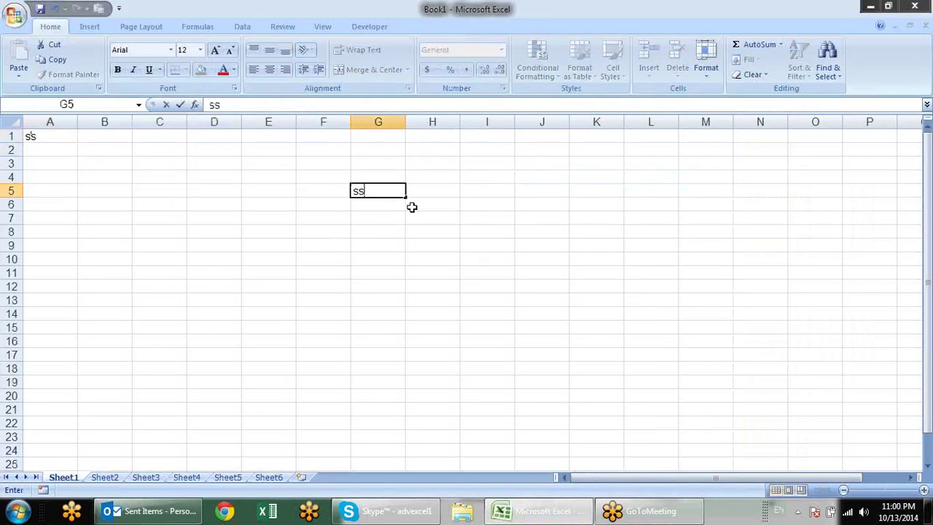
key("Return")
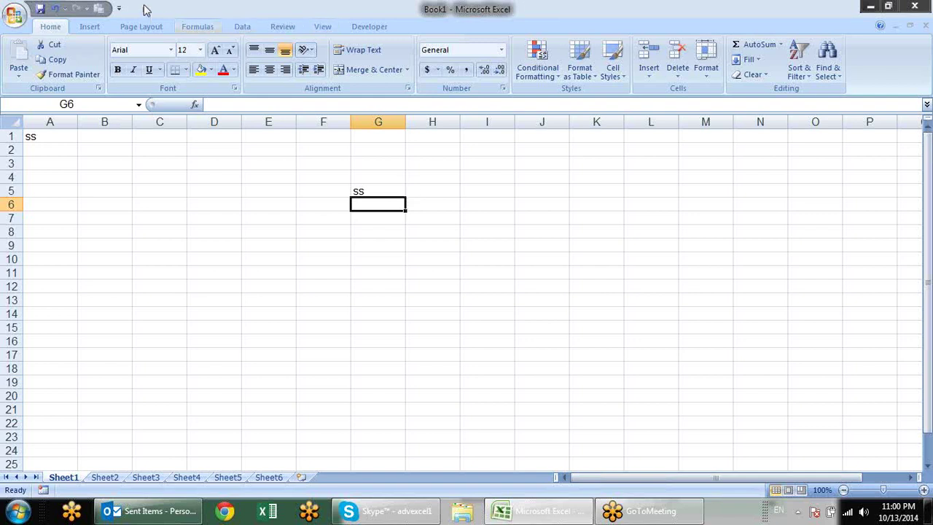
- Open the Proofing AutoCorrect options and inspect the (tm) and abbout replacement entries and AutoFormat options
left_click(14, 14)
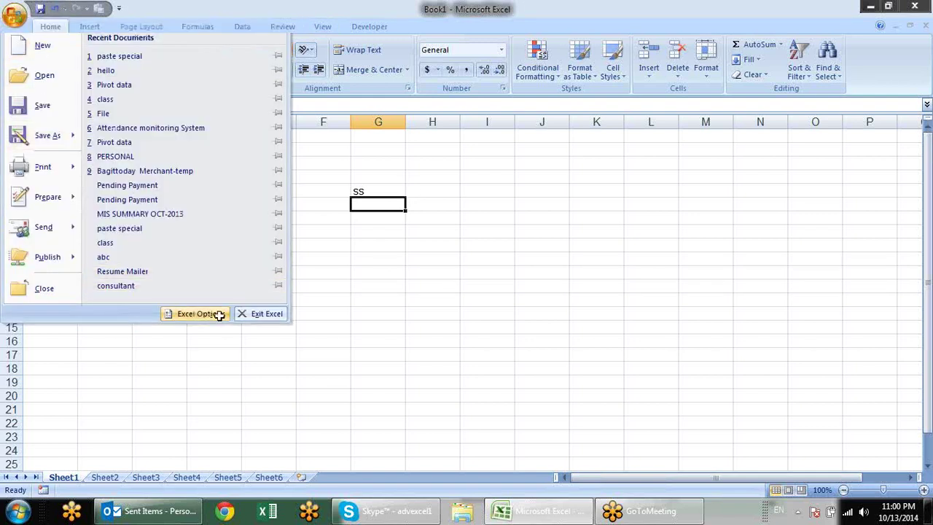
left_click(222, 319)
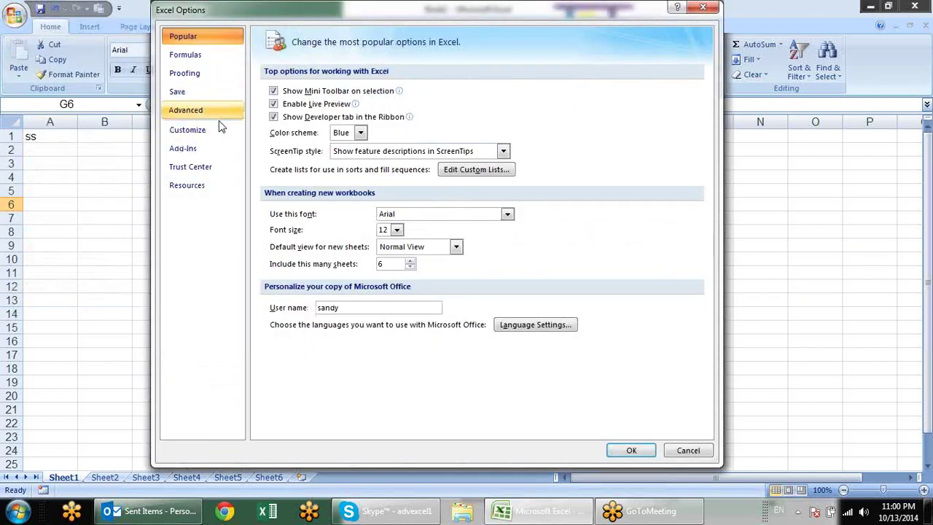
left_click(215, 78)
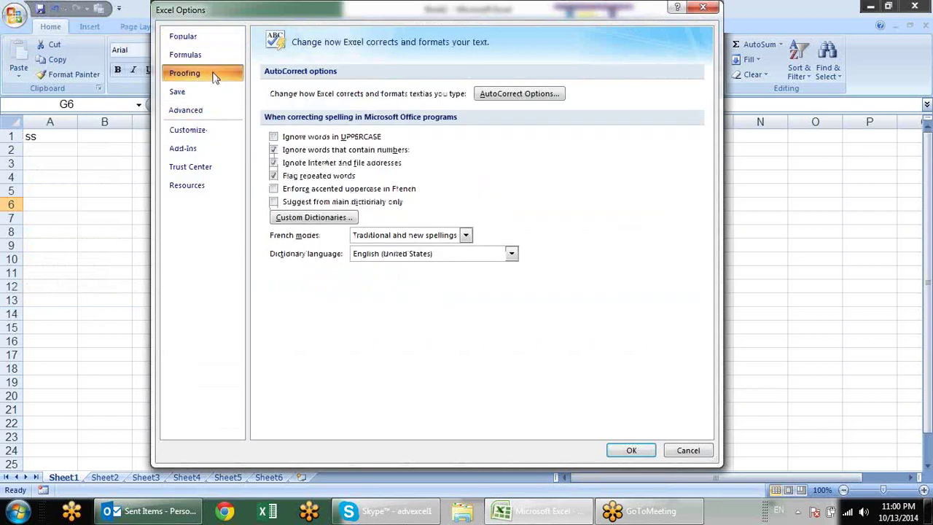
left_click(515, 99)
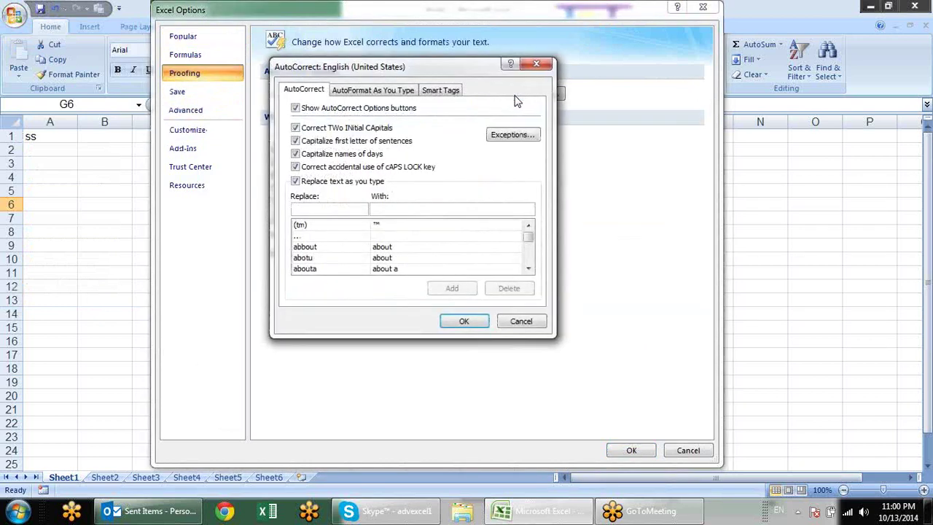
left_click(346, 226)
left_click(367, 249)
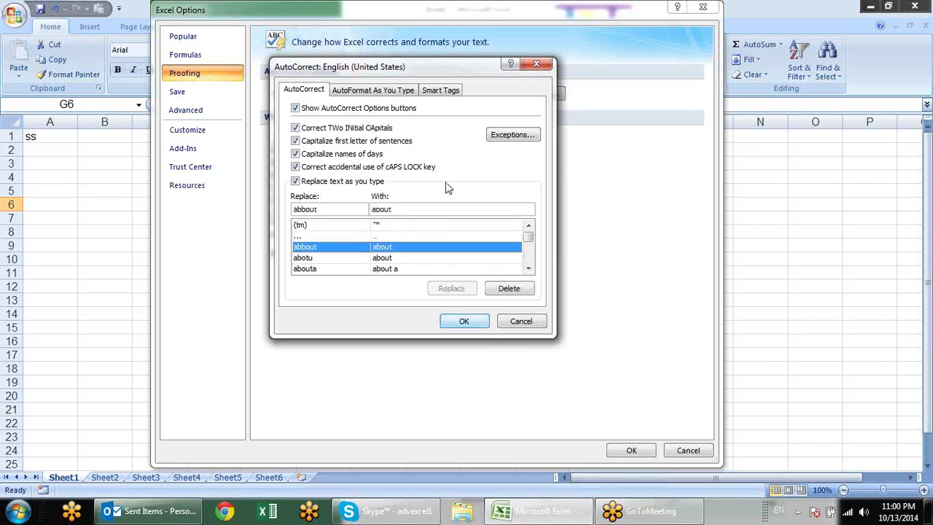
left_click(411, 90)
left_click(300, 90)
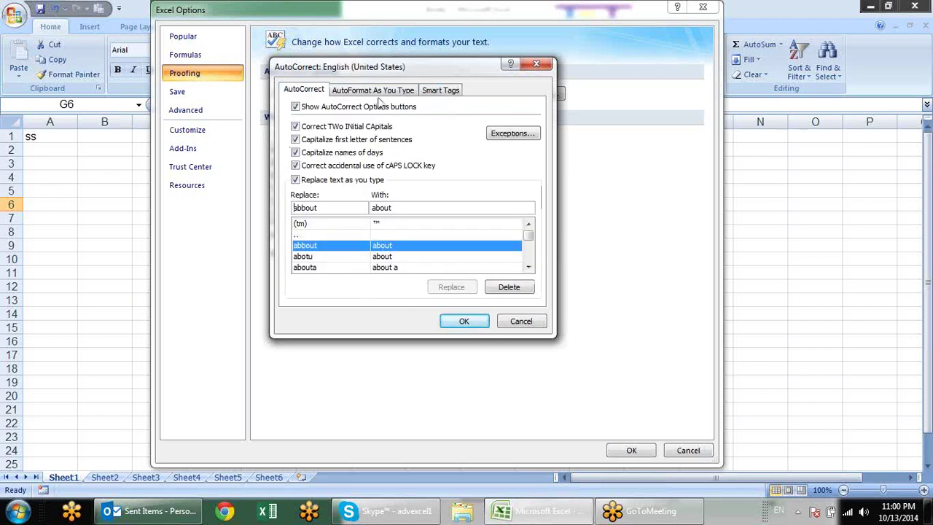
- View the capitalization exceptions list, then close AutoCorrect and Excel Options with OK
left_click(512, 135)
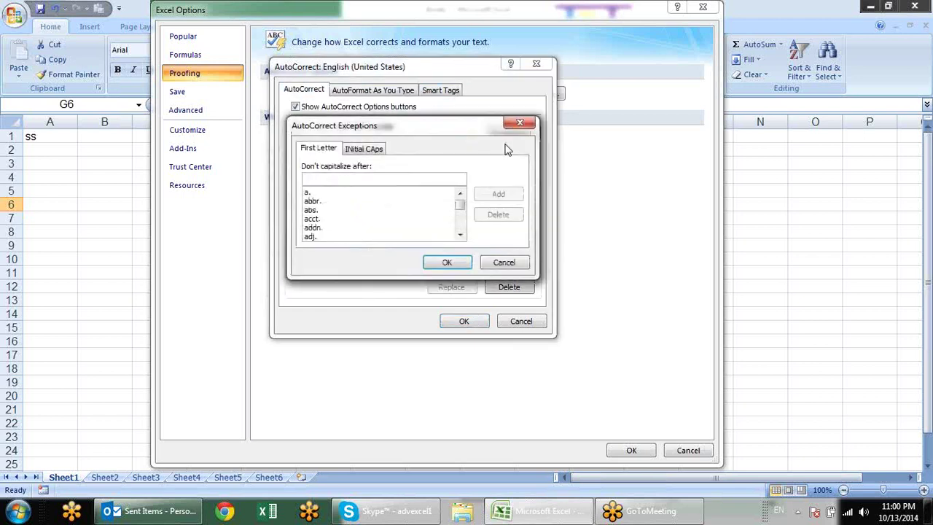
left_click(519, 122)
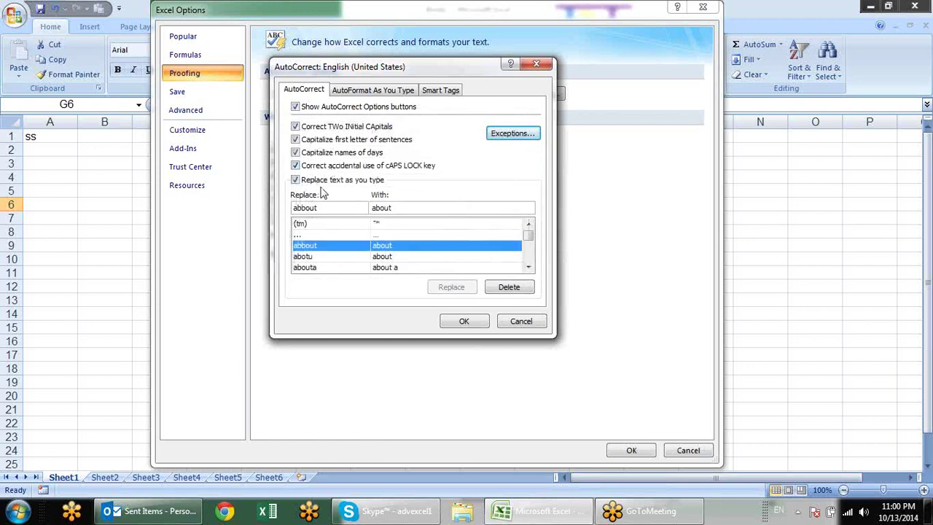
left_click(482, 324)
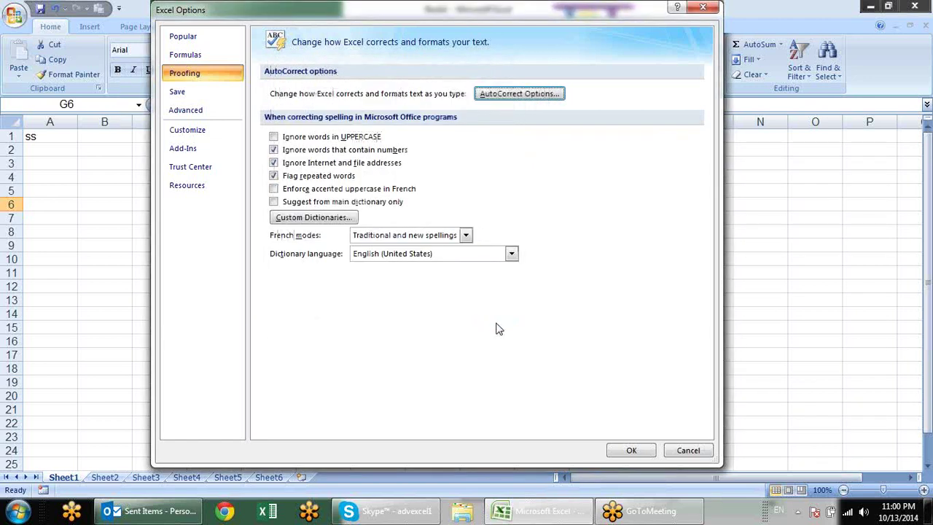
left_click(629, 450)
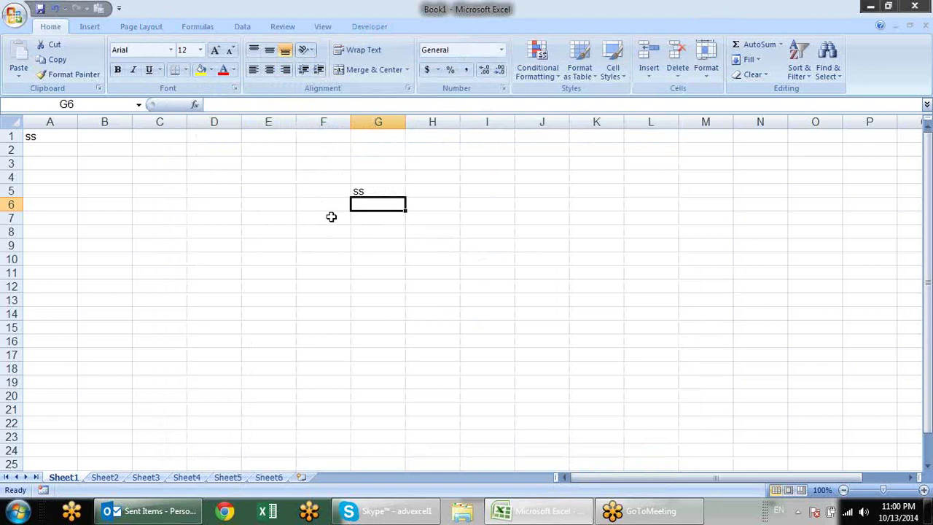
- Enter the misspelled word boook in F7 and BOOOK in G7
left_click(331, 216)
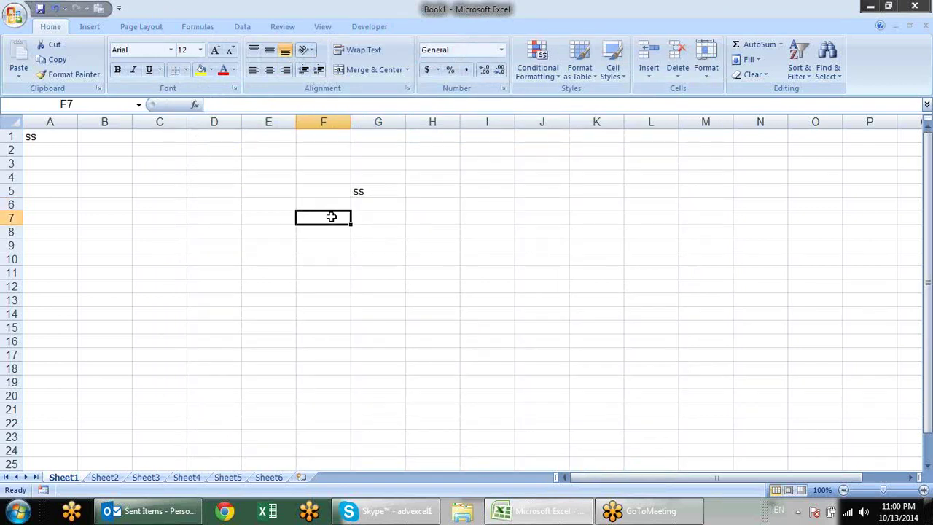
type("boook")
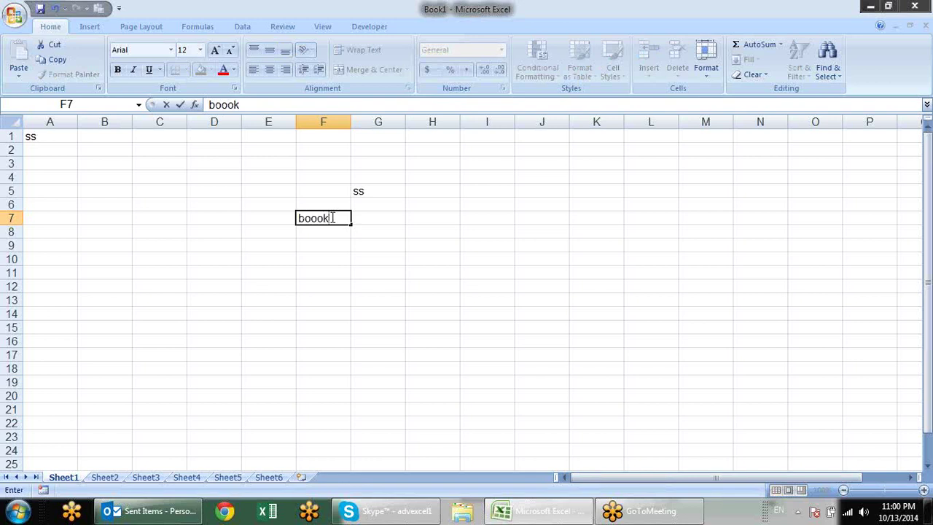
key("Tab")
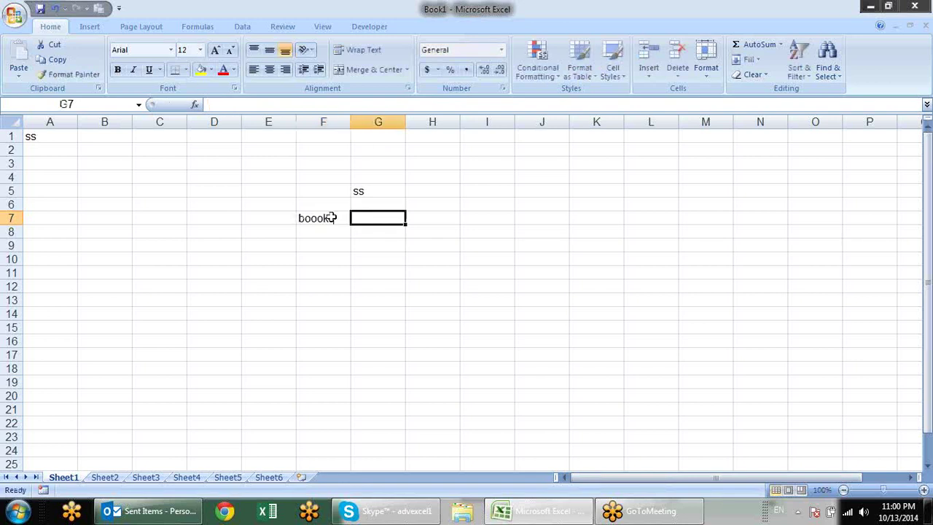
type("BOO")
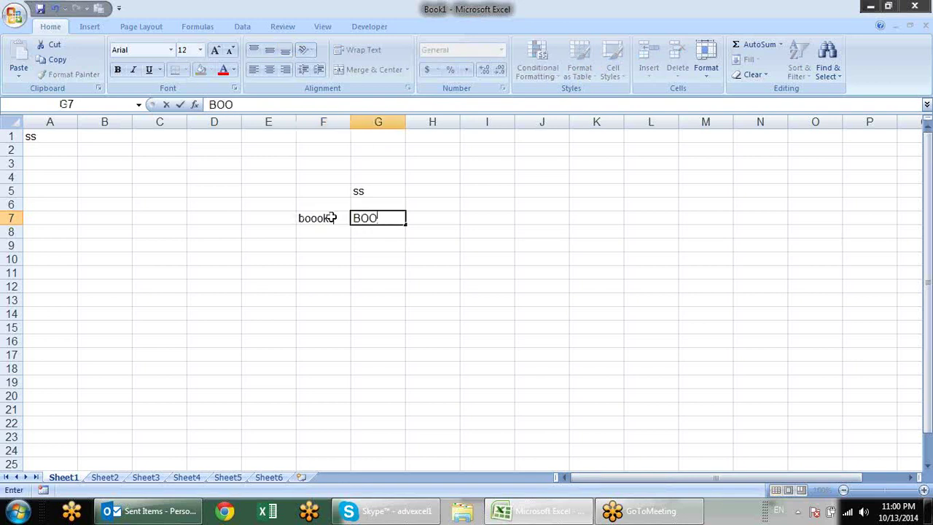
key("Return")
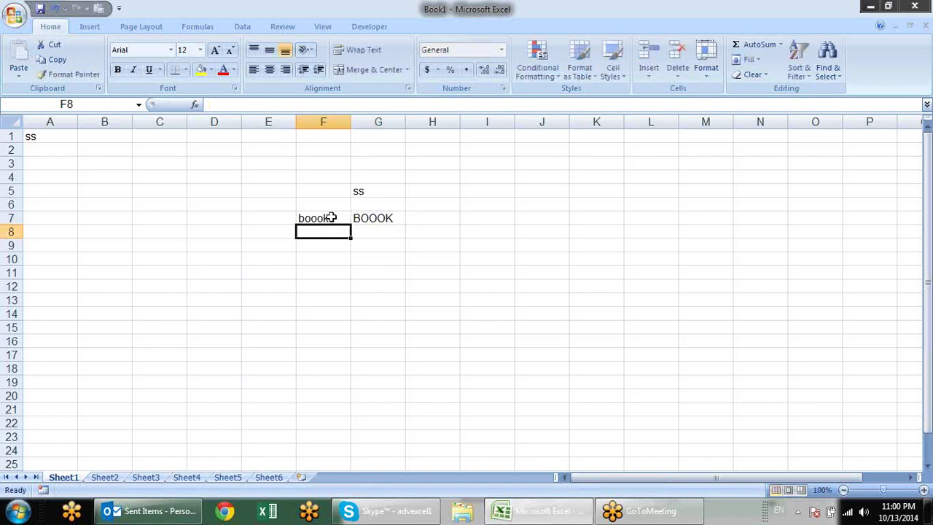
- Run a spelling check from F7, moving the dialog aside, and Ignore All for boook
left_click(331, 217)
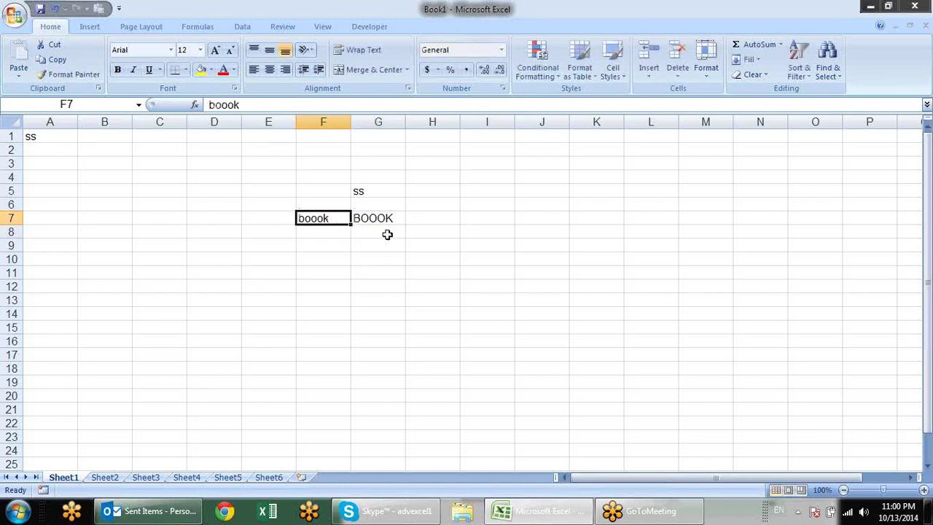
key("F7")
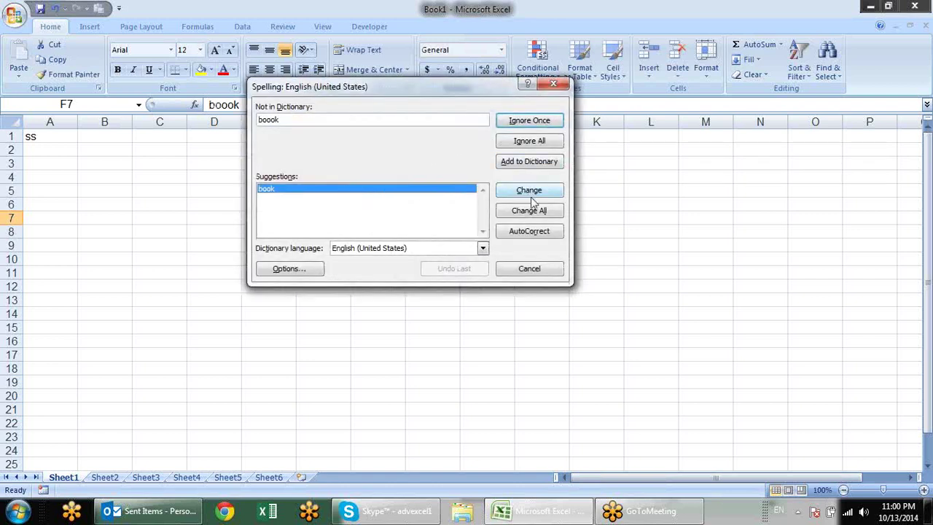
mouse_move(405, 89)
left_mouse_down()
mouse_move(639, 94)
mouse_move(571, 114)
left_mouse_up()
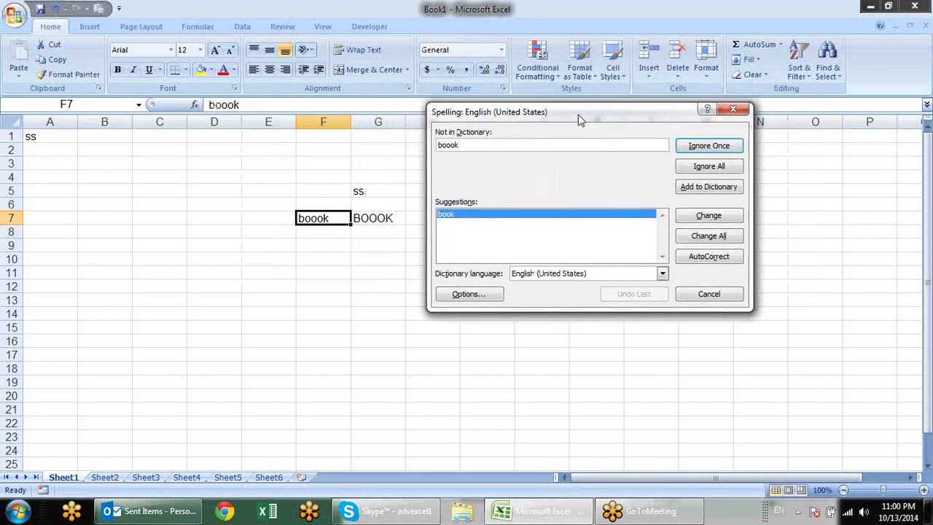
left_click(706, 150)
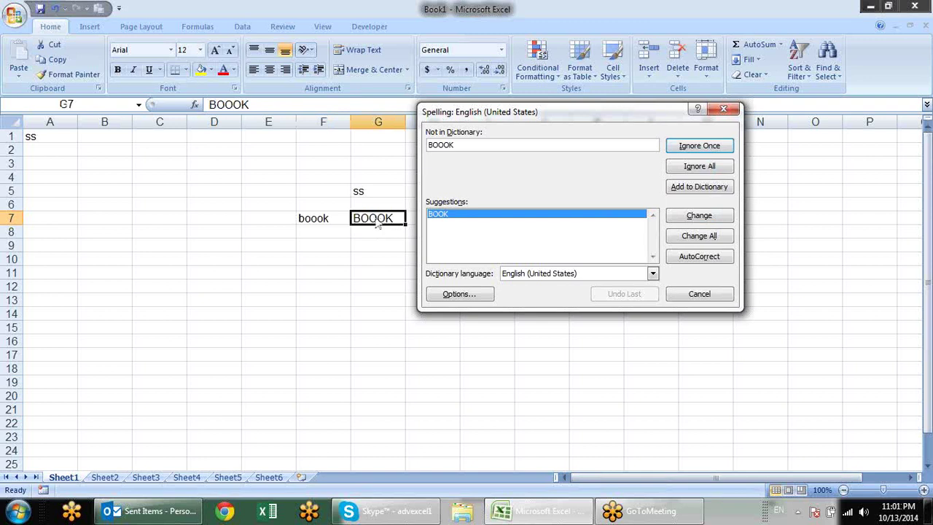
- End the spelling check and turn on Ignore words in UPPERCASE in the Proofing options
left_click(723, 108)
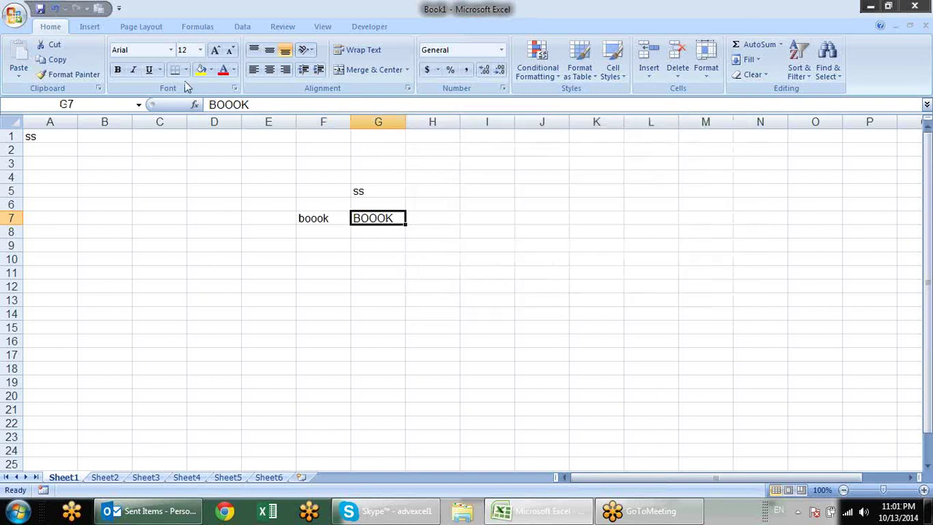
left_click(14, 14)
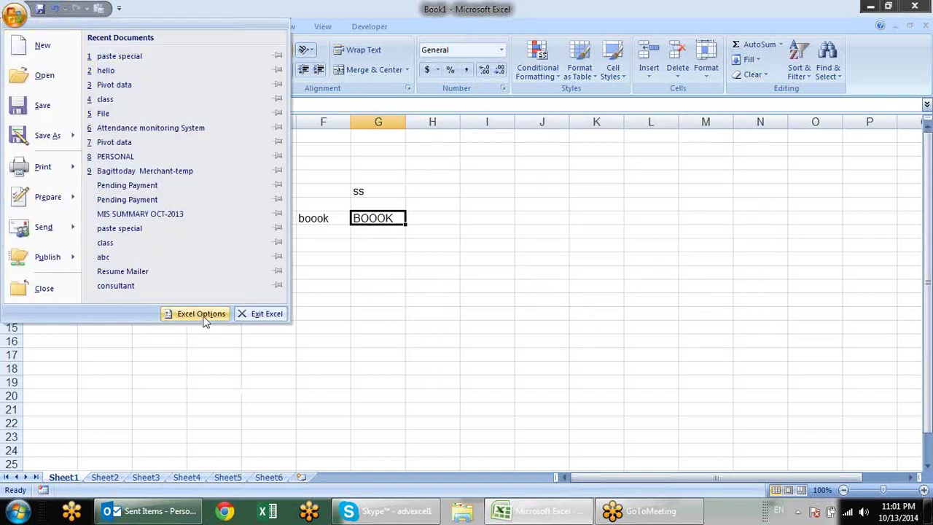
left_click(202, 314)
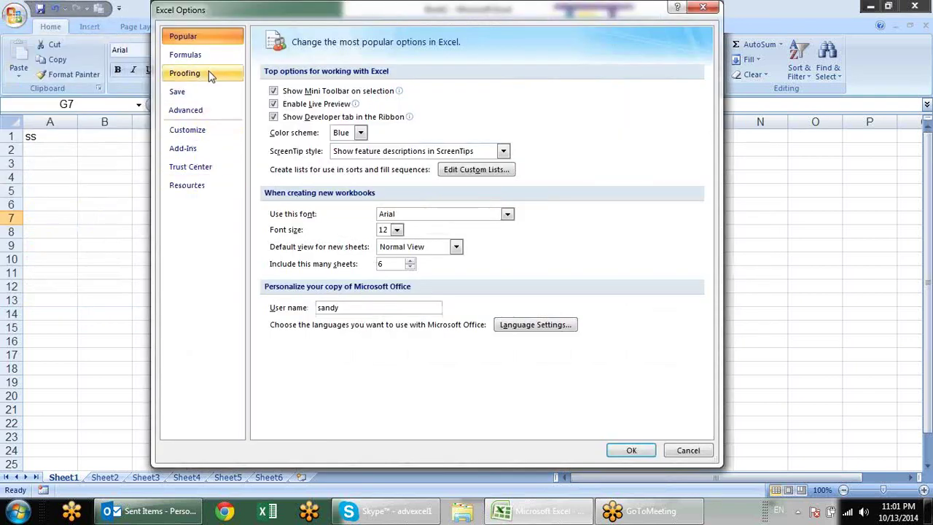
left_click(178, 73)
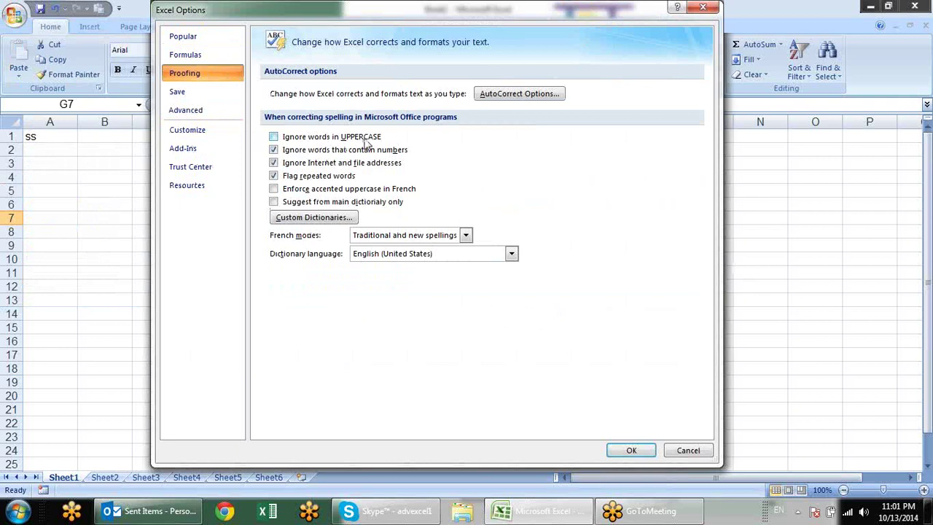
left_click(274, 137)
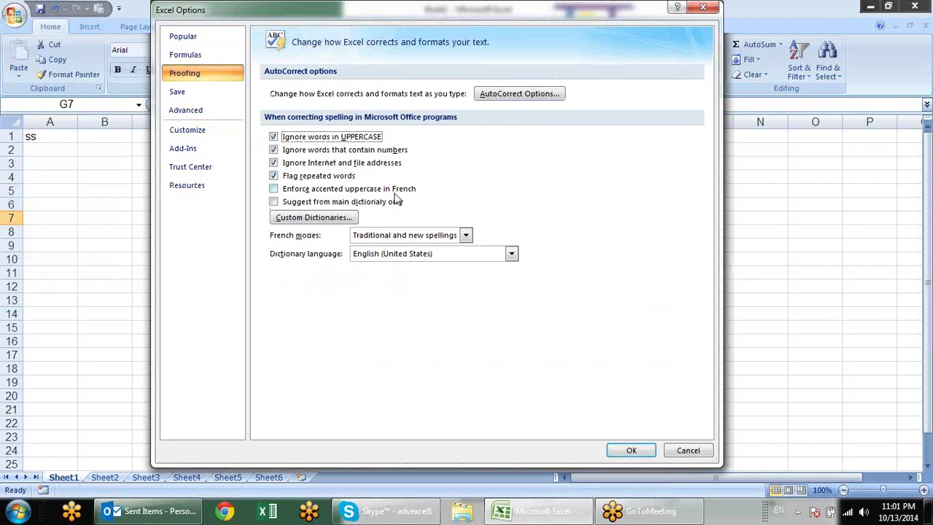
left_click(631, 449)
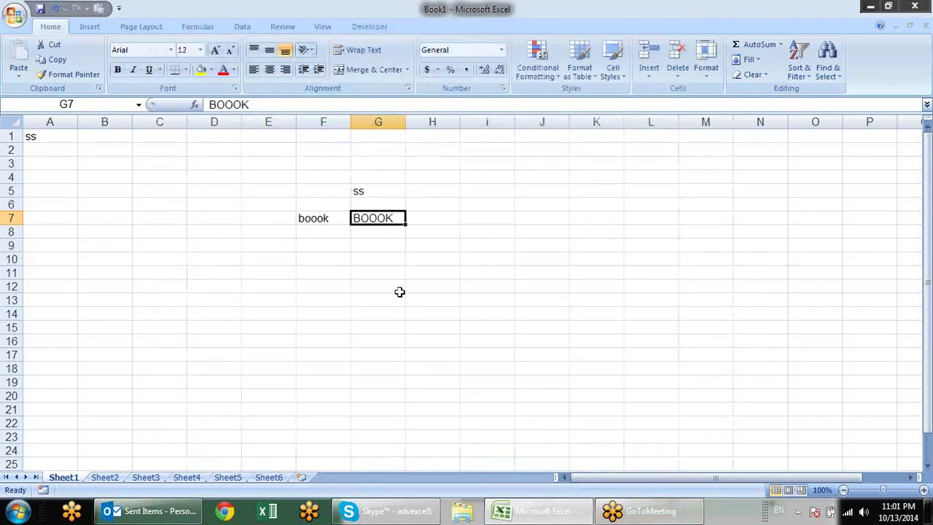
- Rerun the spelling check, continuing from the top of the sheet, then close it
key("F7")
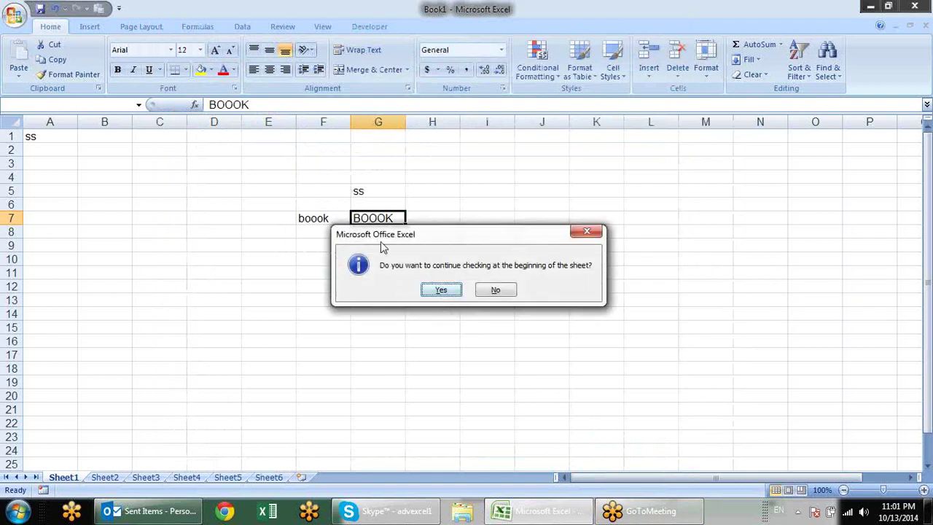
left_click(456, 289)
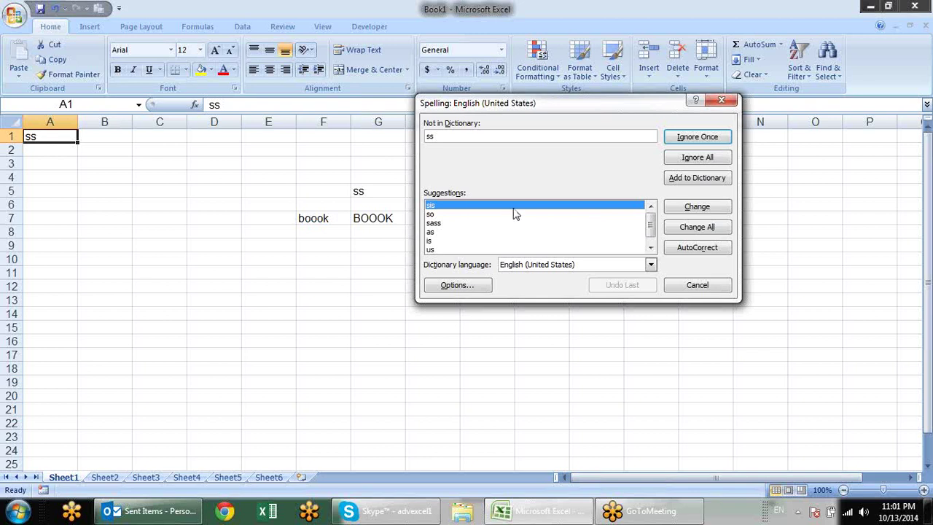
key("Escape")
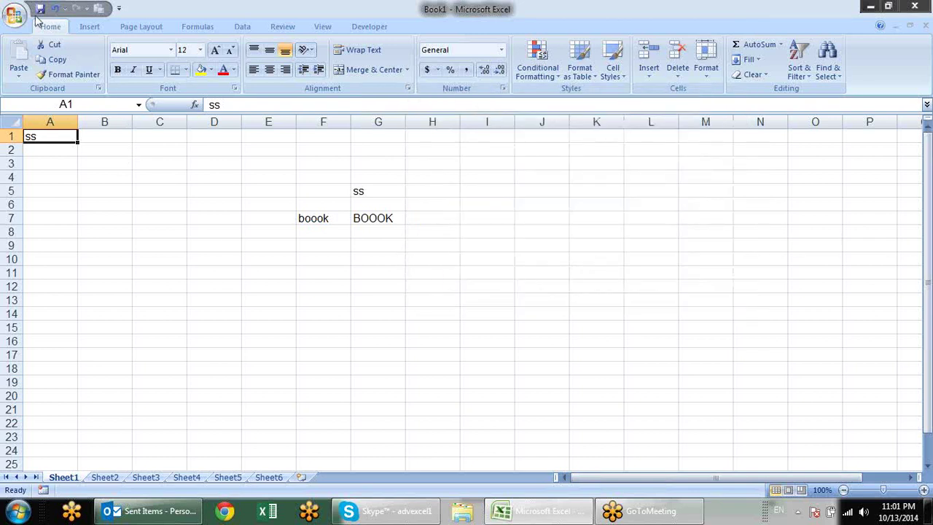
left_click(24, 20)
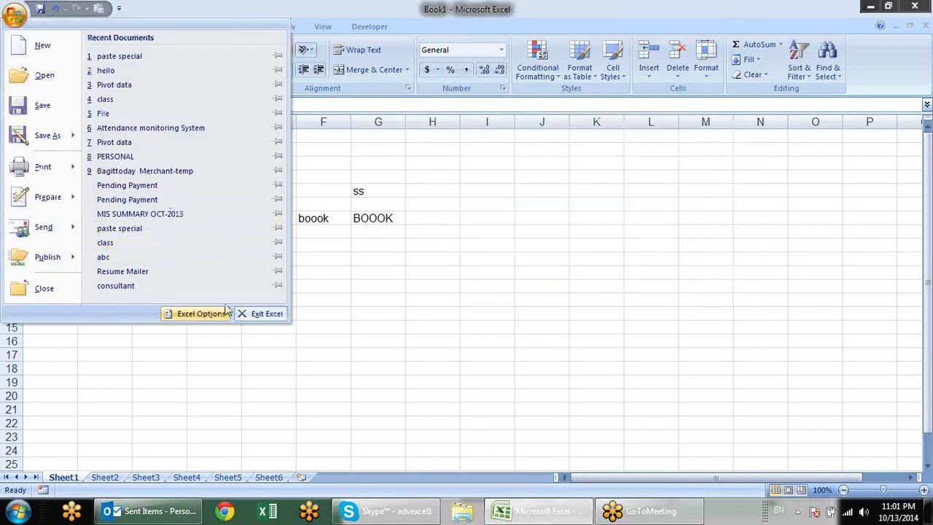
left_click(396, 257)
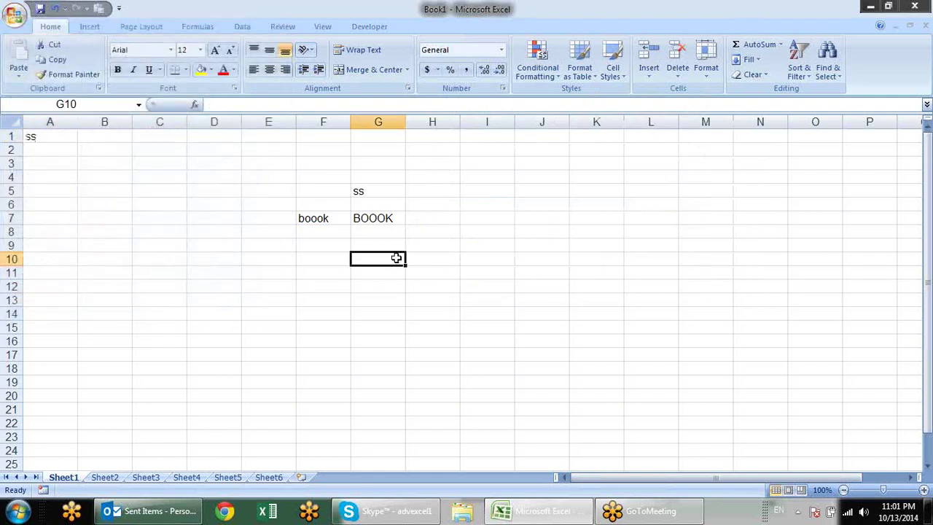
type("SDF@GMAIL")
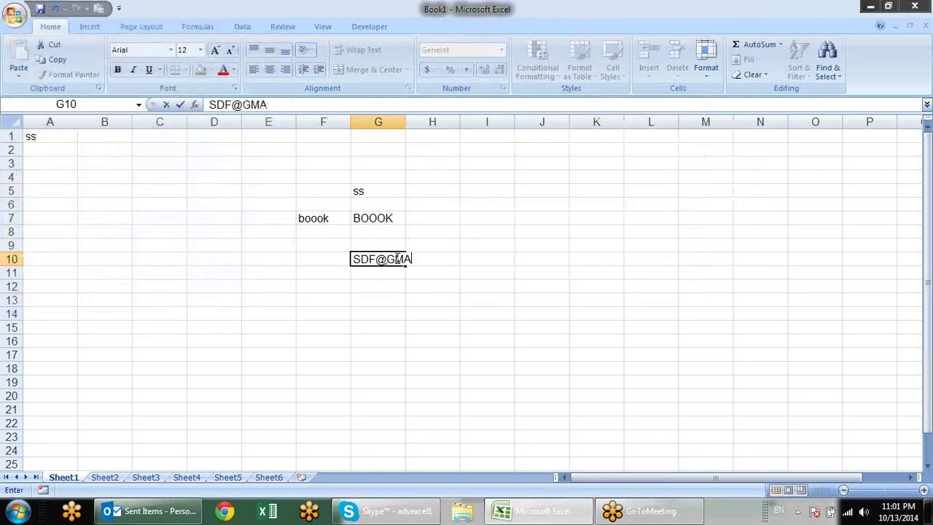
type(".COM")
key("Return")
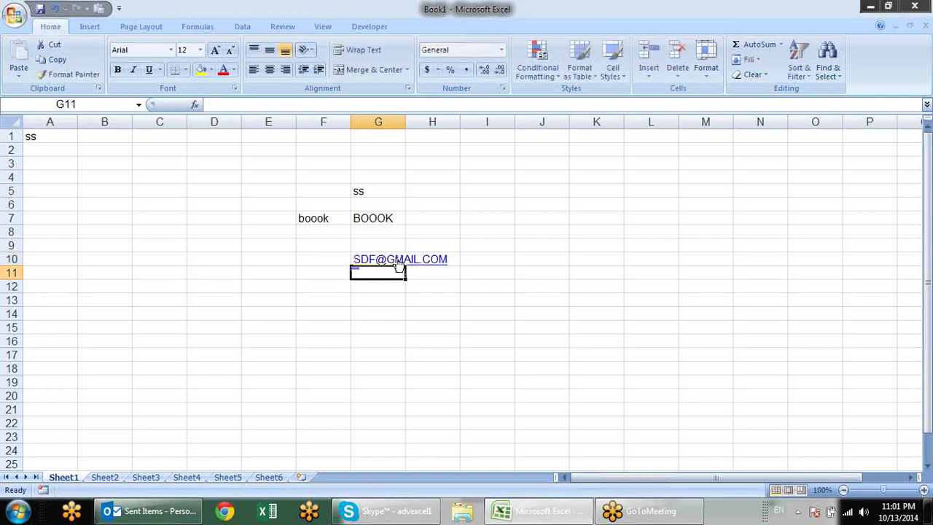
type("WWW.GOOGLE.COM")
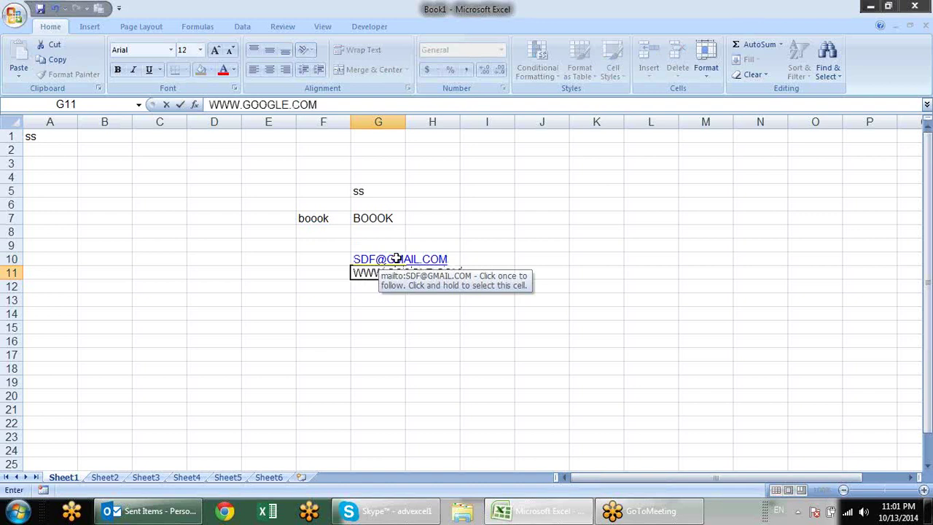
key("Return")
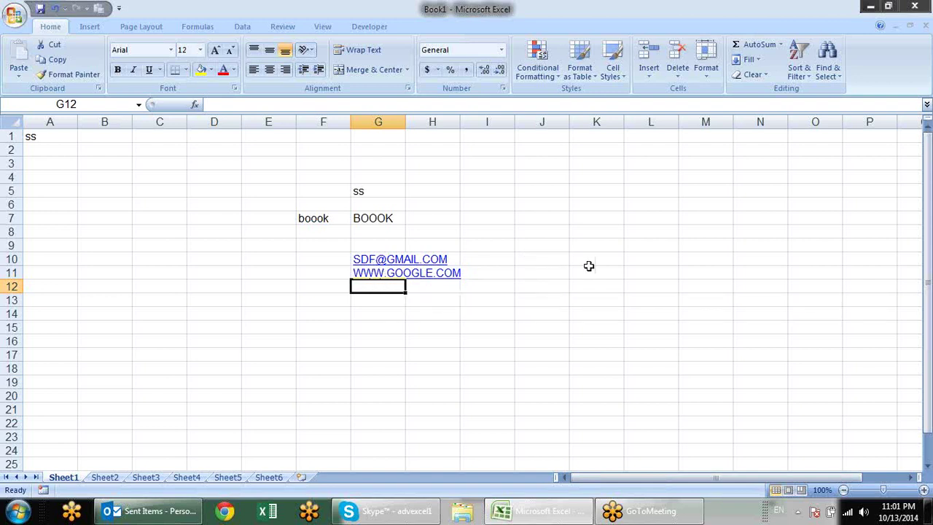
left_click(507, 248)
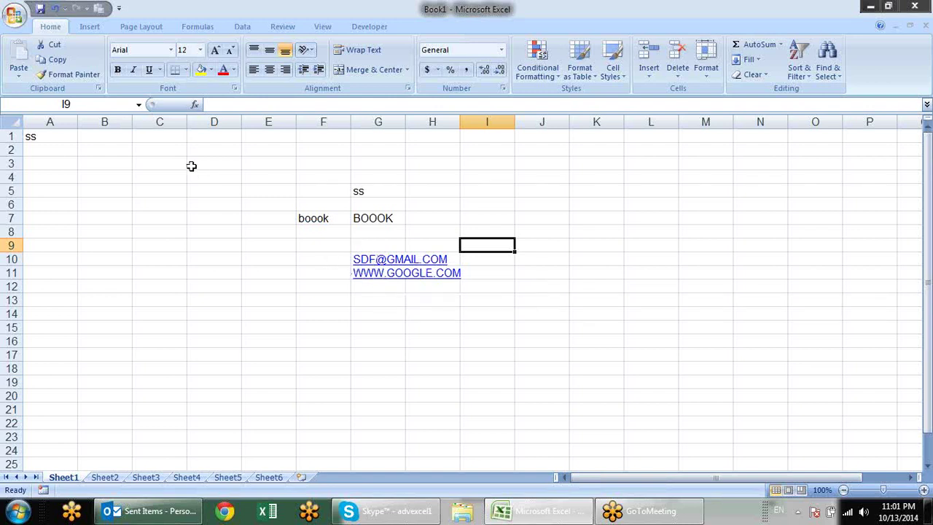
- Uncheck 'Internet and network paths with hyperlinks' in AutoFormat As You Type, then enter an e-mail address in I9
left_click(16, 16)
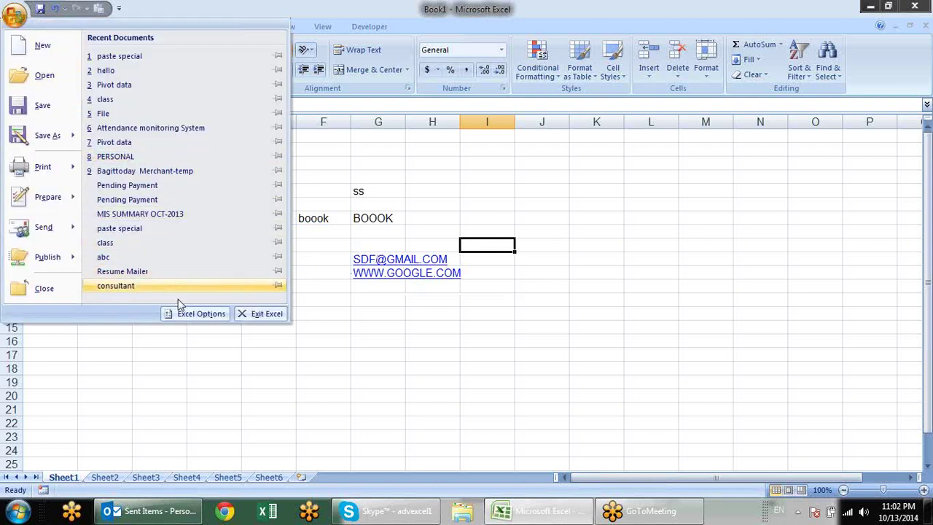
left_click(186, 321)
left_click(180, 89)
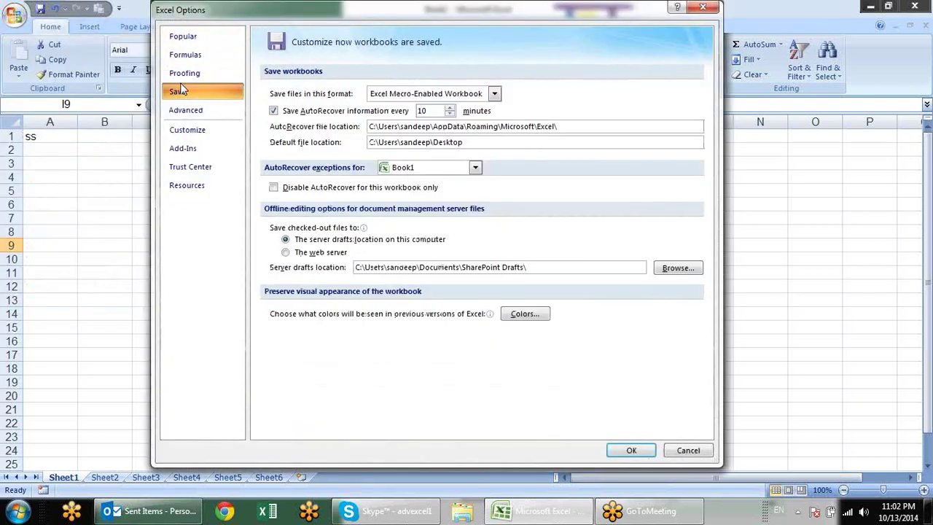
left_click(205, 73)
left_click(495, 95)
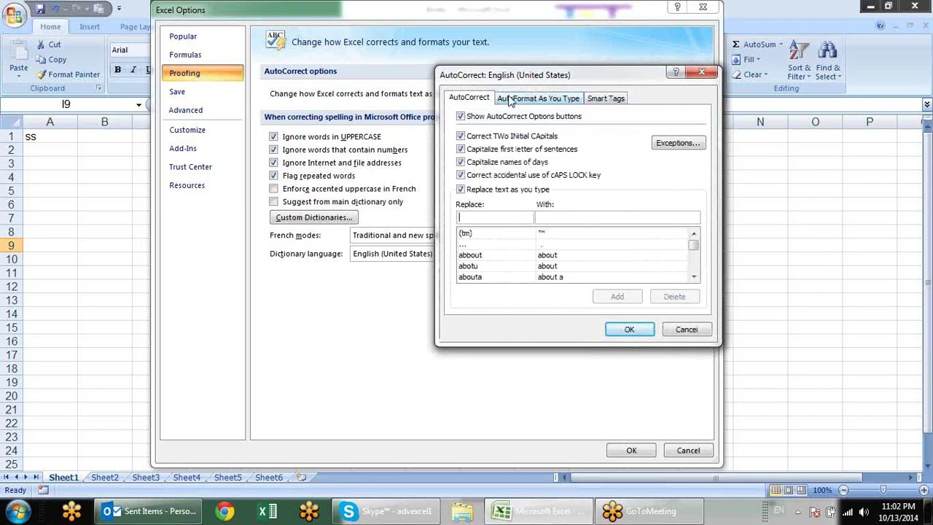
left_click(522, 97)
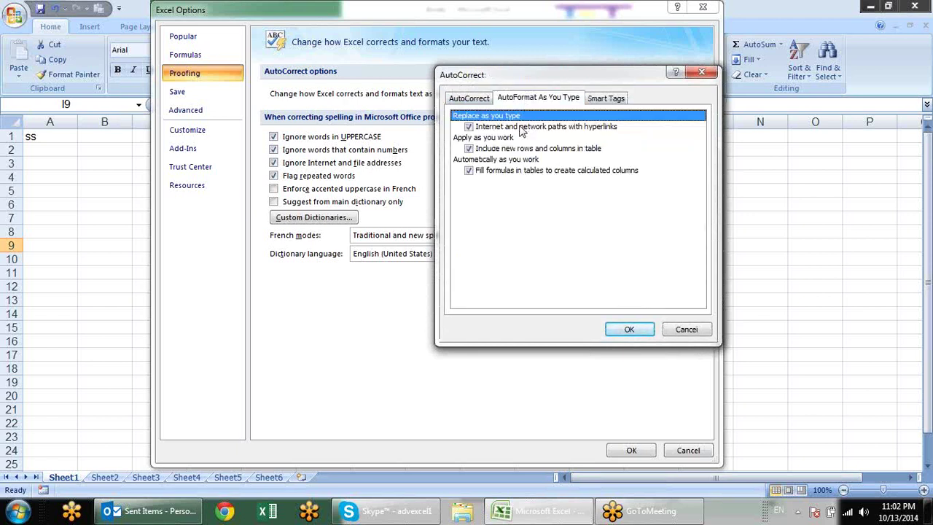
left_click(483, 128)
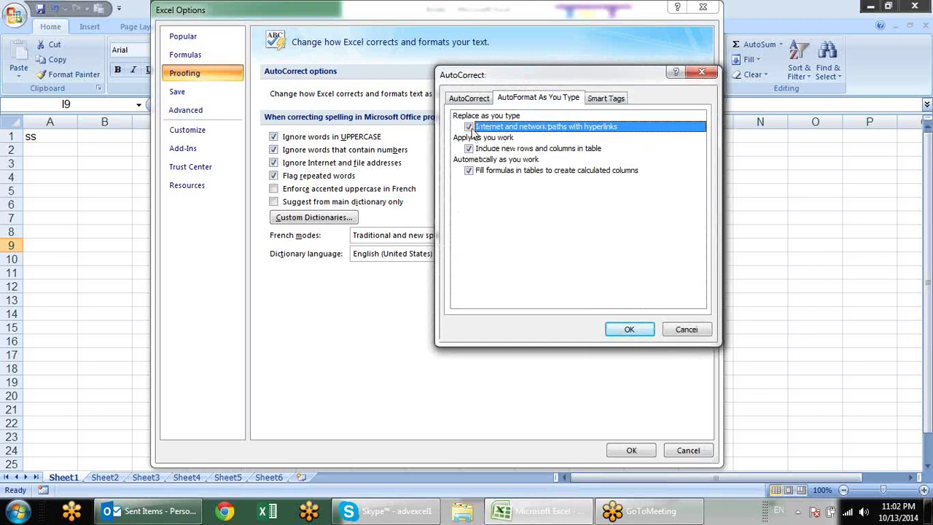
left_click(625, 331)
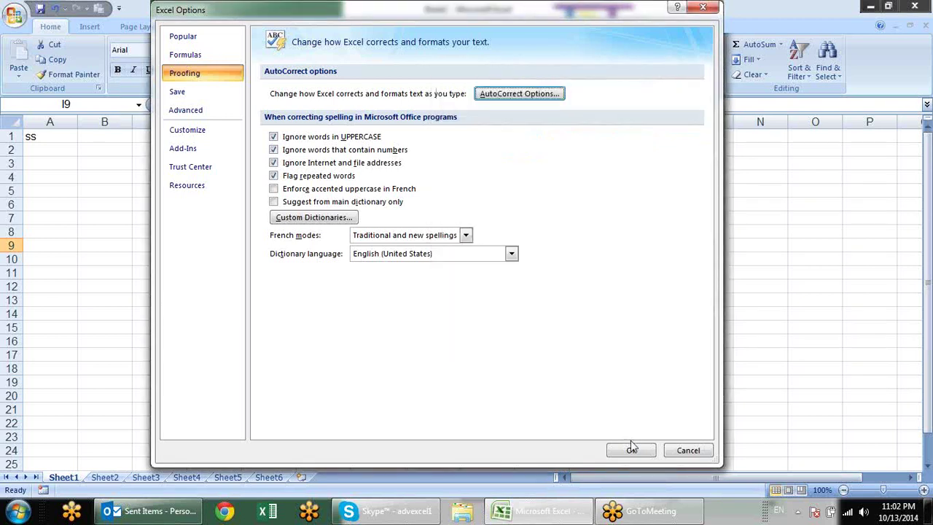
left_click(630, 449)
type("SDF@GMAIL.C")
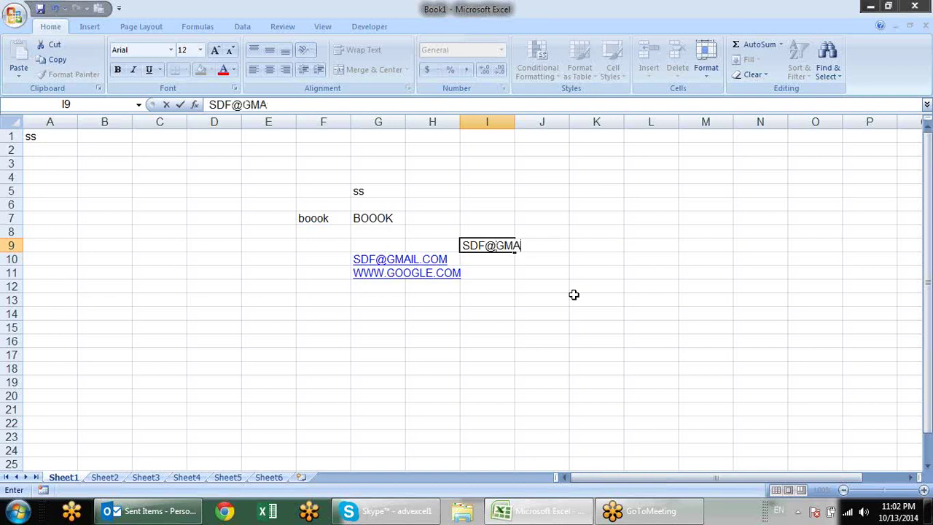
type("OM")
key("Return")
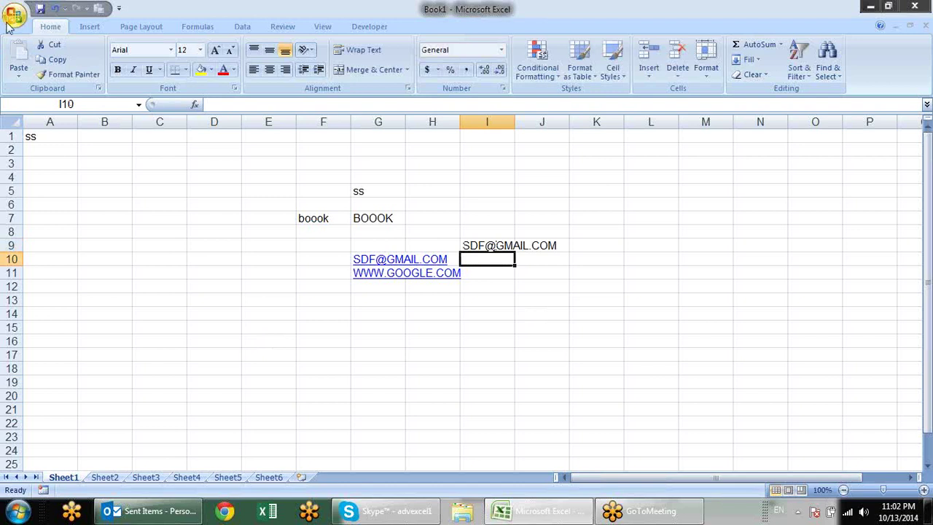
- Re-check 'Internet and network paths with hyperlinks' in AutoCorrect options, then select cells J14 and I15
left_click(14, 16)
left_click(193, 314)
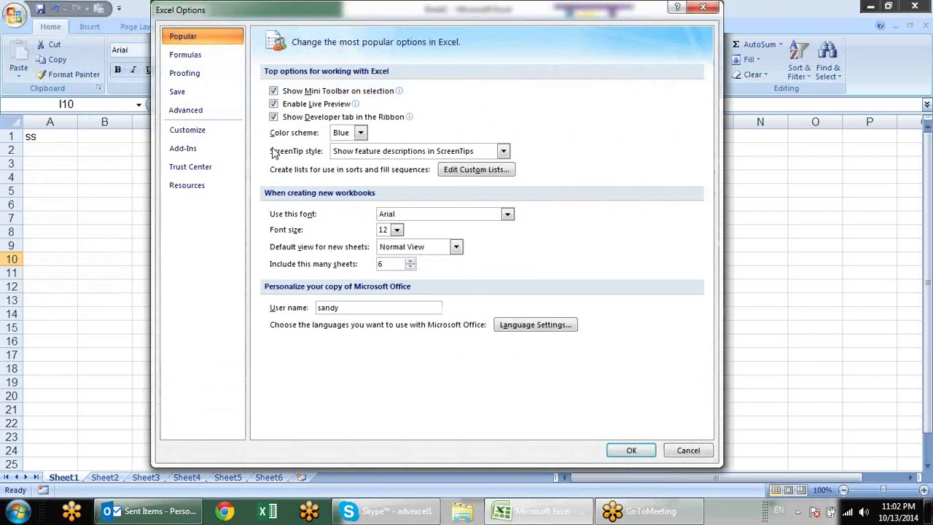
left_click(214, 76)
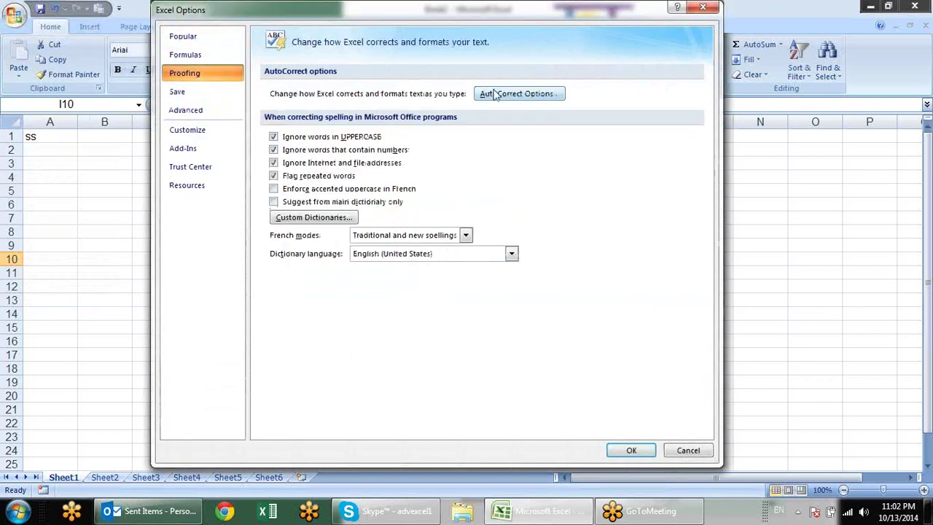
left_click(493, 94)
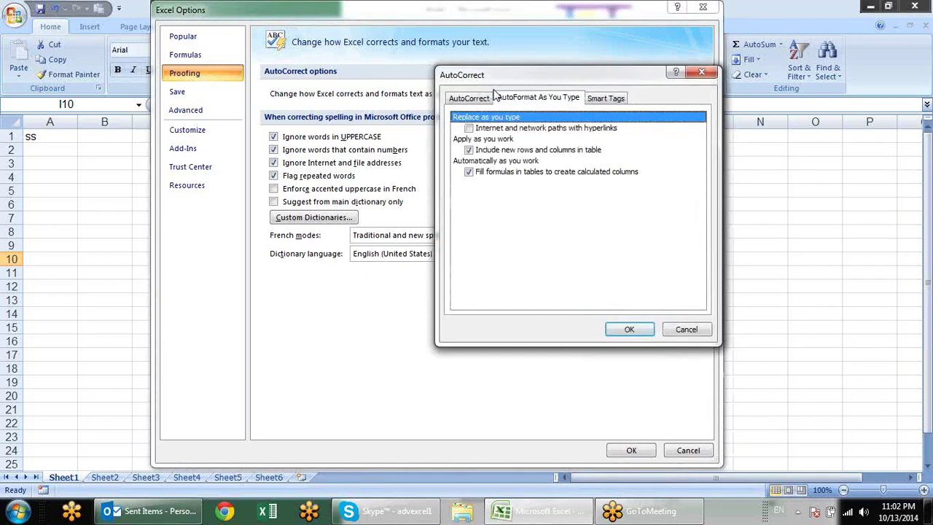
left_click(468, 128)
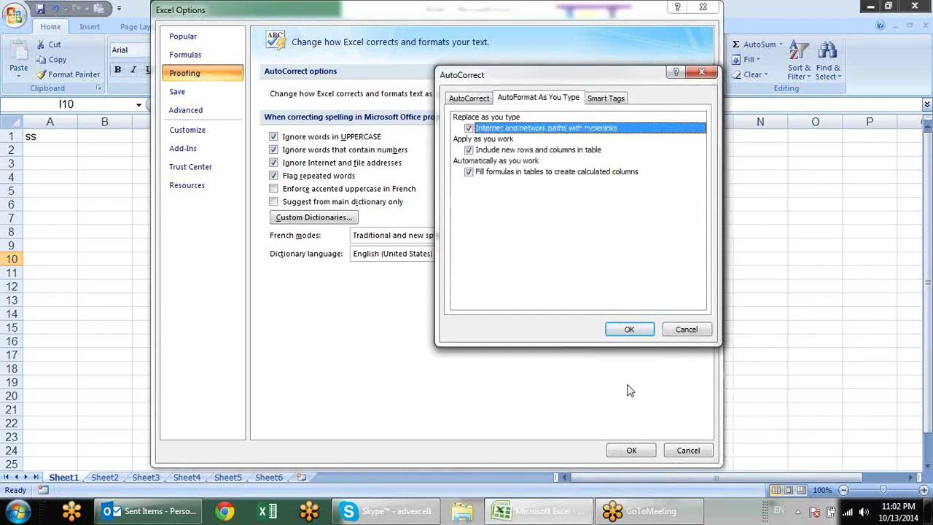
left_click(627, 329)
left_click(631, 450)
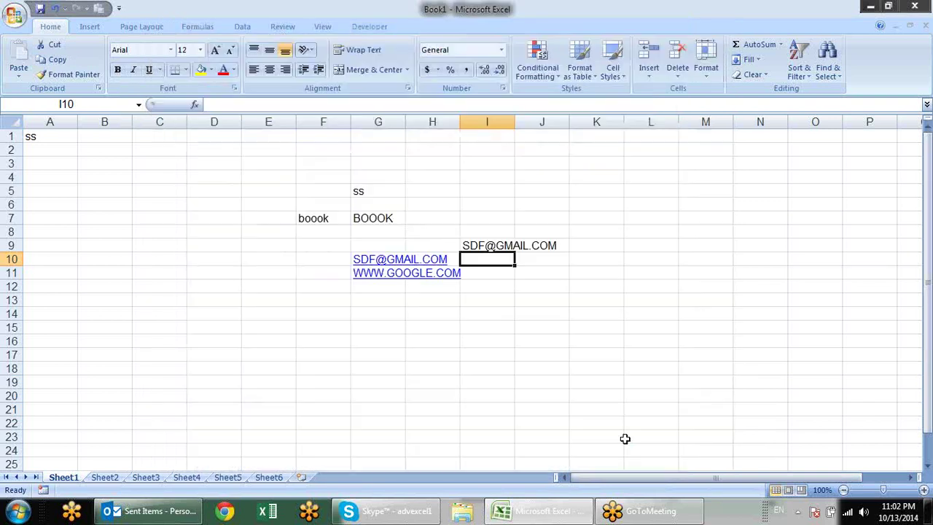
left_click(553, 311)
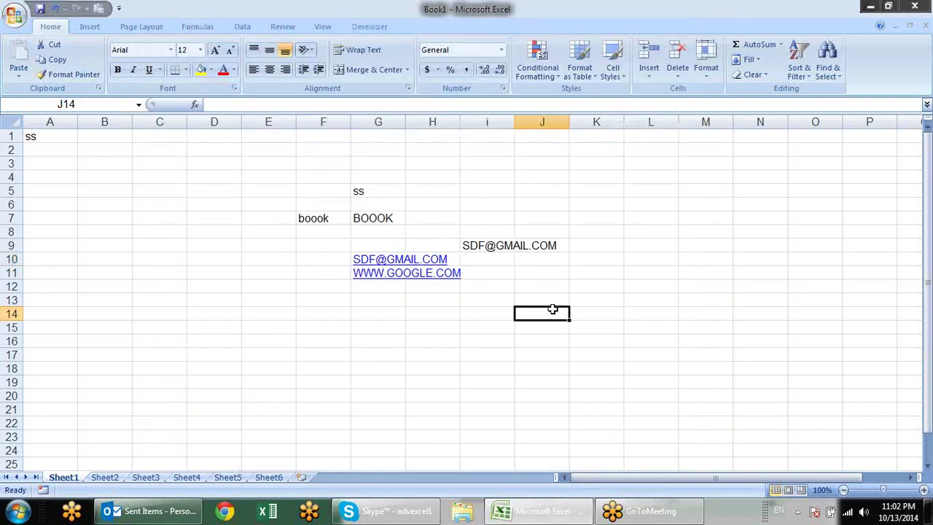
left_click(481, 325)
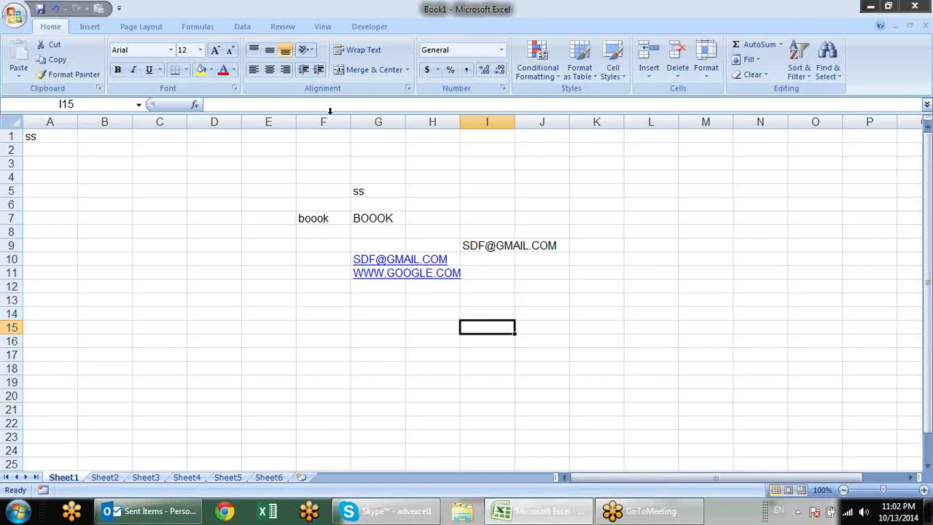
left_click(14, 16)
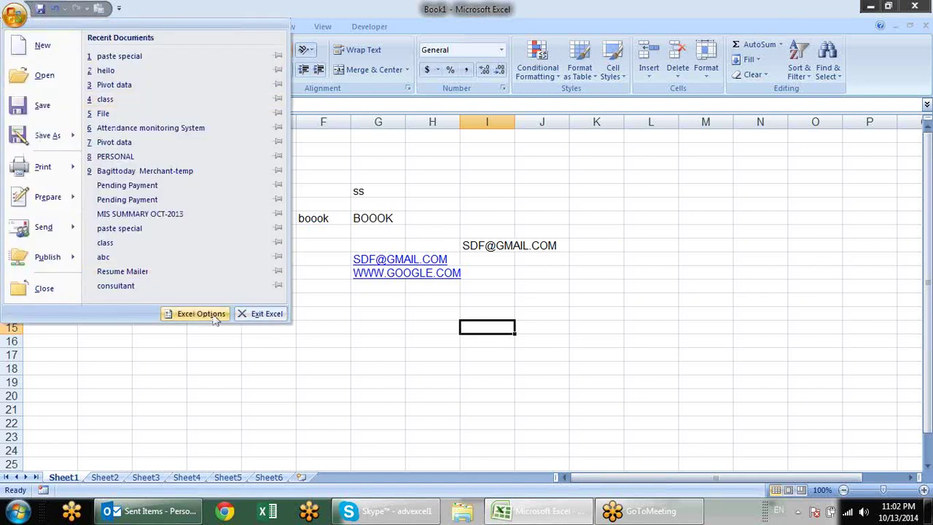
left_click(214, 316)
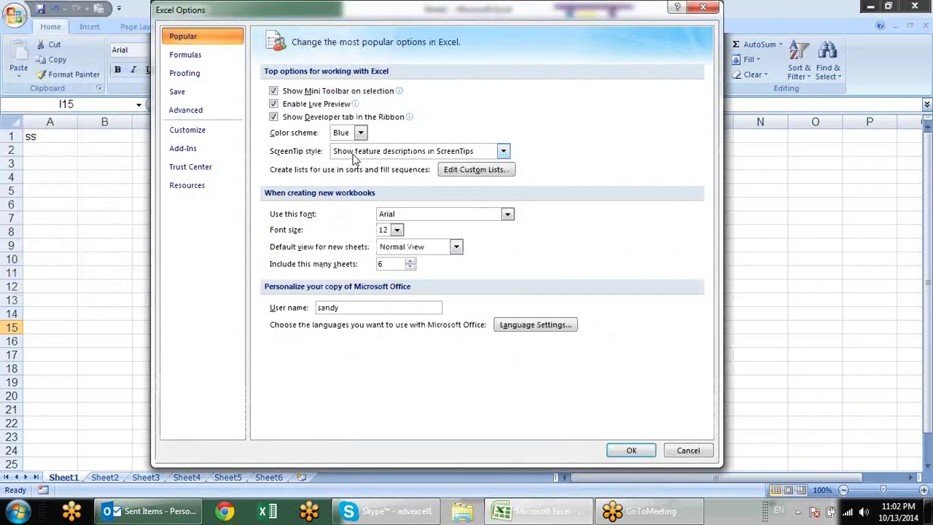
left_click(204, 97)
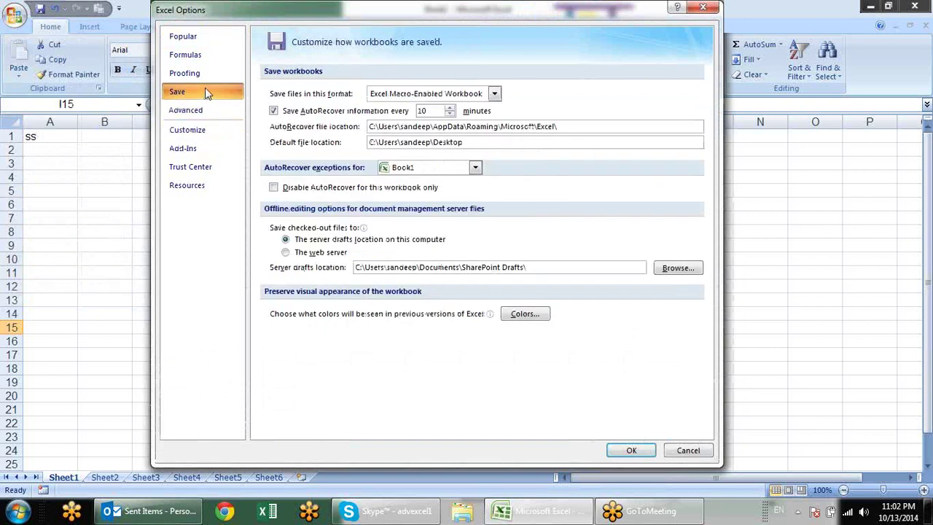
left_click(205, 71)
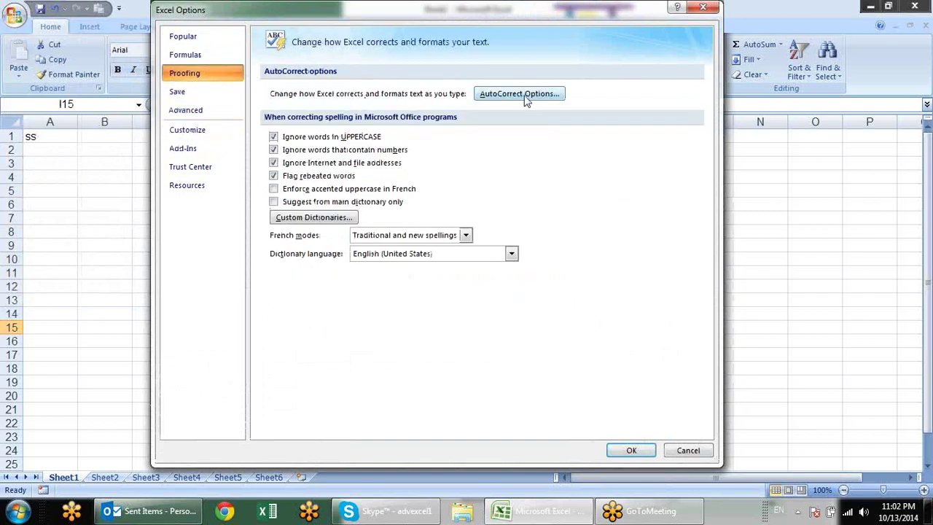
left_click(219, 91)
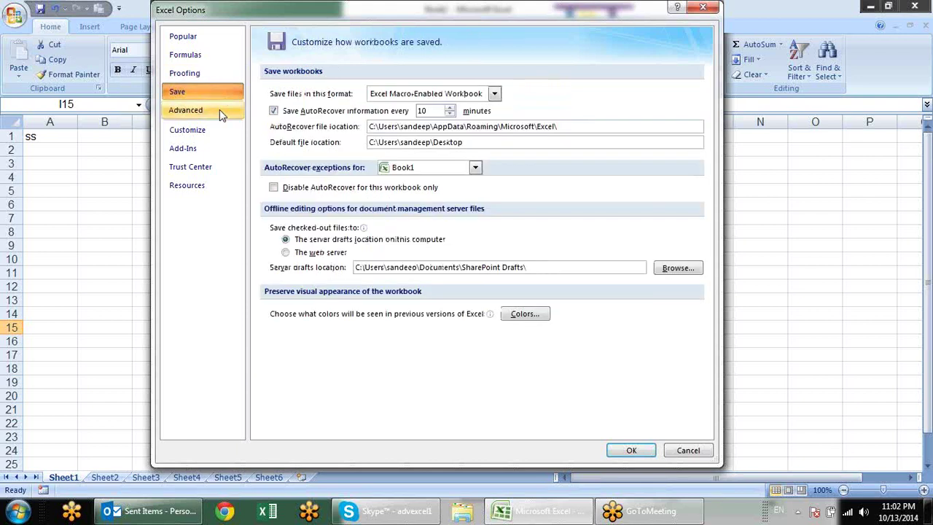
left_click(628, 450)
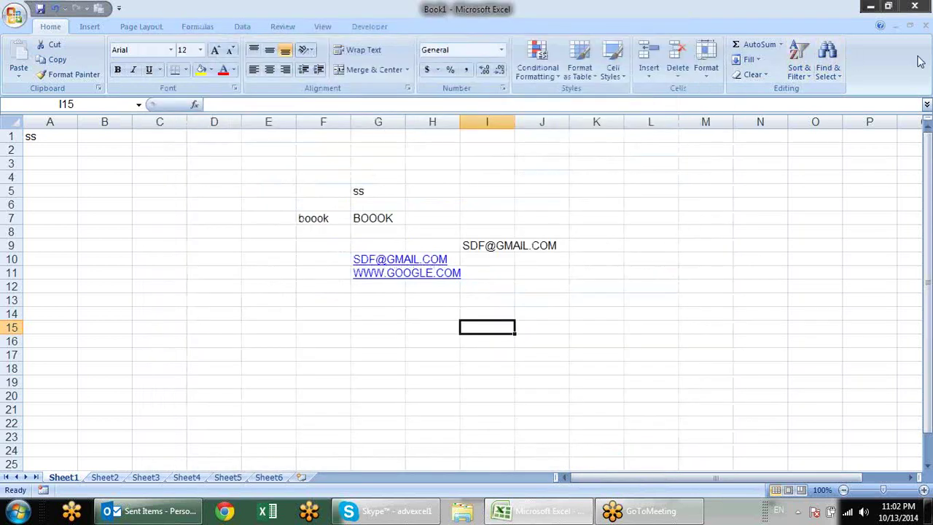